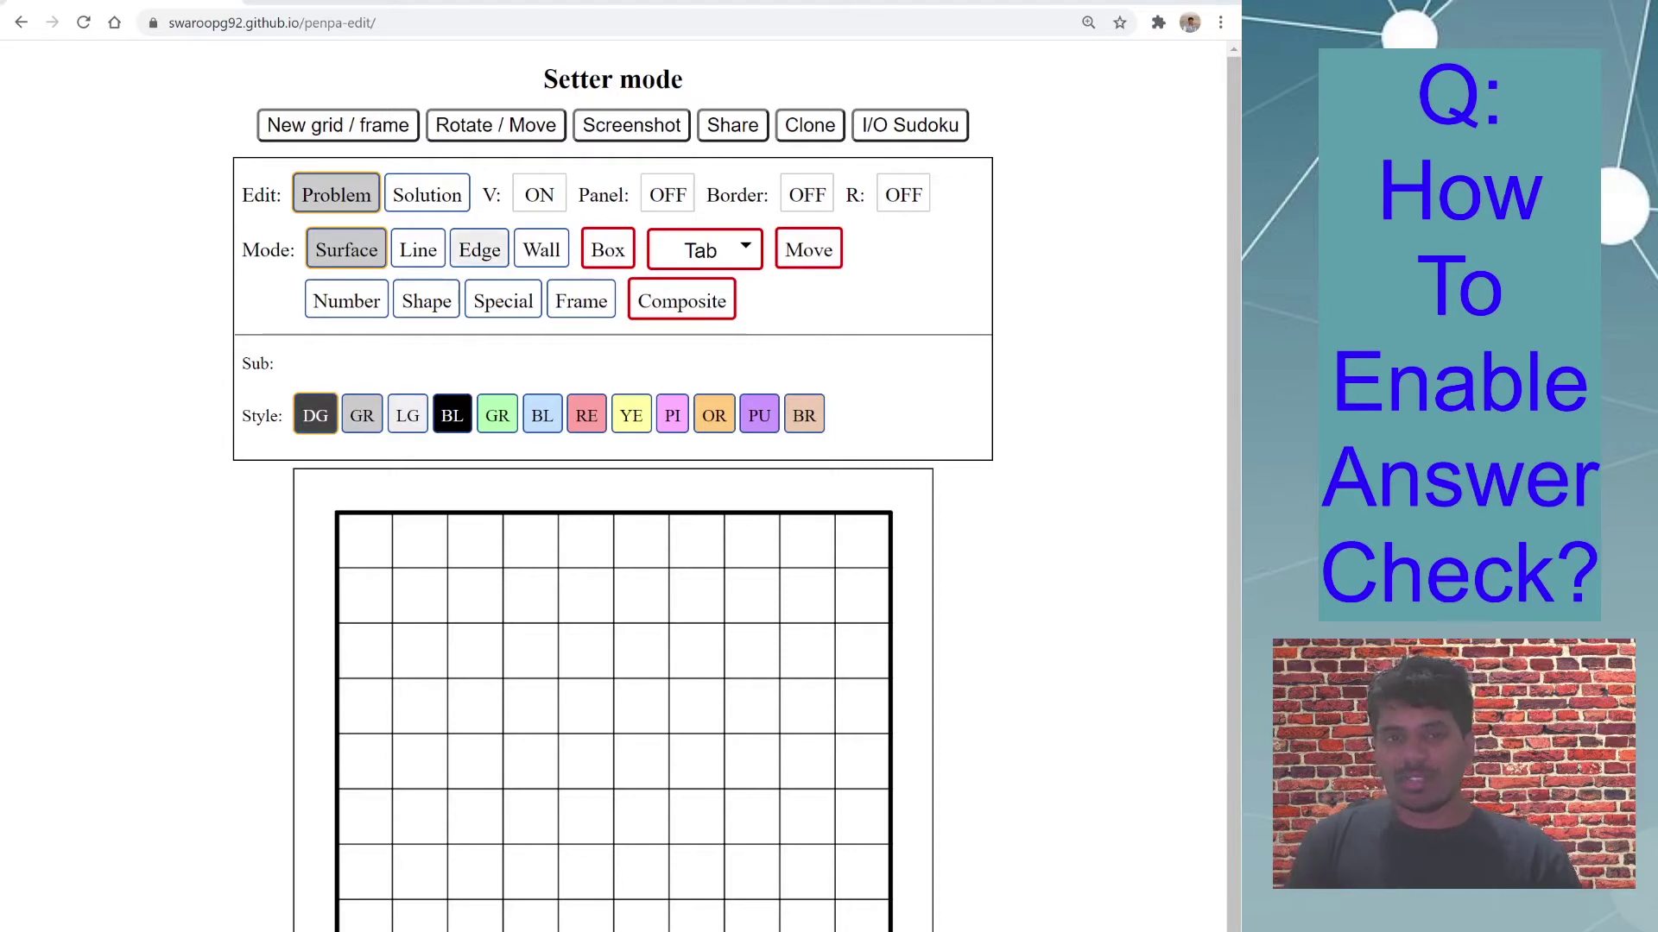
# Step: Create a new square grid with 4 rows and 4 columns
pyautogui.click(372, 136)
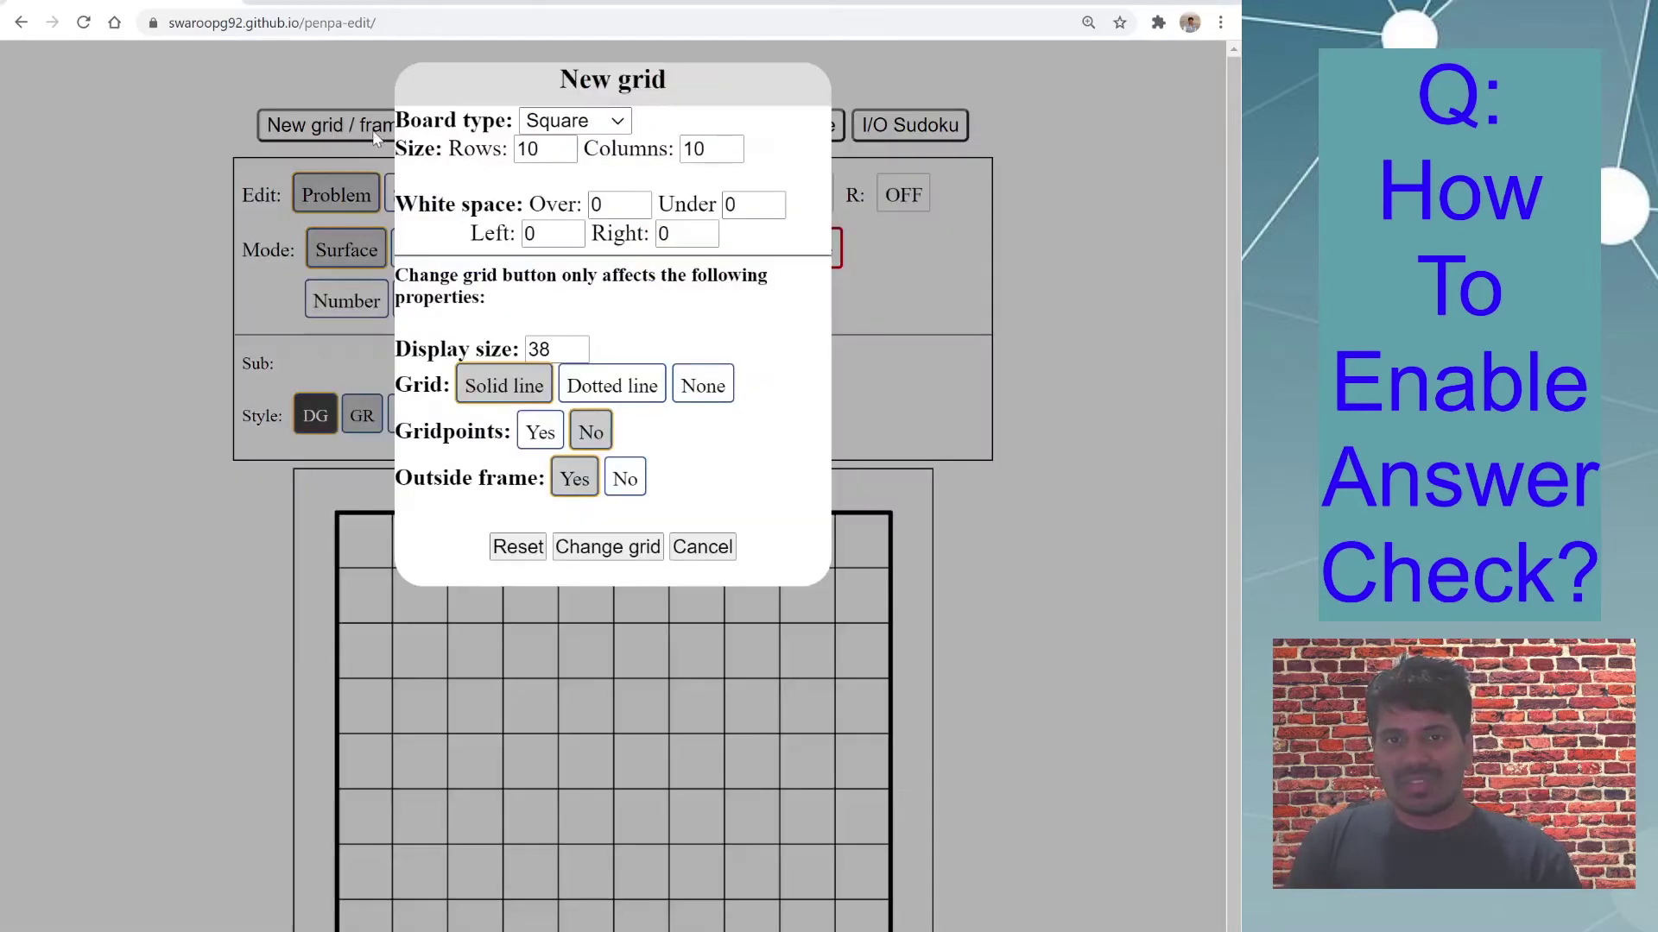
pyautogui.click(546, 148)
pyautogui.moveTo(546, 148); pyautogui.dragTo(494, 152)
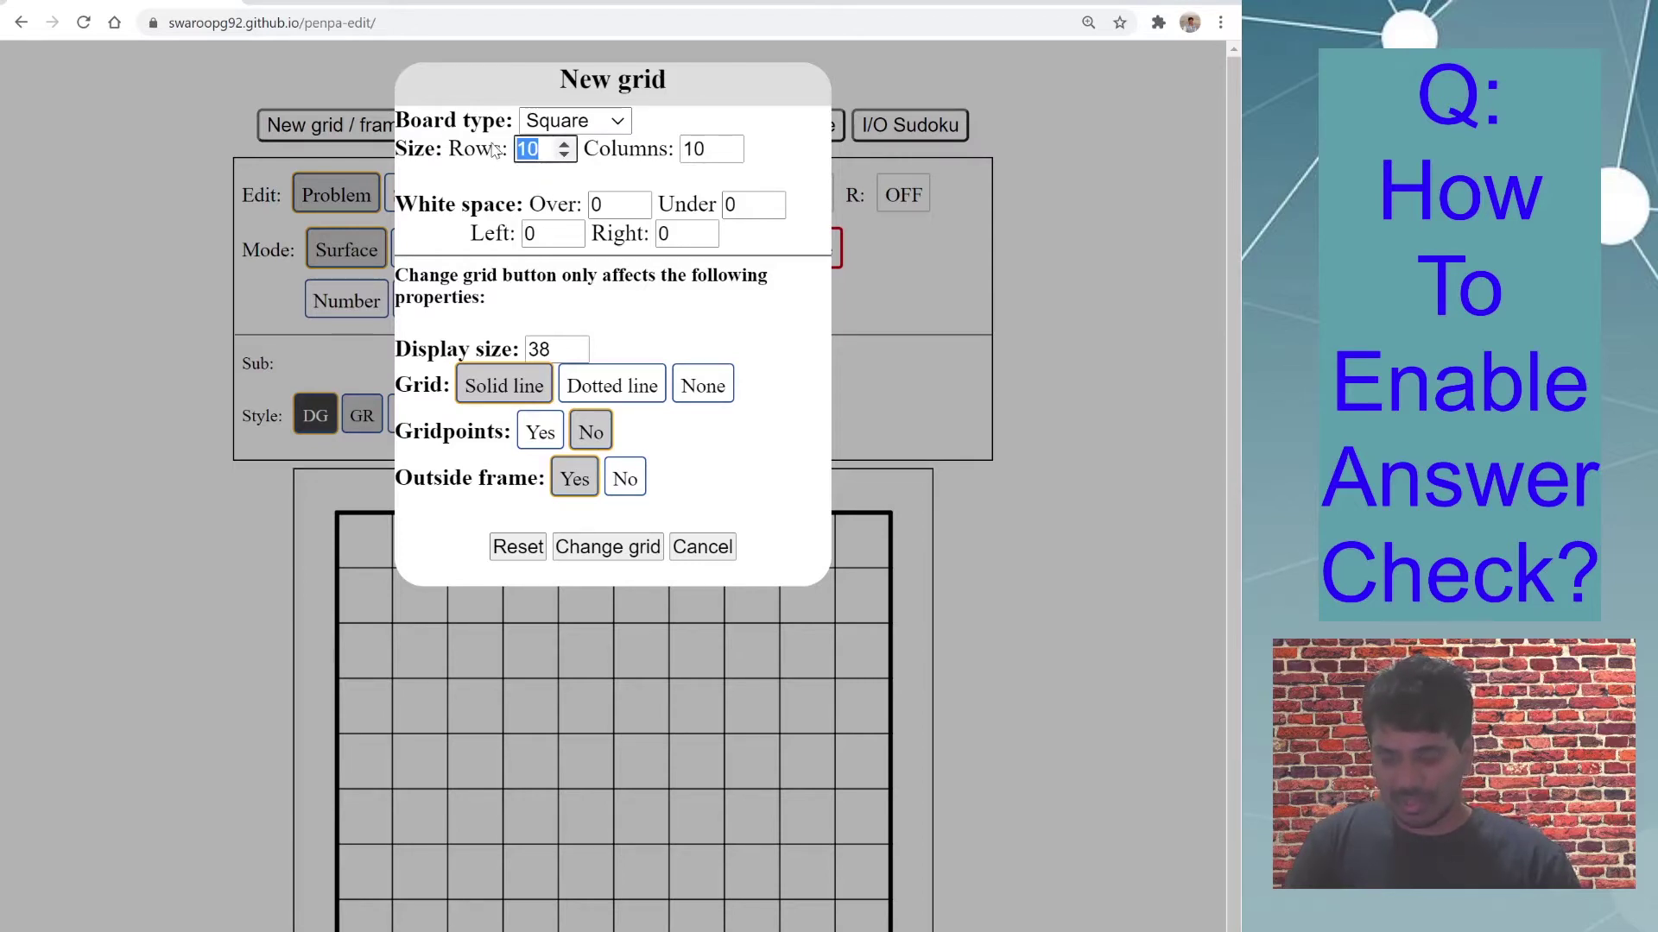
pyautogui.write('4')
pyautogui.press('Tab')
pyautogui.write('4')
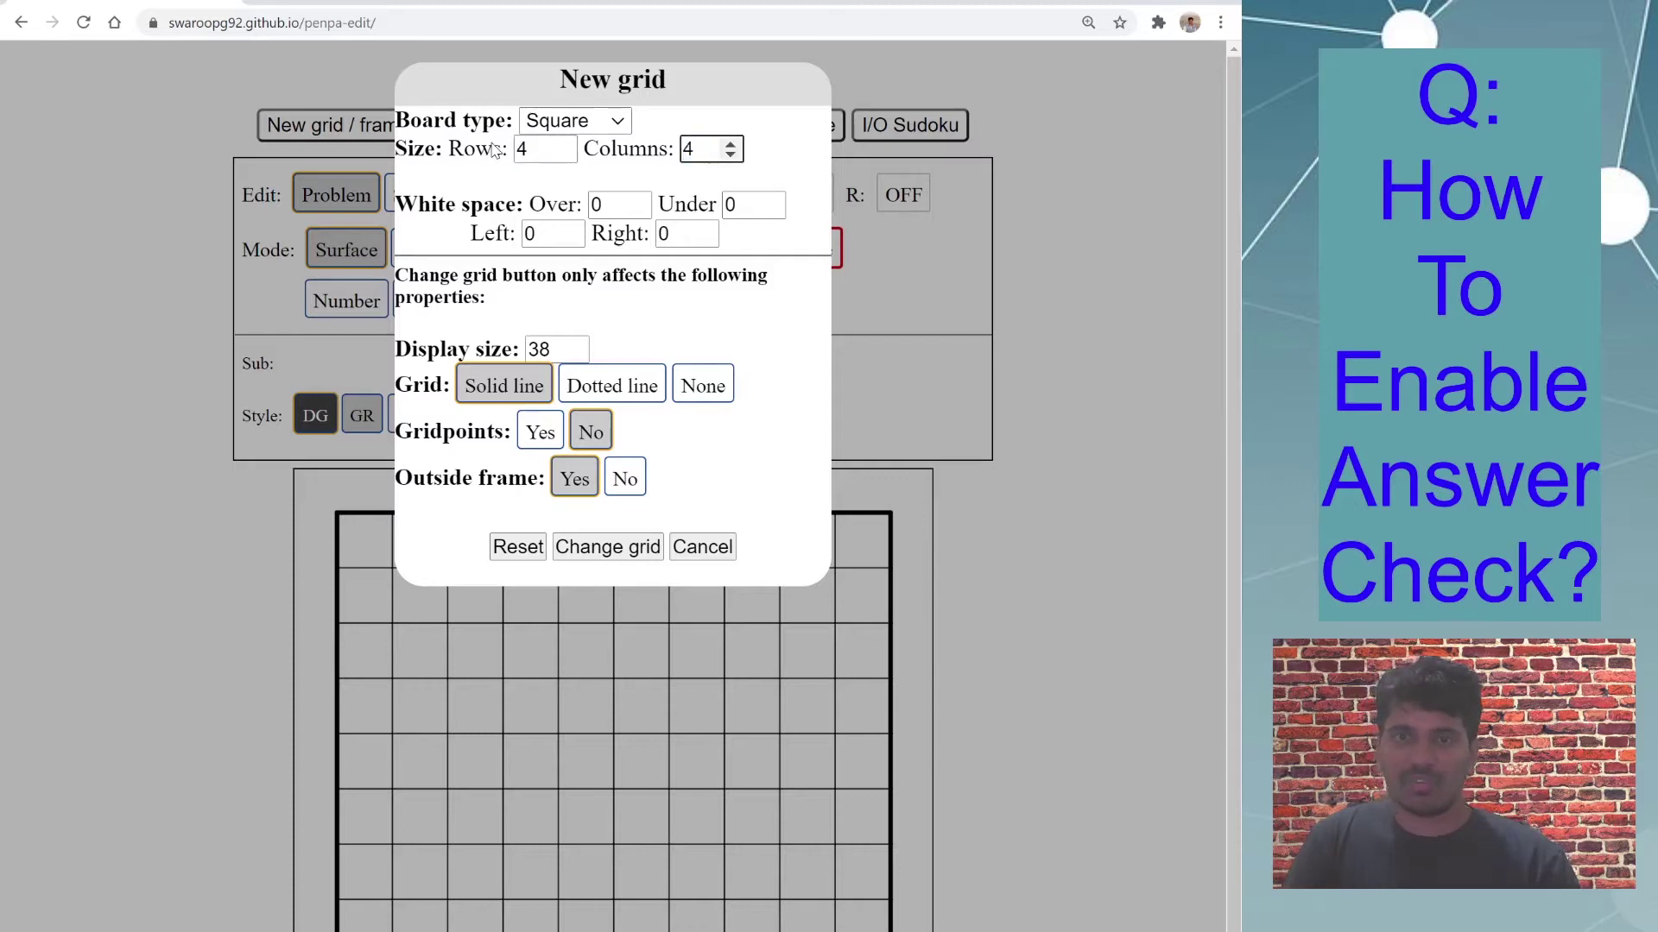
pyautogui.click(528, 549)
pyautogui.click(730, 151)
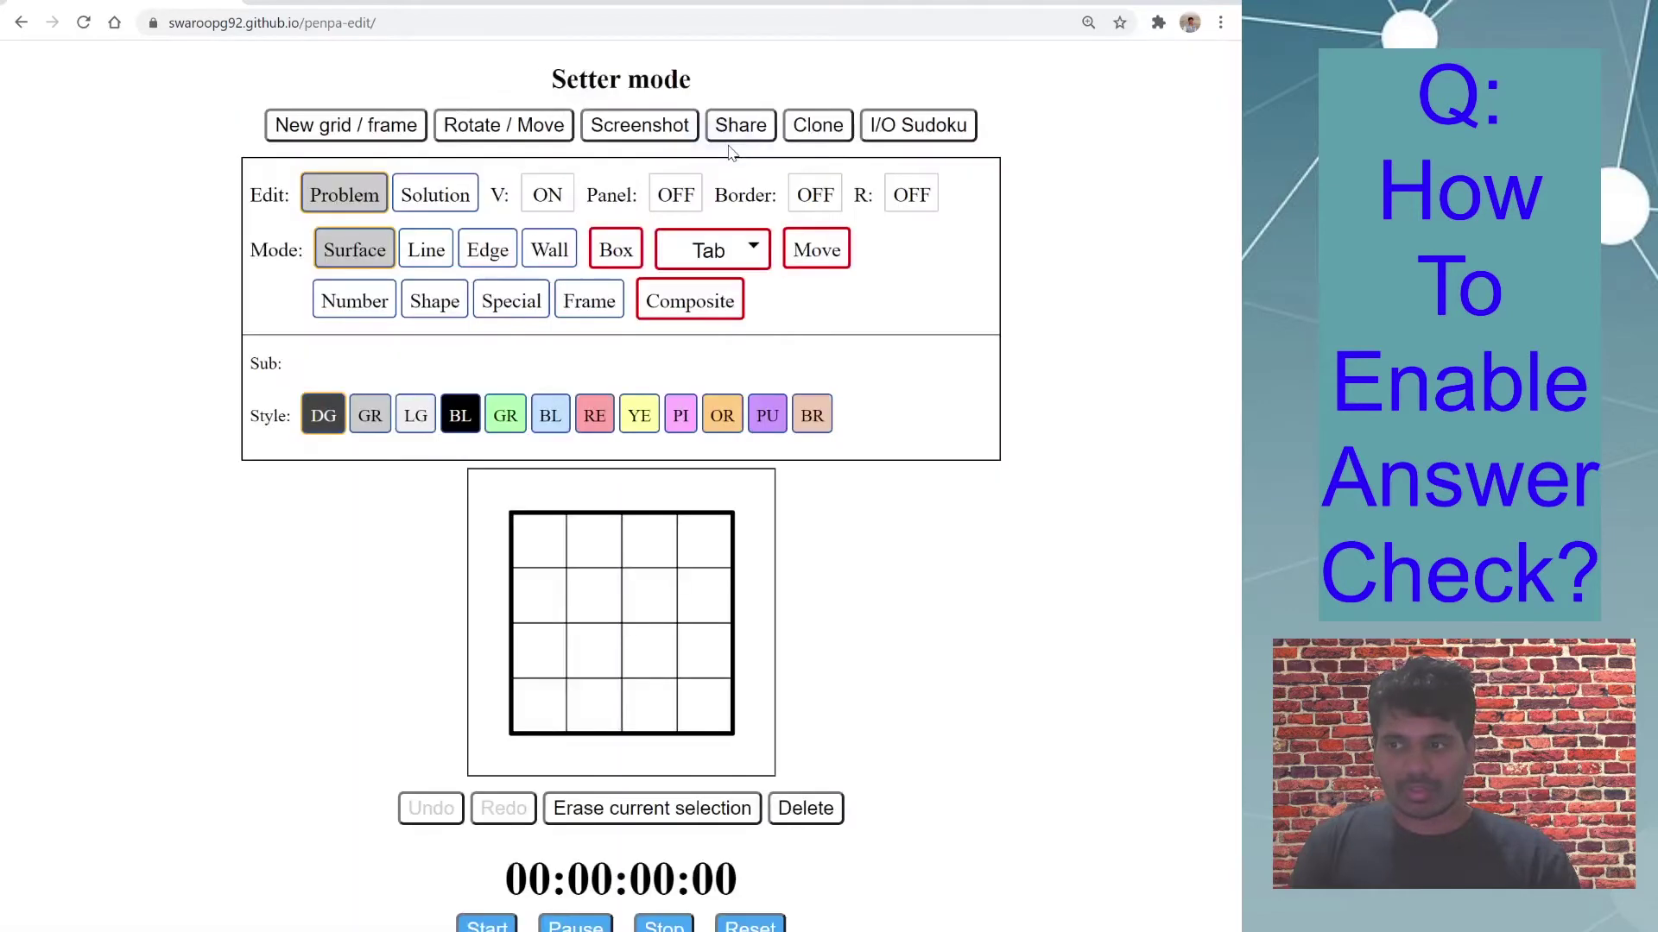
pyautogui.hotkey('ctrl', '+')
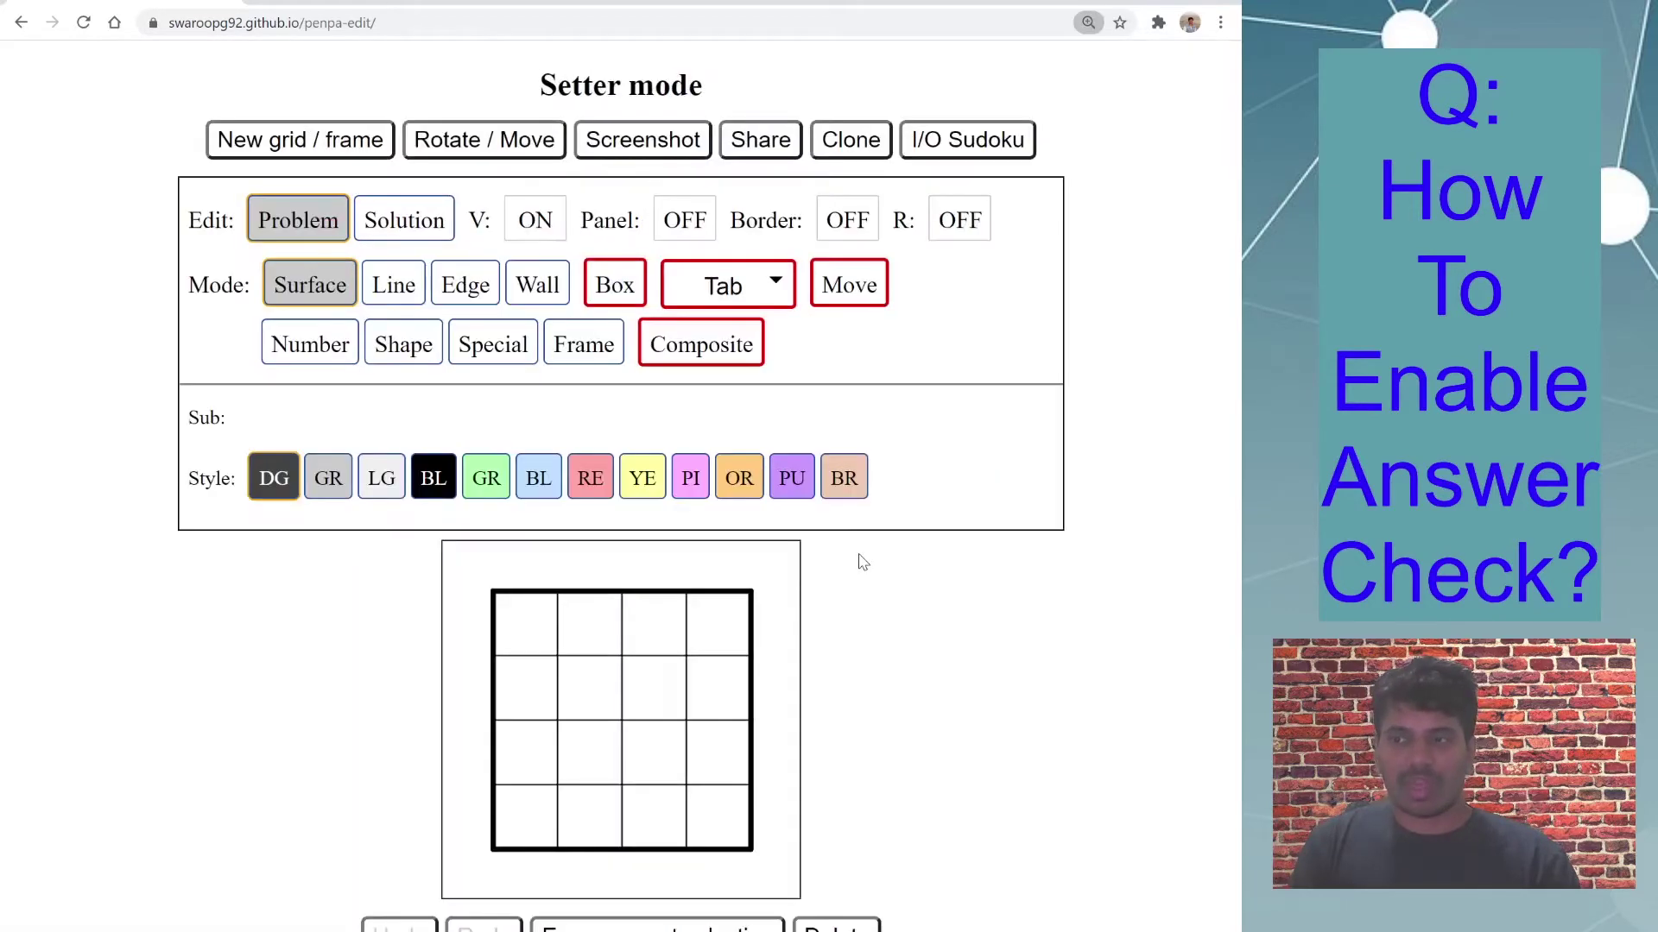
# Step: Examine the extra sharing options for the solution elements that the answer check supports, and close them
pyautogui.click(756, 150)
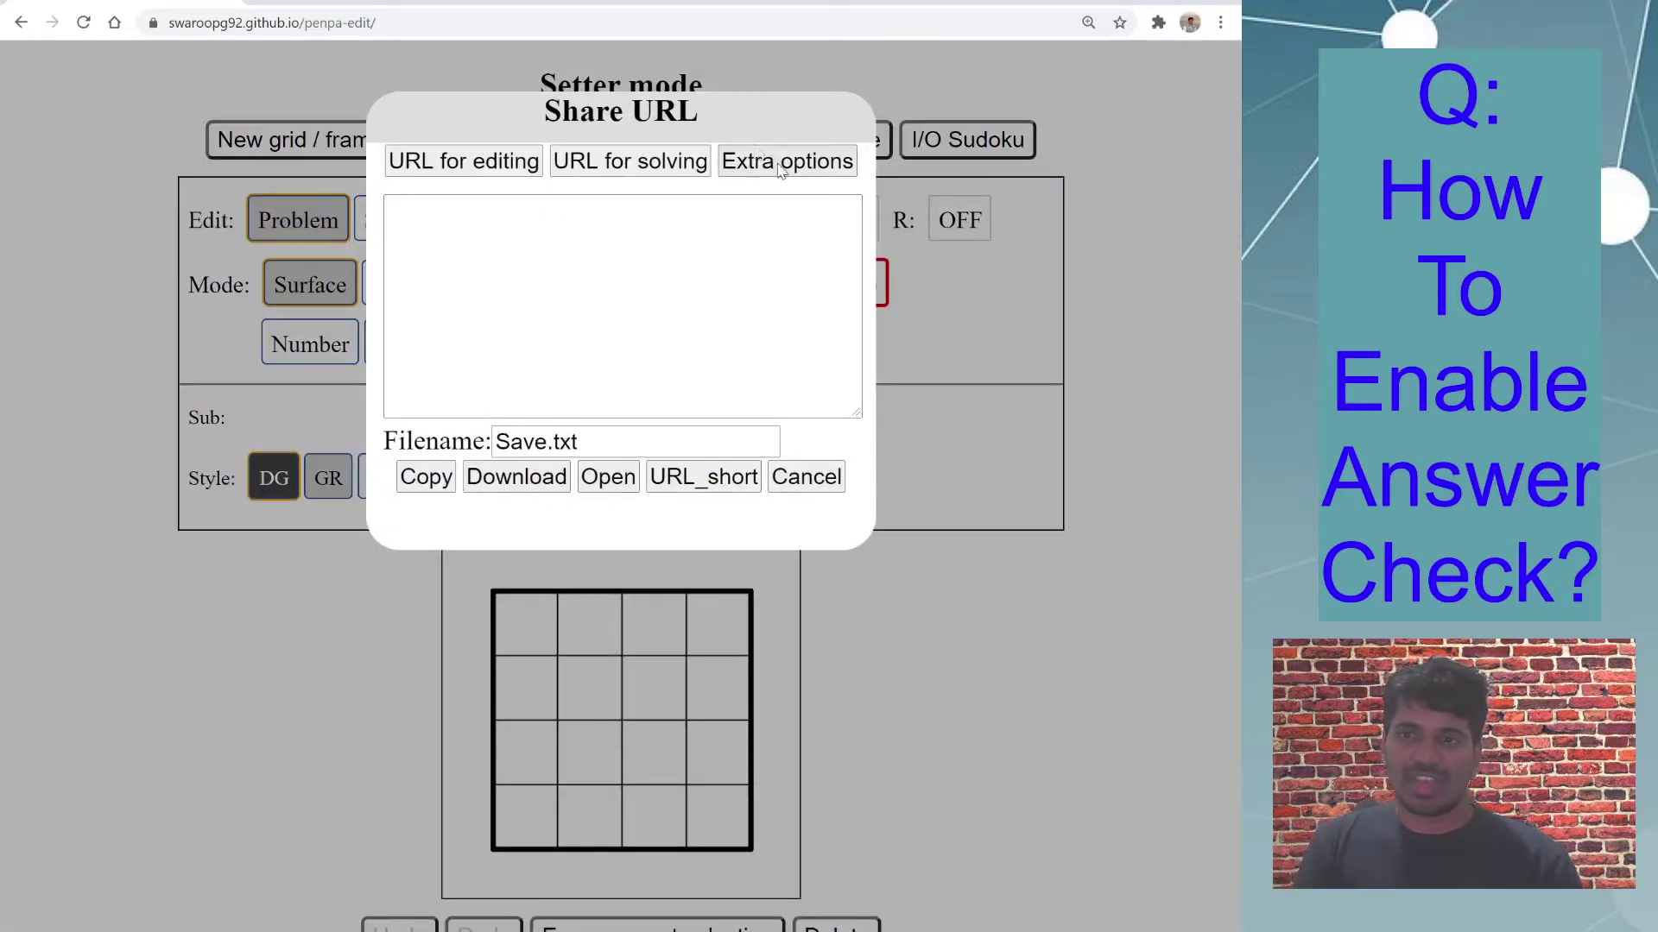
pyautogui.click(780, 164)
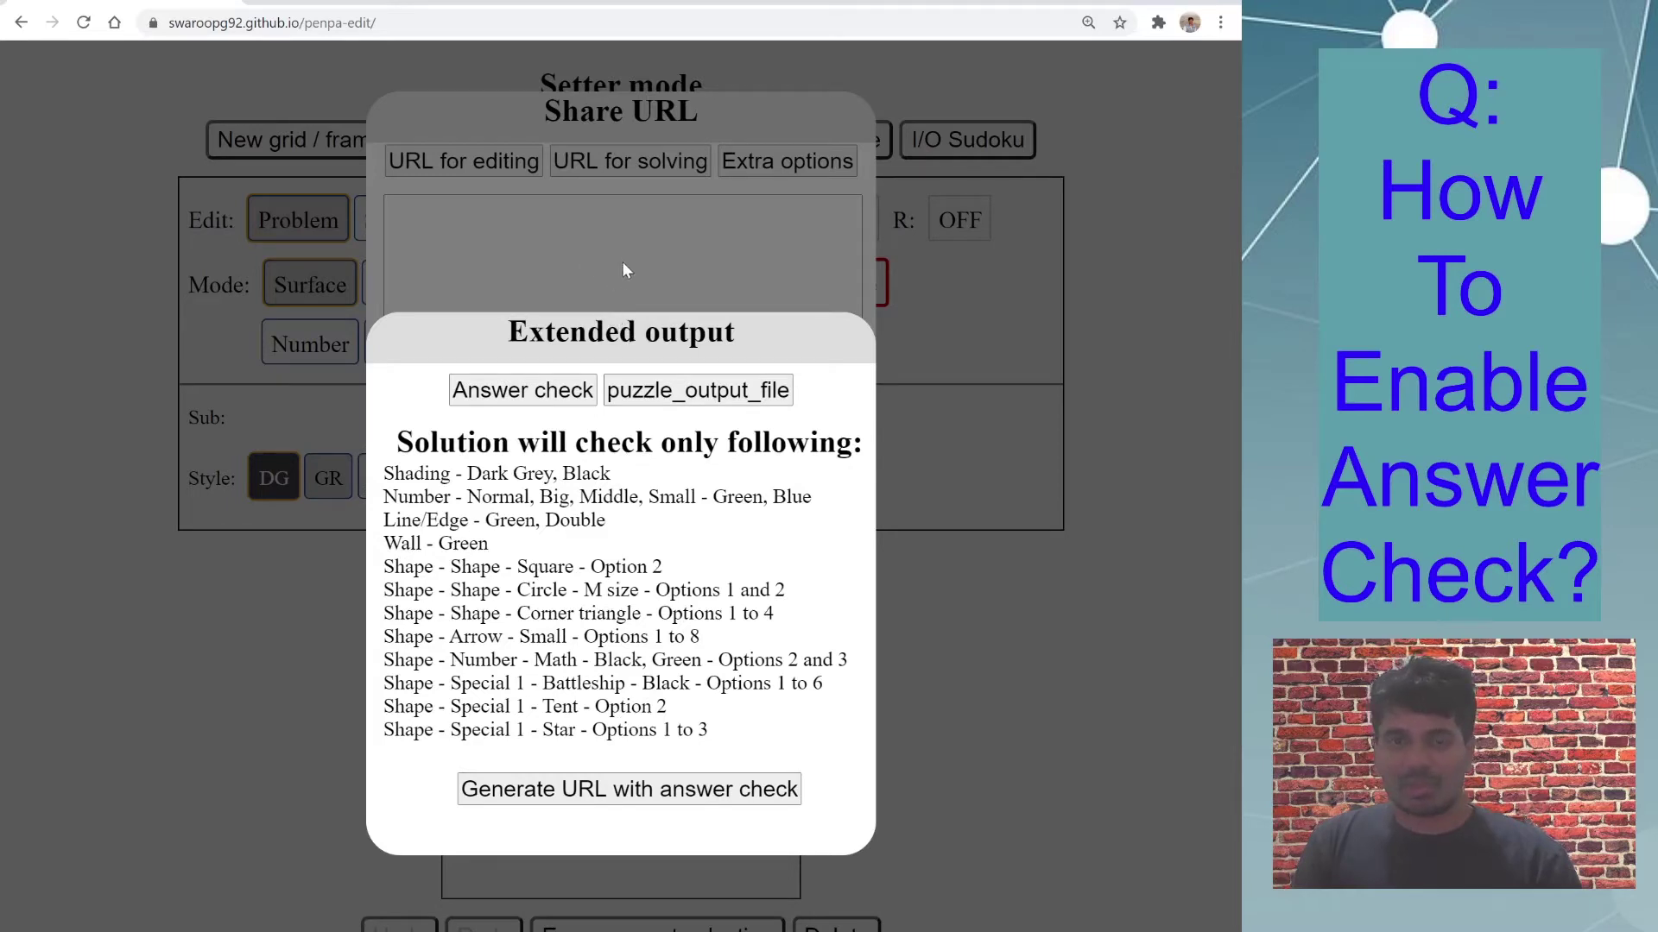
pyautogui.click(1029, 423)
pyautogui.click(1001, 432)
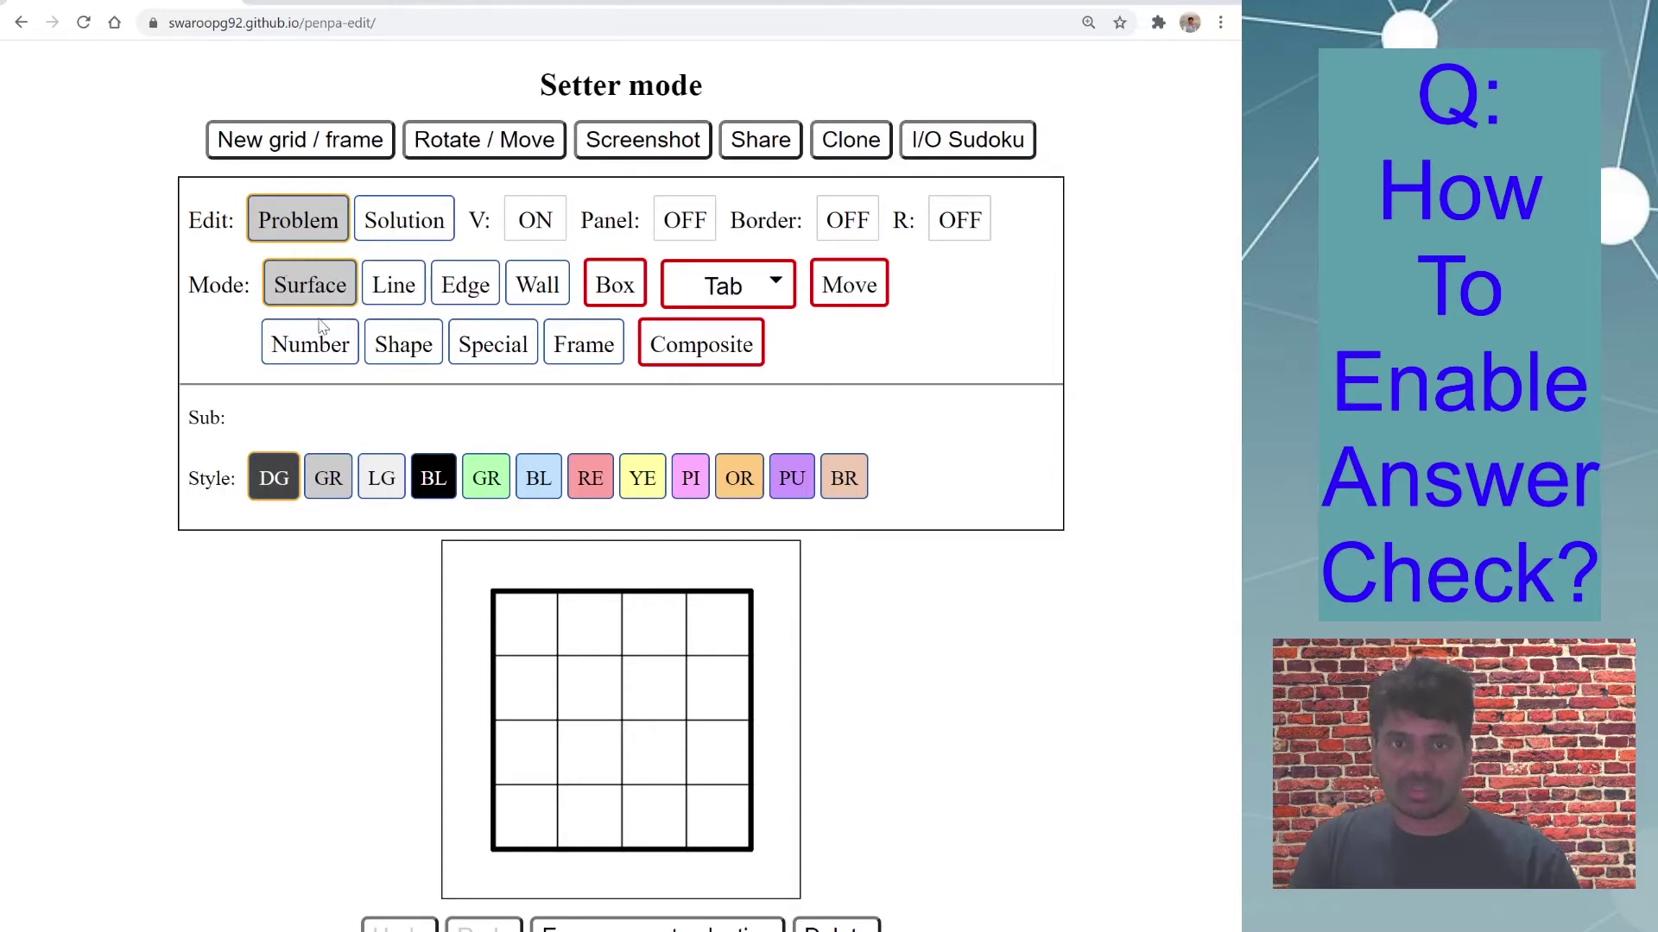
# Step: Enter Tapa number clues in rows 1 and 3: a 1 in the first column and a 2 in the third column
pyautogui.click(309, 346)
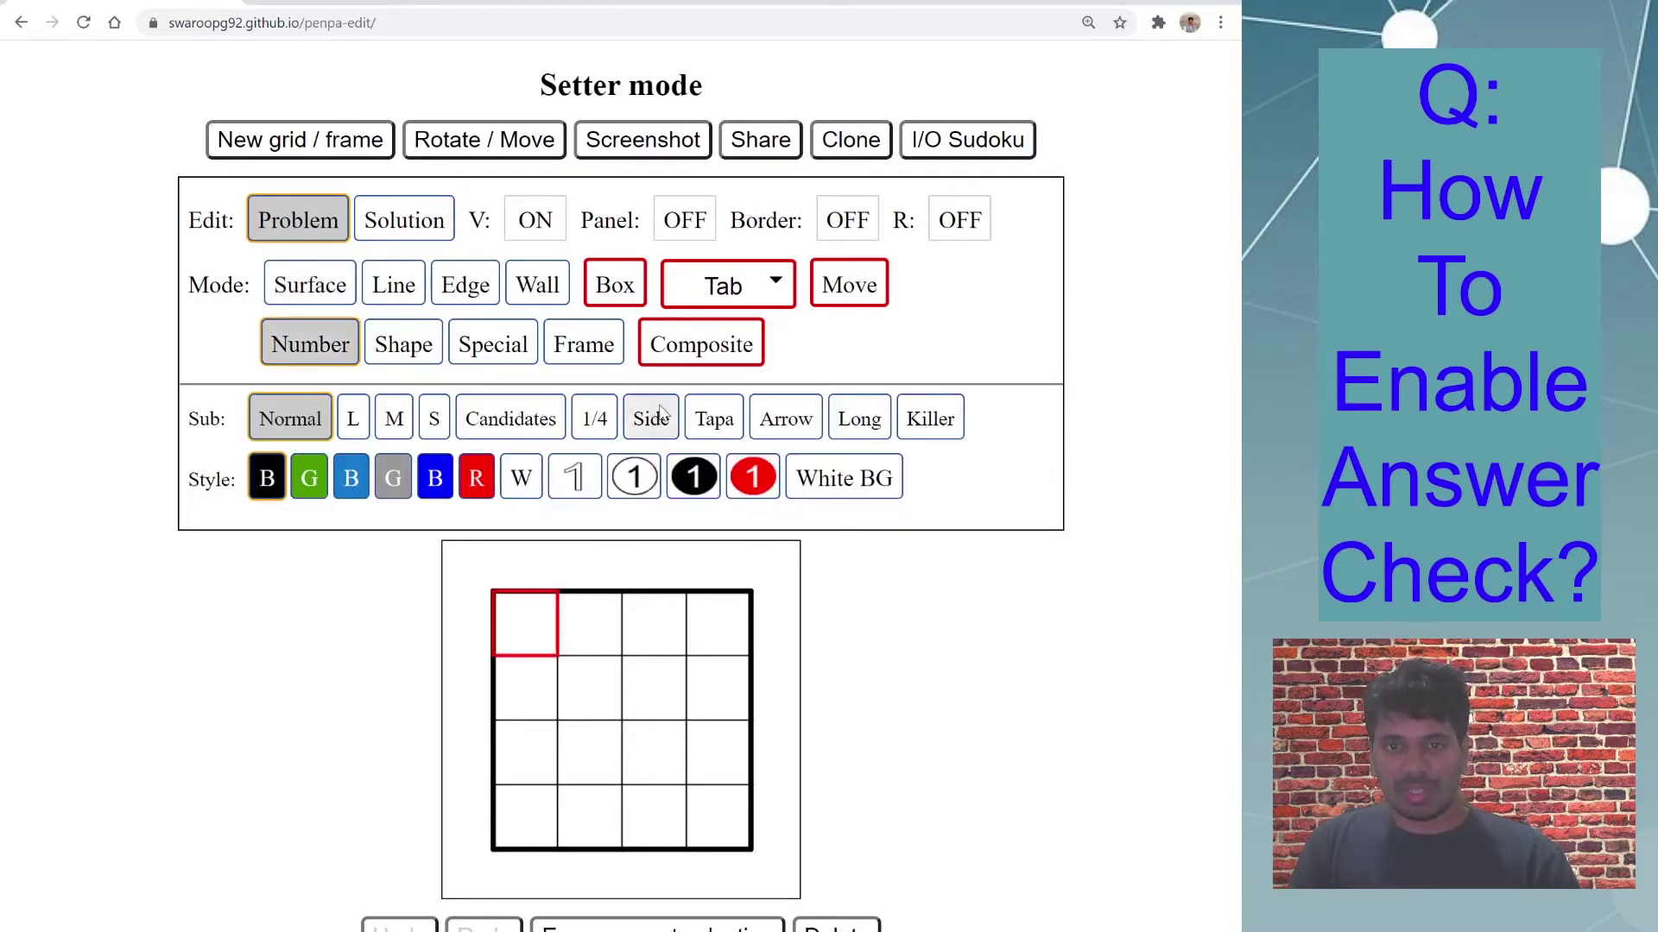
pyautogui.click(714, 419)
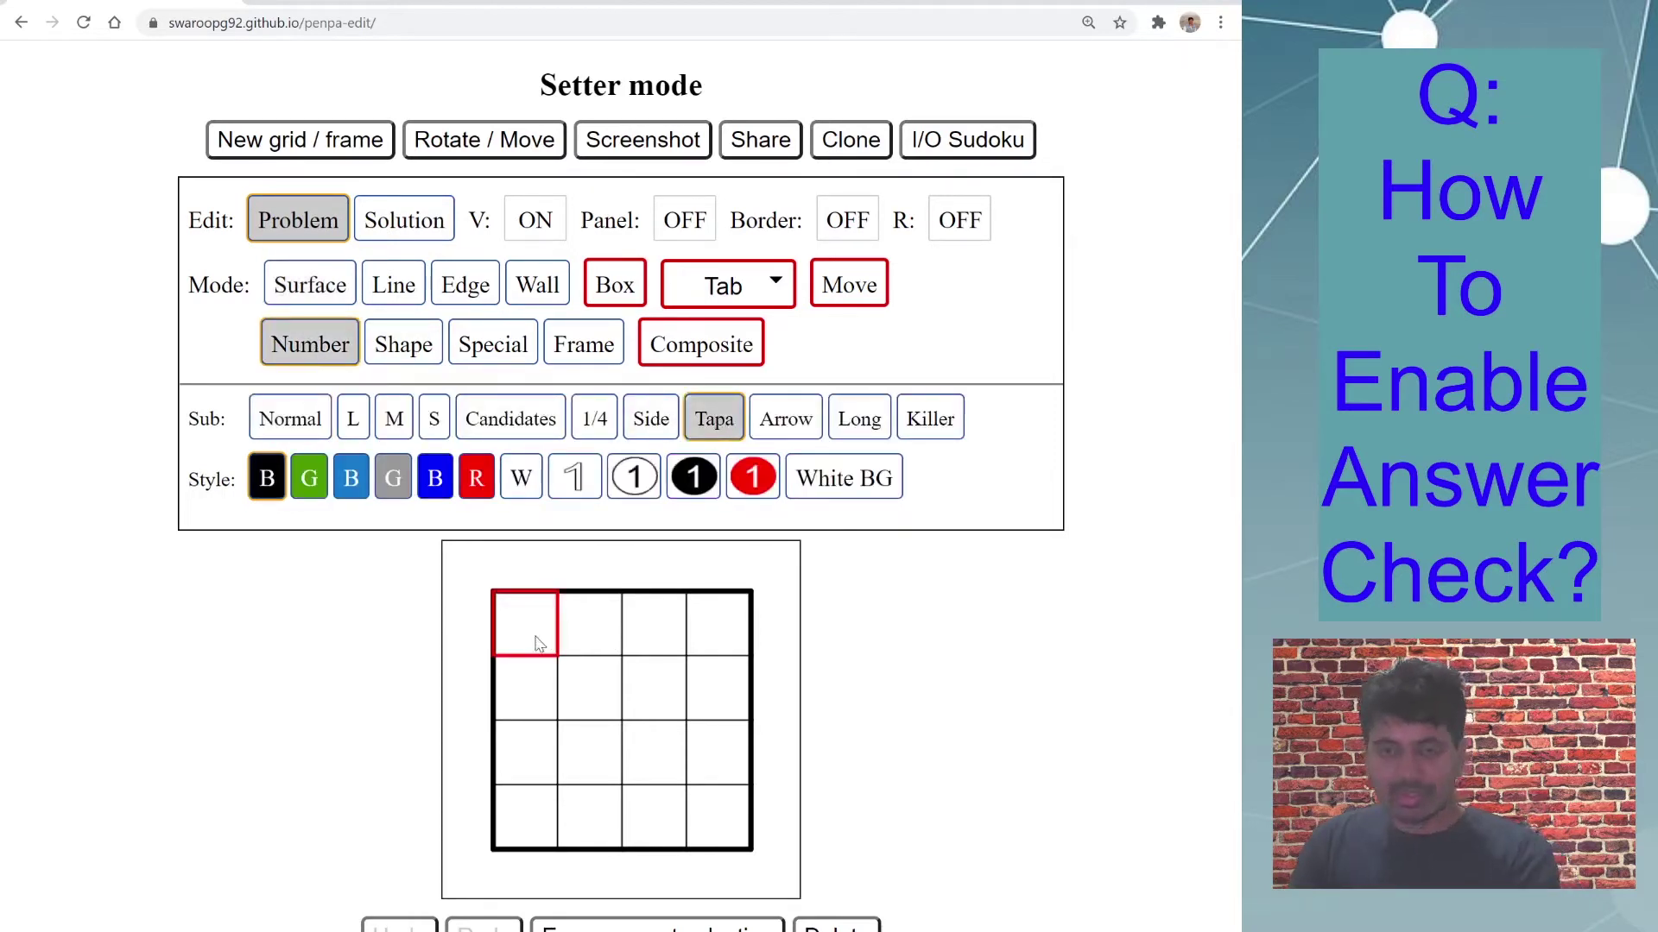
pyautogui.write('1')
pyautogui.click(542, 749)
pyautogui.write('1')
pyautogui.click(639, 643)
pyautogui.write('2')
pyautogui.click(656, 750)
pyautogui.write('2')
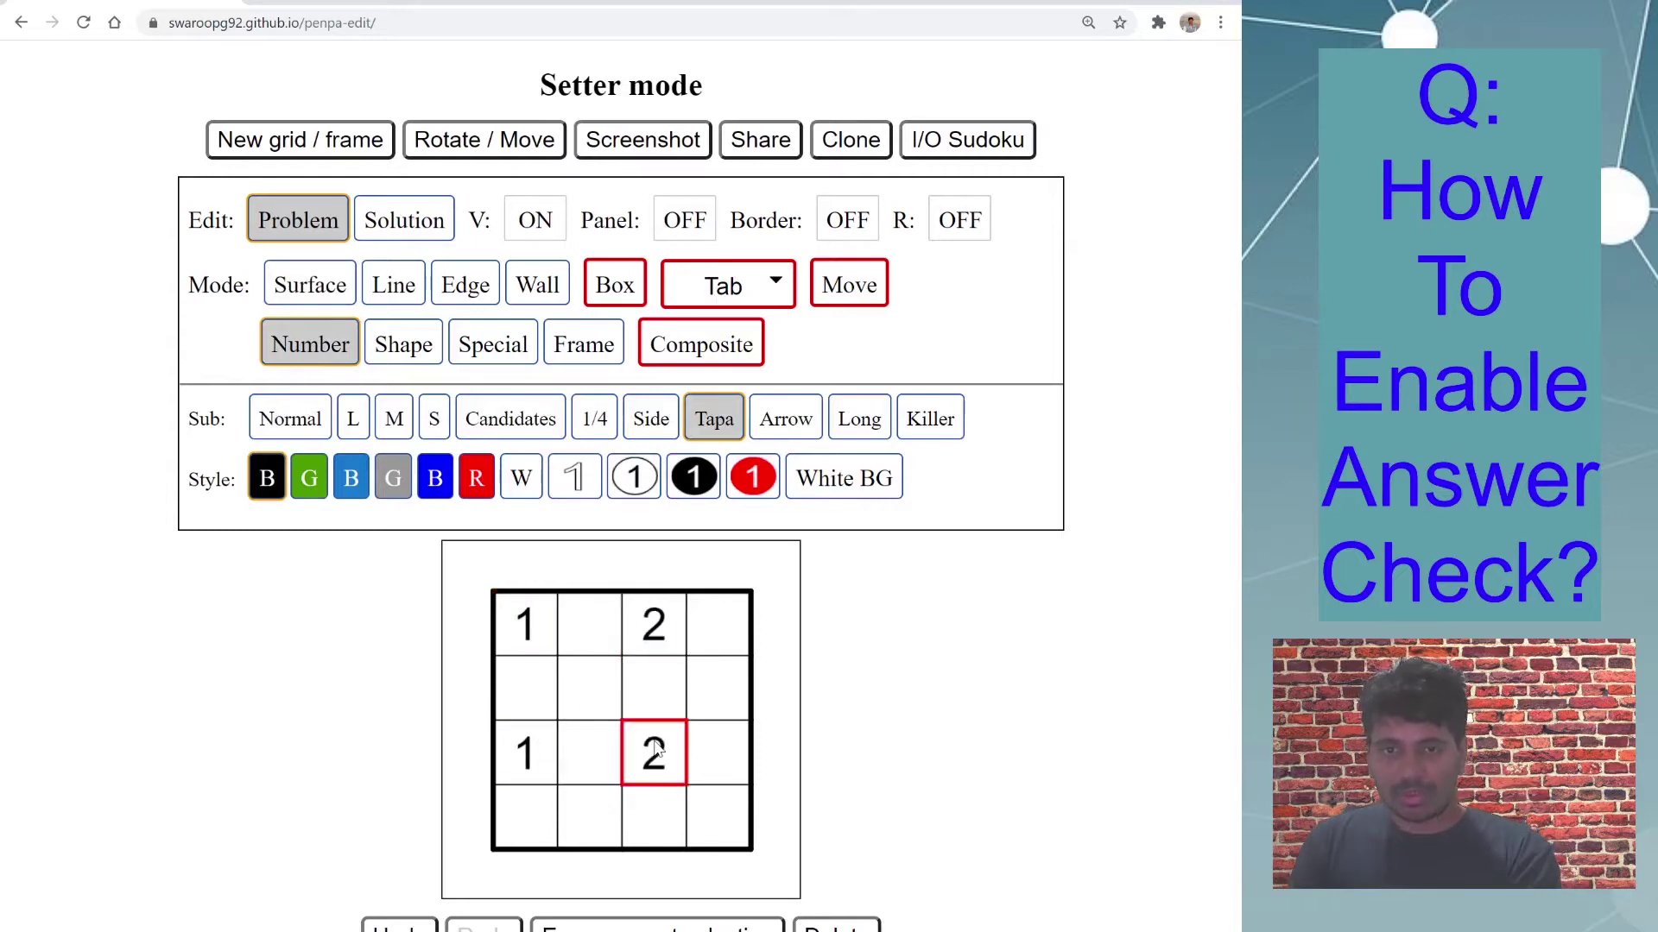
# Step: In the solution layer, shade the two middle cells of row 2 dark grey, and the other empty cells and row 3's 2 cell green
pyautogui.click(402, 229)
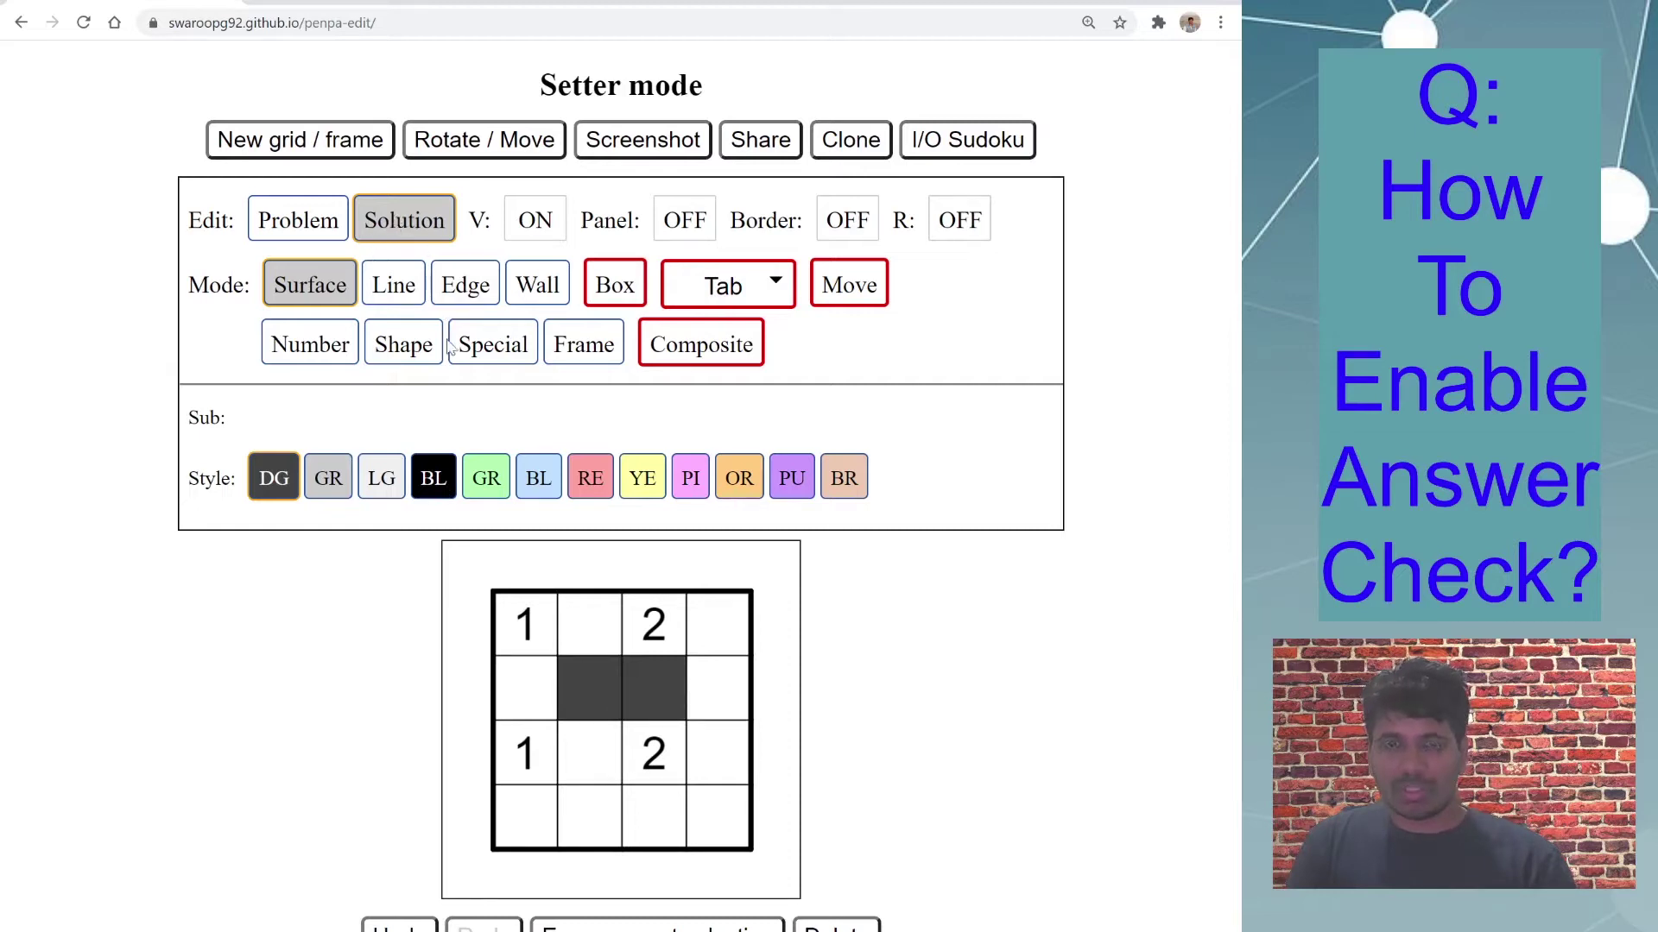
pyautogui.click(494, 483)
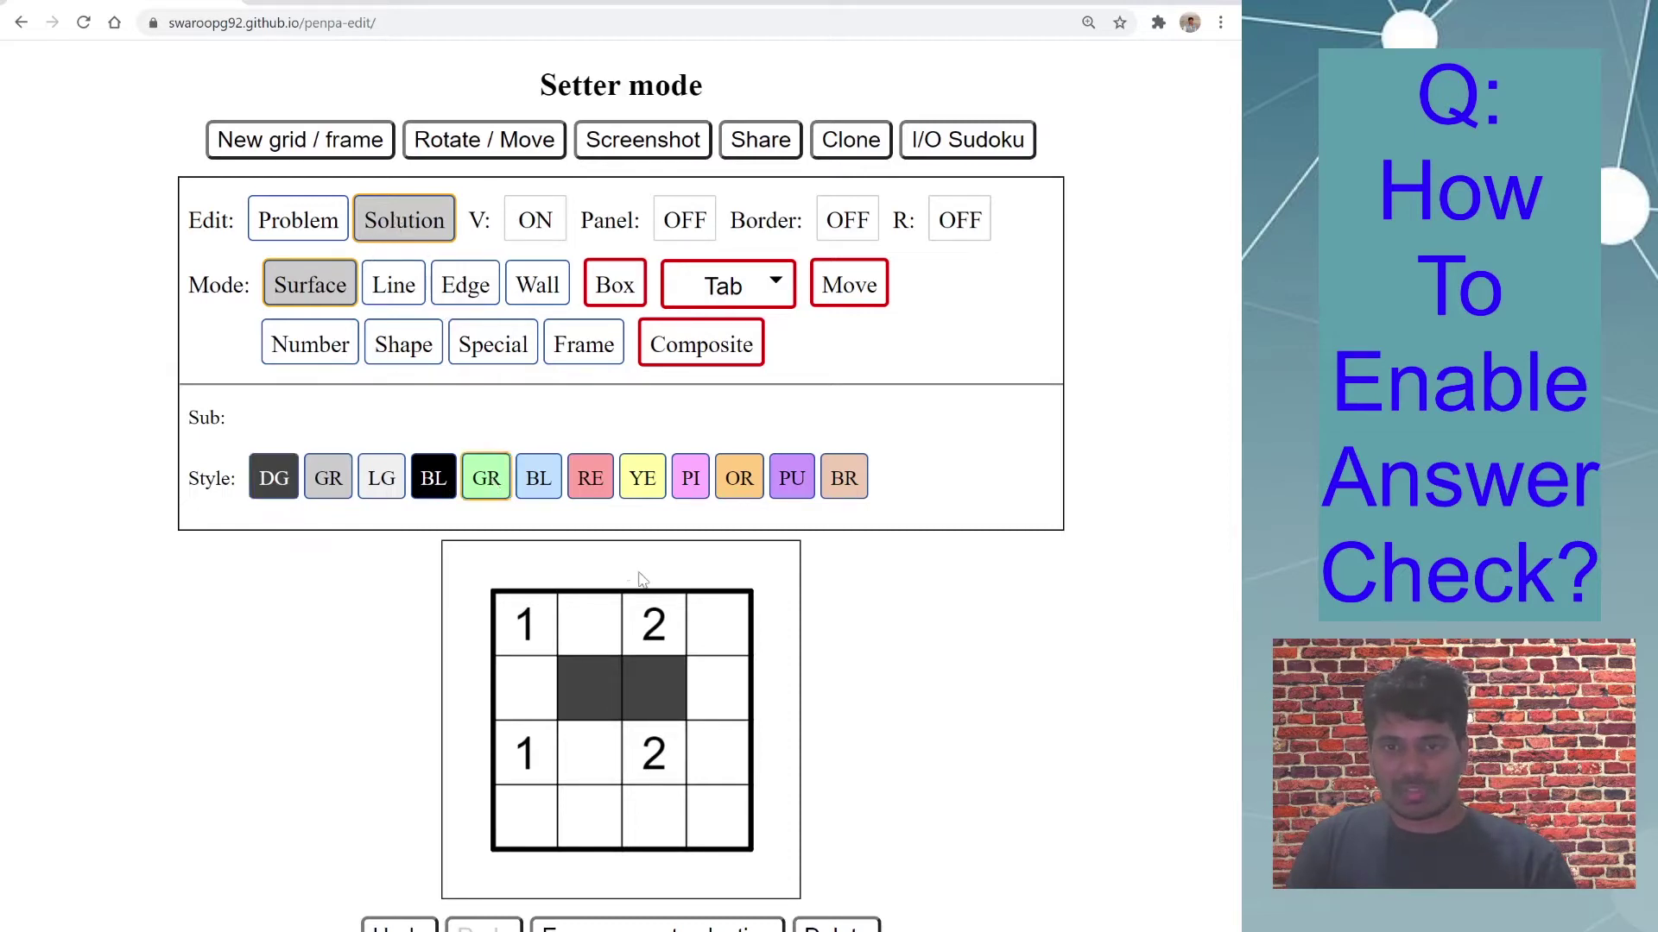
pyautogui.moveTo(703, 622)
pyautogui.mouseDown()
pyautogui.moveTo(718, 769)
pyautogui.moveTo(653, 816)
pyautogui.moveTo(586, 804)
pyautogui.moveTo(523, 687)
pyautogui.moveTo(580, 639)
pyautogui.moveTo(628, 680)
pyautogui.mouseUp()
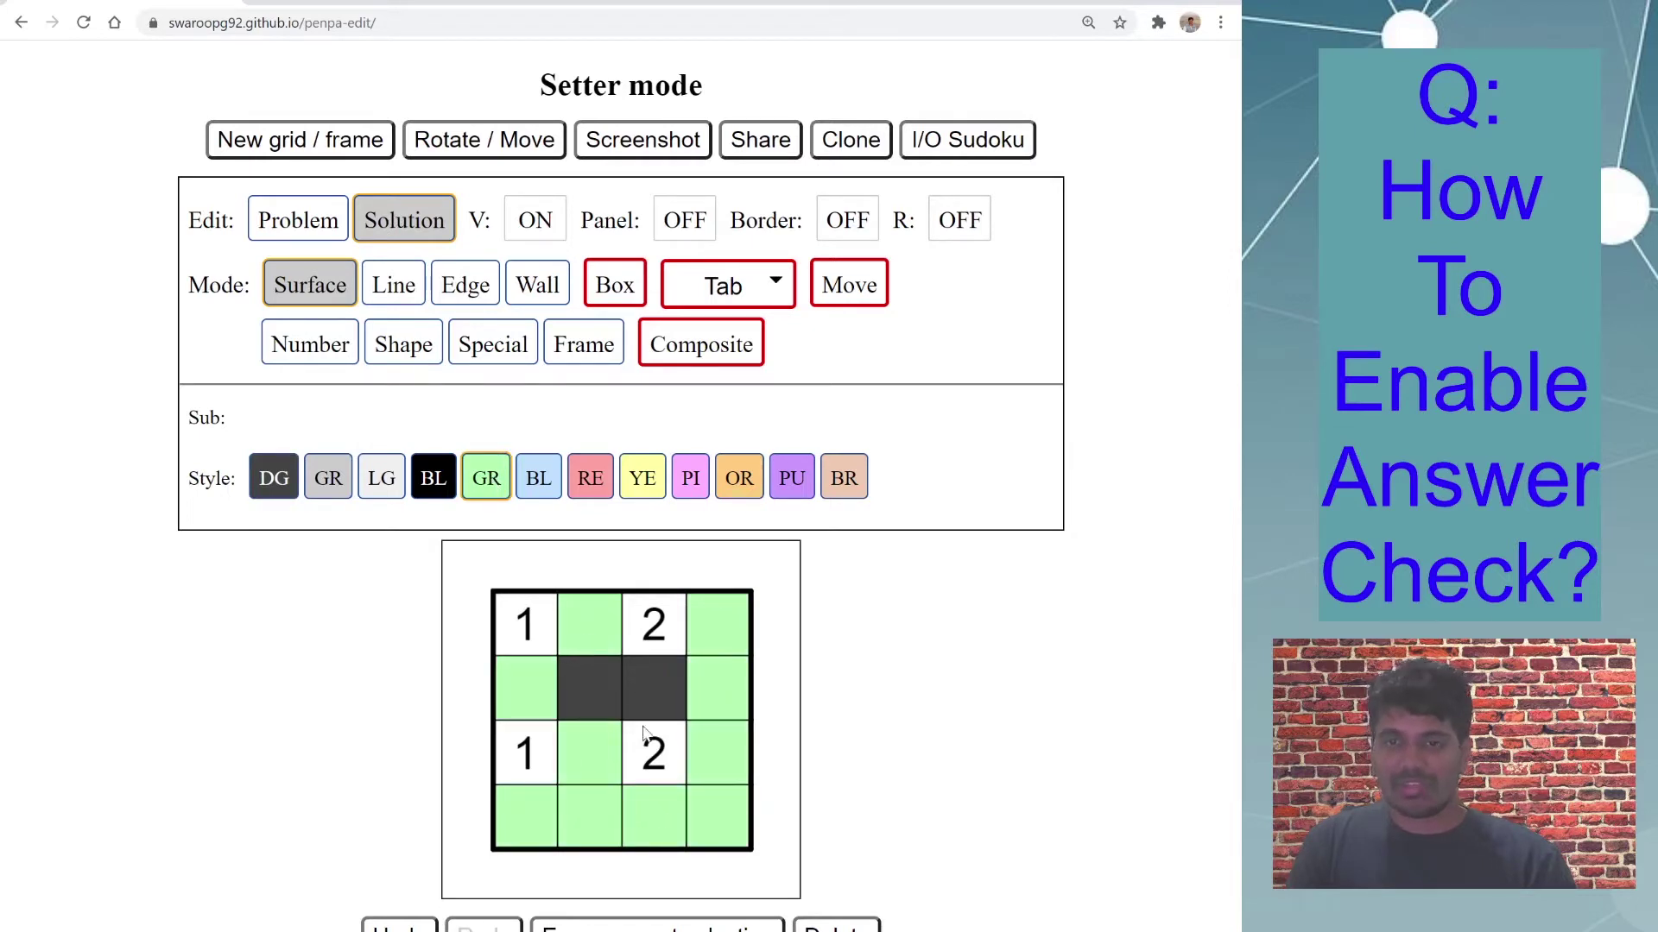
pyautogui.click(691, 751)
pyautogui.click(674, 757)
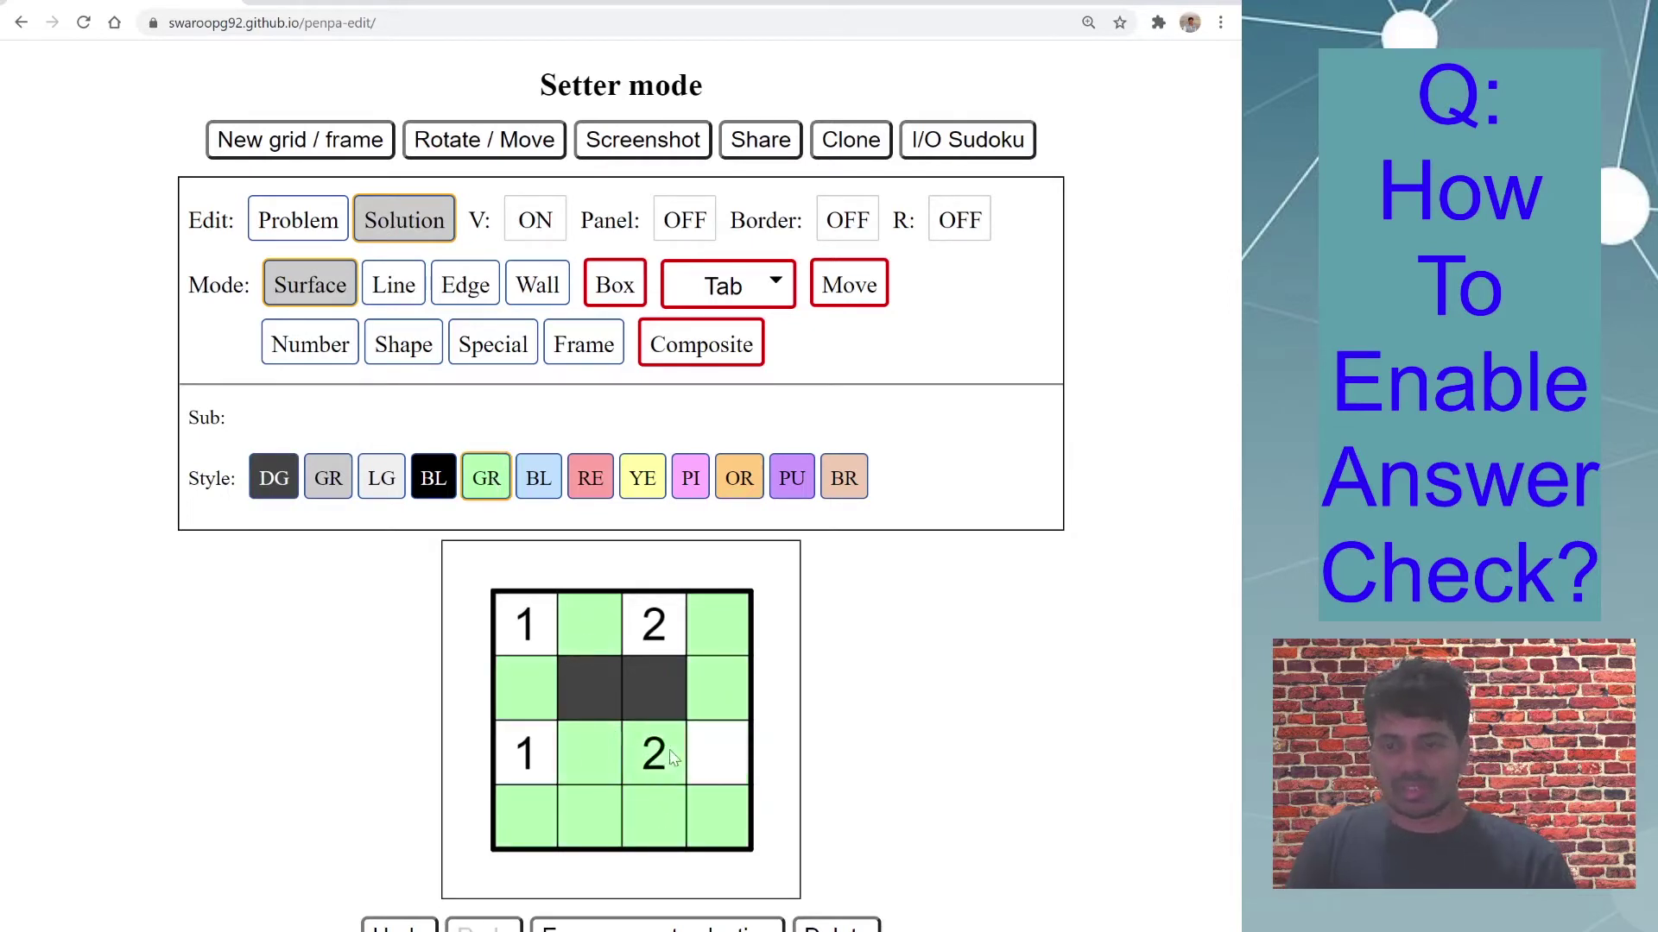
pyautogui.click(730, 758)
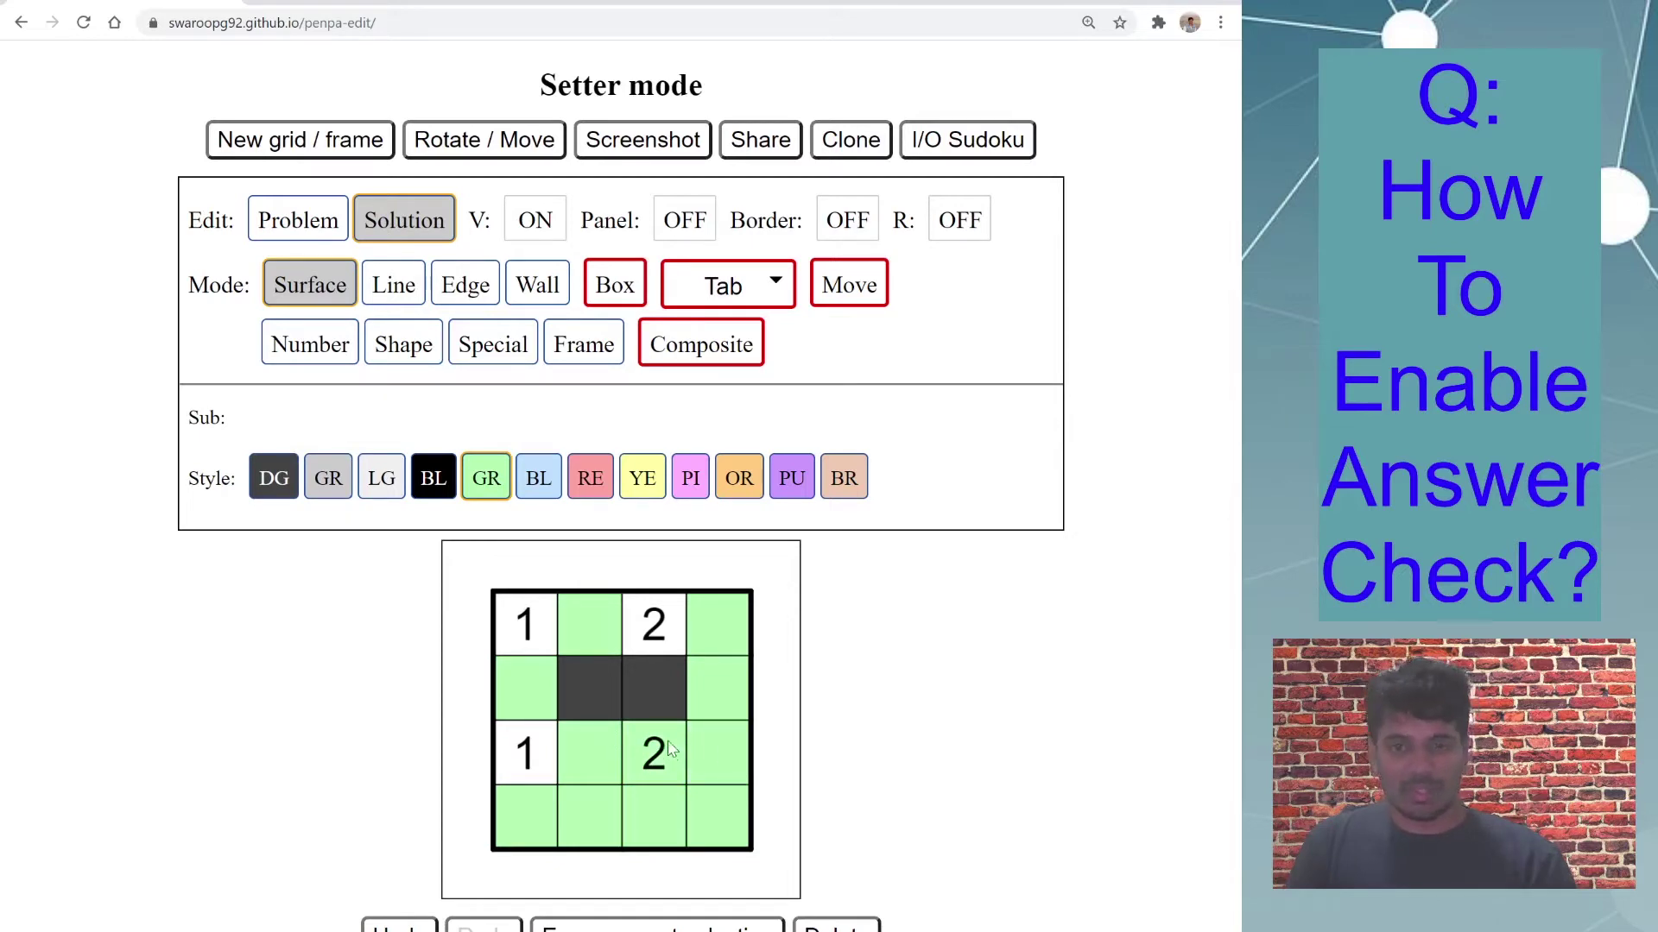
# Step: Generate a solving URL with answer check for the puzzle and look through the resulting link
pyautogui.click(756, 142)
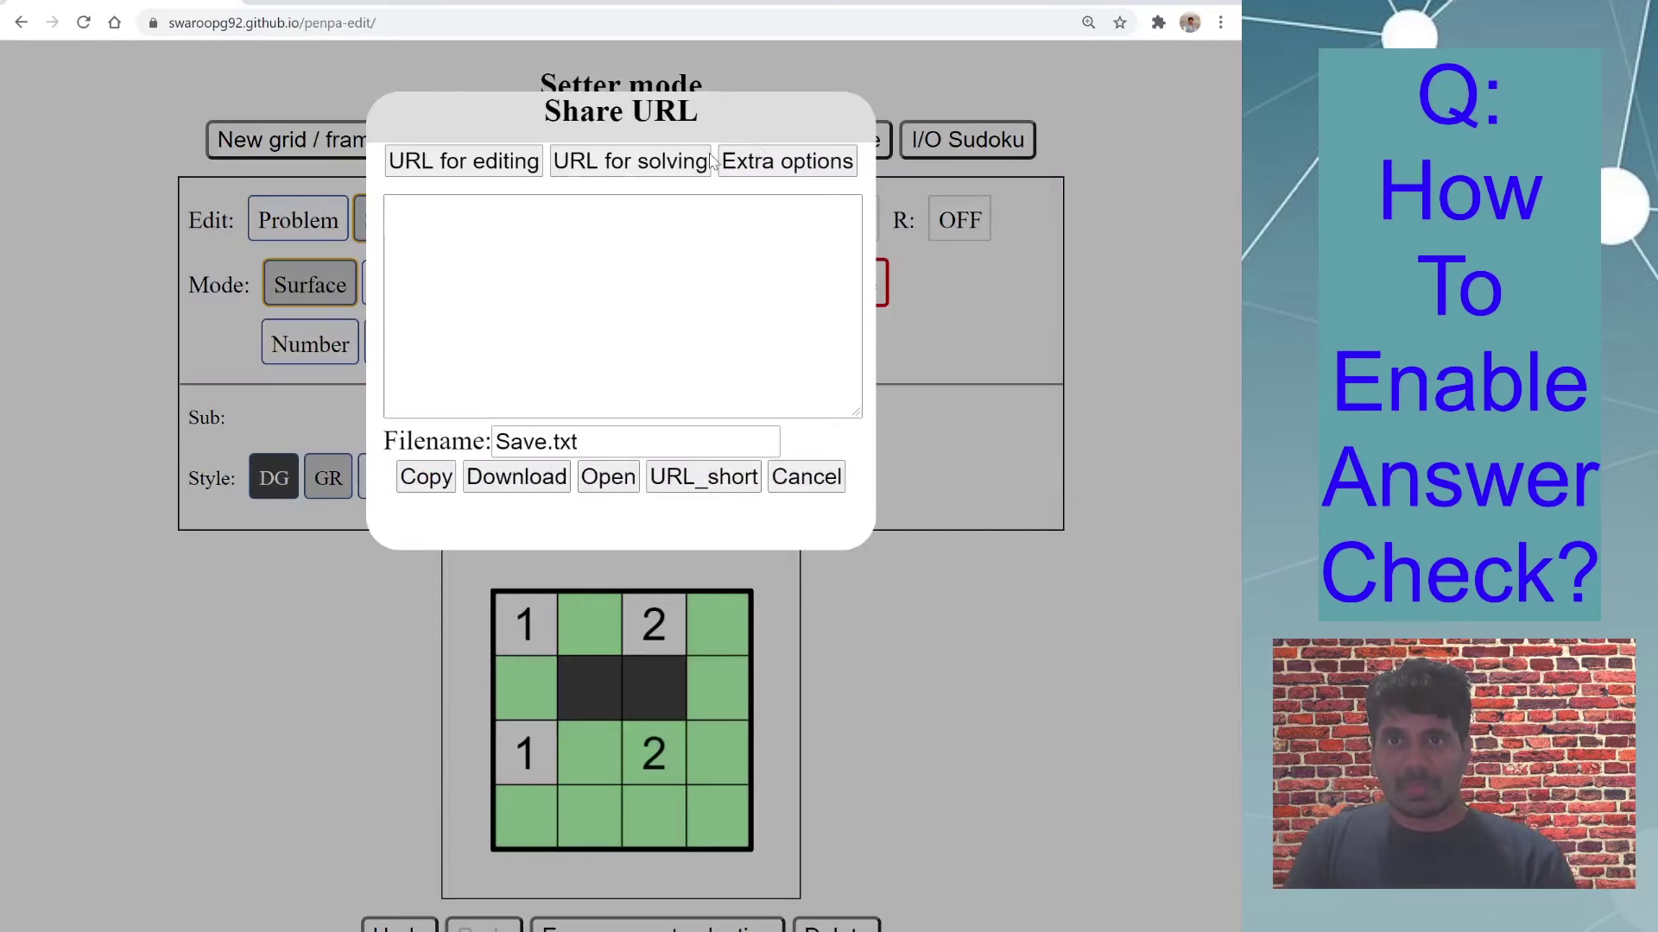
pyautogui.click(744, 162)
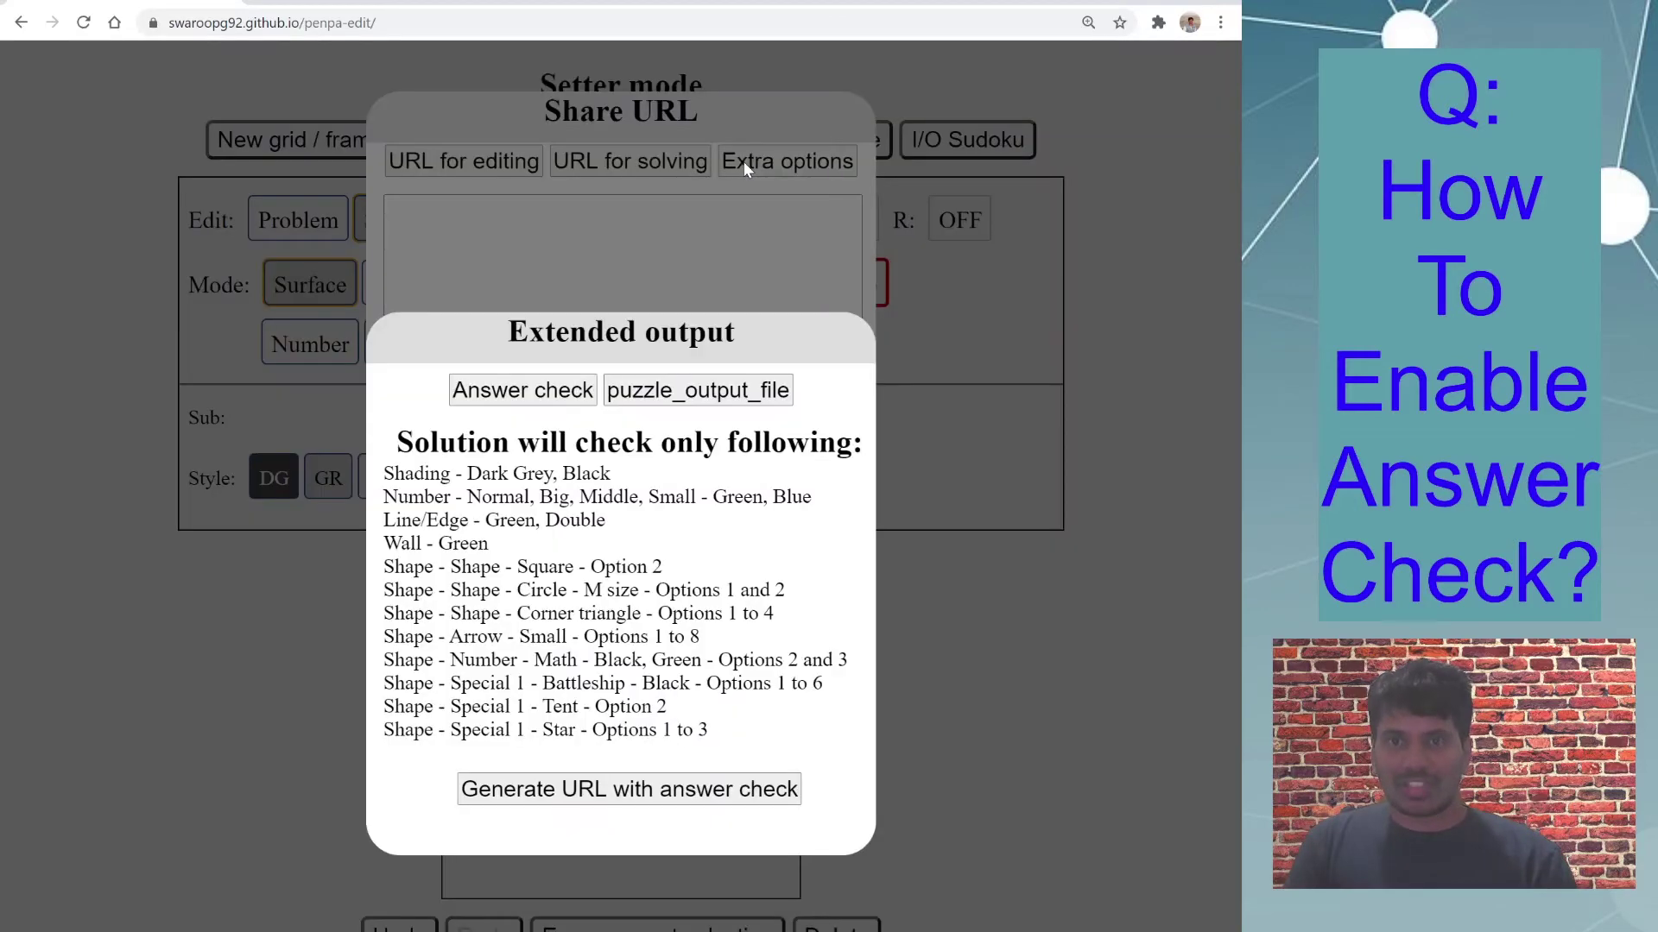
pyautogui.click(590, 796)
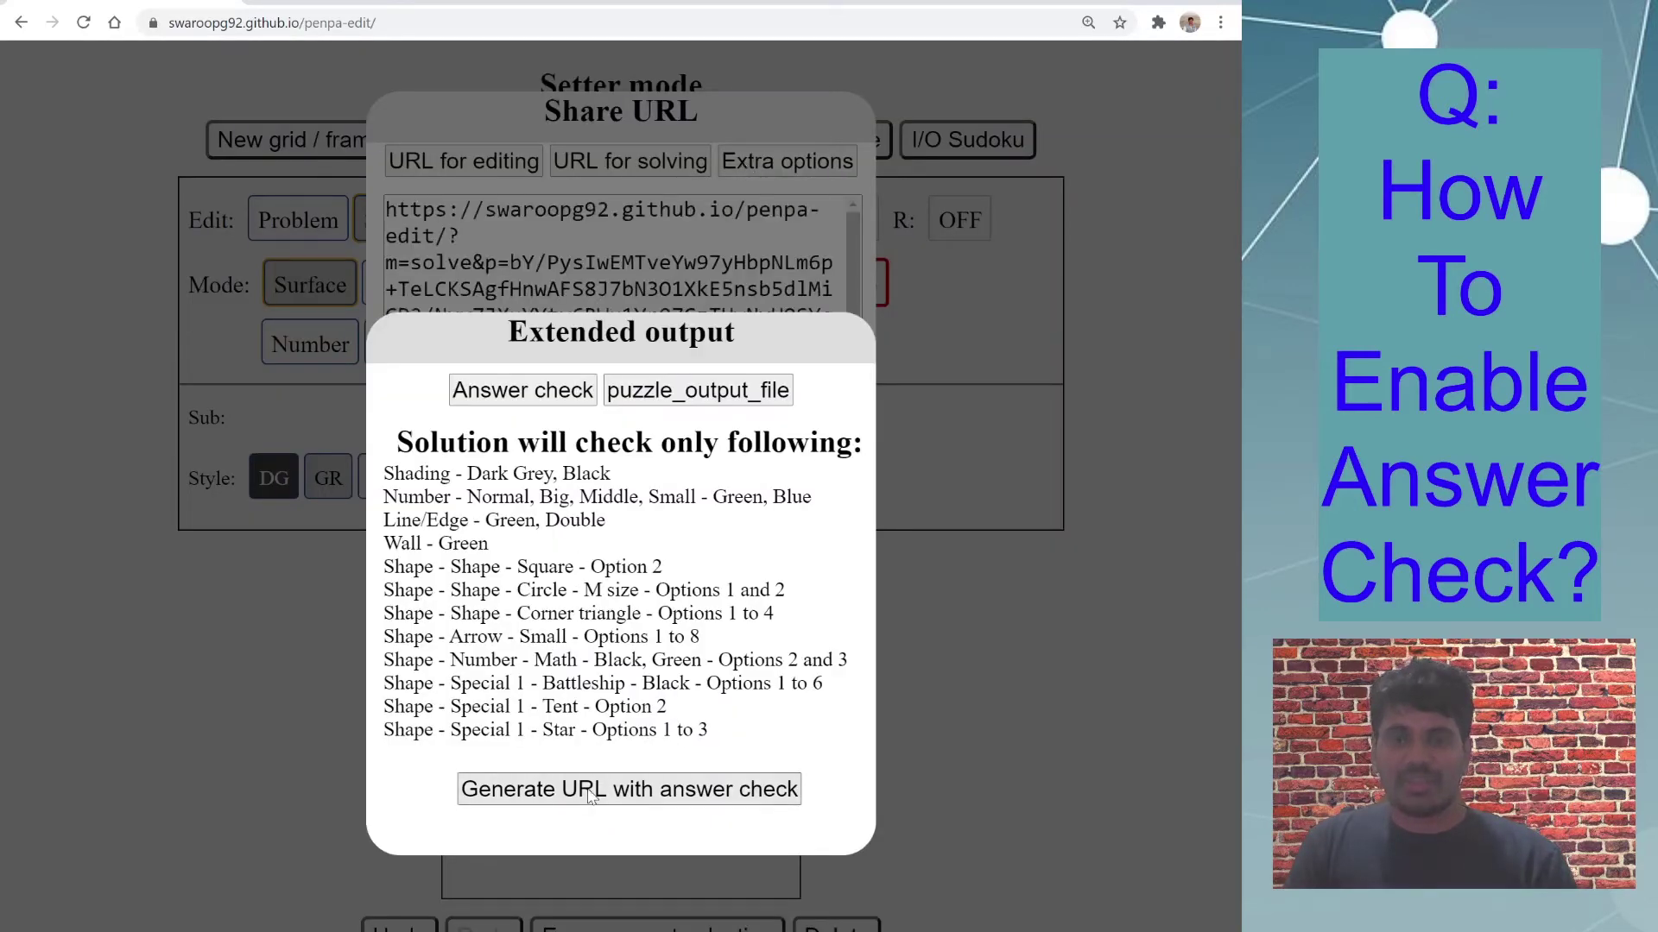
pyautogui.click(583, 176)
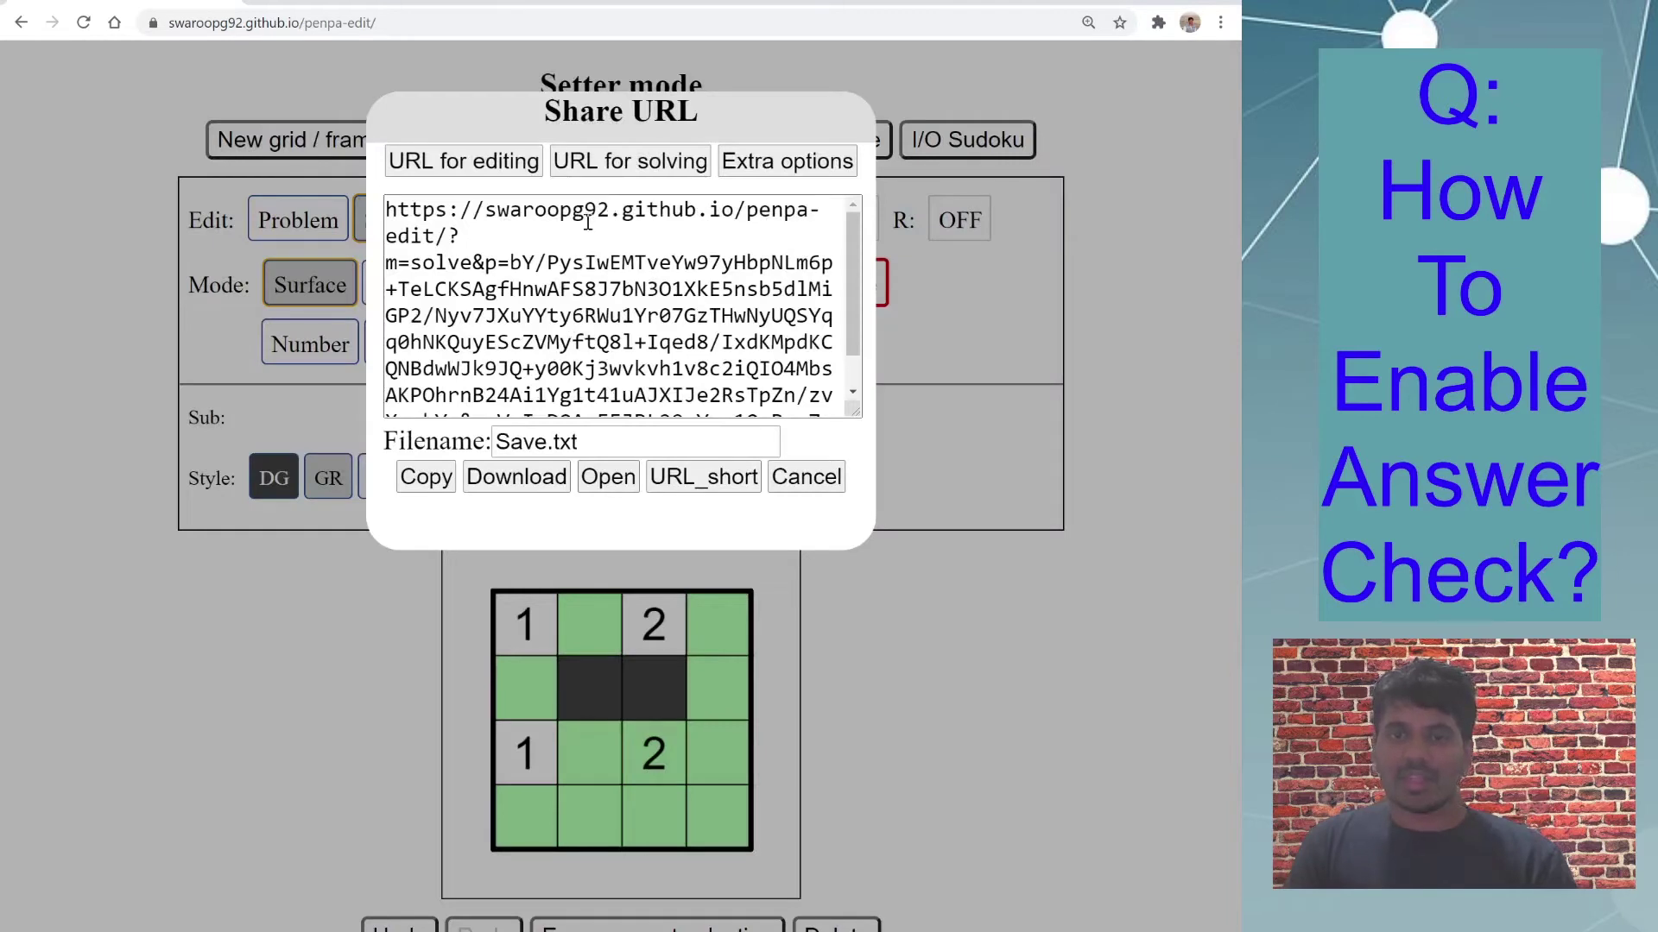
pyautogui.scroll(-2, 596, 315)
pyautogui.scroll(2, 615, 306)
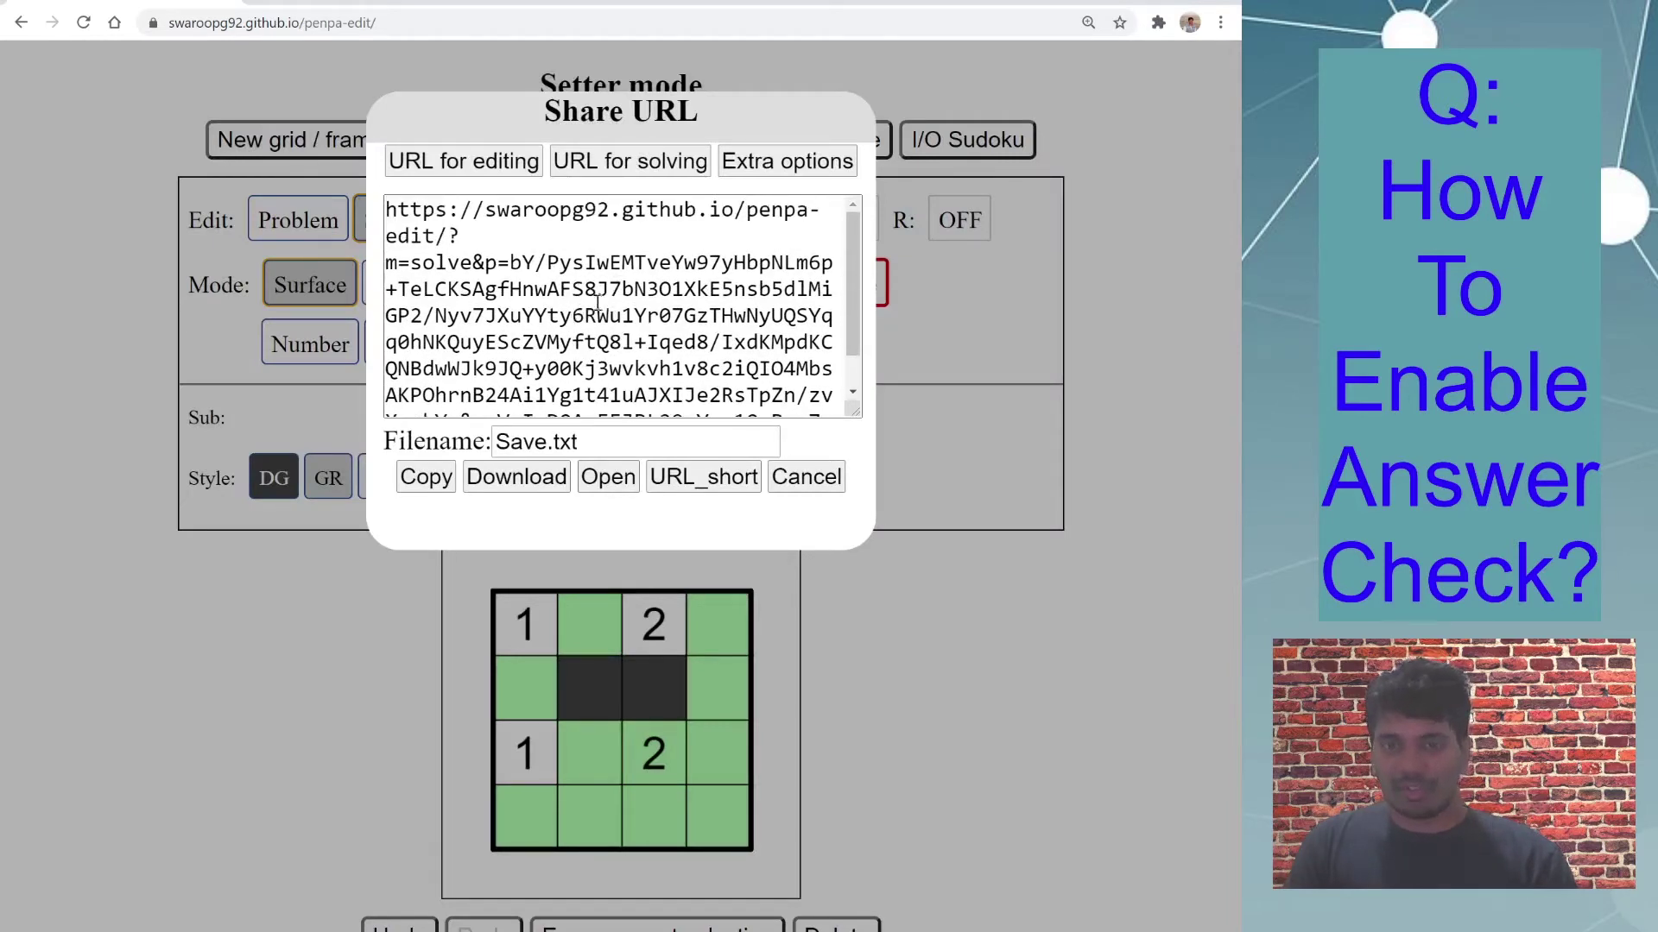
pyautogui.scroll(-2, 607, 302)
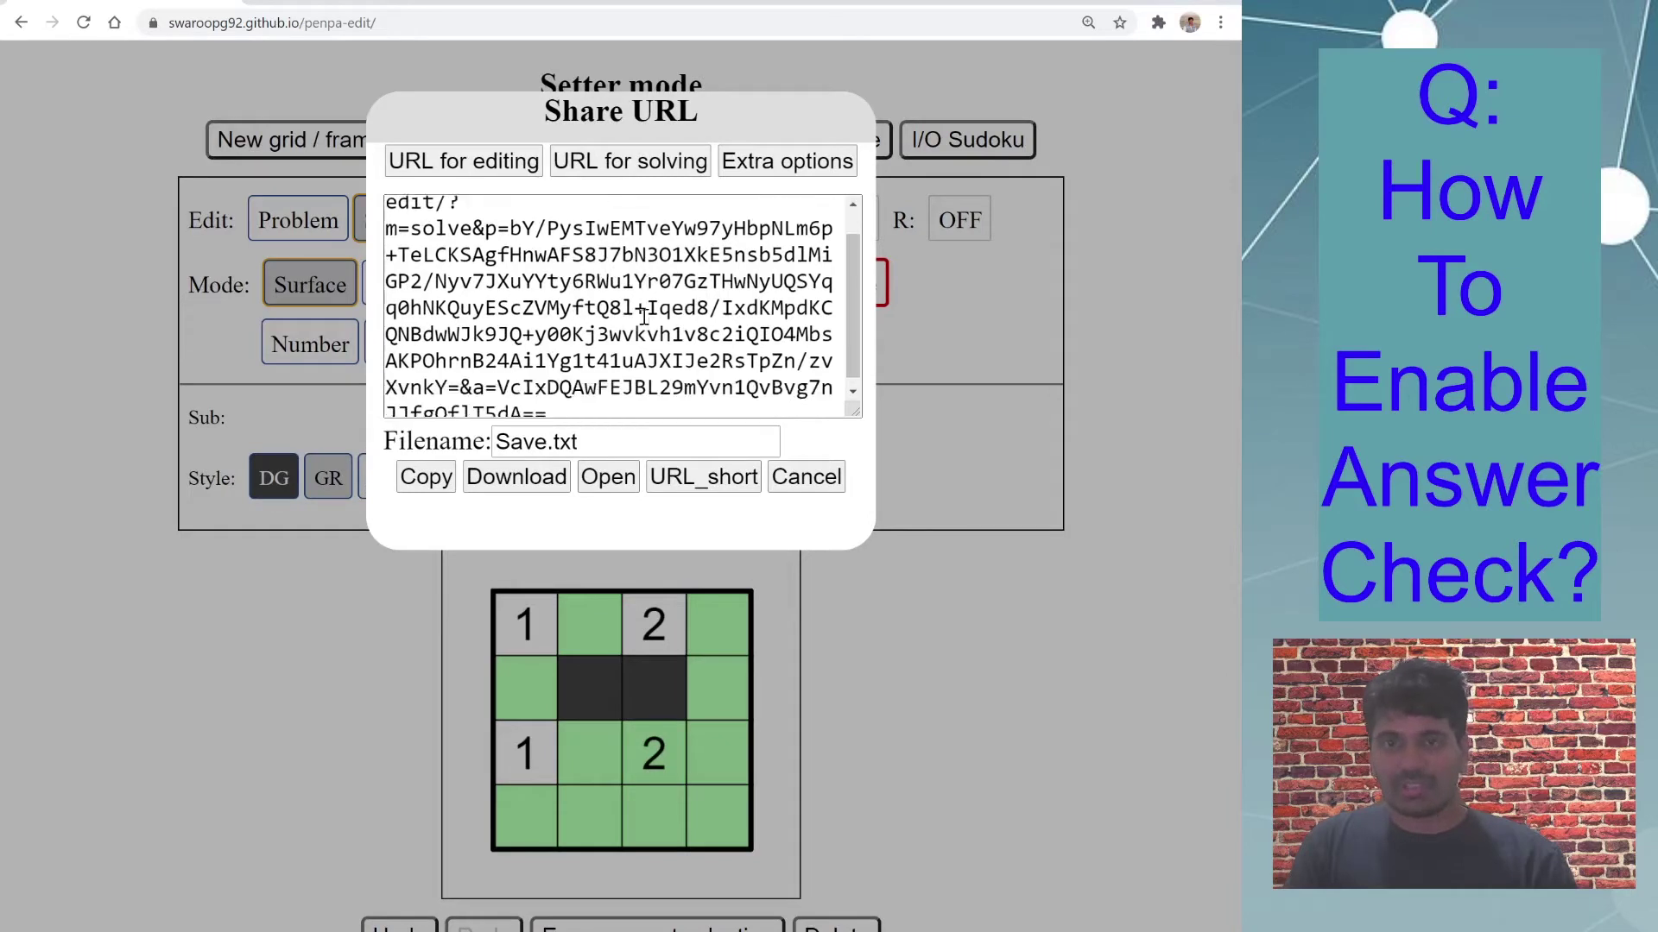
# Step: Switch to the Git.io URL shortener and shorten the generated answer-check URL
pyautogui.click(706, 477)
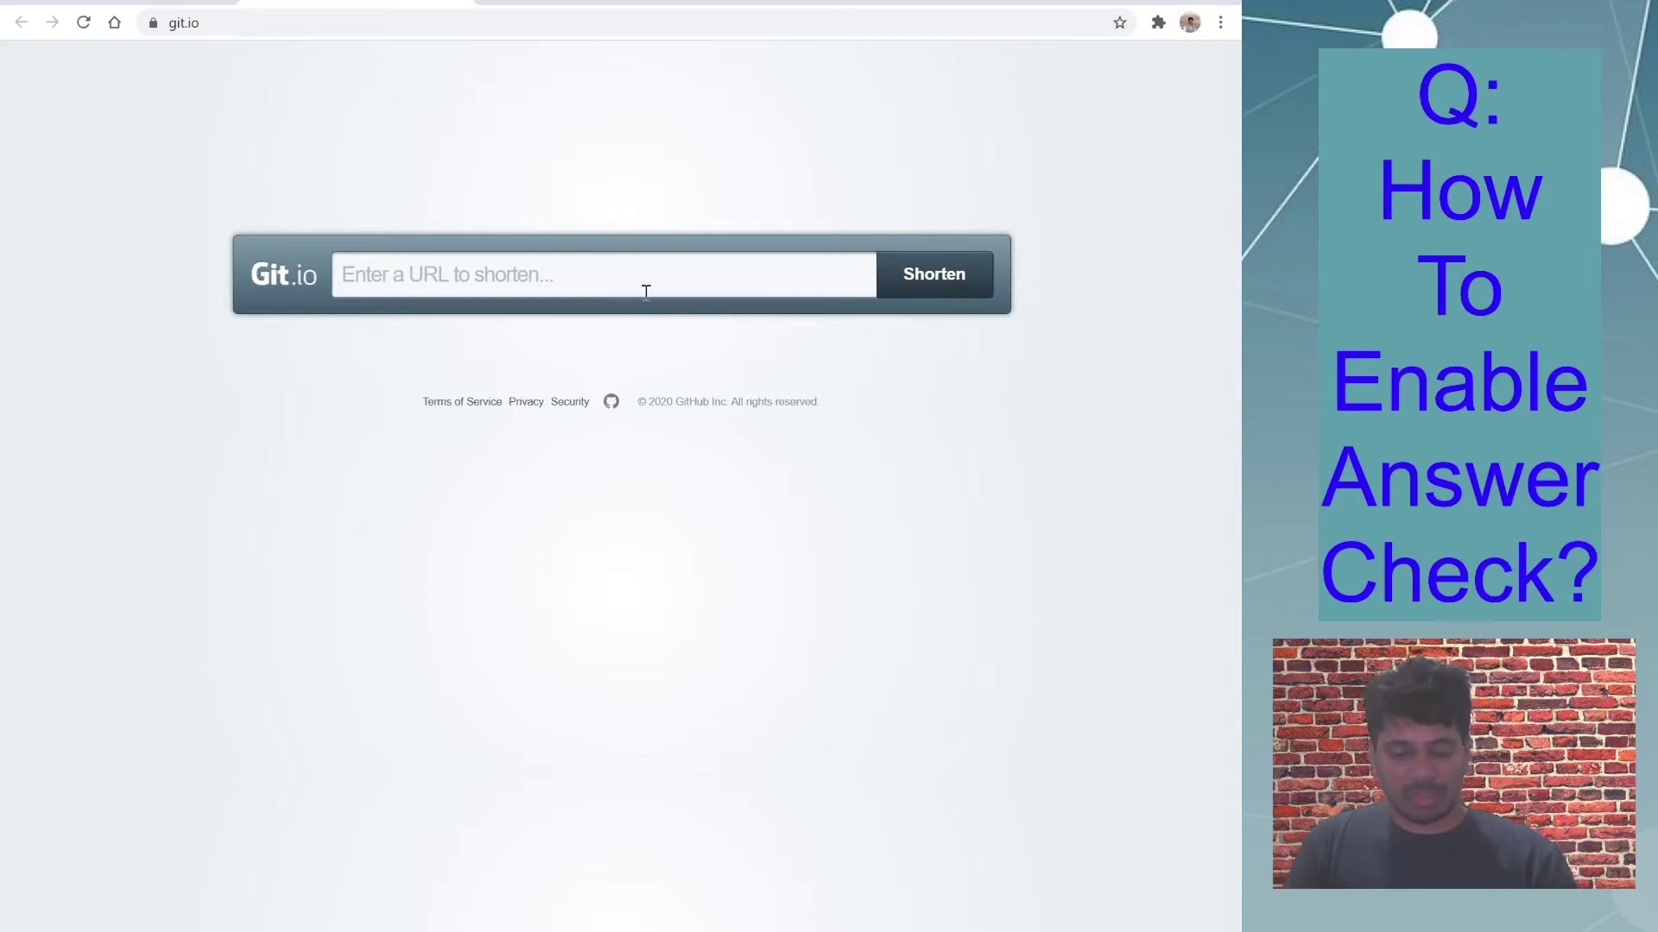
pyautogui.click(527, 276)
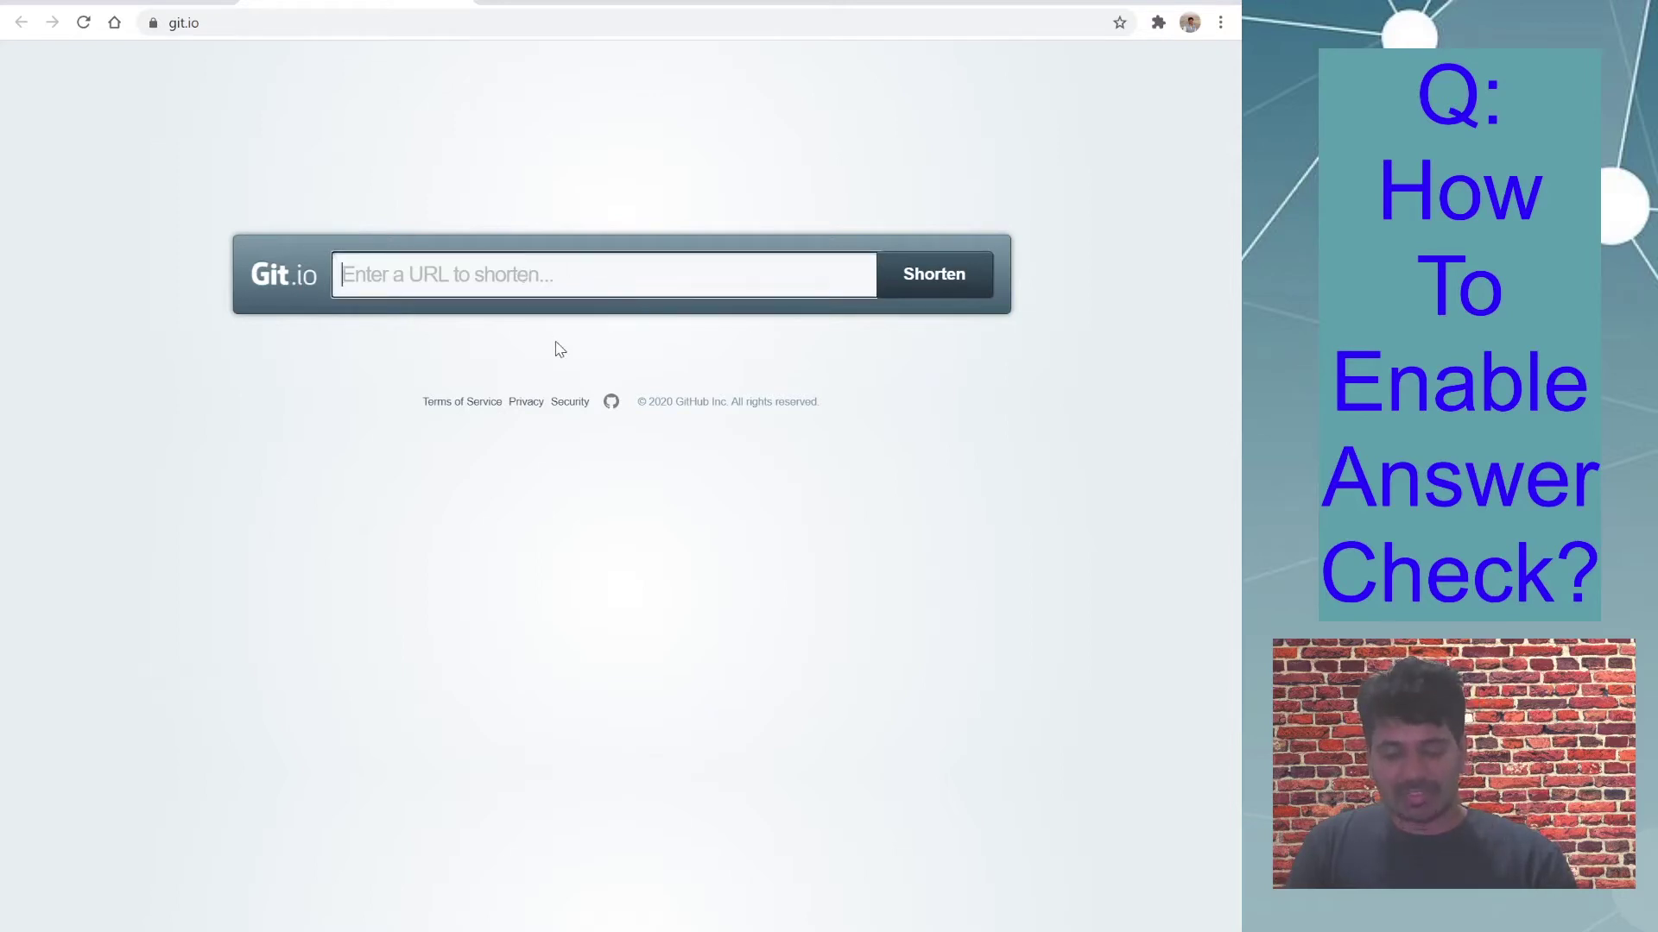
pyautogui.hotkey('ctrl', 'v')
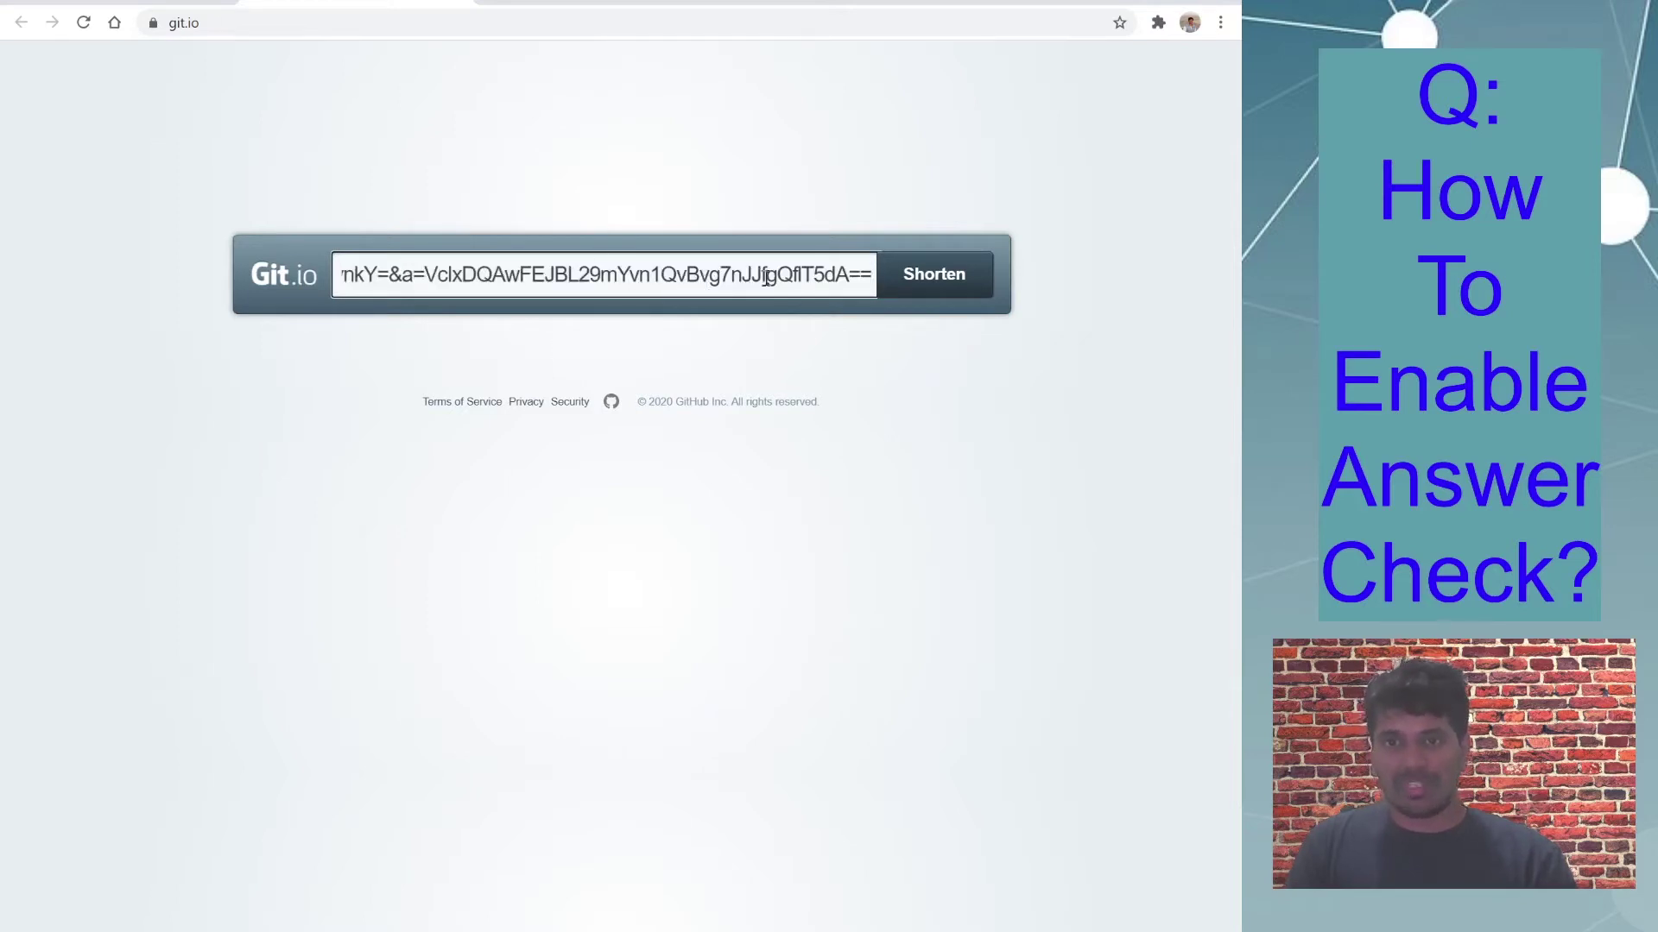
pyautogui.click(930, 276)
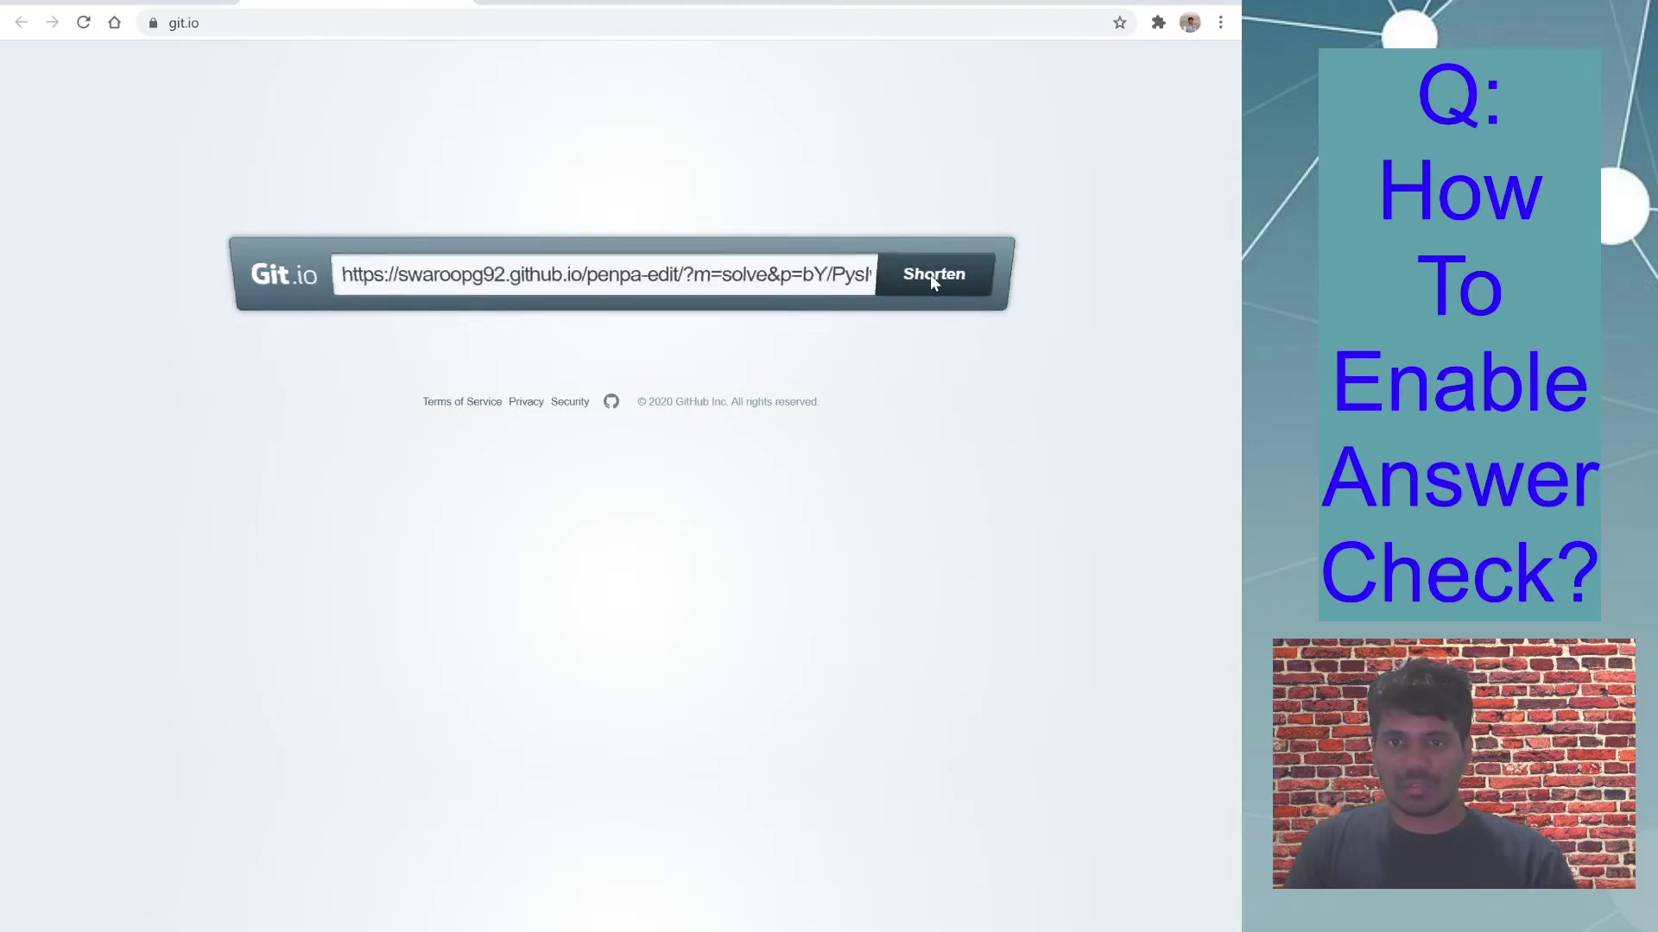
# Step: Copy the shortened link and open it in a new browser tab
pyautogui.doubleClick(518, 280)
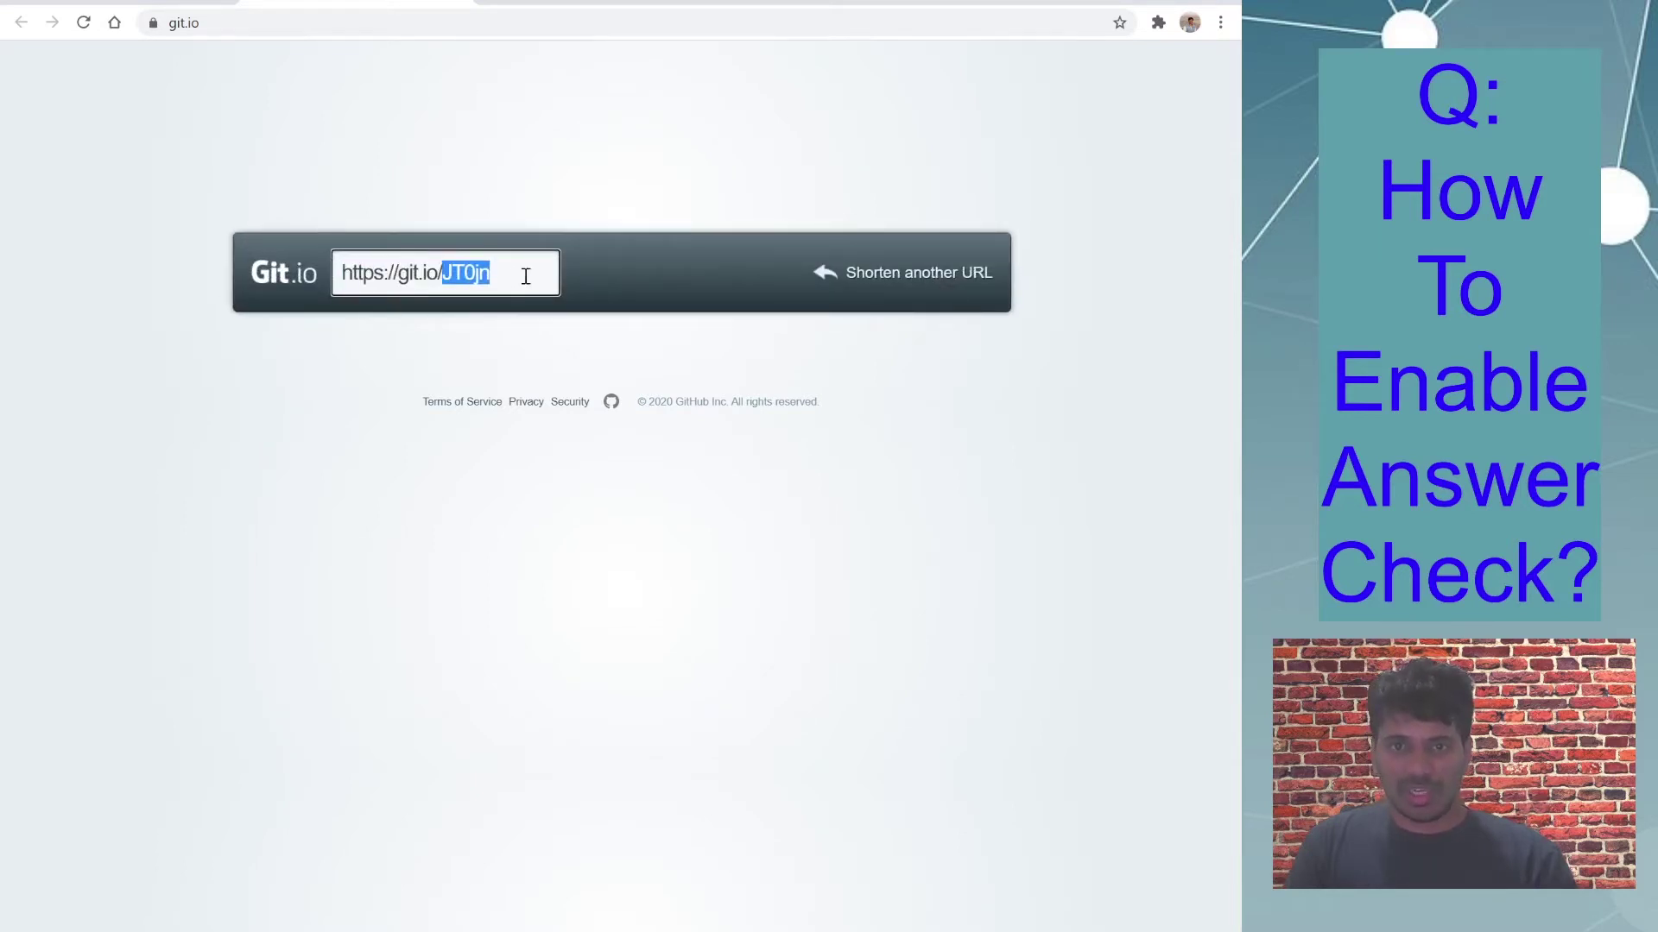
pyautogui.moveTo(525, 275); pyautogui.dragTo(300, 274)
pyautogui.hotkey('ctrl', 'c')
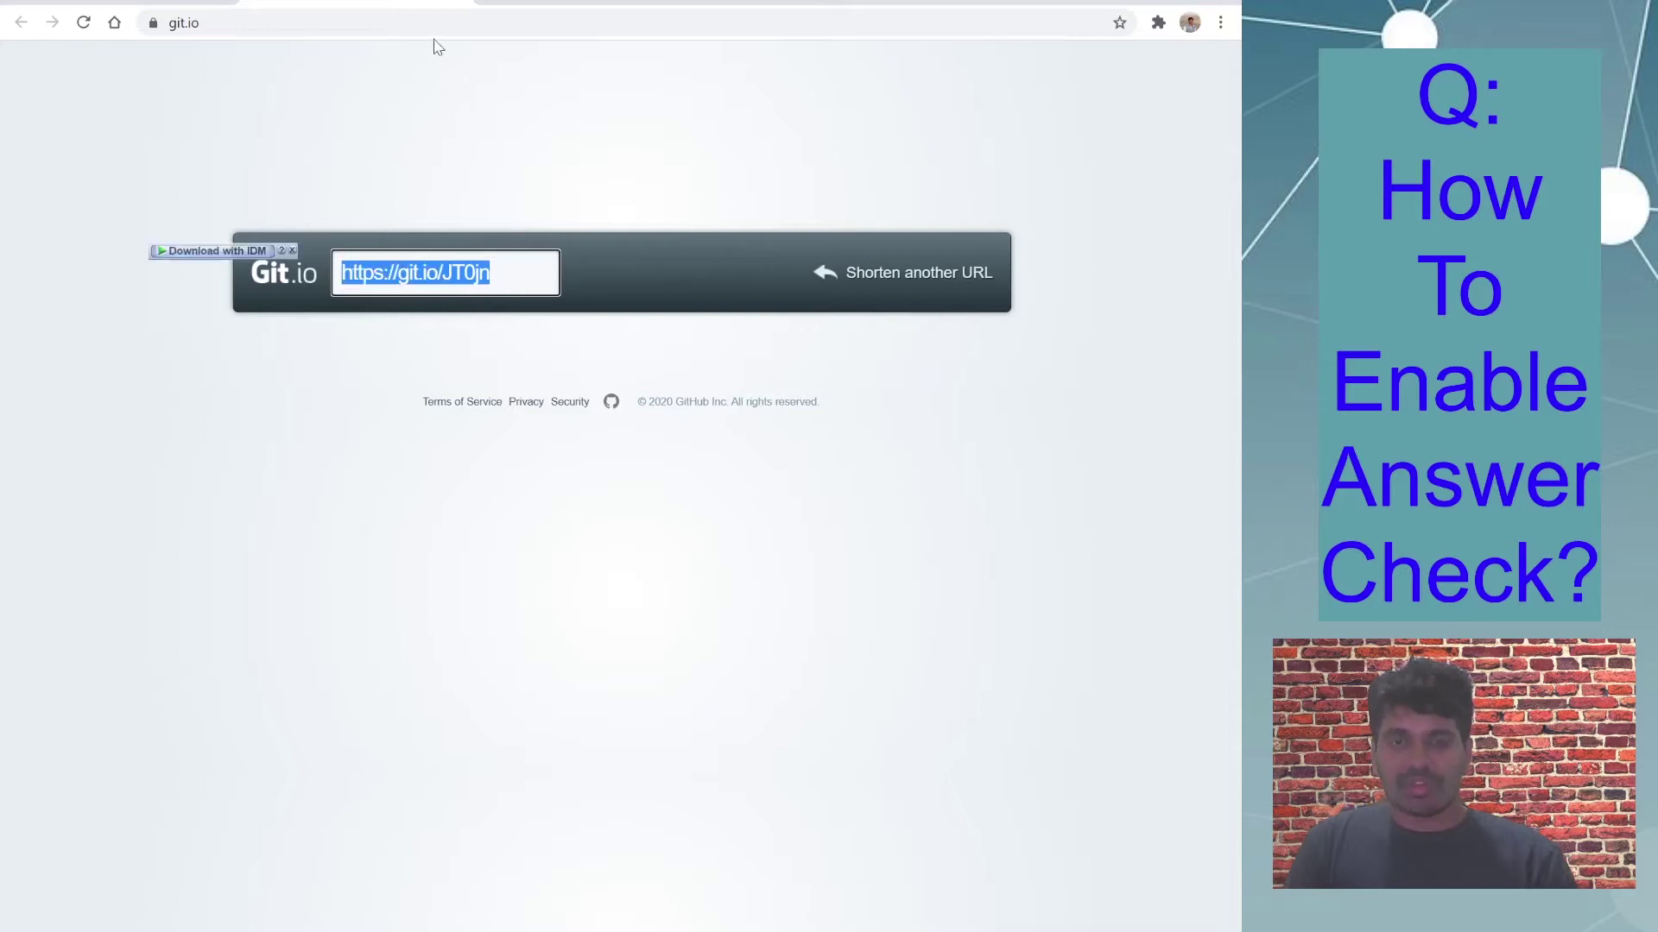
pyautogui.click(476, 8)
pyautogui.hotkey('ctrl', 'v')
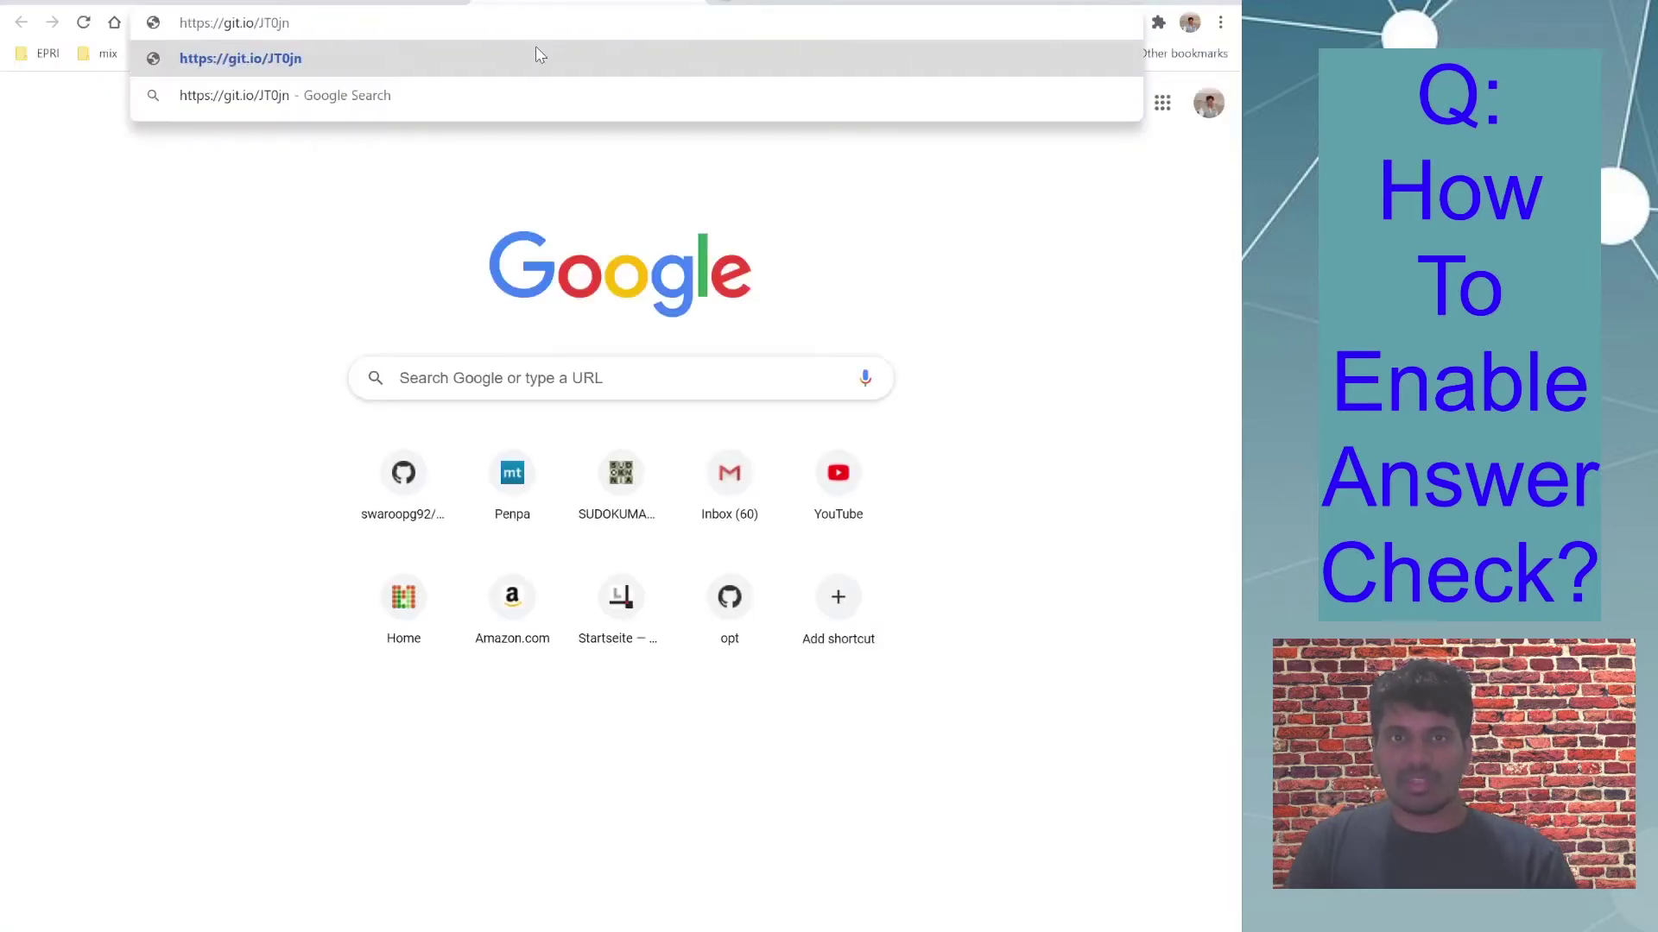
pyautogui.click(535, 53)
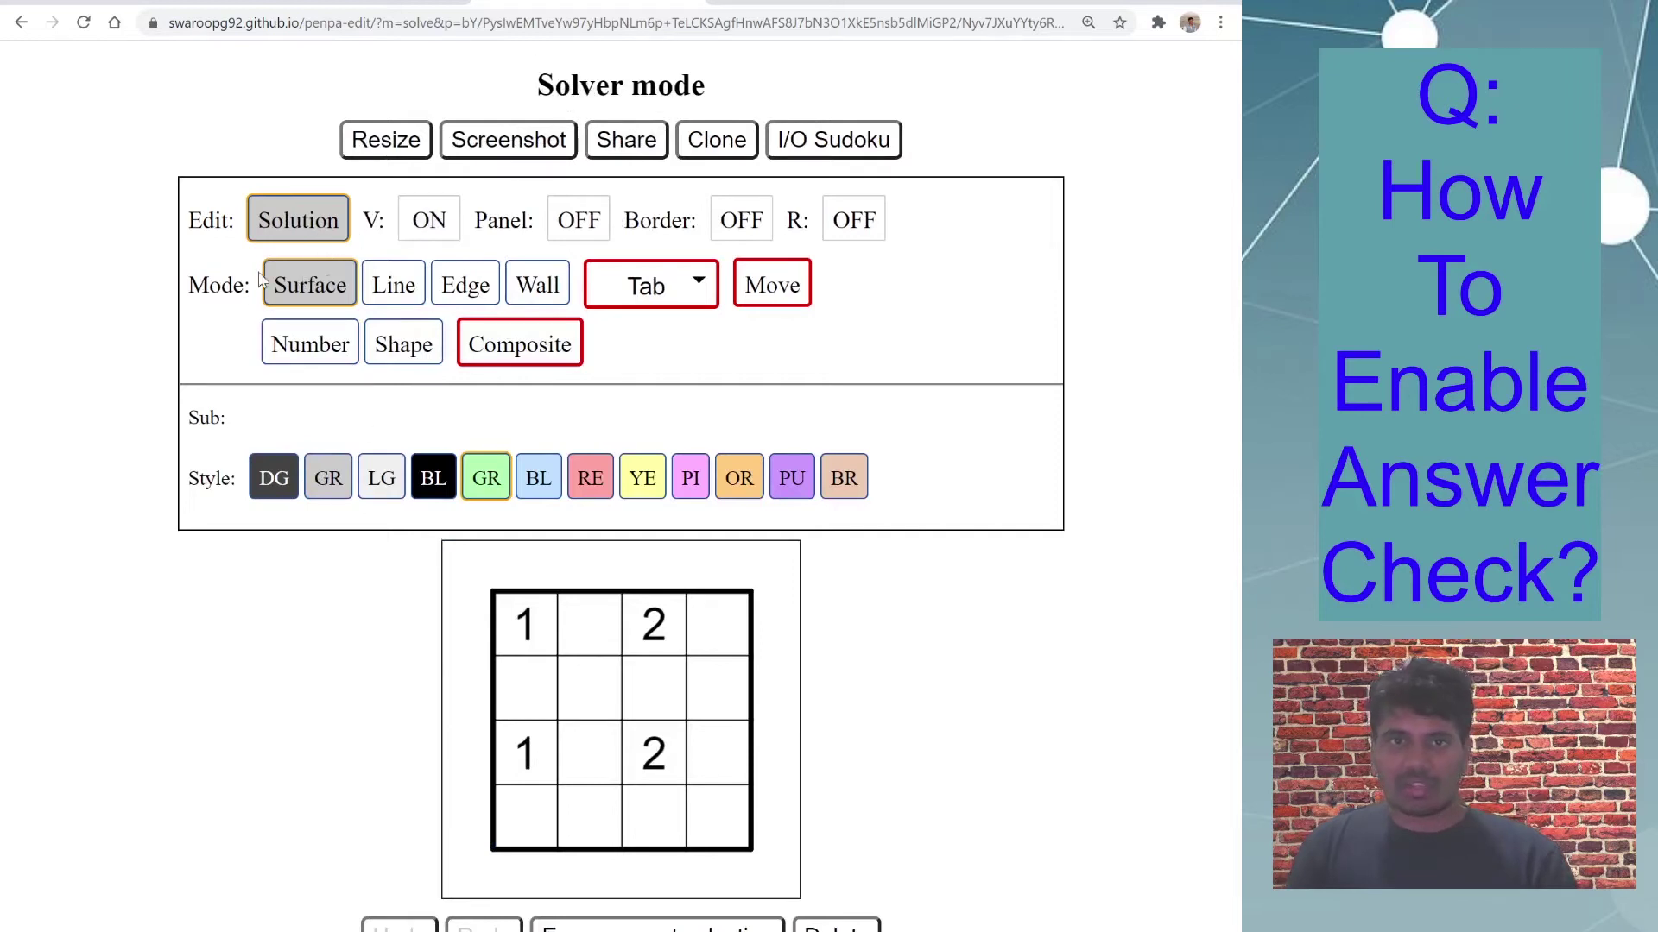
# Step: Test the answer check by shading the two middle cells of row 2 dark grey, and dismiss the message
pyautogui.click(273, 489)
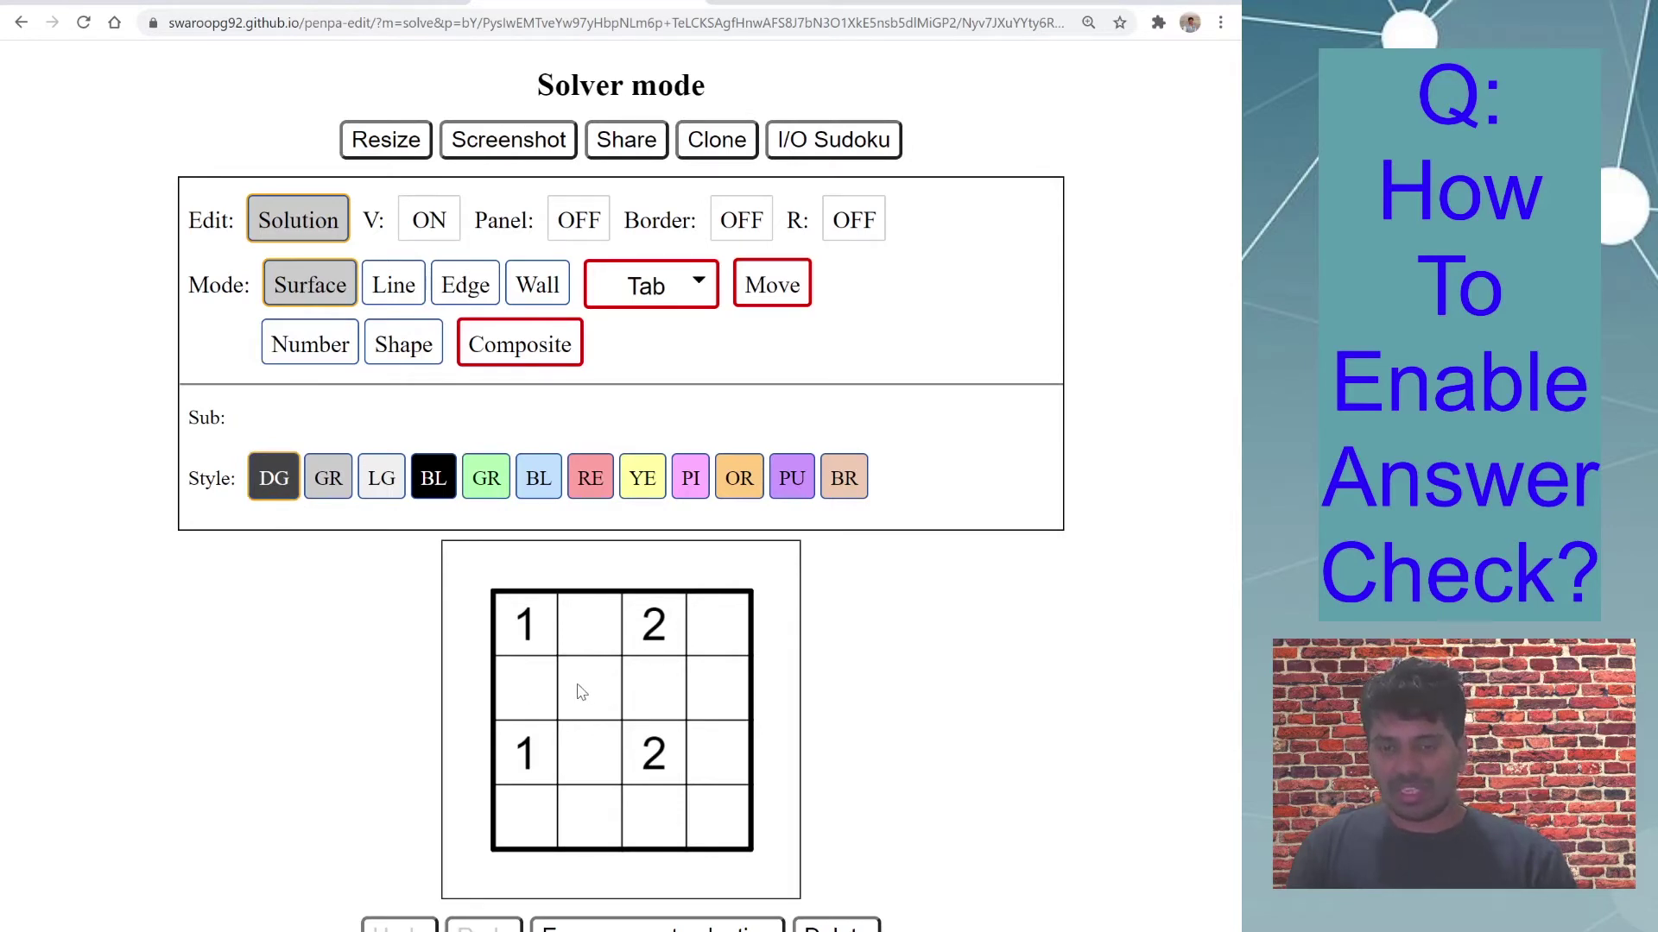
pyautogui.moveTo(581, 692); pyautogui.dragTo(637, 688)
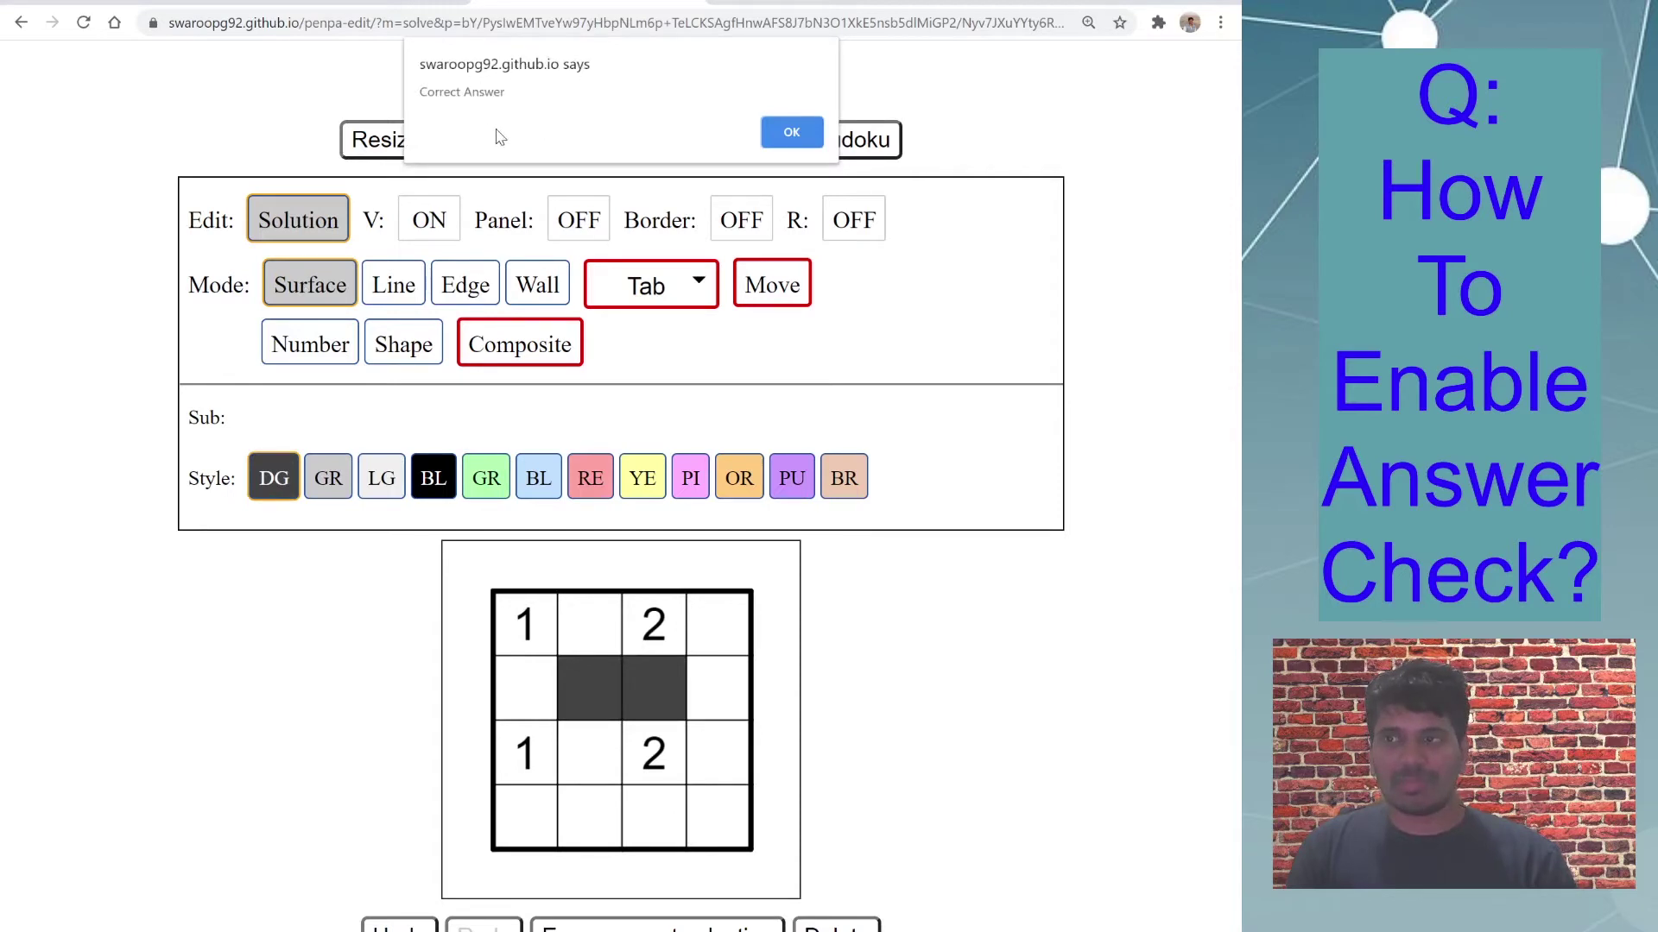
pyautogui.click(792, 134)
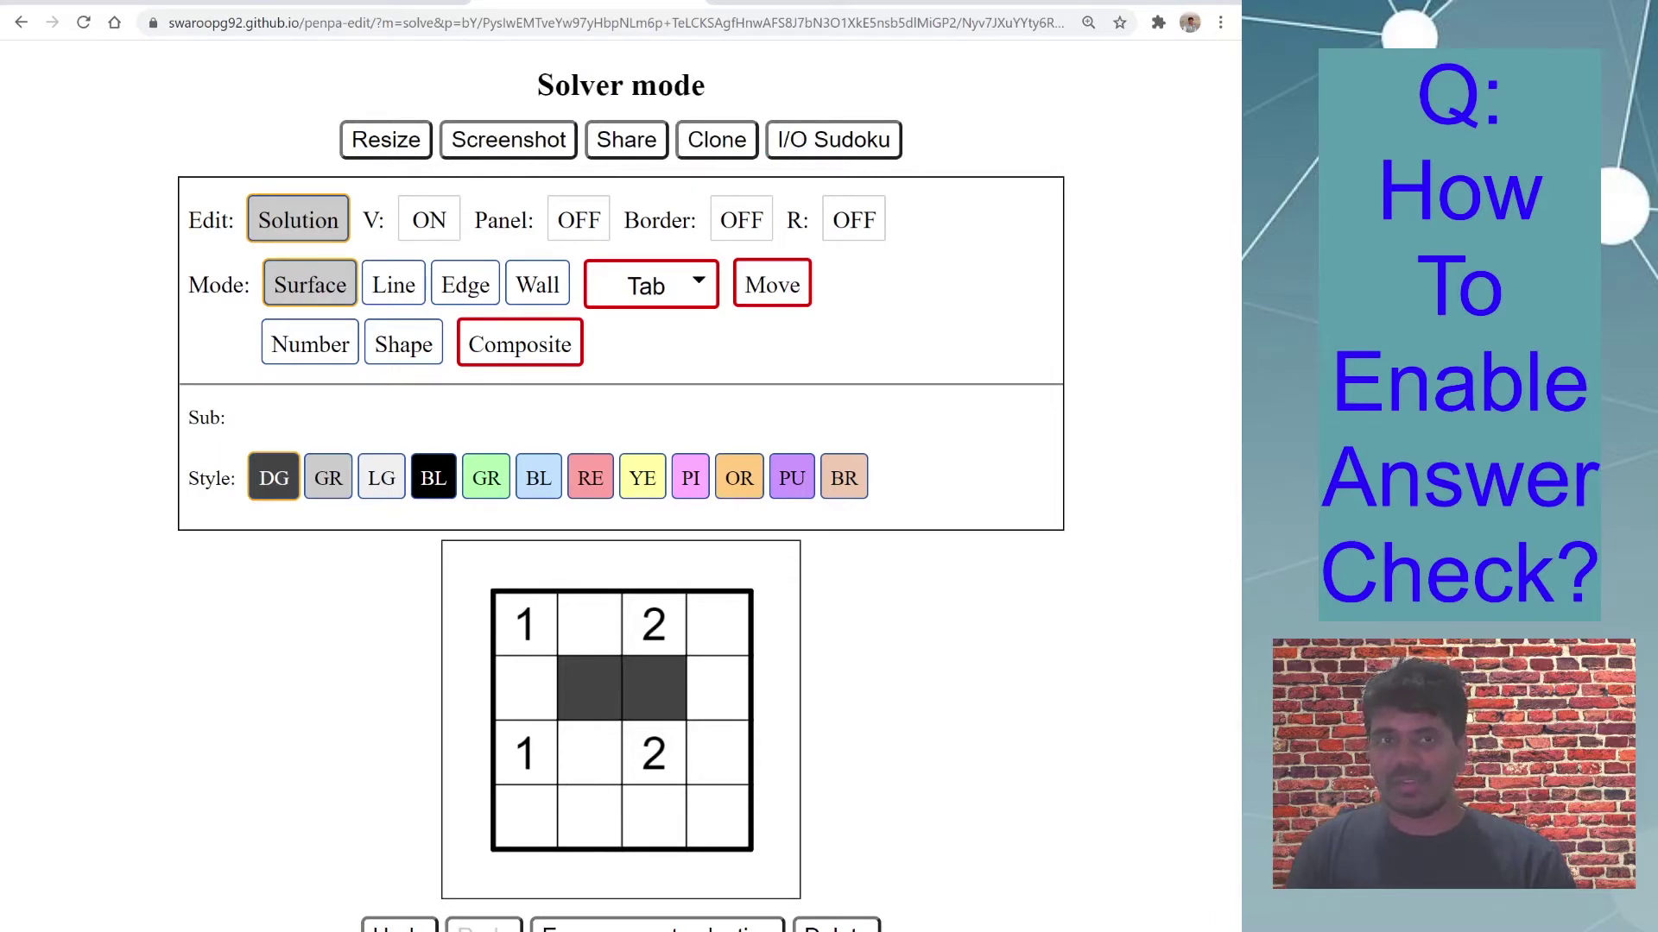
# Step: Retest the answer check with row 2's second cell shaded dark grey and its third cell shaded black
pyautogui.click(226, 3)
pyautogui.click(806, 733)
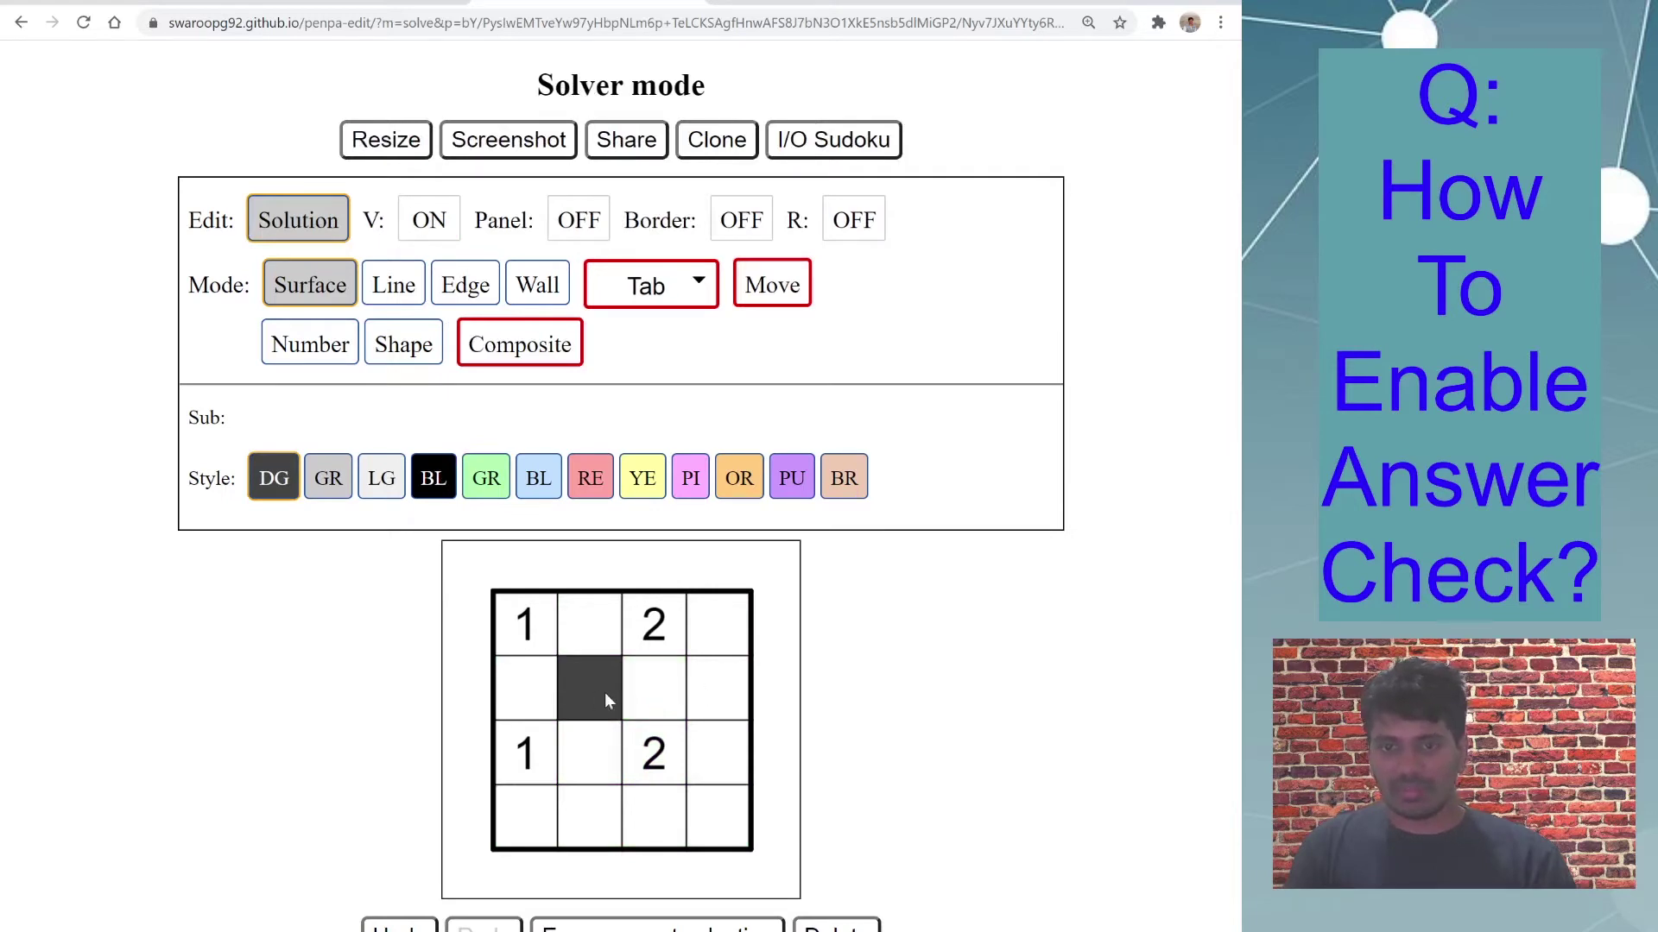
pyautogui.click(427, 475)
pyautogui.click(649, 684)
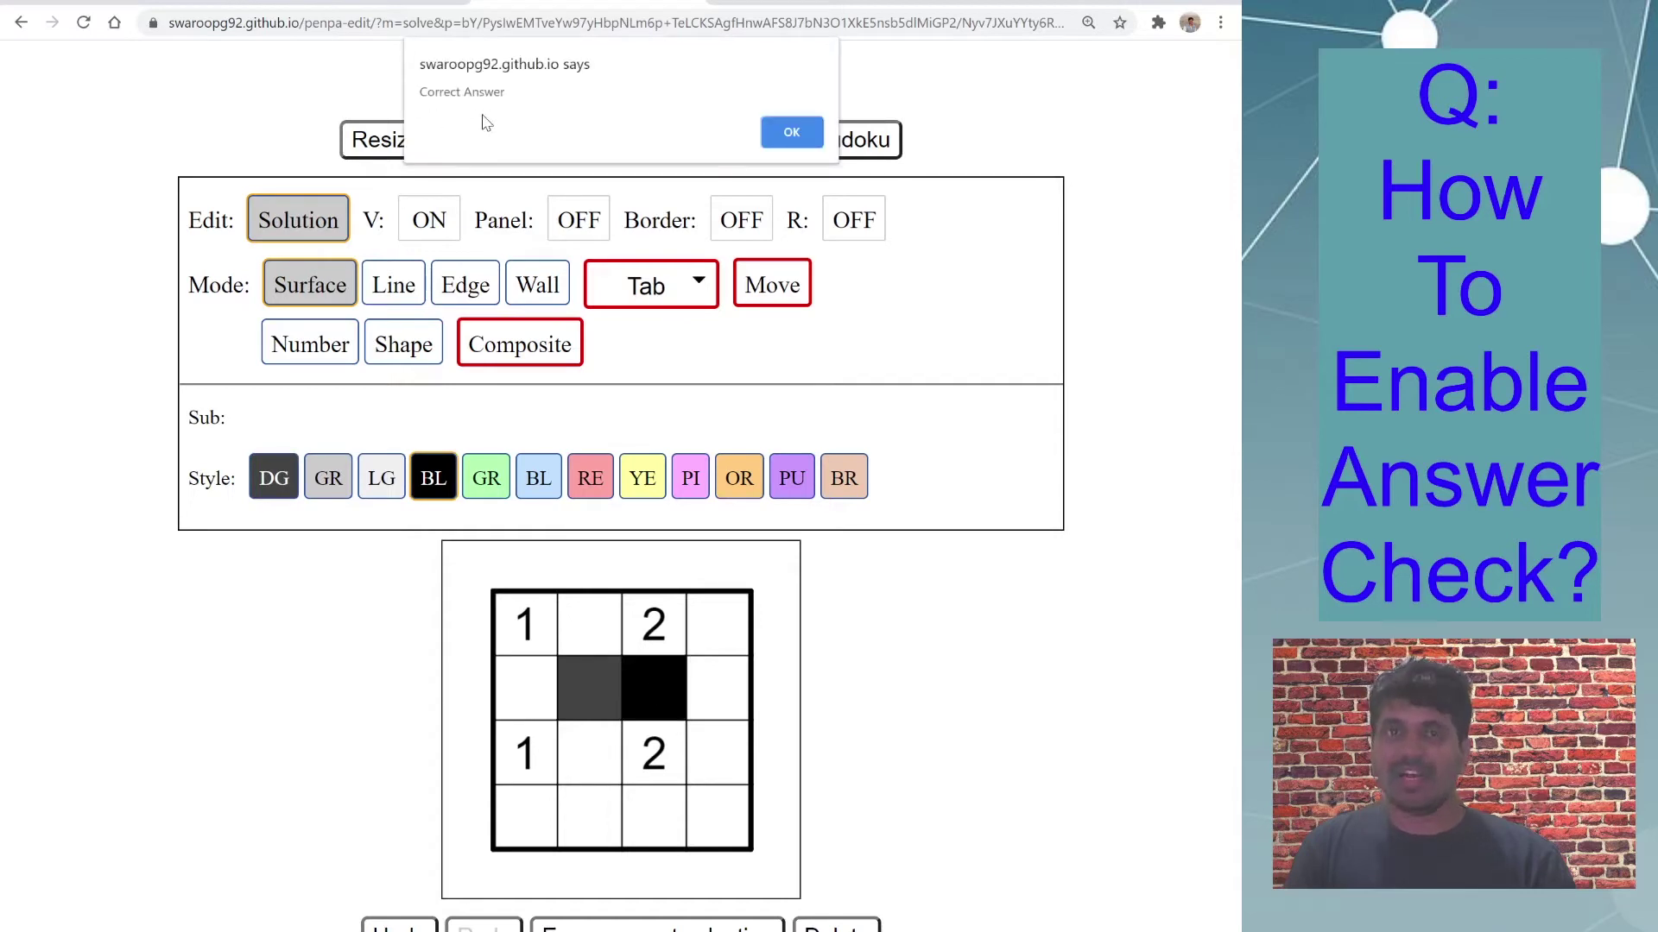
# Step: Dismiss the answer message and return to the tab with the puzzle in setter mode
pyautogui.click(799, 137)
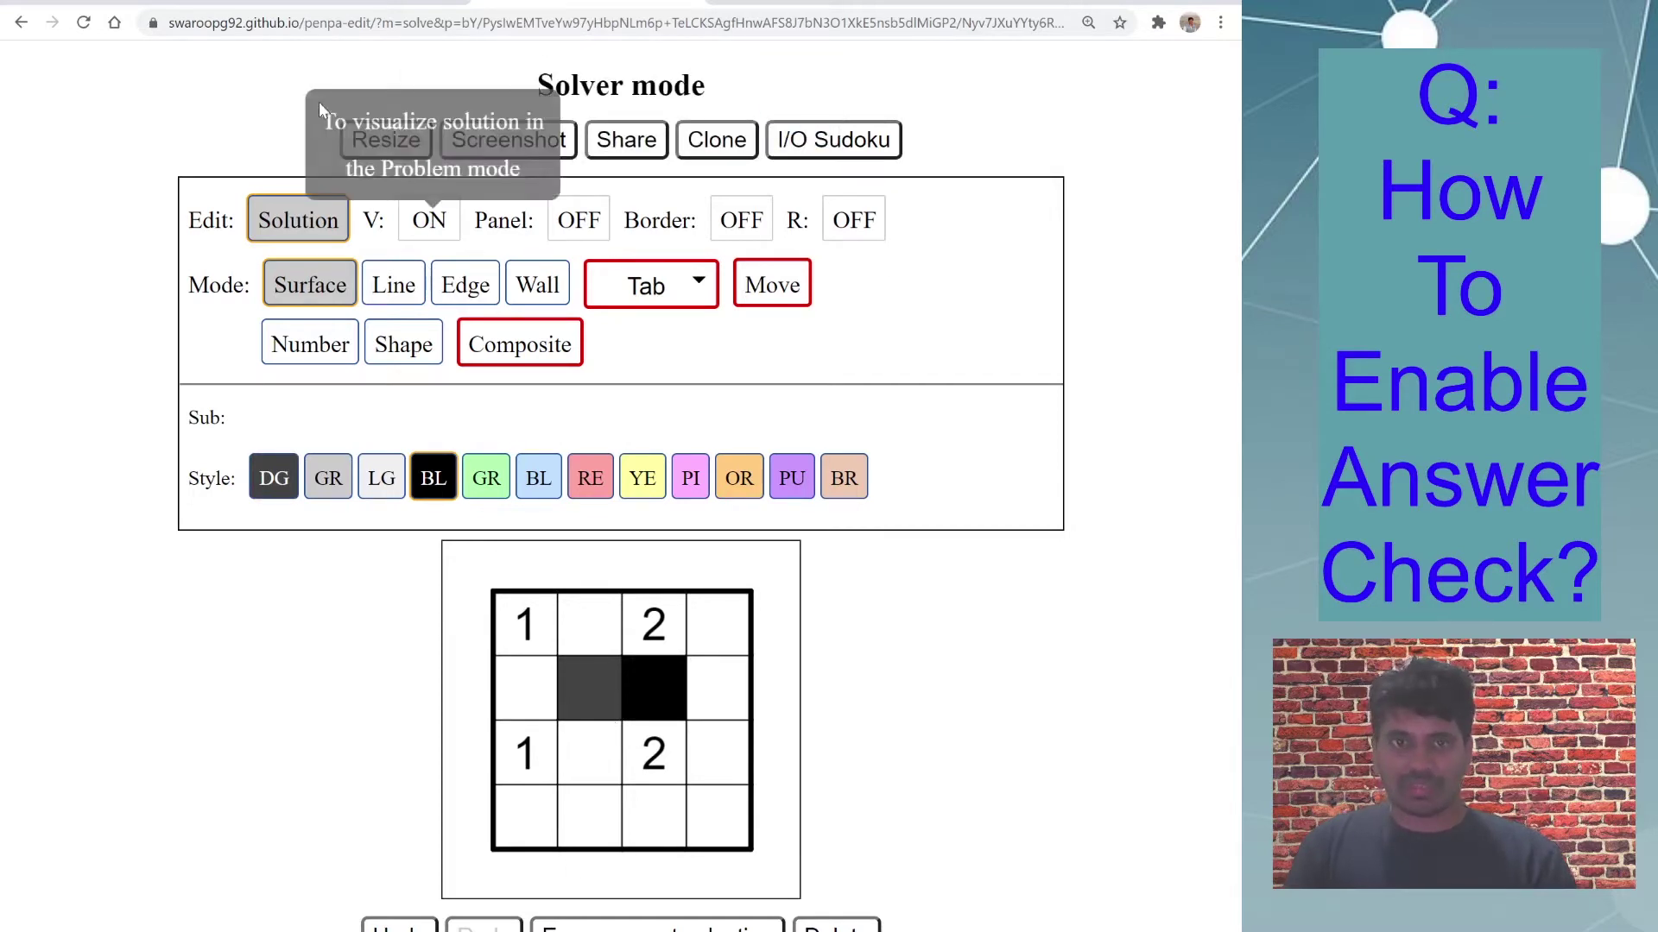
pyautogui.click(93, 1)
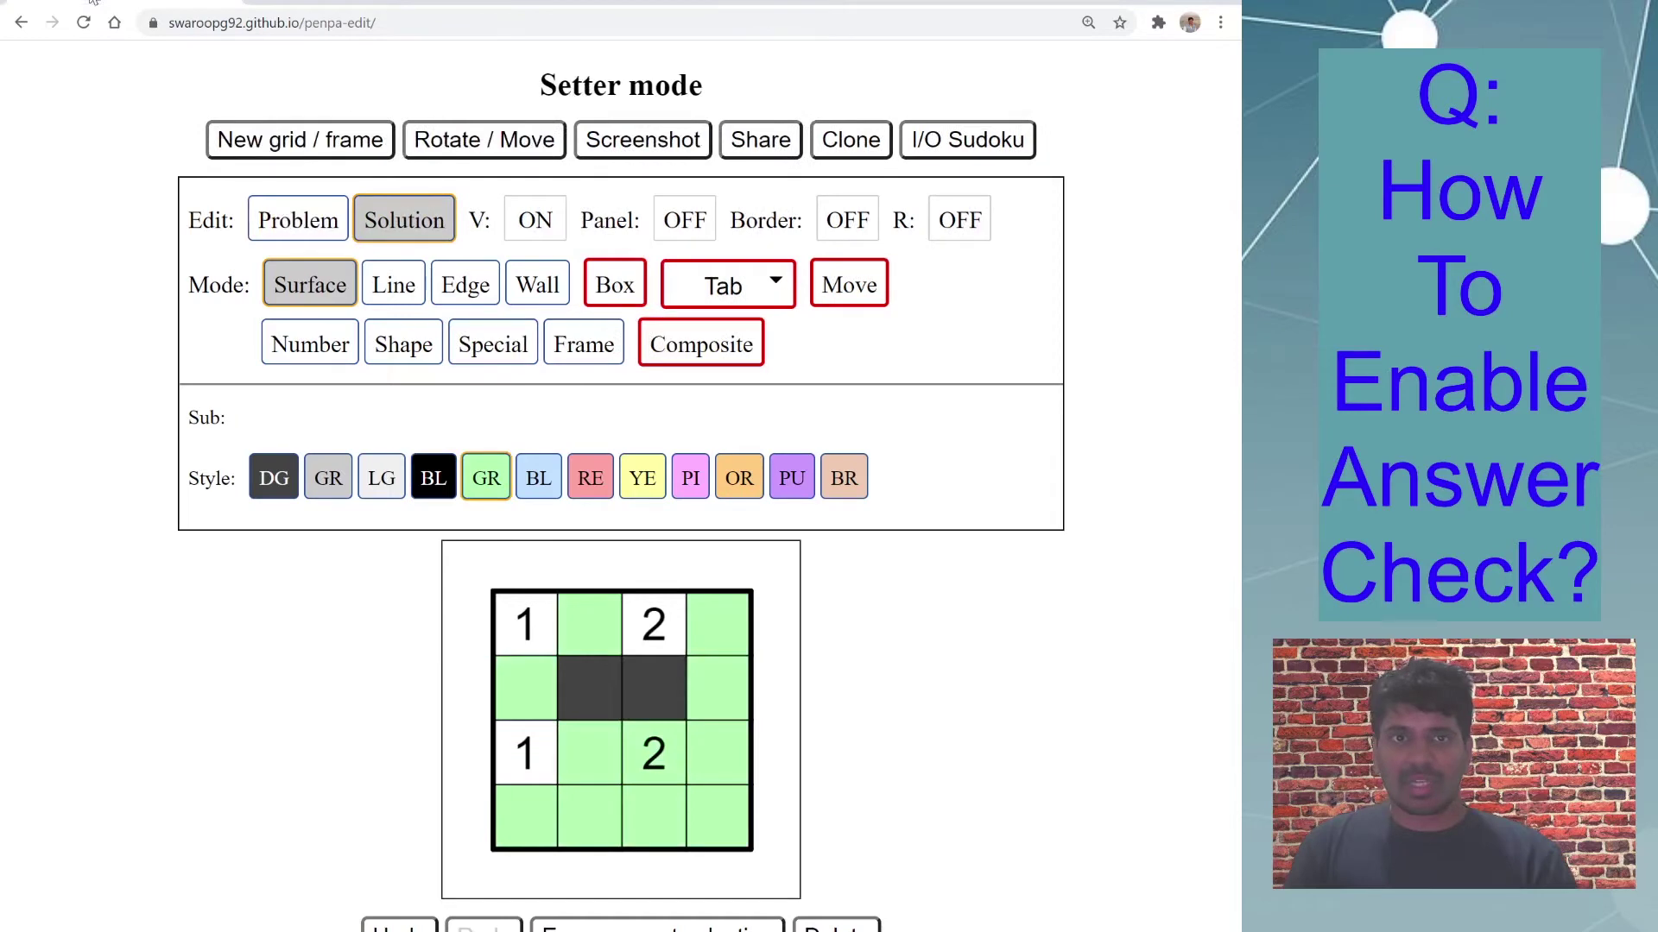
pyautogui.click(432, 26)
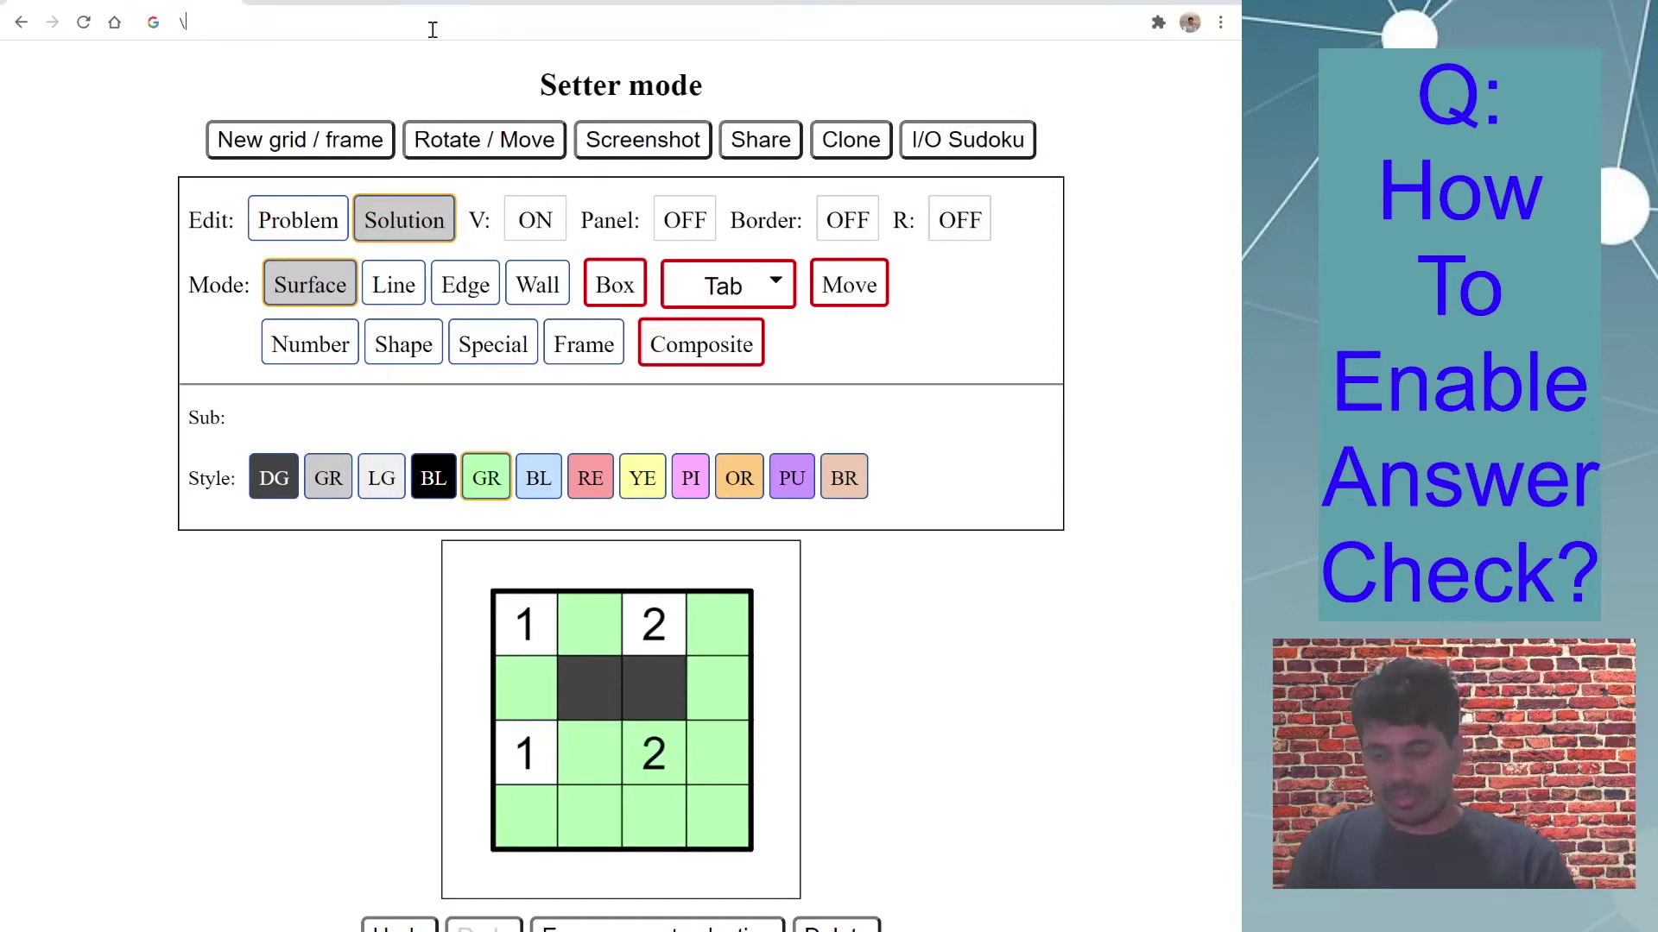
pyautogui.write('\\')
pyautogui.press('BackSpace')
pyautogui.write('sw')
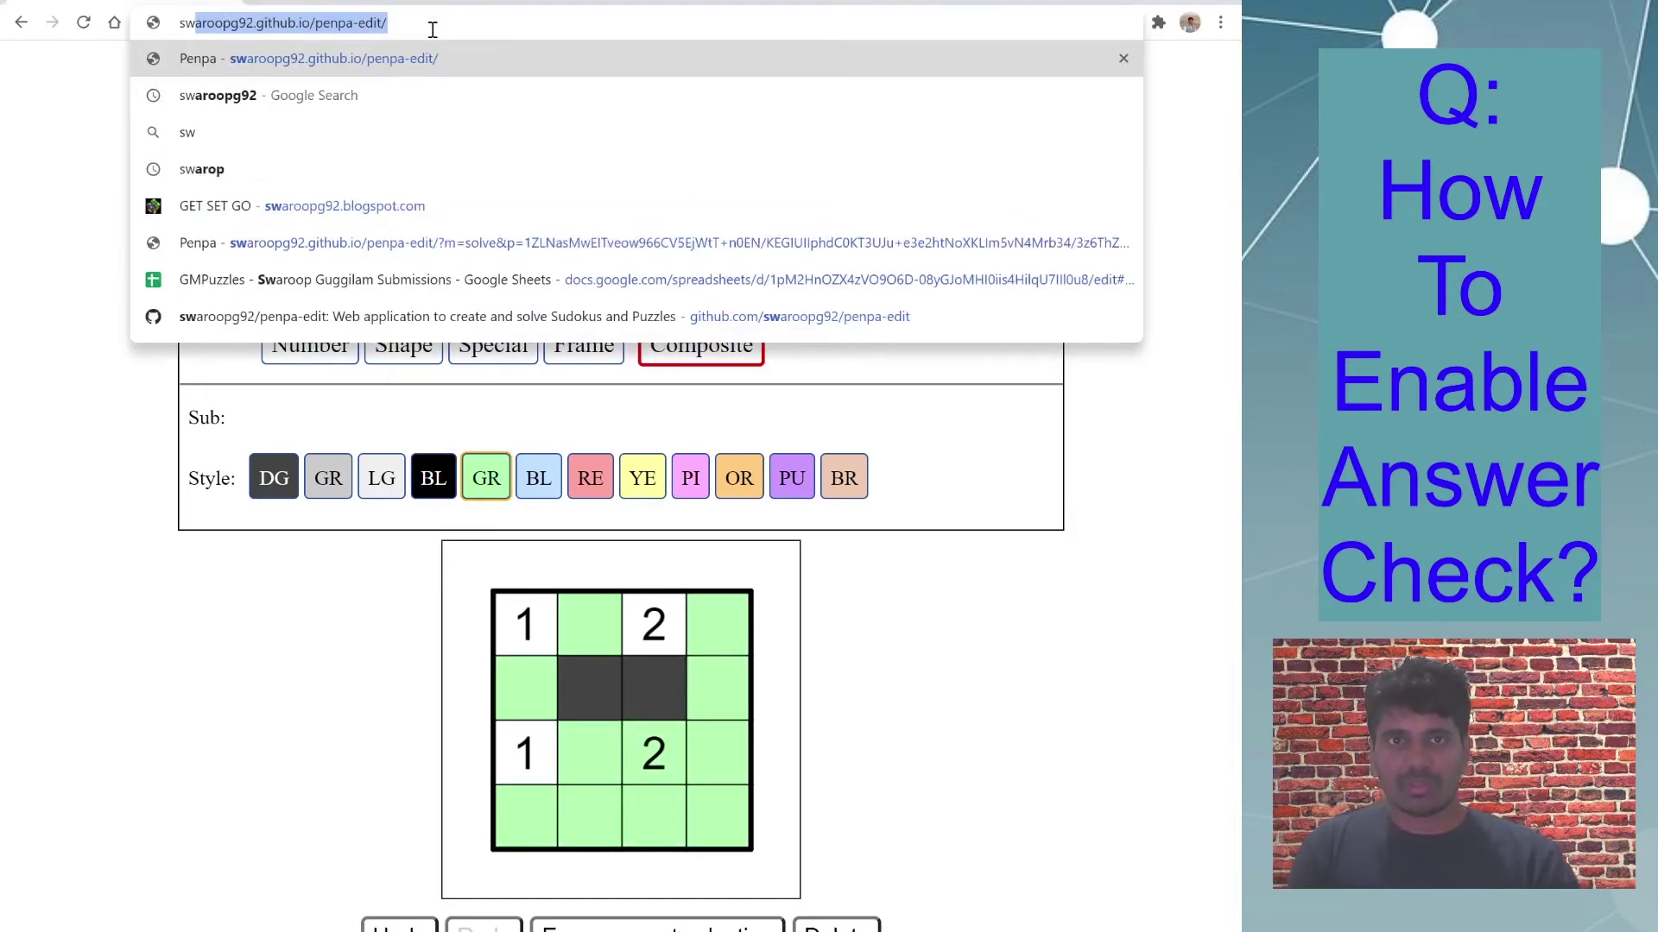
pyautogui.press('Escape')
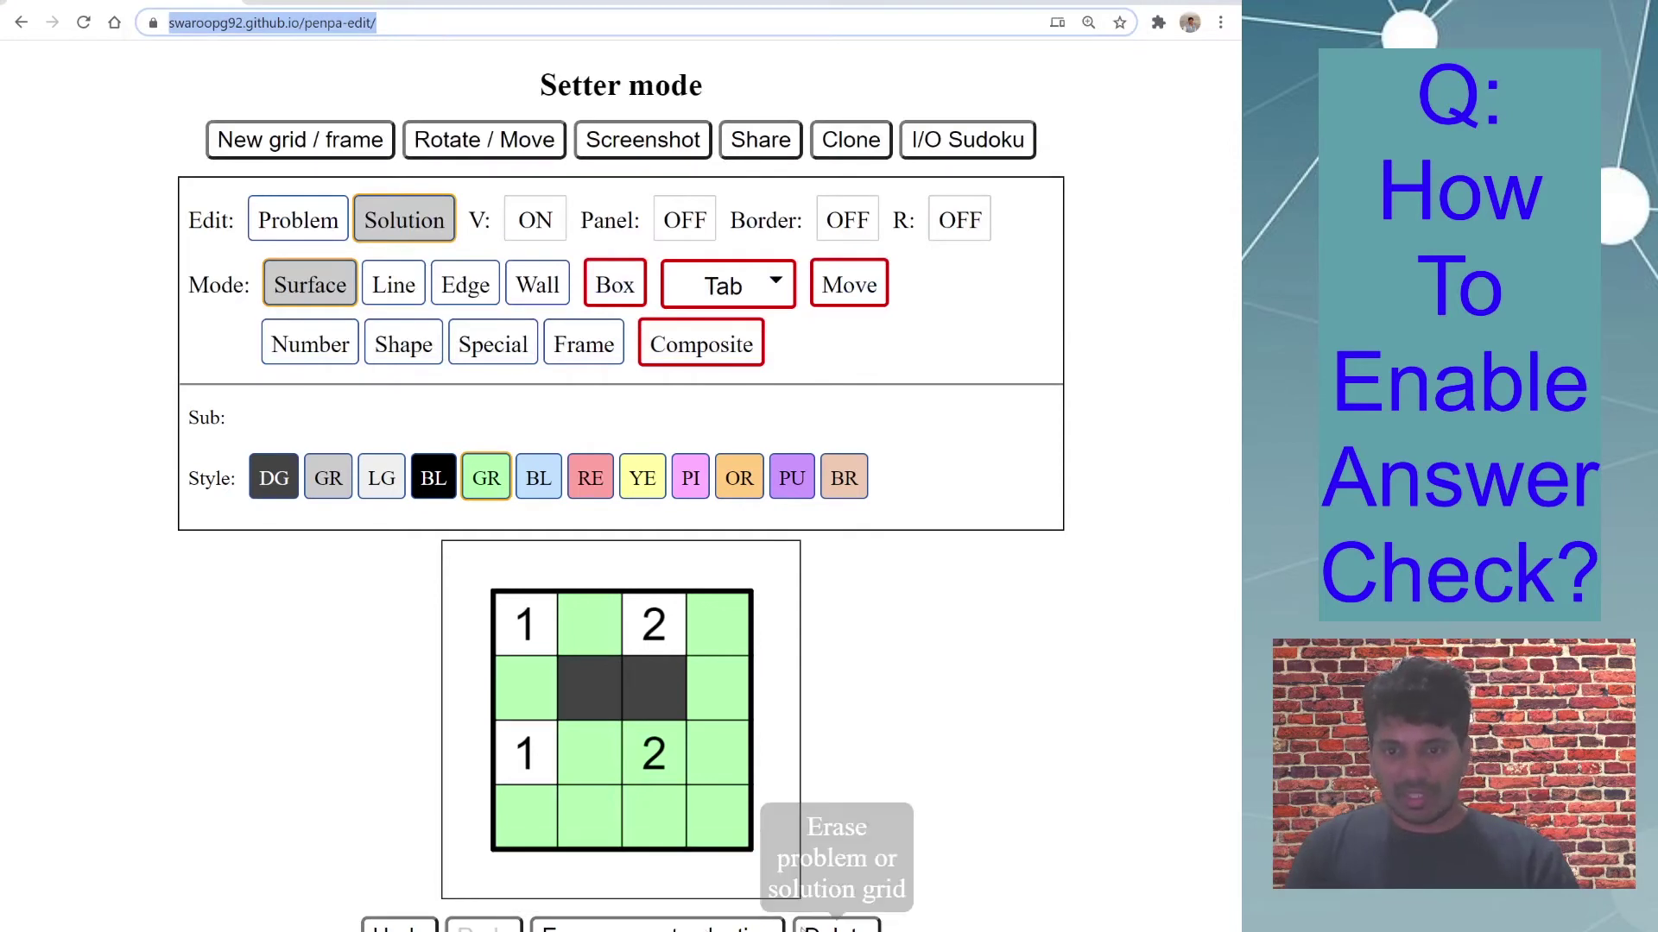
# Step: Erase all elements of the solution, and all elements of the problem, from the 4x4 grid
pyautogui.click(833, 926)
pyautogui.click(706, 147)
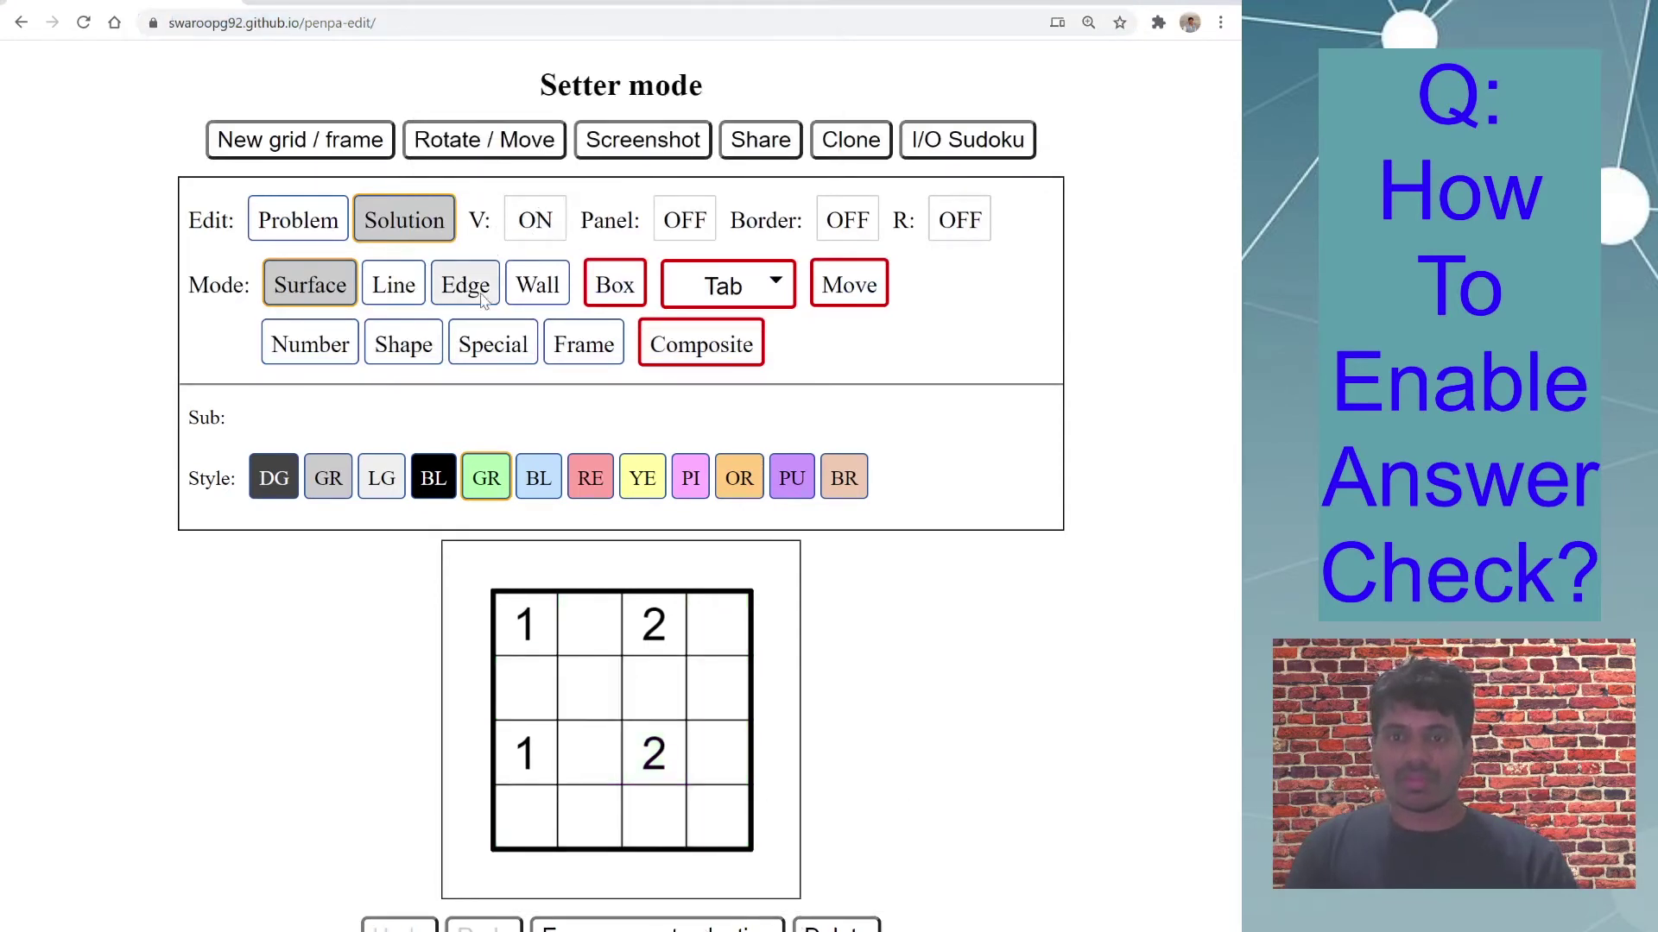
pyautogui.click(298, 219)
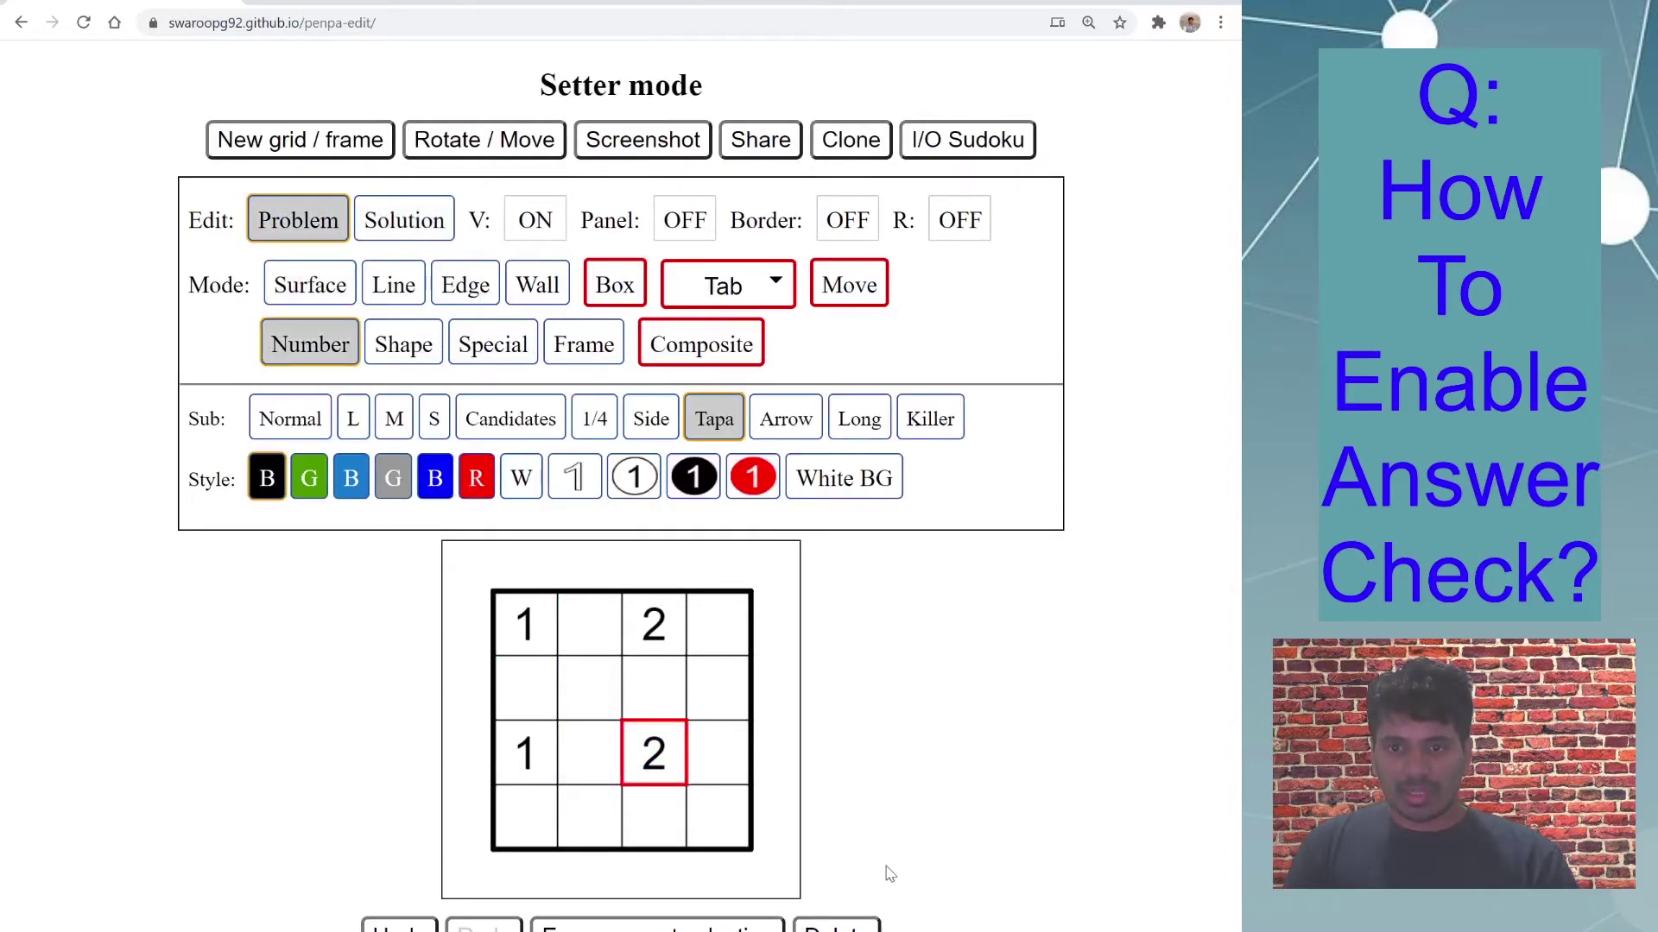
pyautogui.click(870, 924)
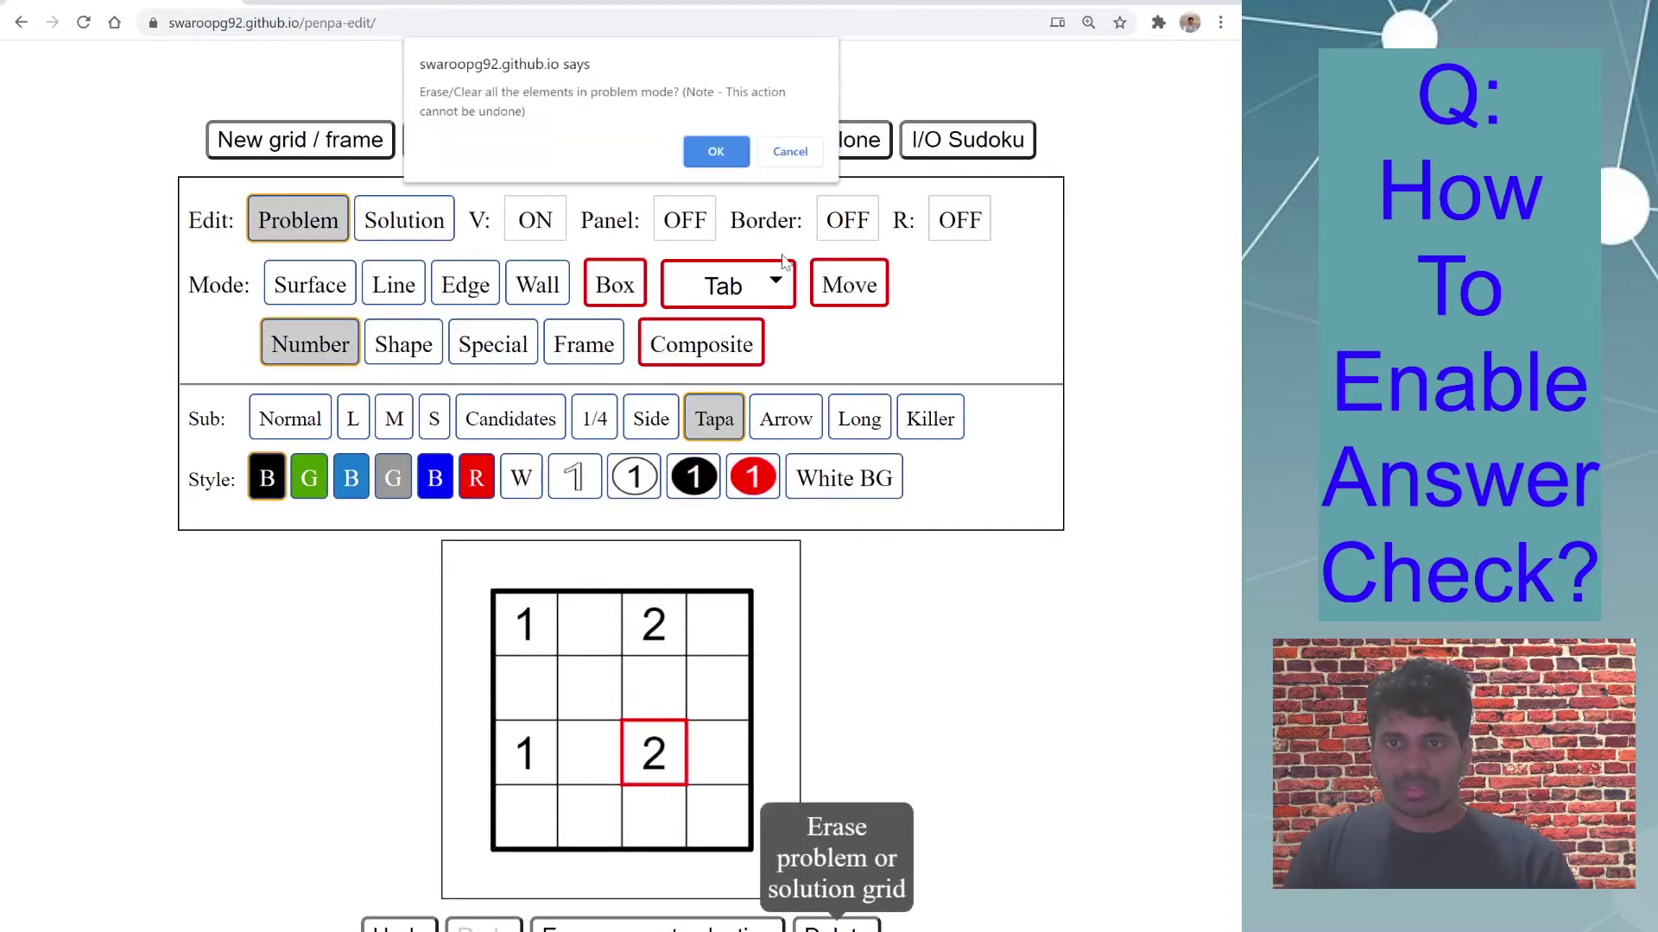
pyautogui.click(715, 148)
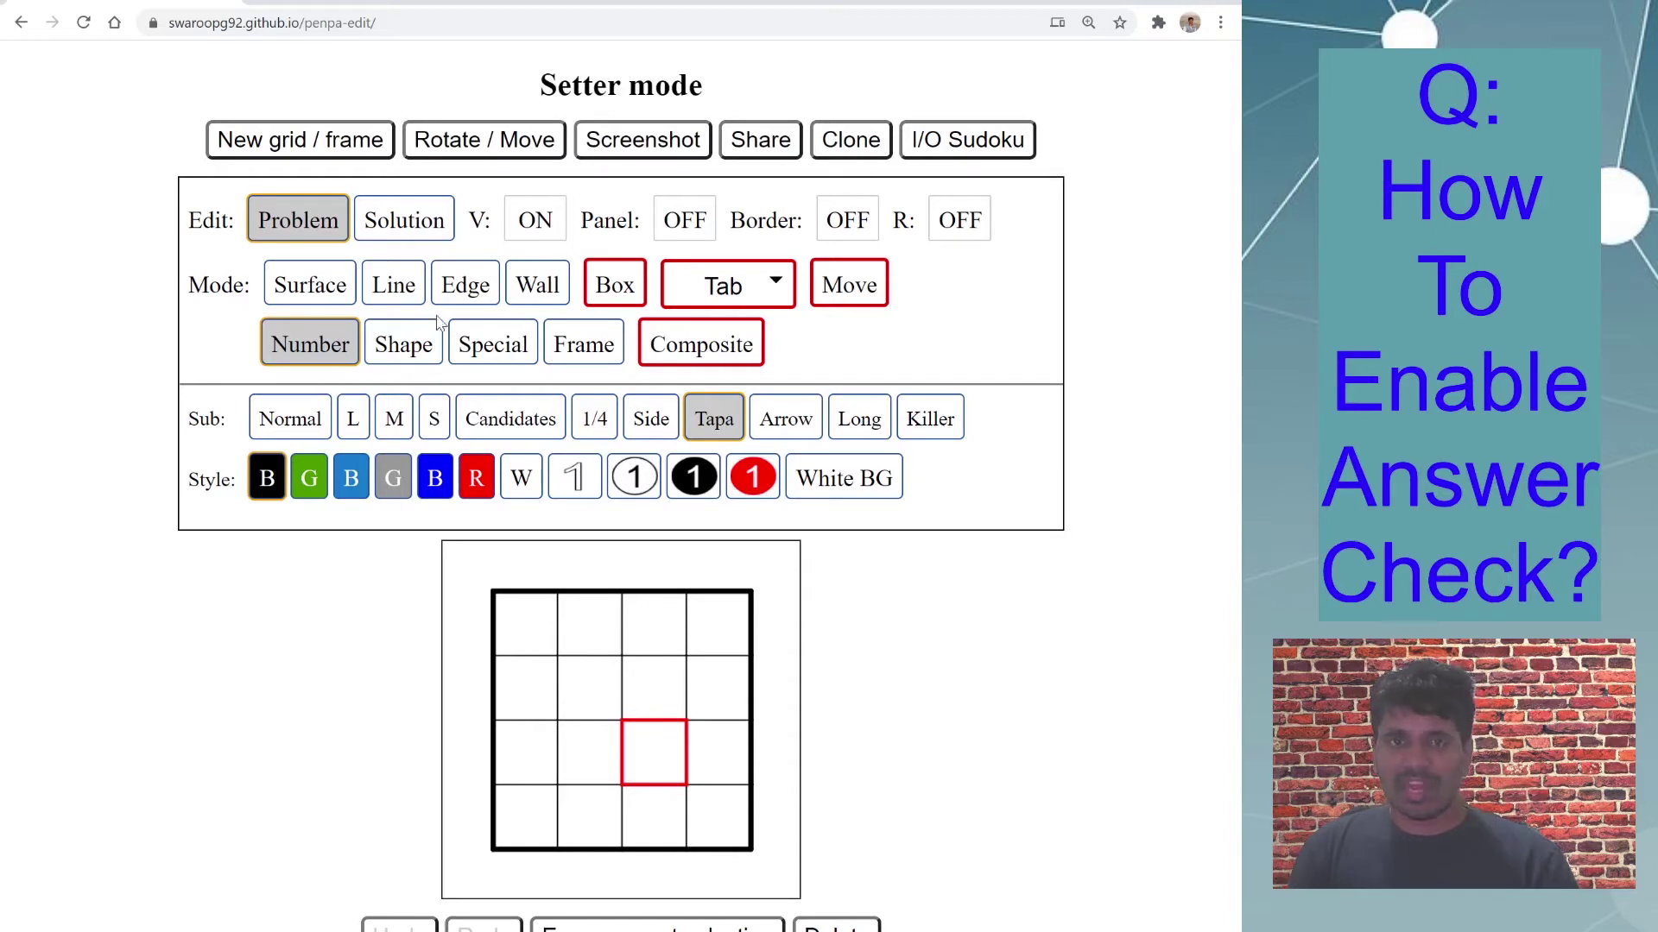
# Step: Place M-size black circles in the problem at row 1's second cell and row 3's fourth cell
pyautogui.click(399, 293)
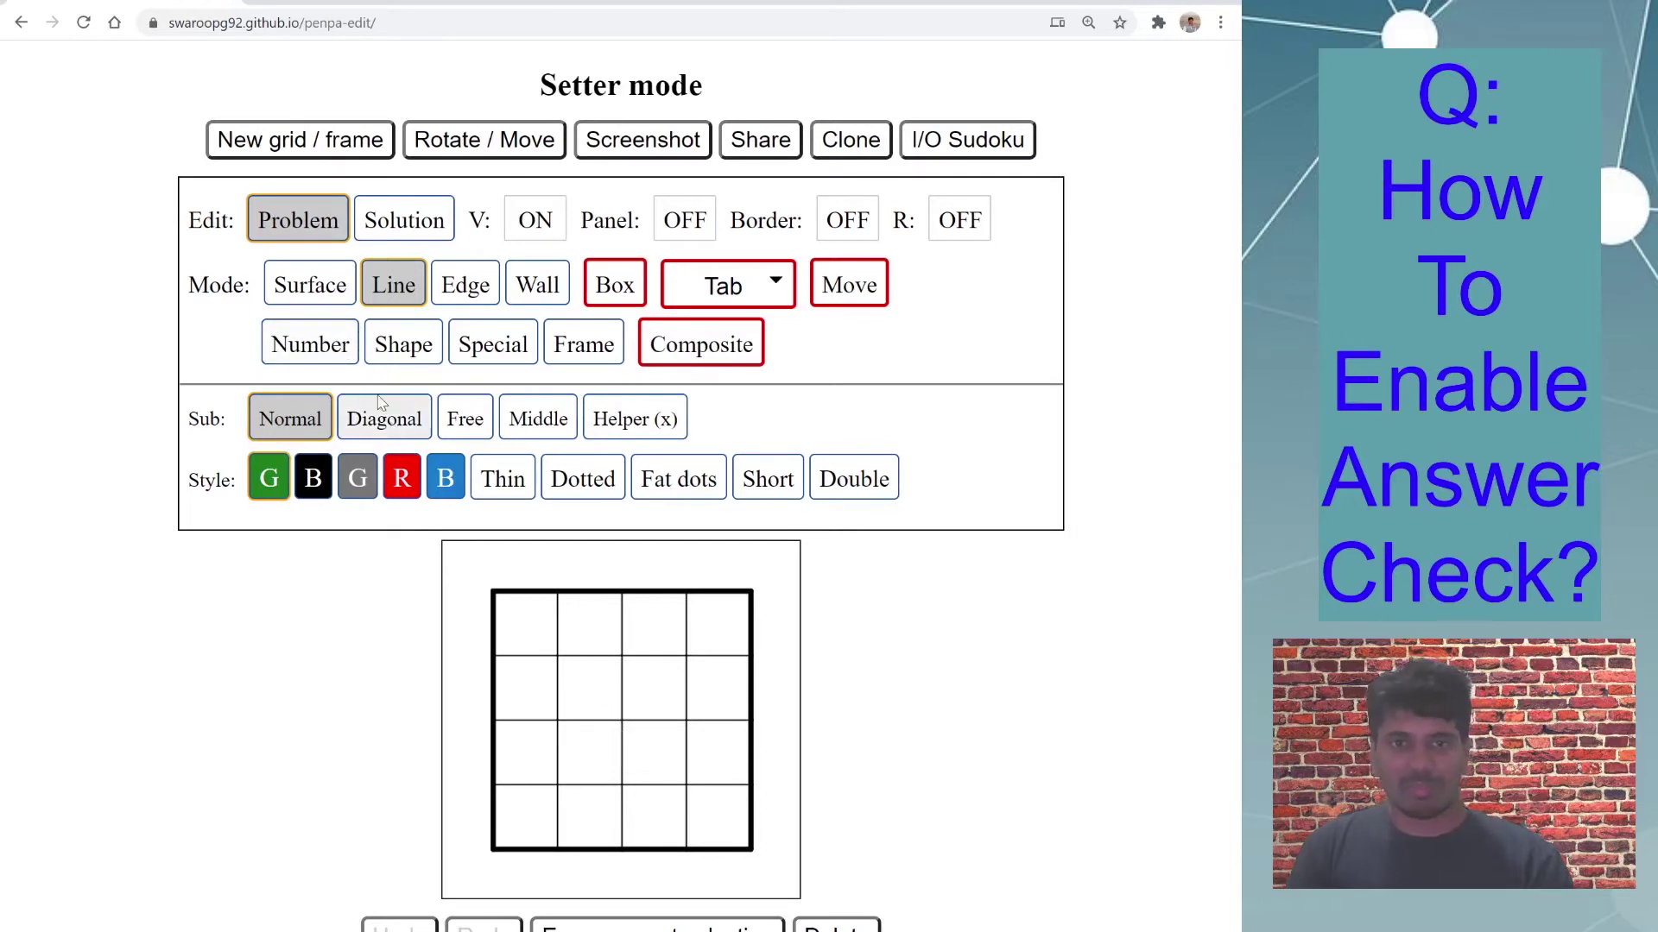
pyautogui.click(414, 364)
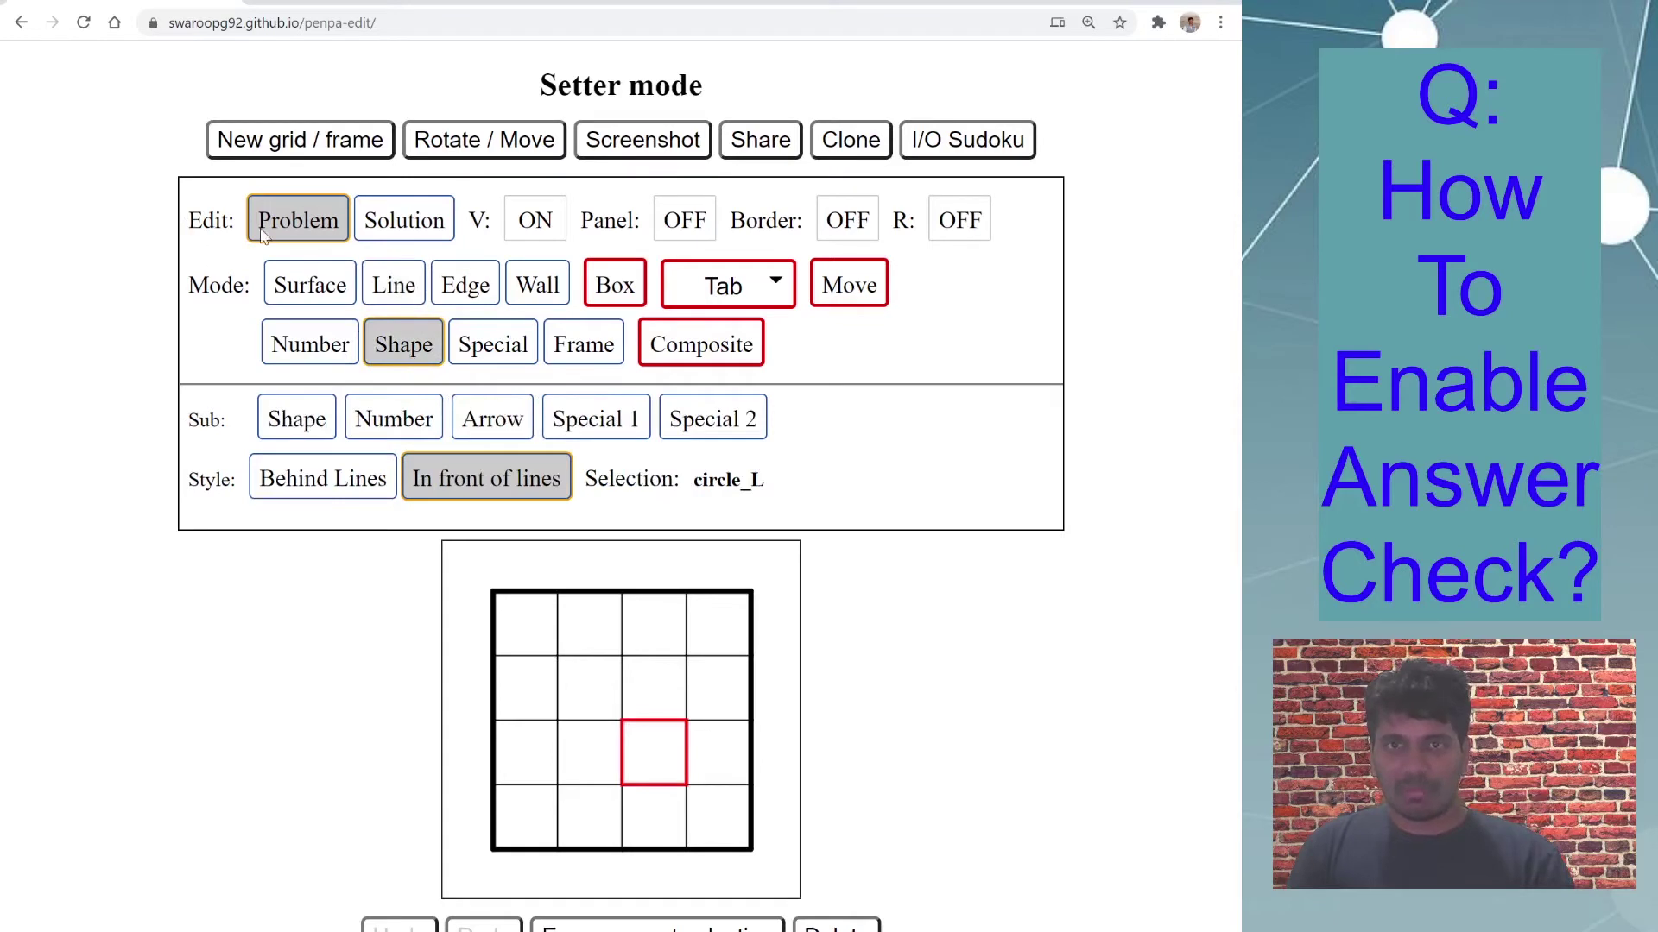
pyautogui.click(270, 432)
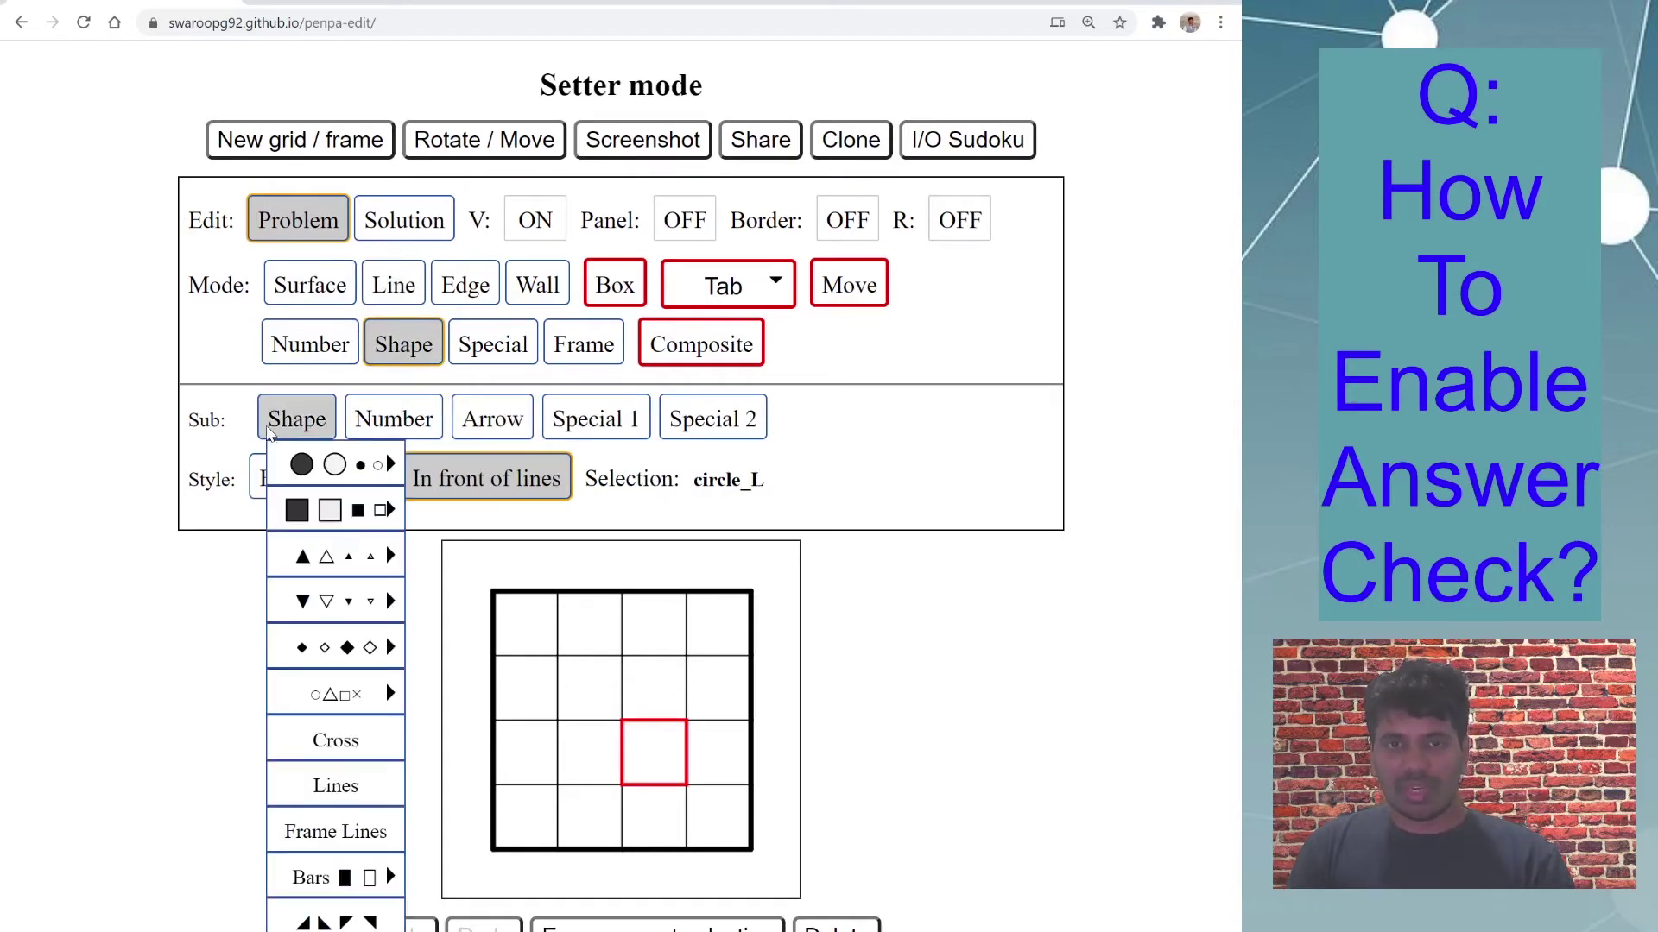
pyautogui.moveTo(369, 480)
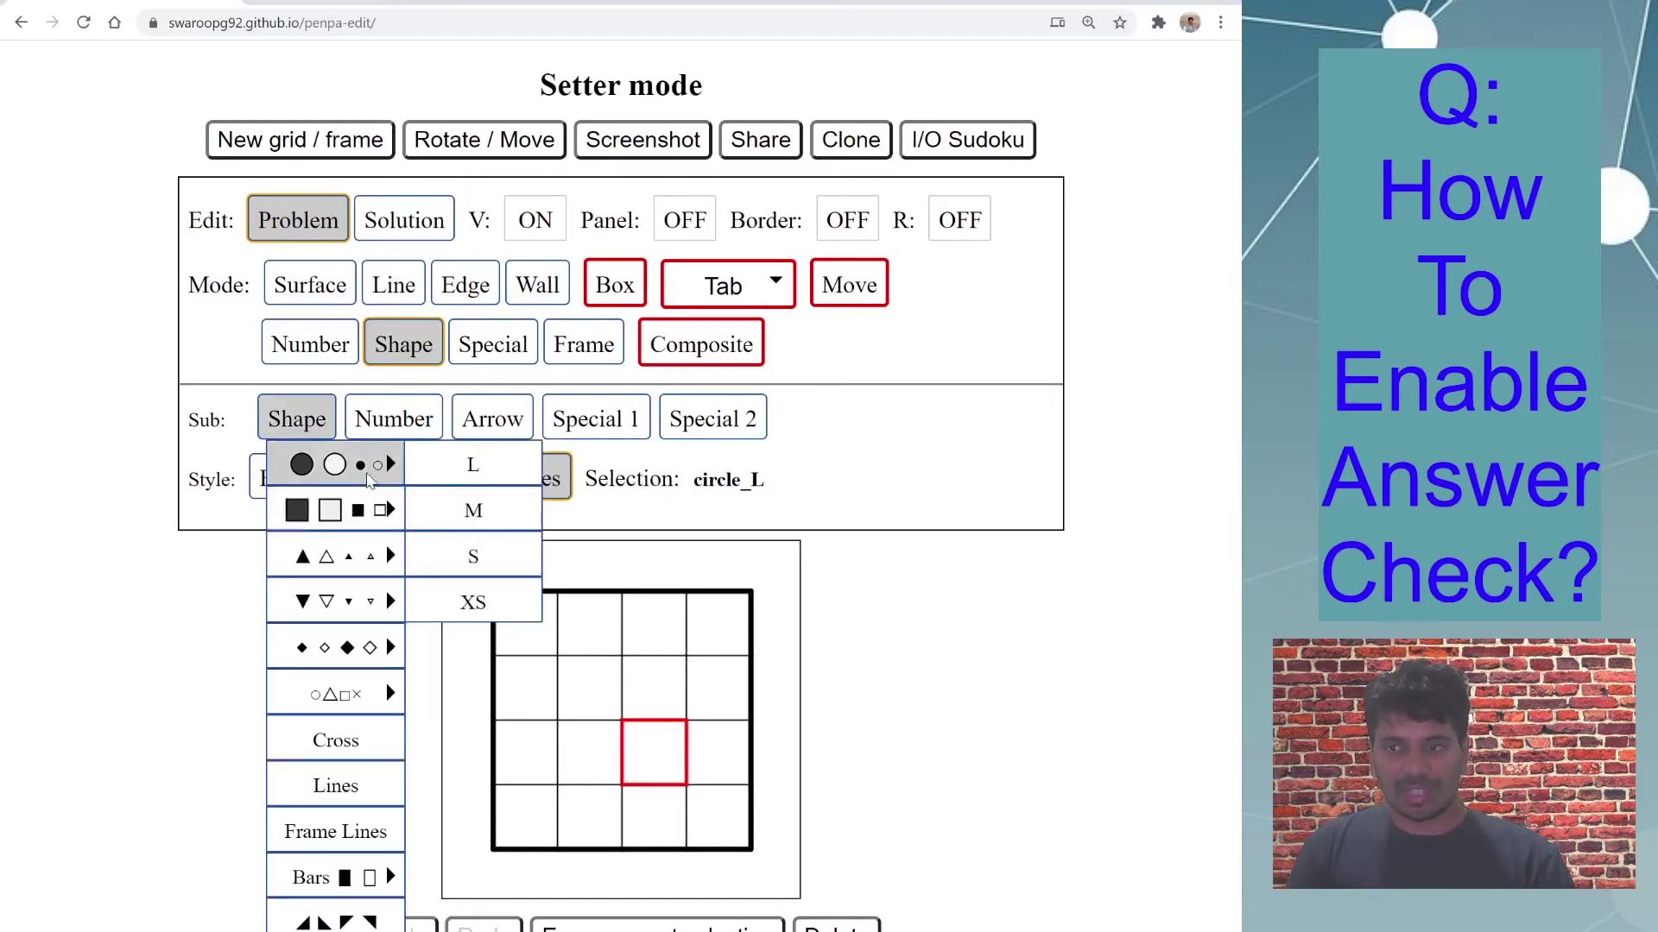
pyautogui.click(473, 510)
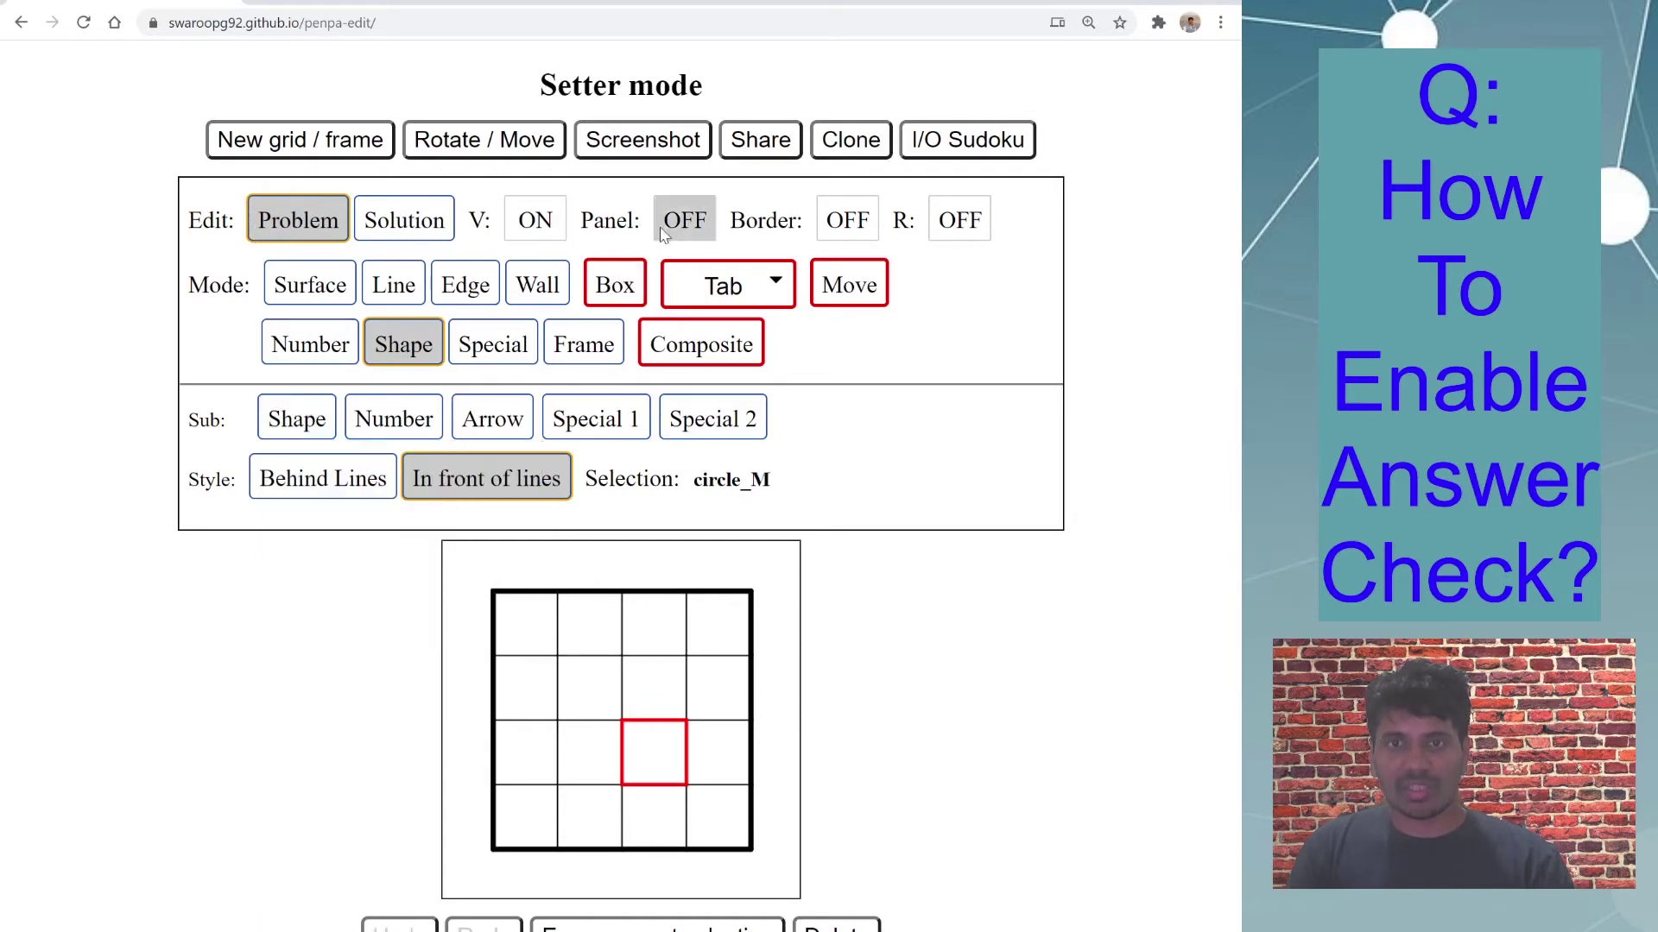
pyautogui.click(686, 227)
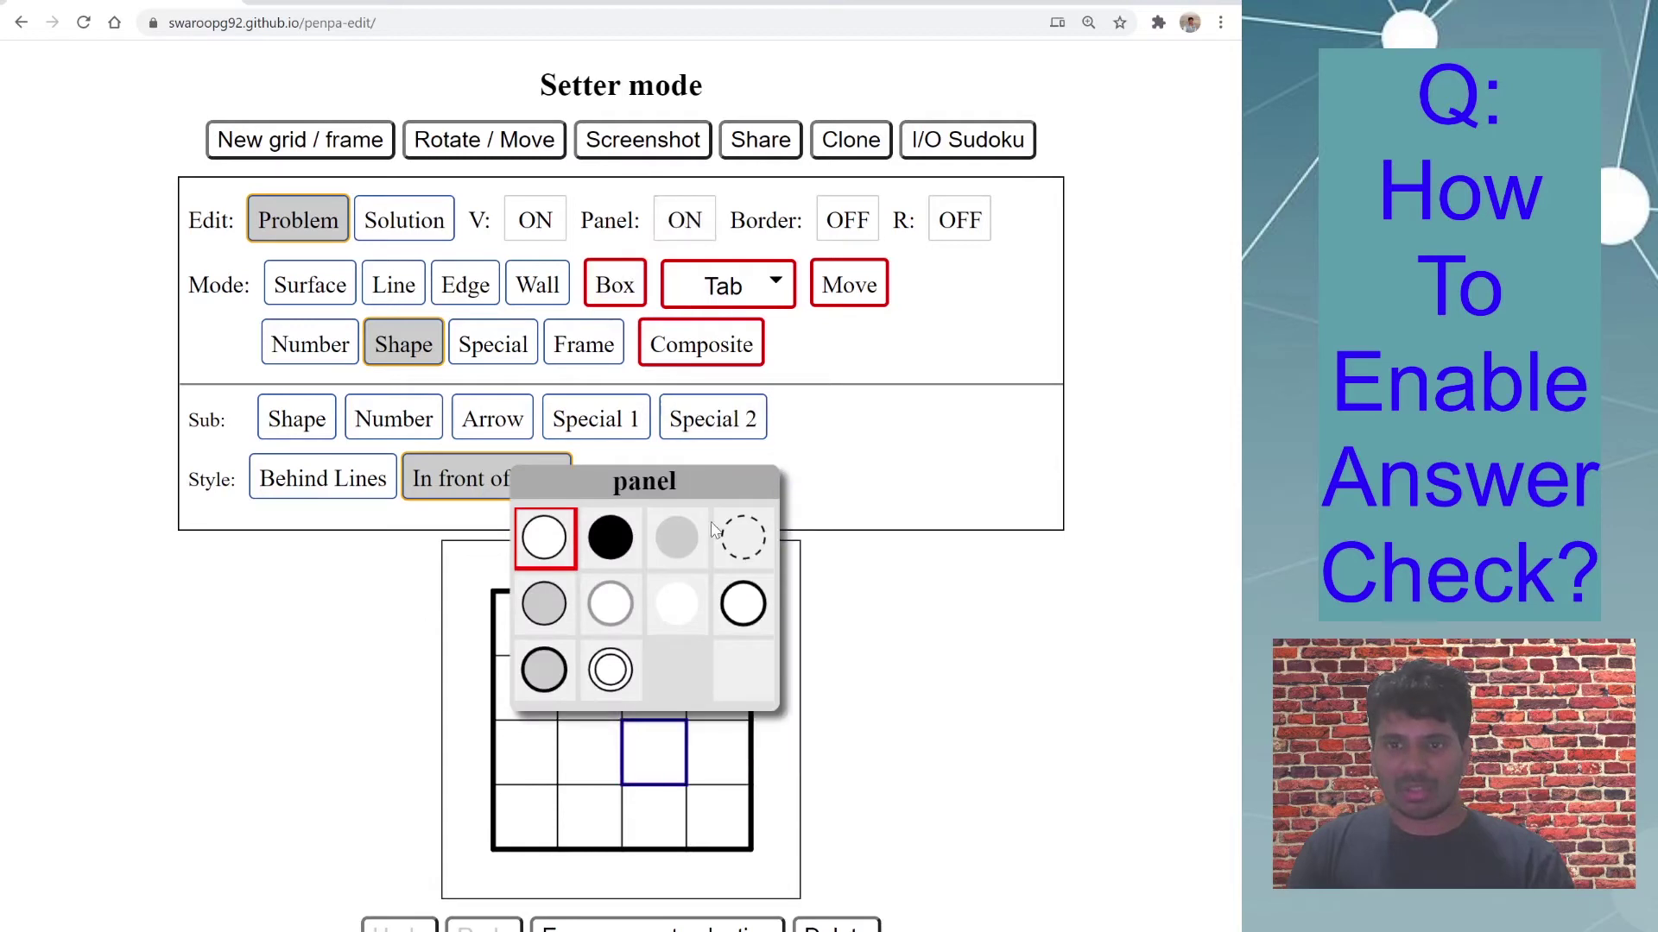
pyautogui.moveTo(700, 488); pyautogui.dragTo(308, 593)
pyautogui.click(226, 643)
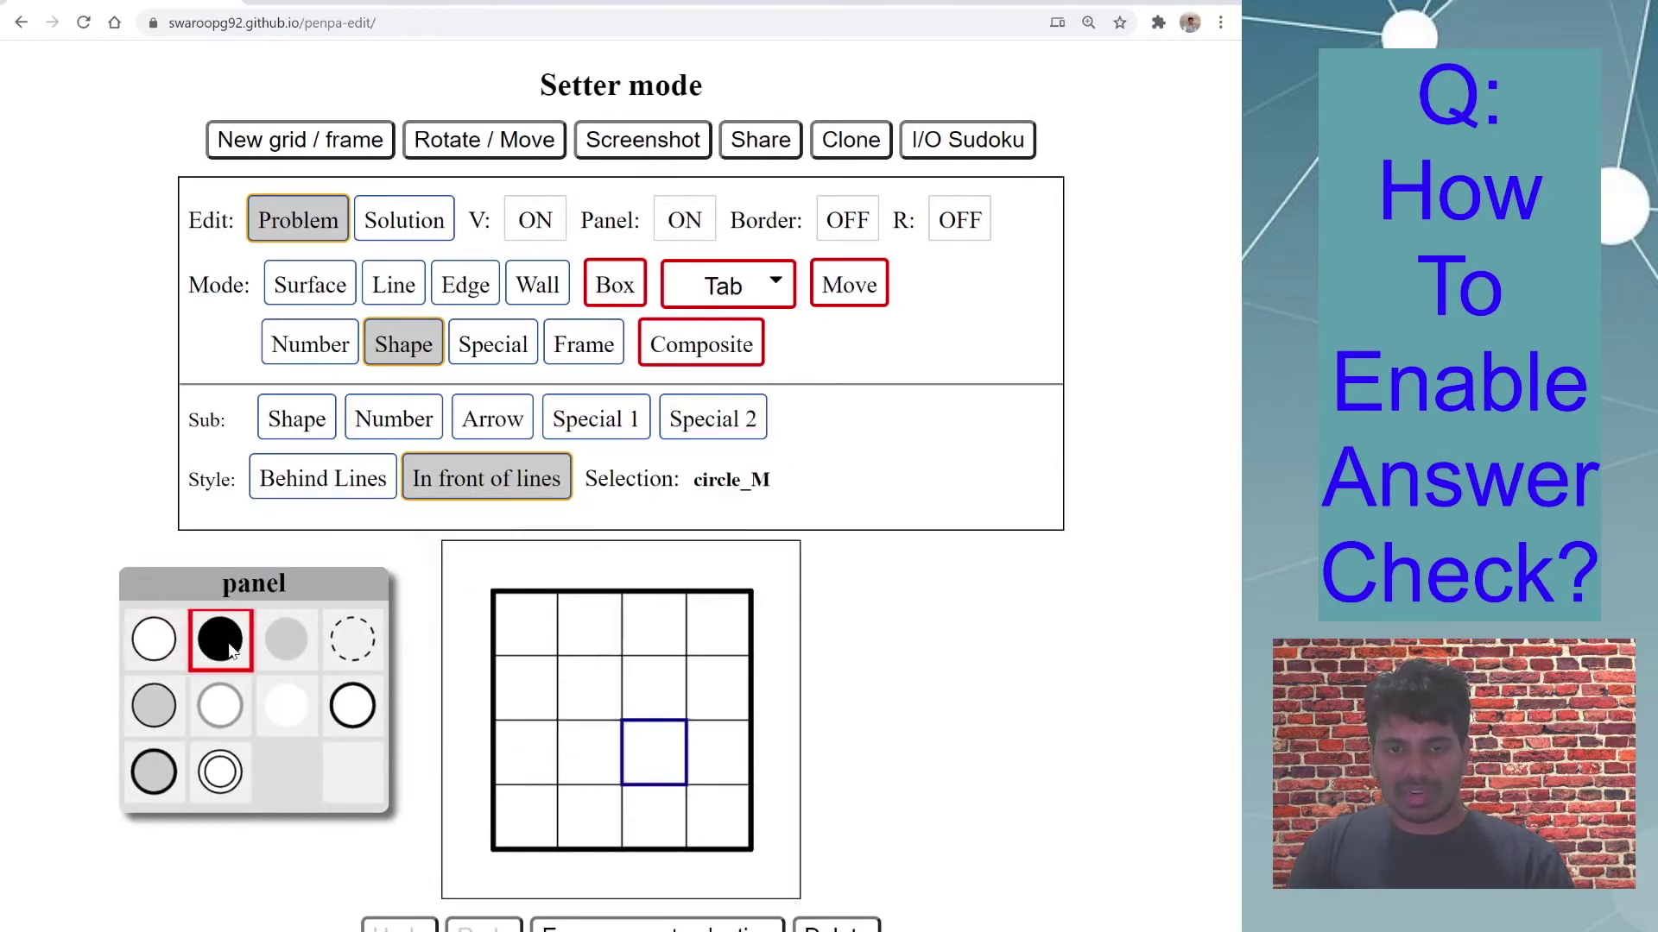
pyautogui.click(573, 639)
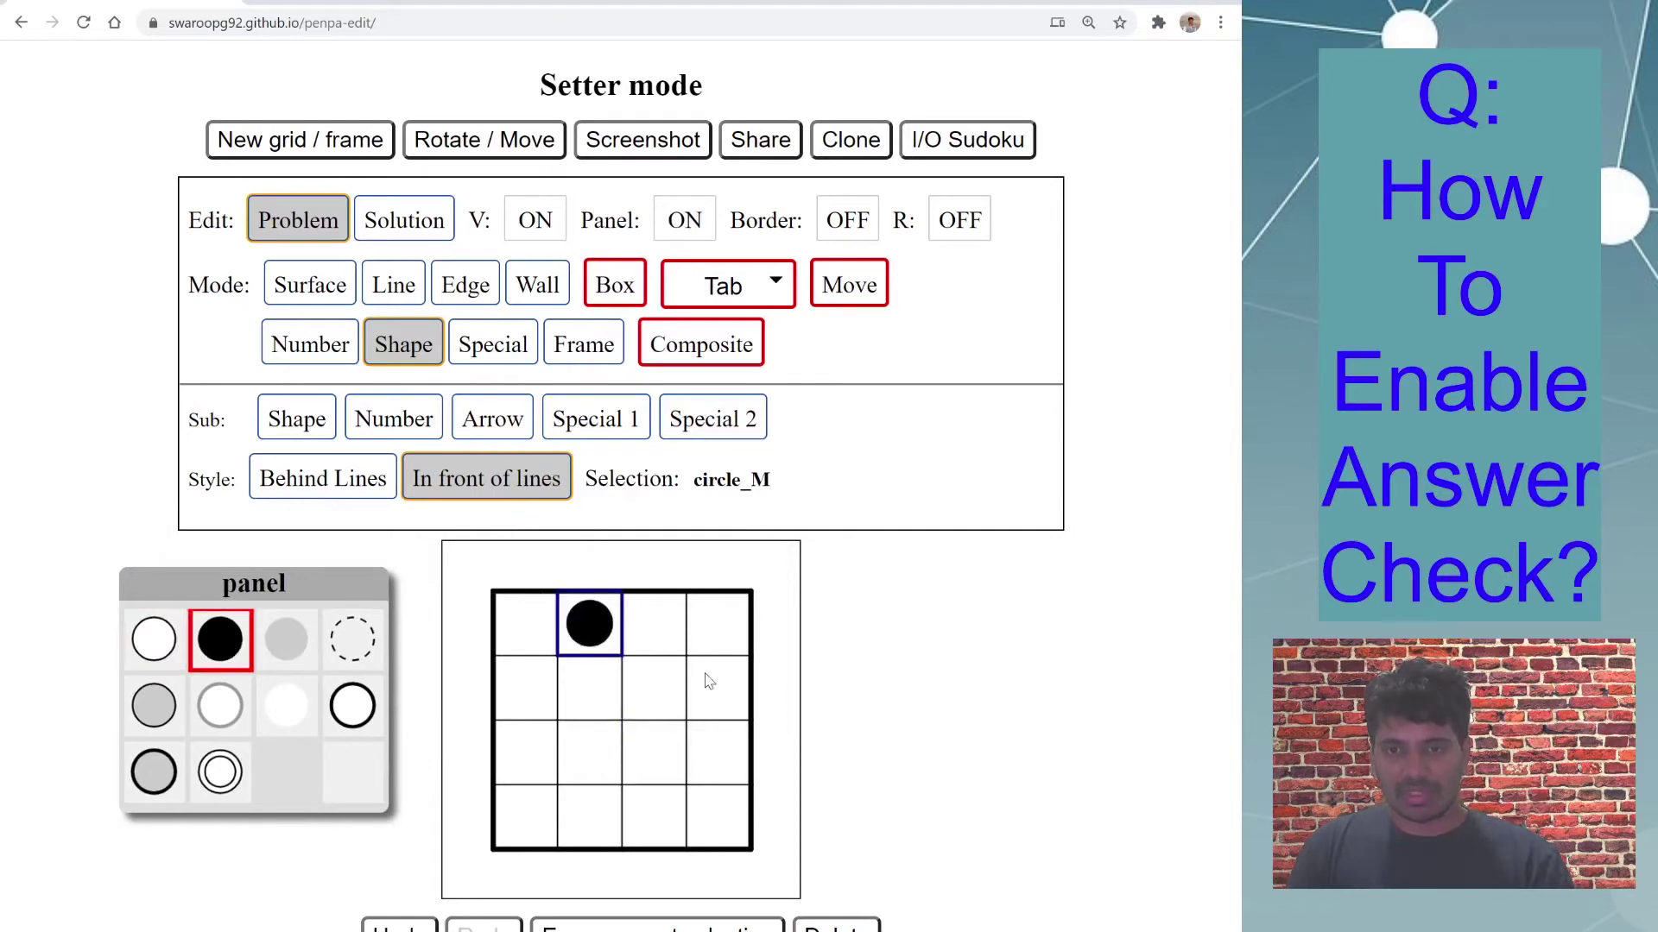
pyautogui.click(712, 763)
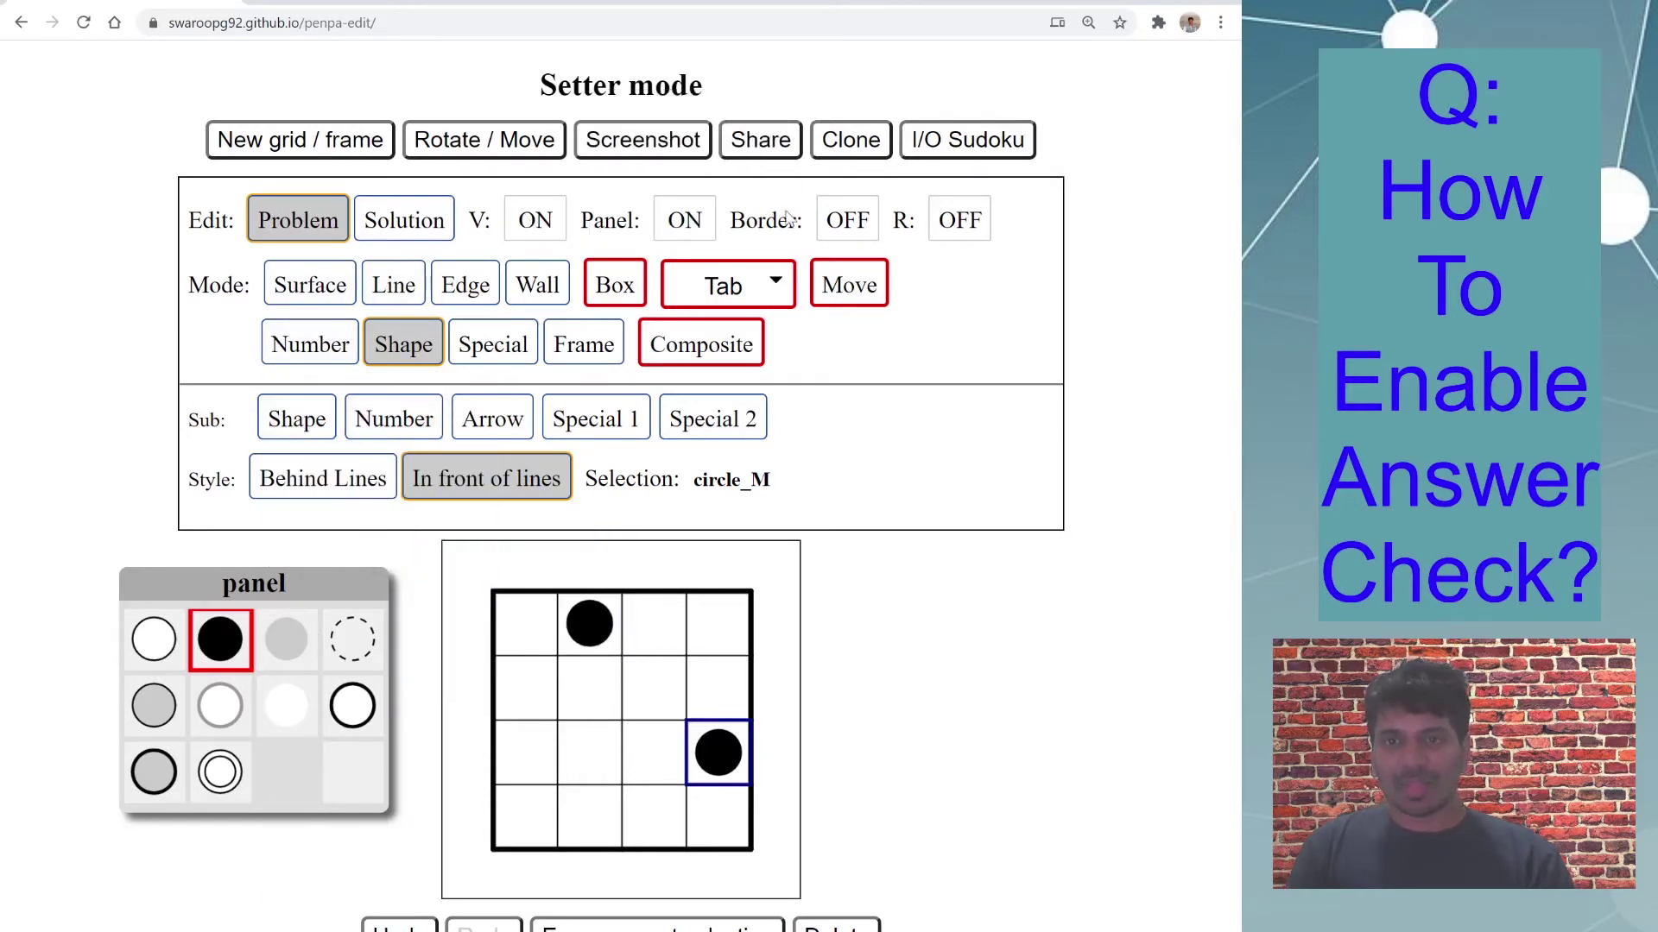
pyautogui.click(695, 227)
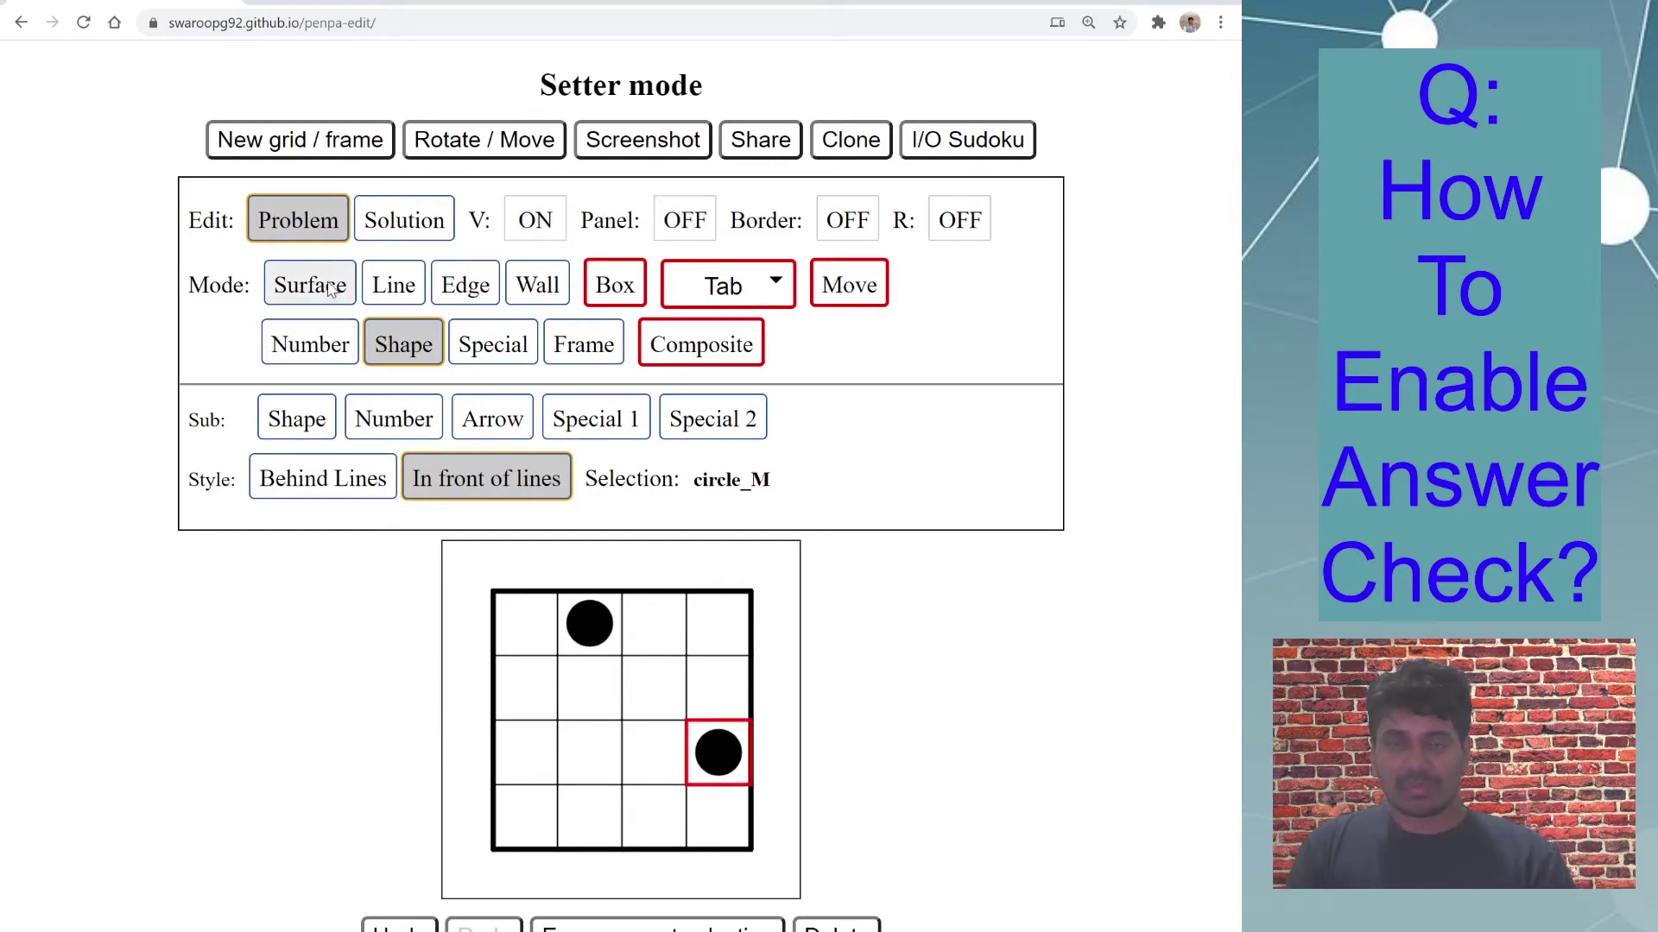
# Step: Draw a green rectangular loop through both black circles in the solution, spanning rows 1 to 3 and columns 2 to 4
pyautogui.click(403, 226)
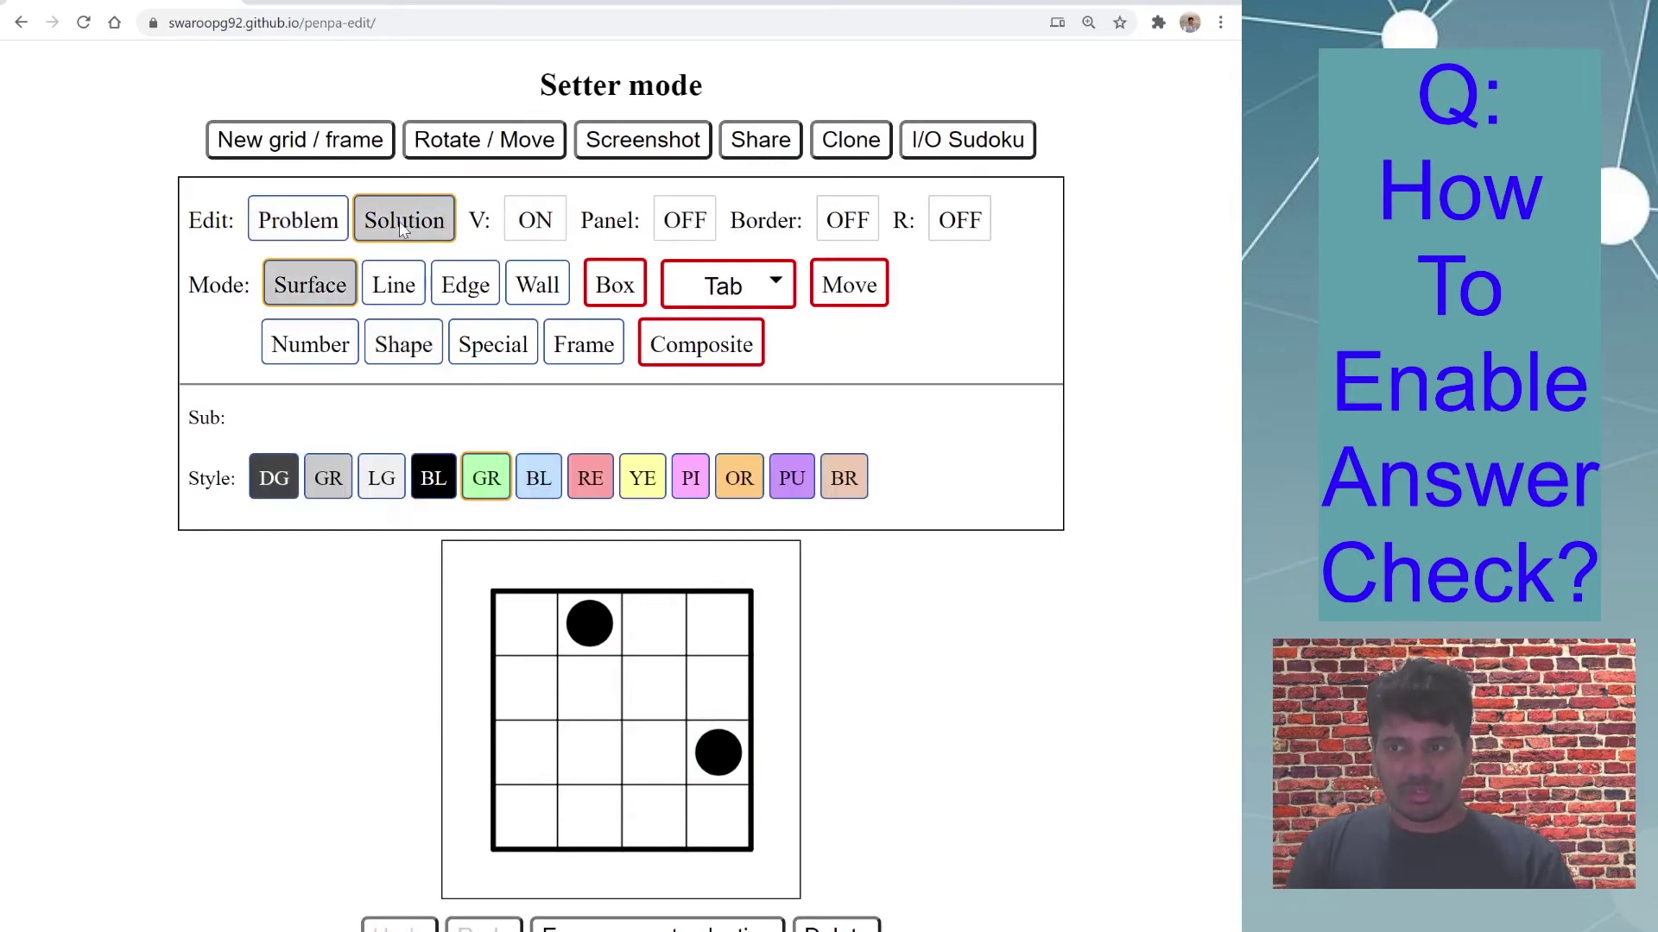
pyautogui.click(394, 292)
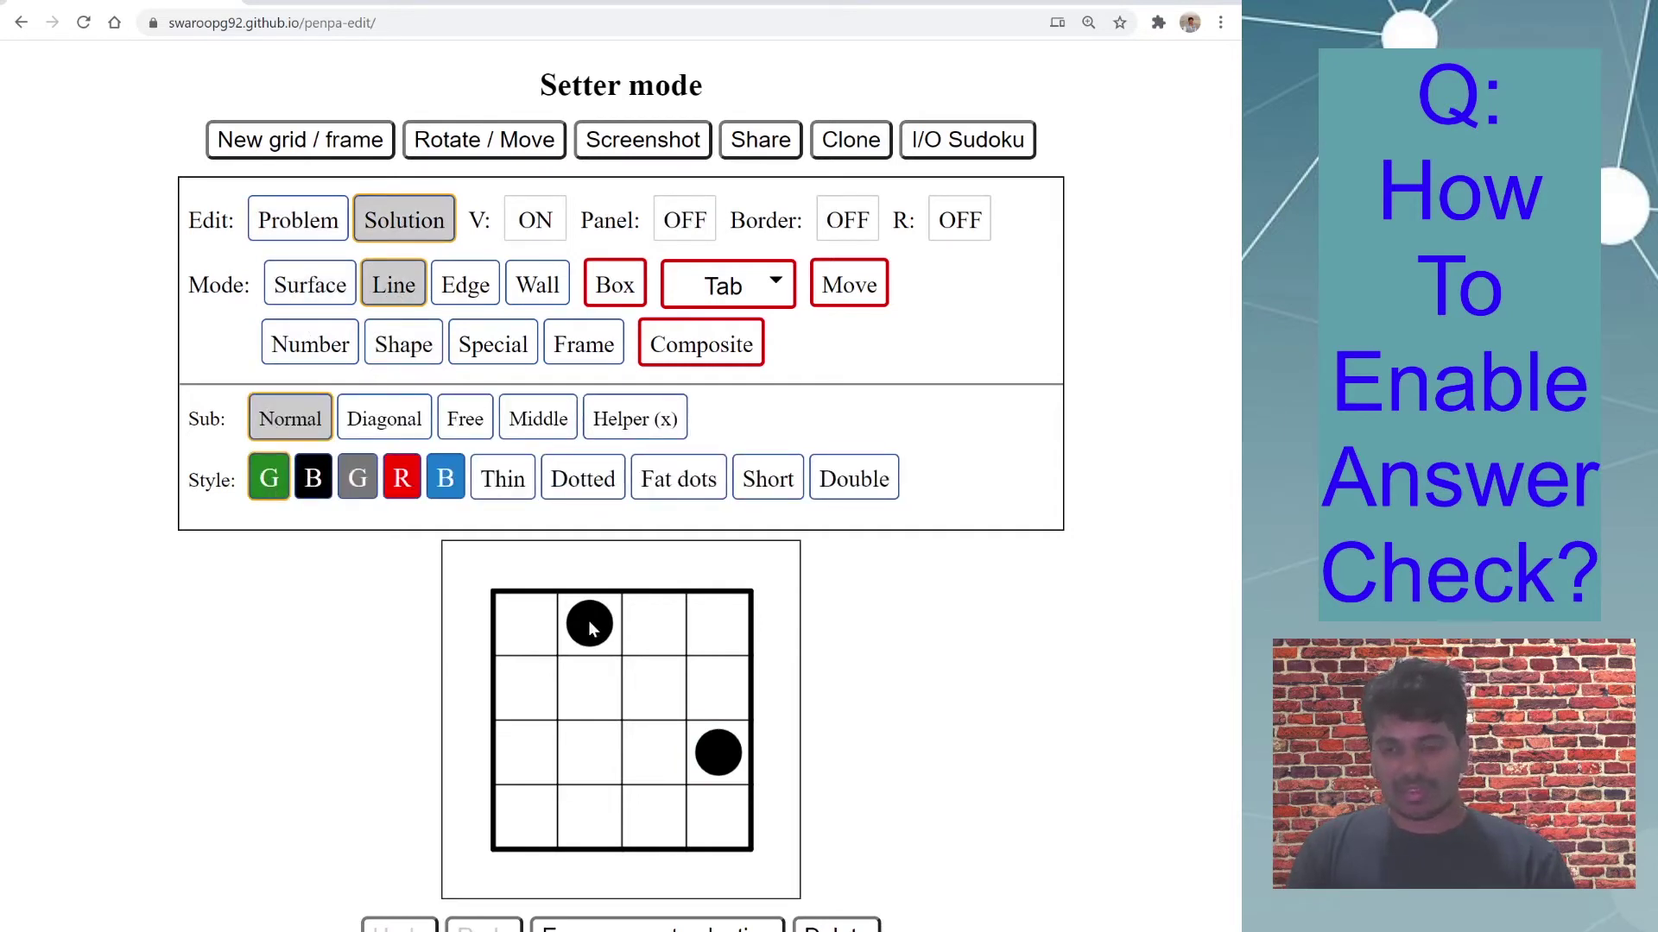
pyautogui.moveTo(587, 627); pyautogui.dragTo(604, 765)
pyautogui.moveTo(585, 646)
pyautogui.mouseDown()
pyautogui.moveTo(717, 626)
pyautogui.moveTo(720, 744)
pyautogui.moveTo(592, 763)
pyautogui.moveTo(586, 744)
pyautogui.mouseUp()
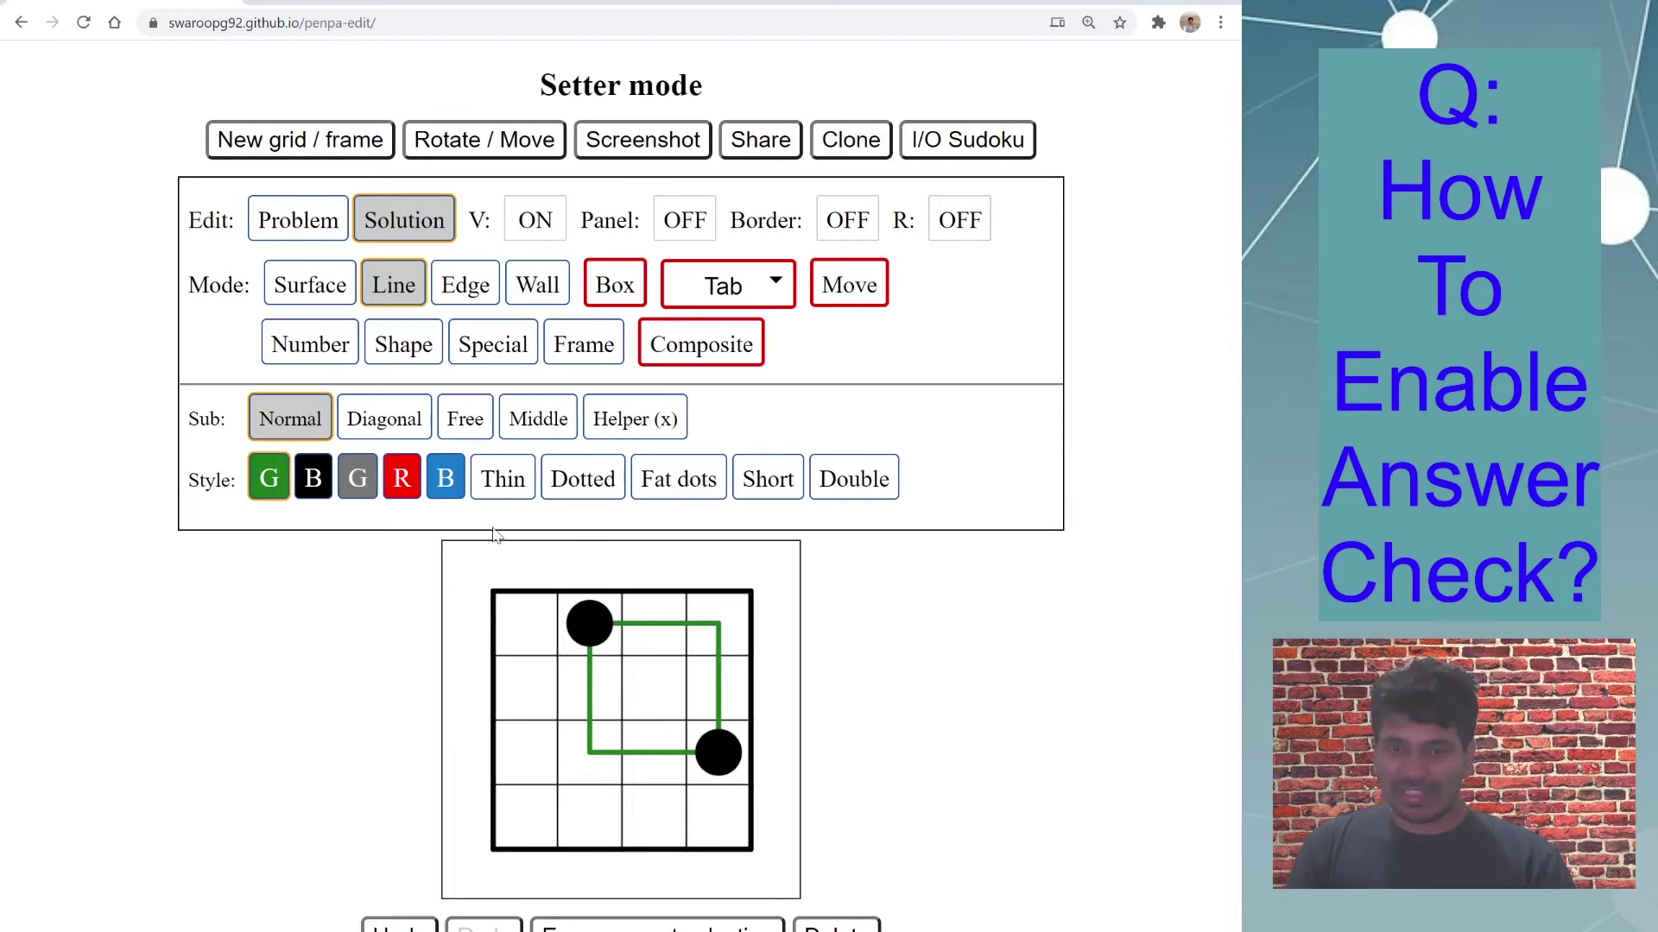
# Step: Add a red L-shaped line from row 2's first cell to row 4's second cell, and four helper crosses on cell borders
pyautogui.click(408, 484)
pyautogui.moveTo(524, 690)
pyautogui.mouseDown()
pyautogui.moveTo(524, 781)
pyautogui.moveTo(589, 808)
pyautogui.mouseUp()
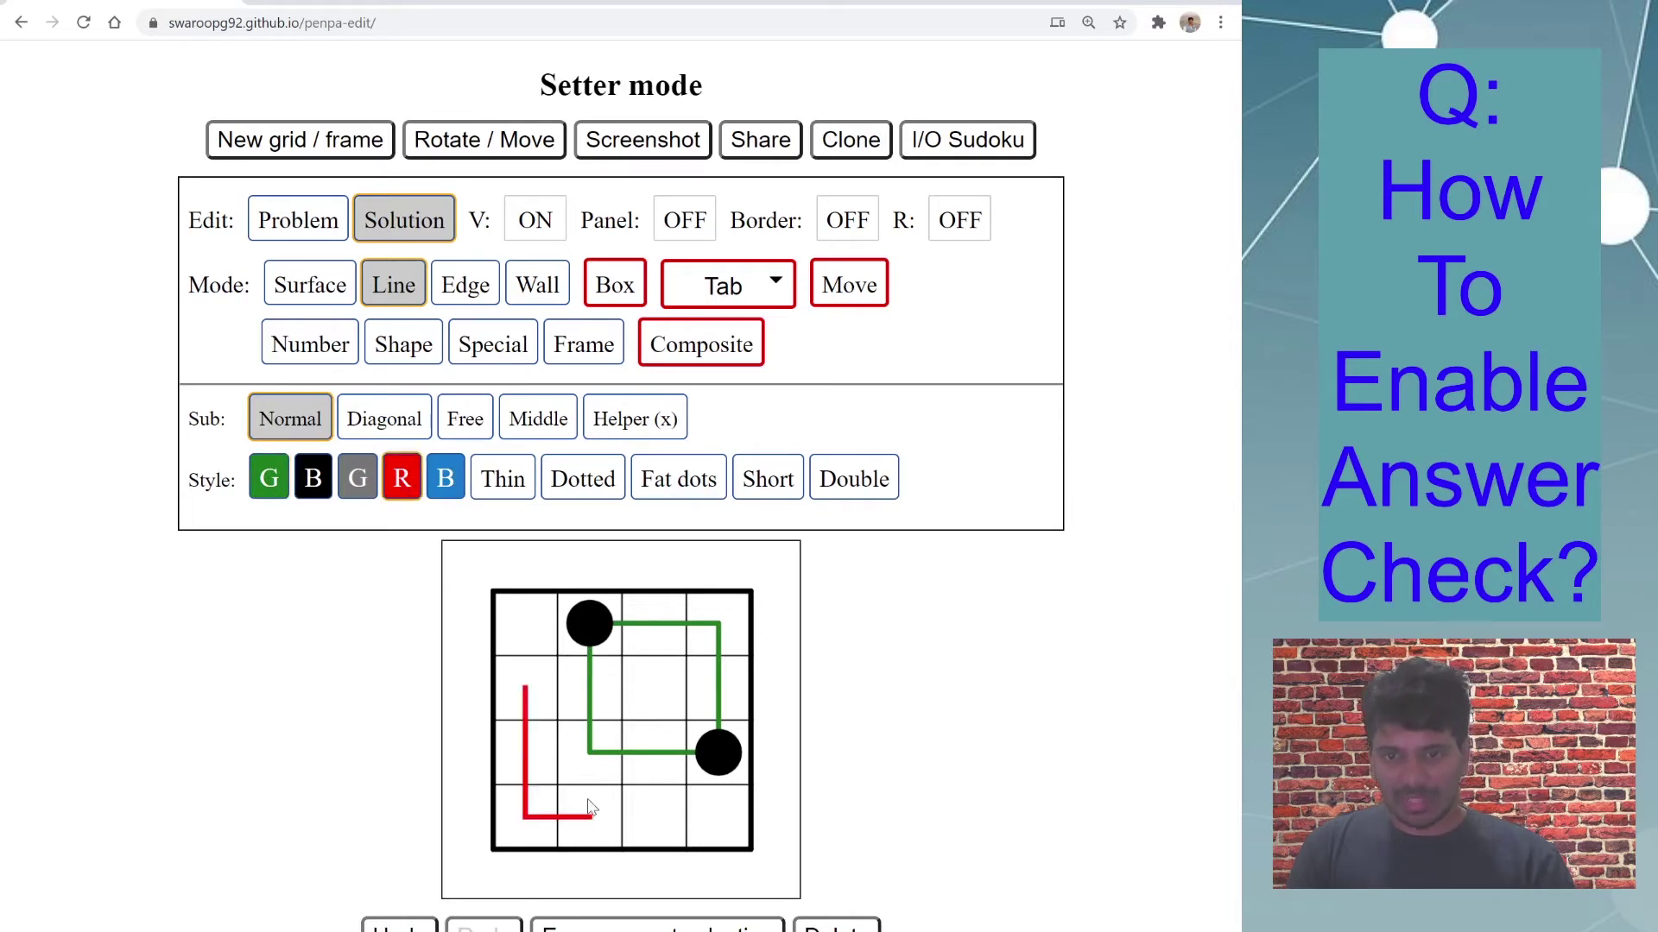
pyautogui.click(623, 423)
pyautogui.click(622, 688)
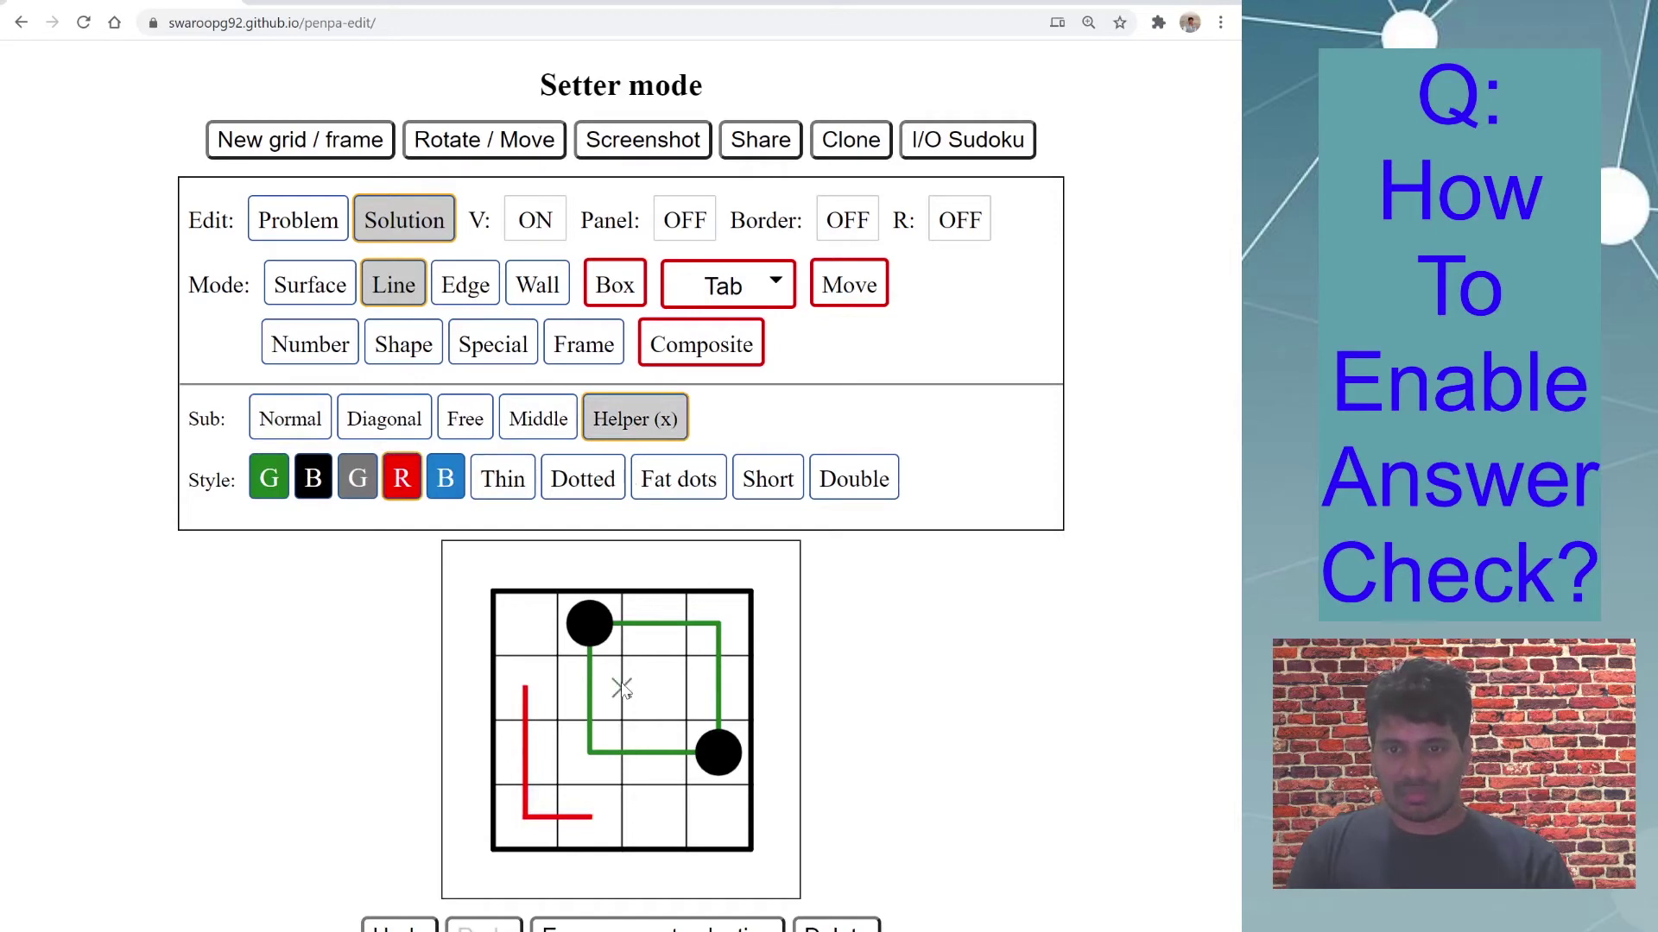
pyautogui.click(556, 624)
pyautogui.click(557, 689)
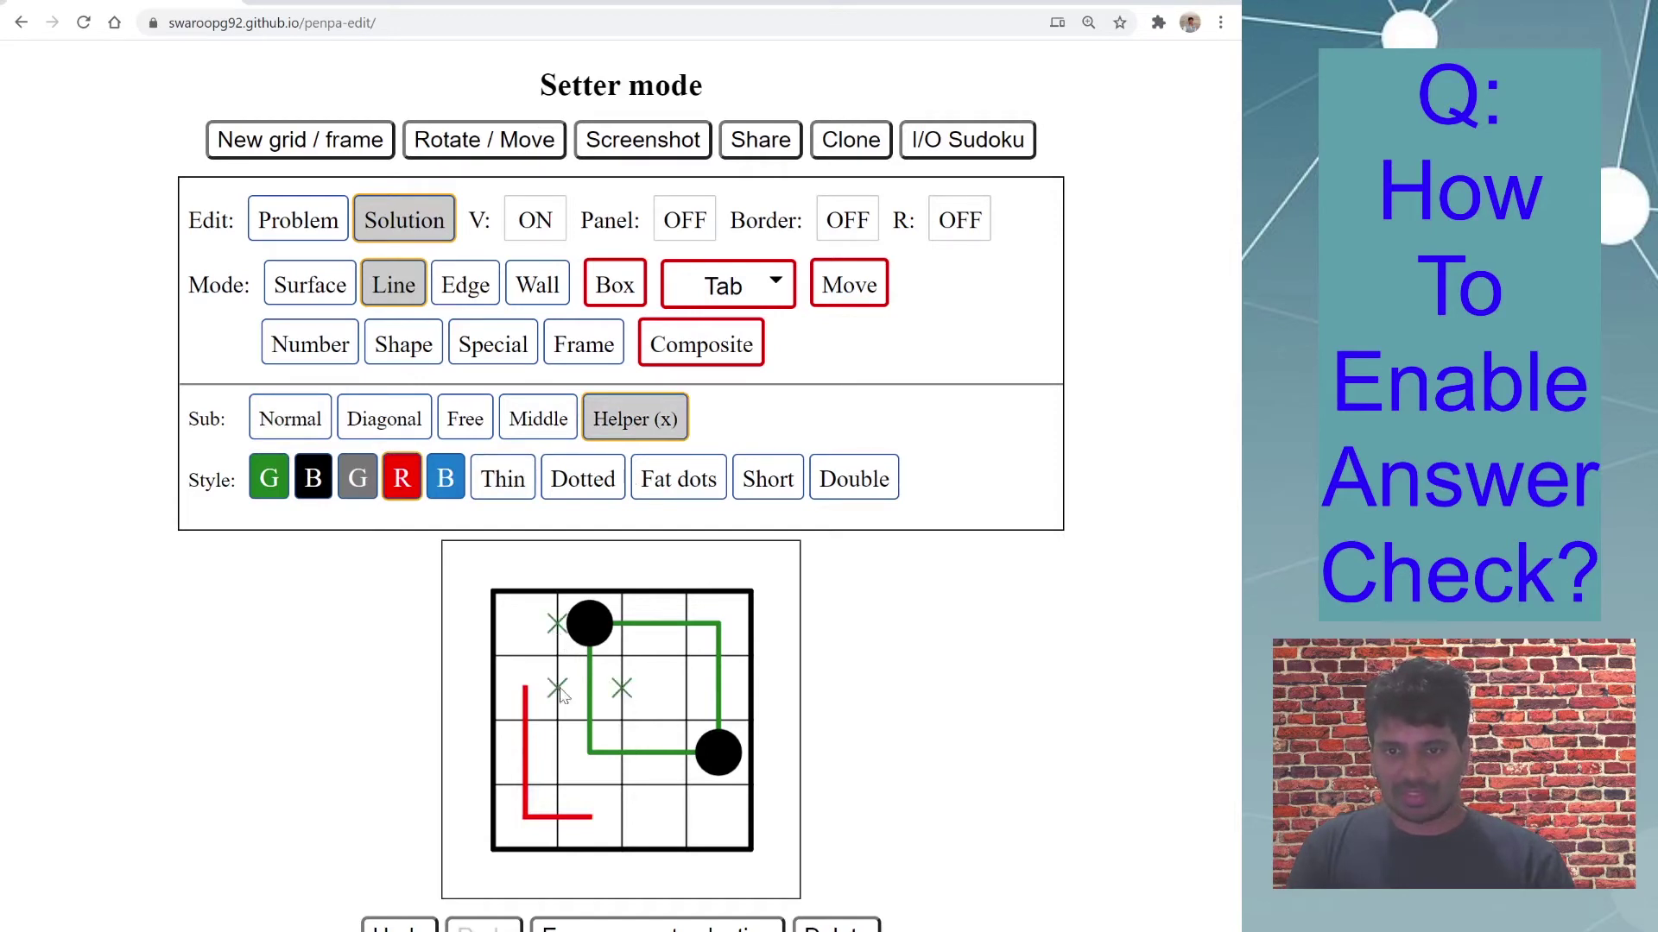
pyautogui.click(687, 816)
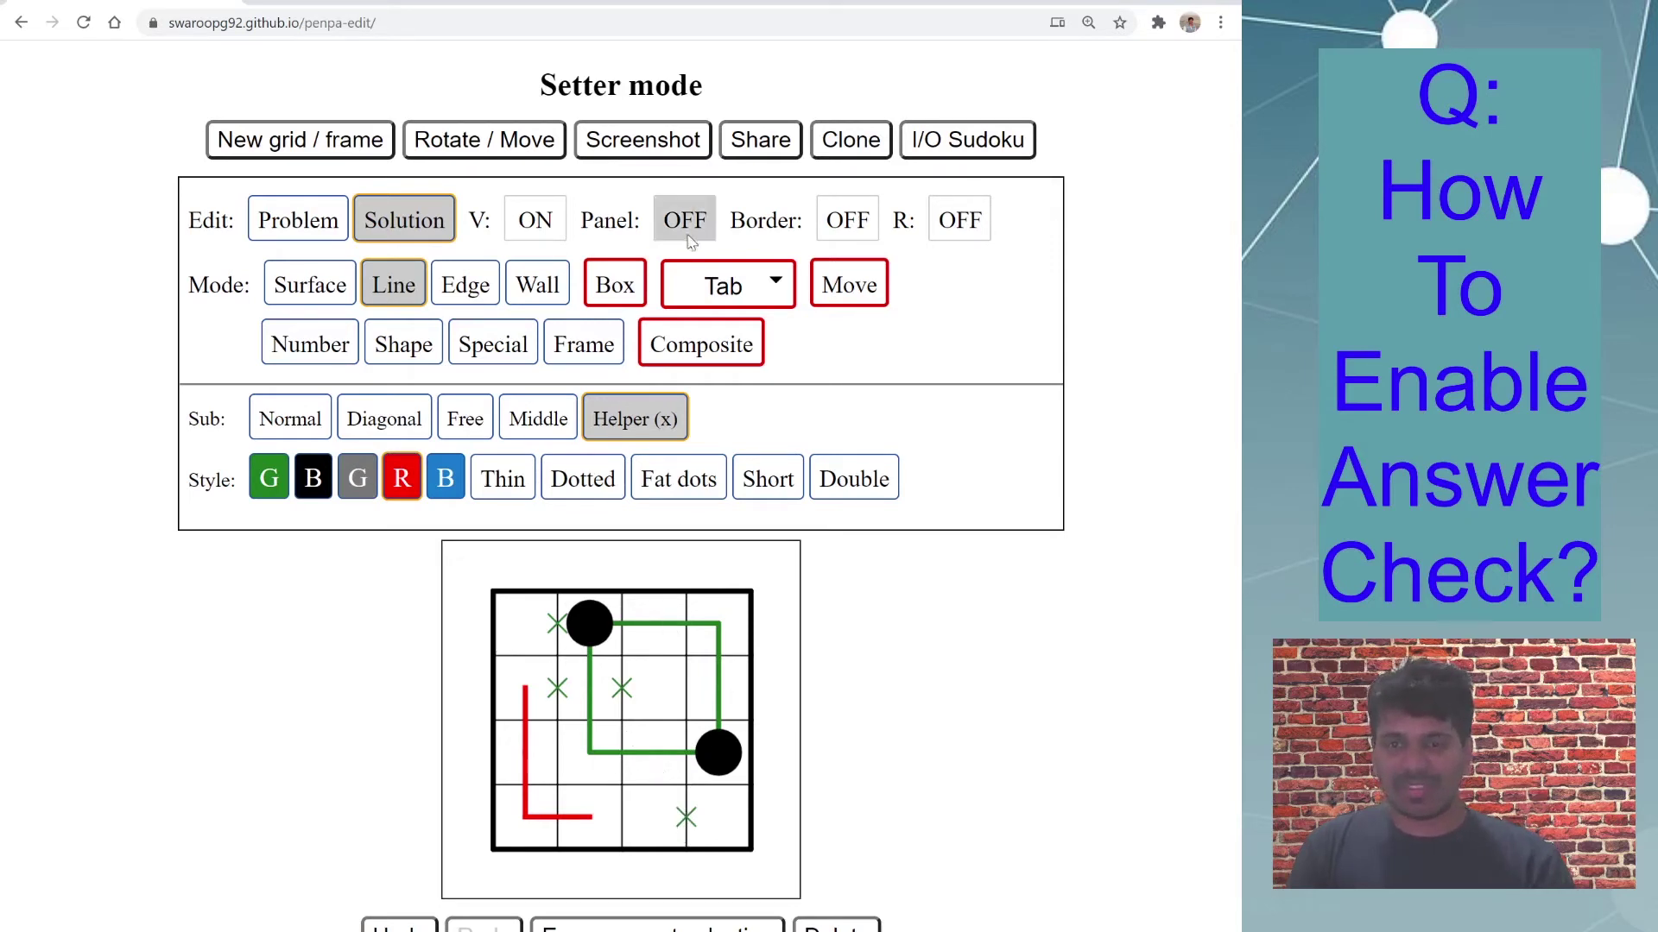
# Step: Generate a share URL with answer check for the loop puzzle
pyautogui.click(762, 151)
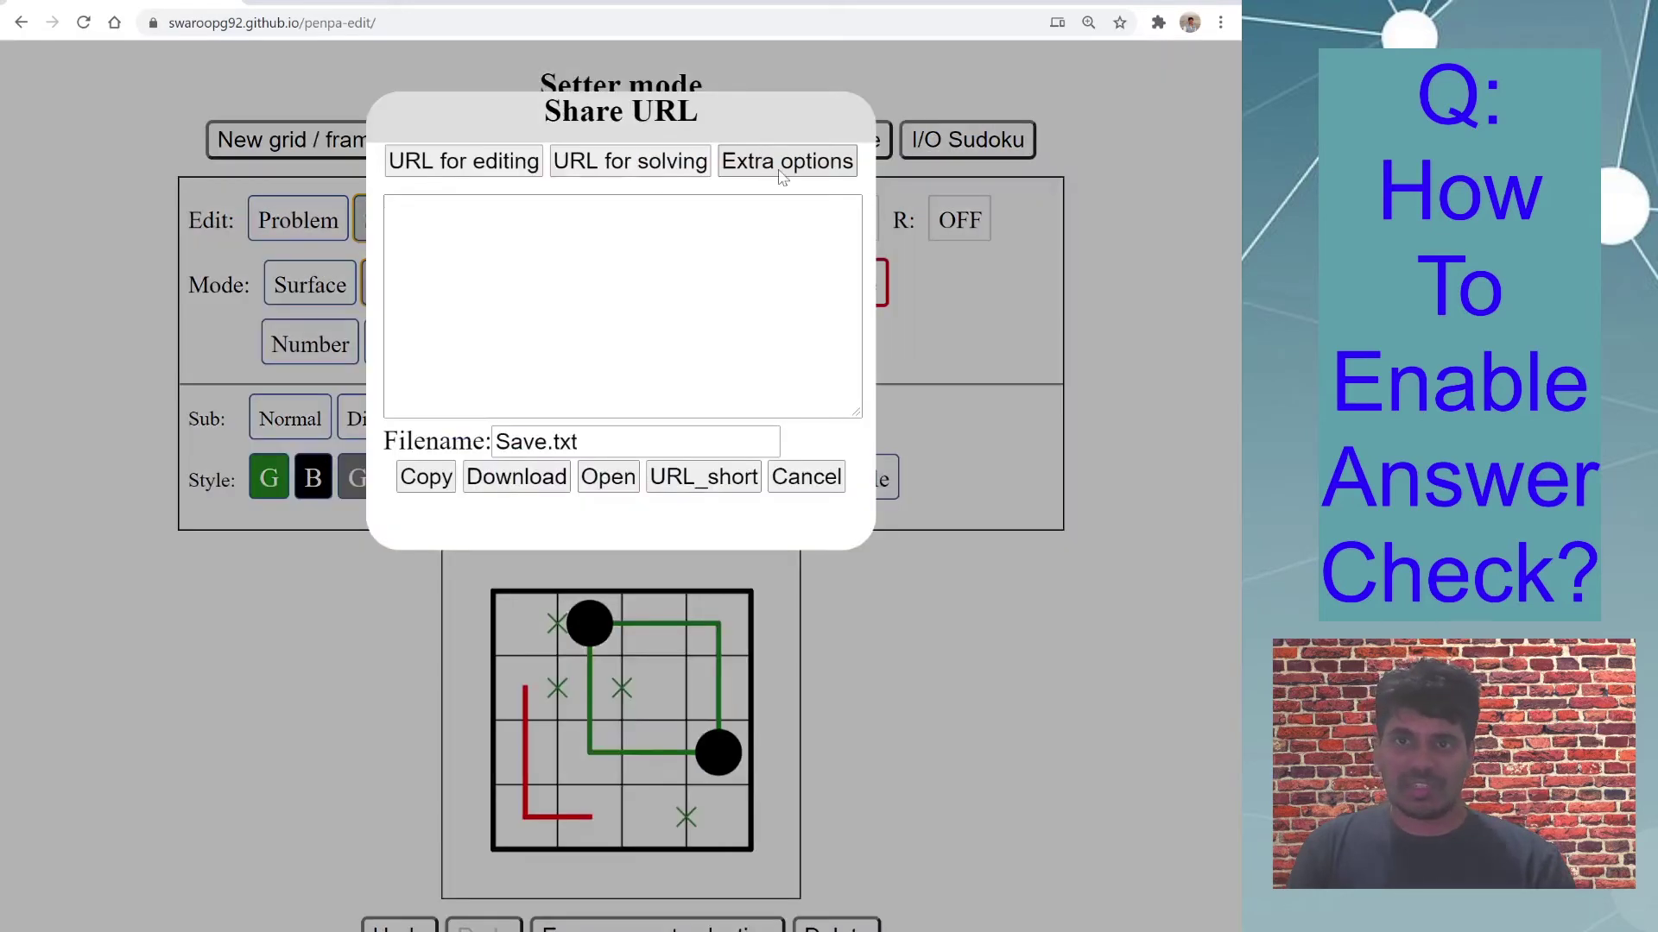
pyautogui.click(786, 162)
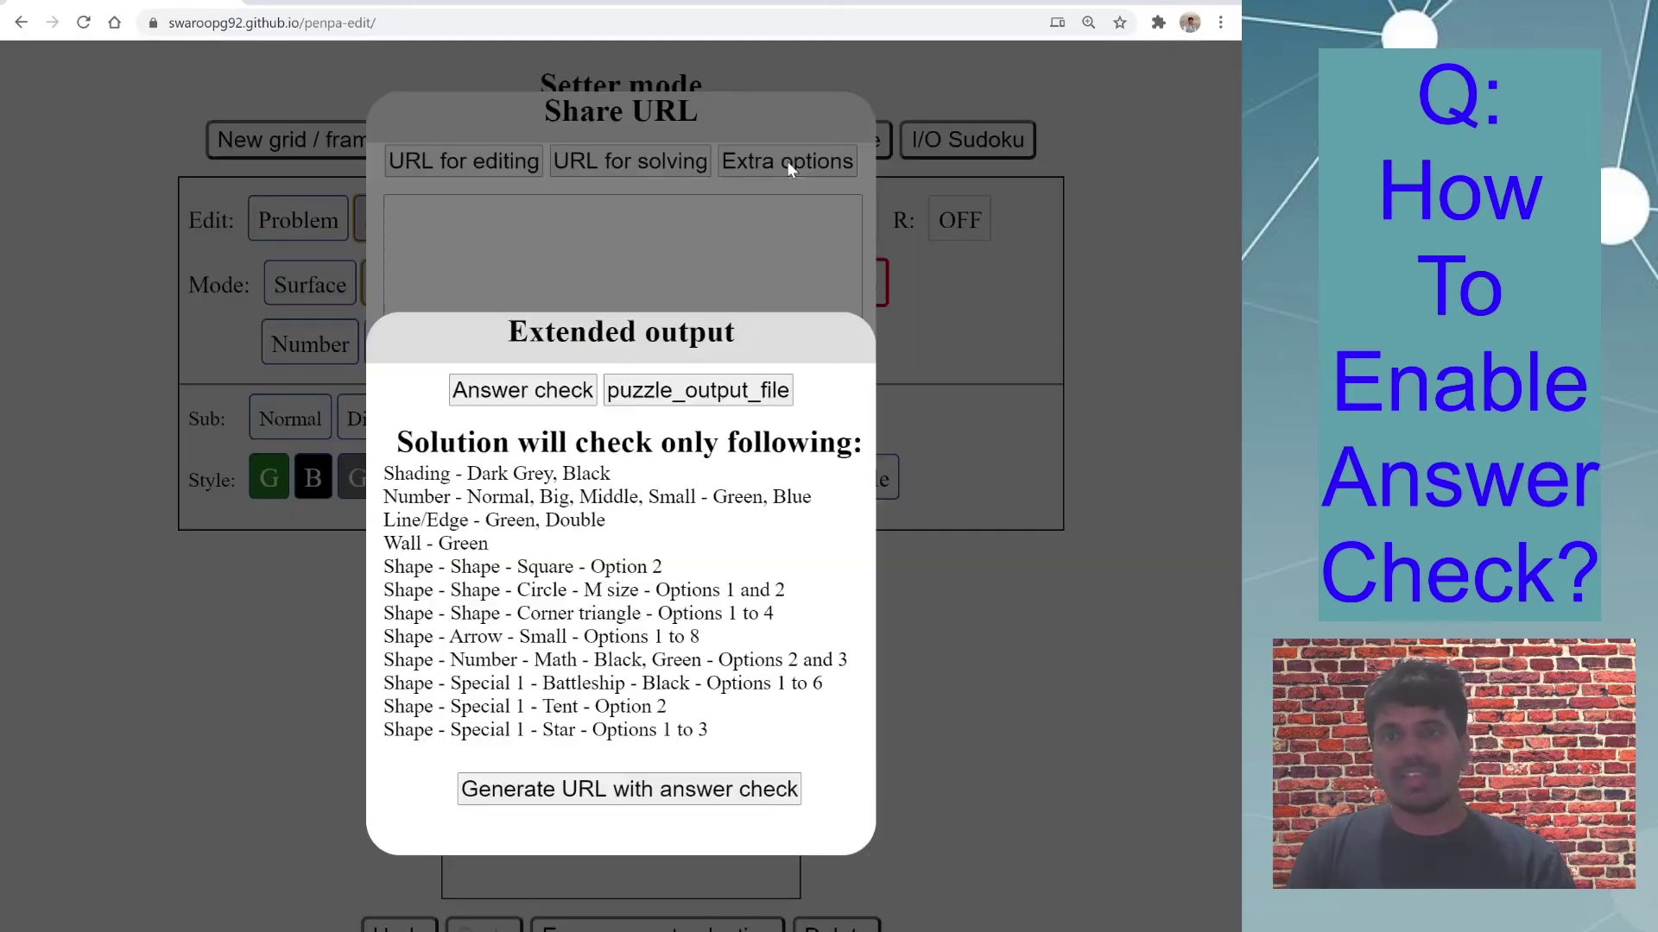
pyautogui.click(571, 793)
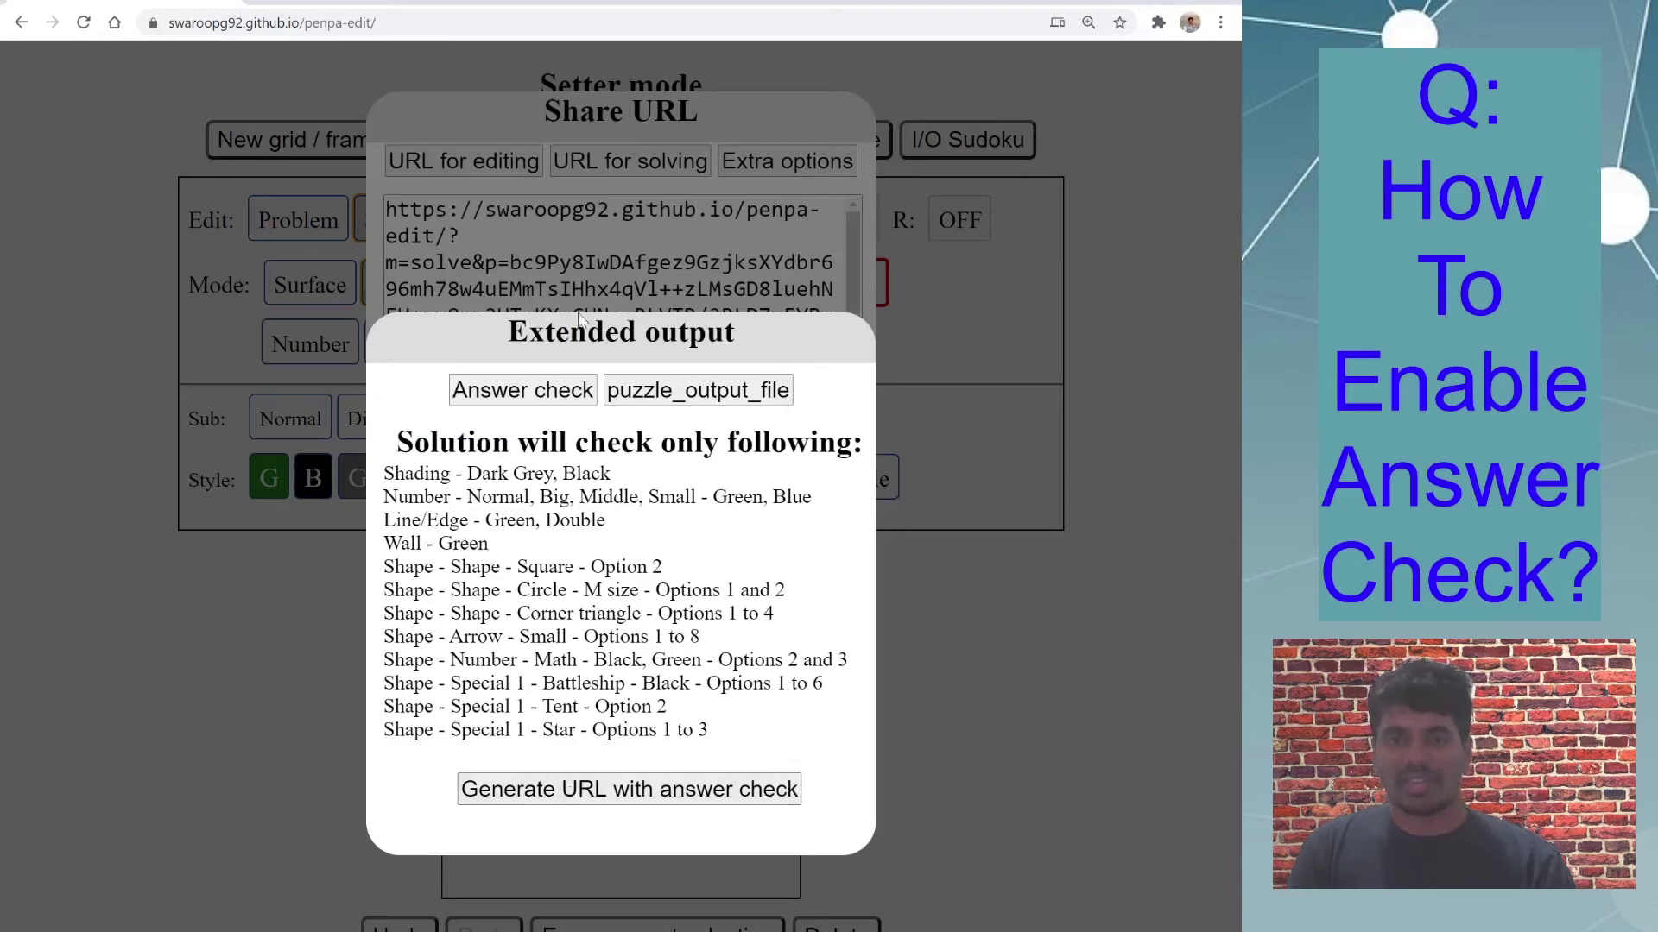
# Step: Close the extended output and open the generated answer-check URL in a new browser tab
pyautogui.click(600, 242)
pyautogui.scroll(-1, 640, 337)
pyautogui.scroll(1, 689, 406)
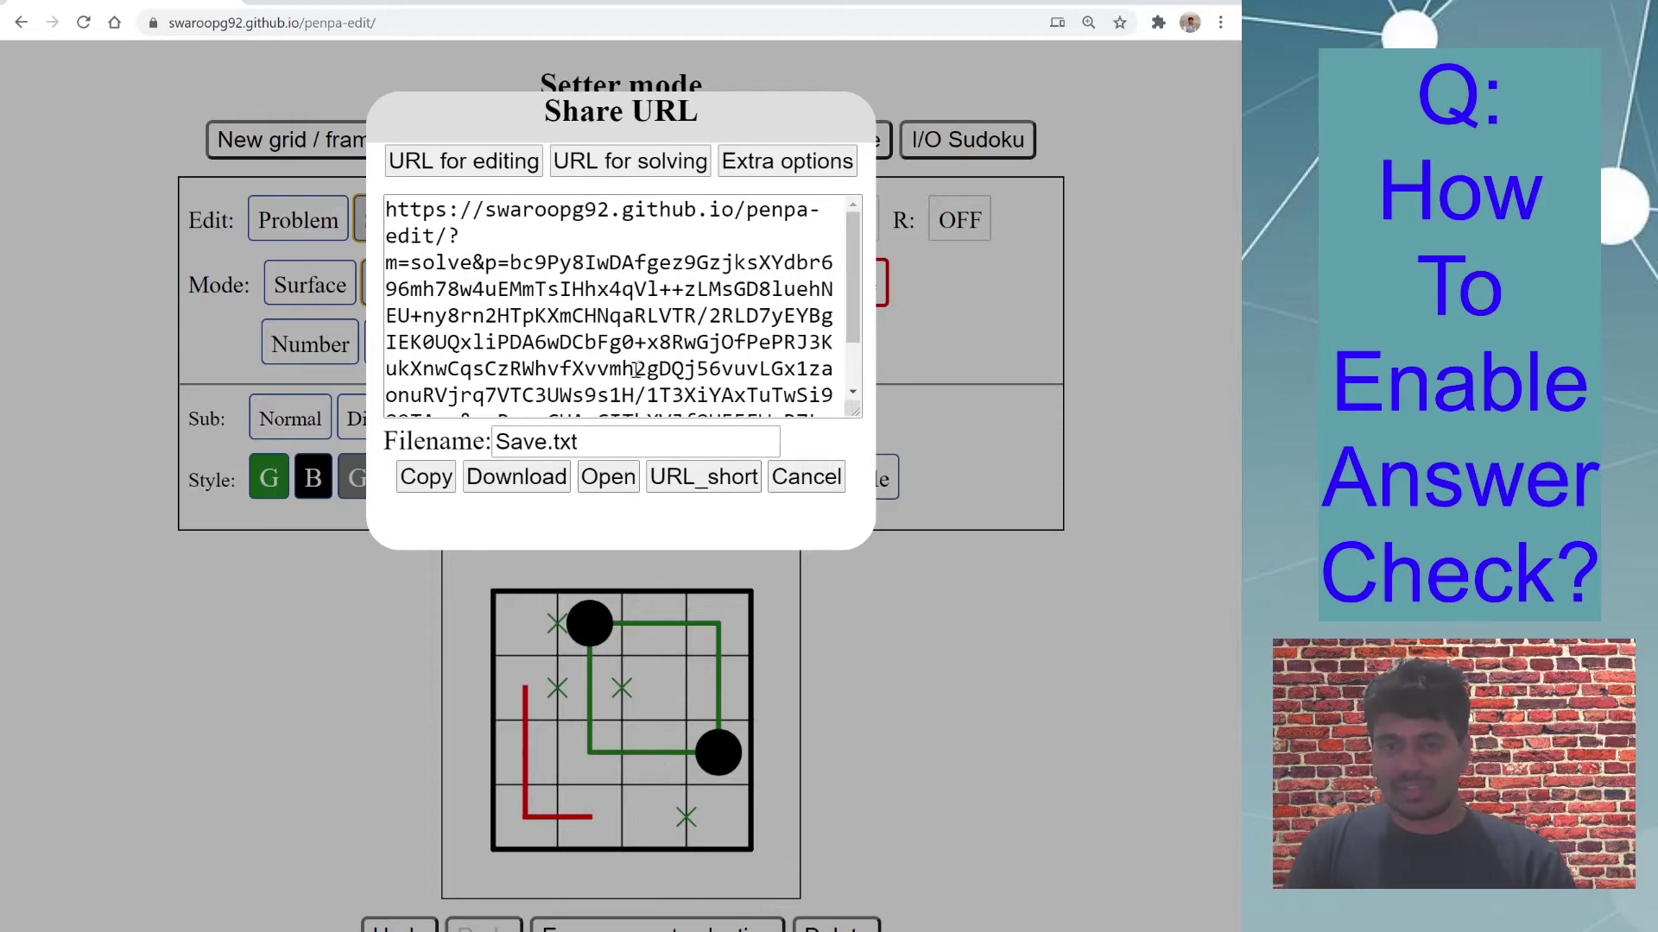
pyautogui.click(615, 482)
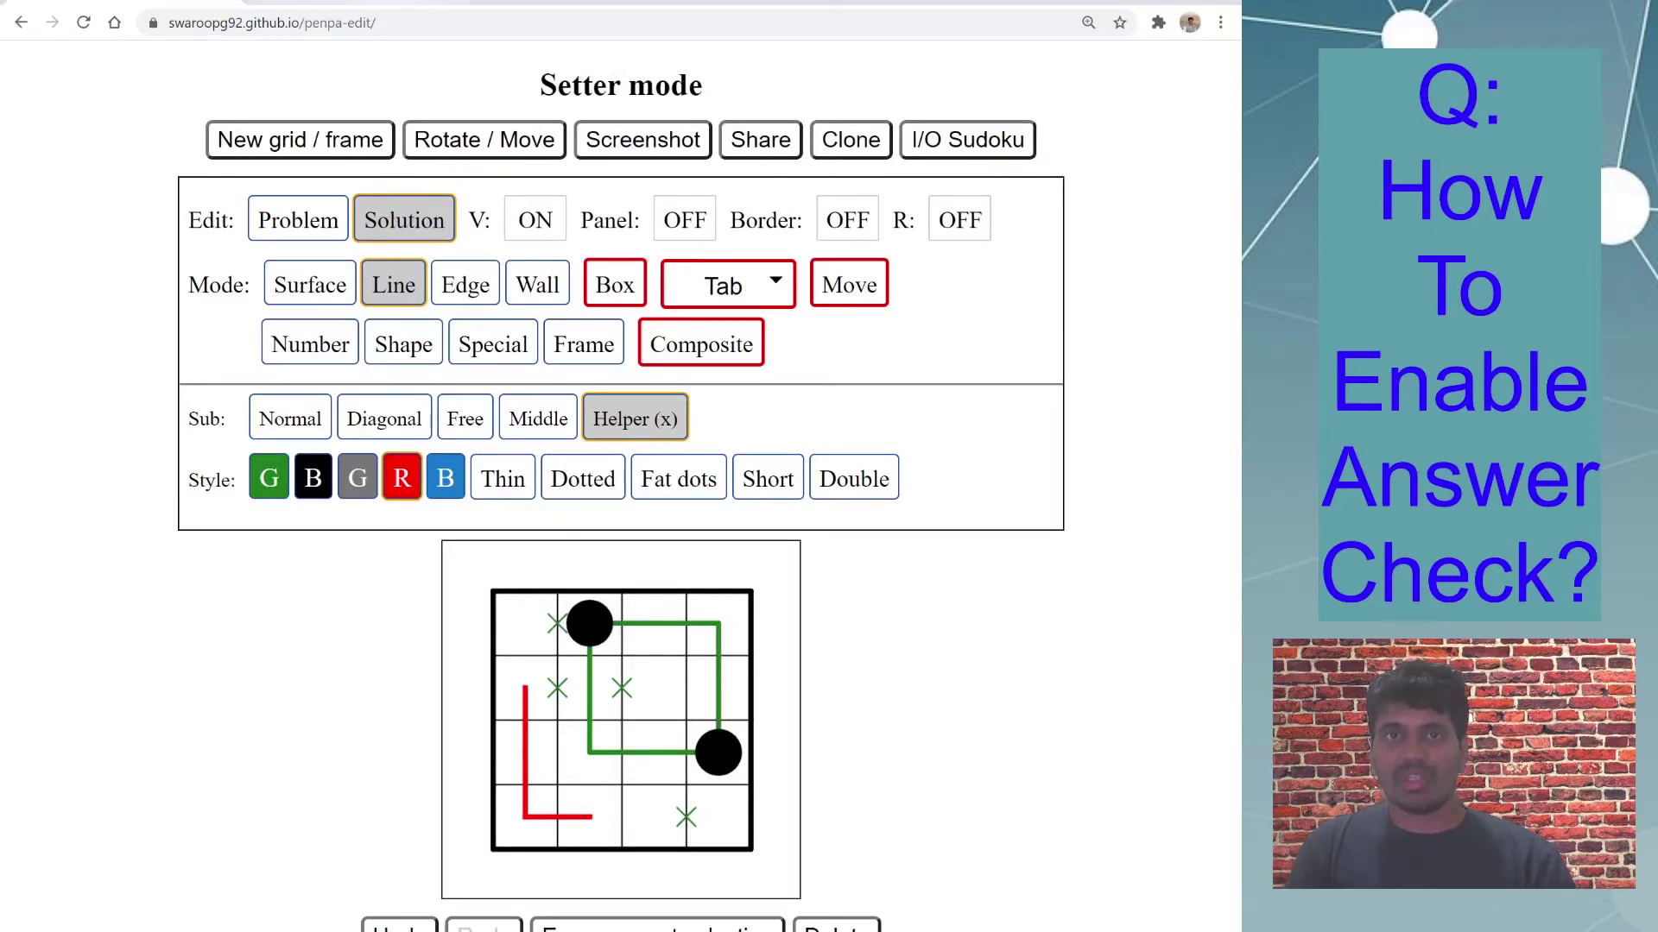
pyautogui.click(356, 2)
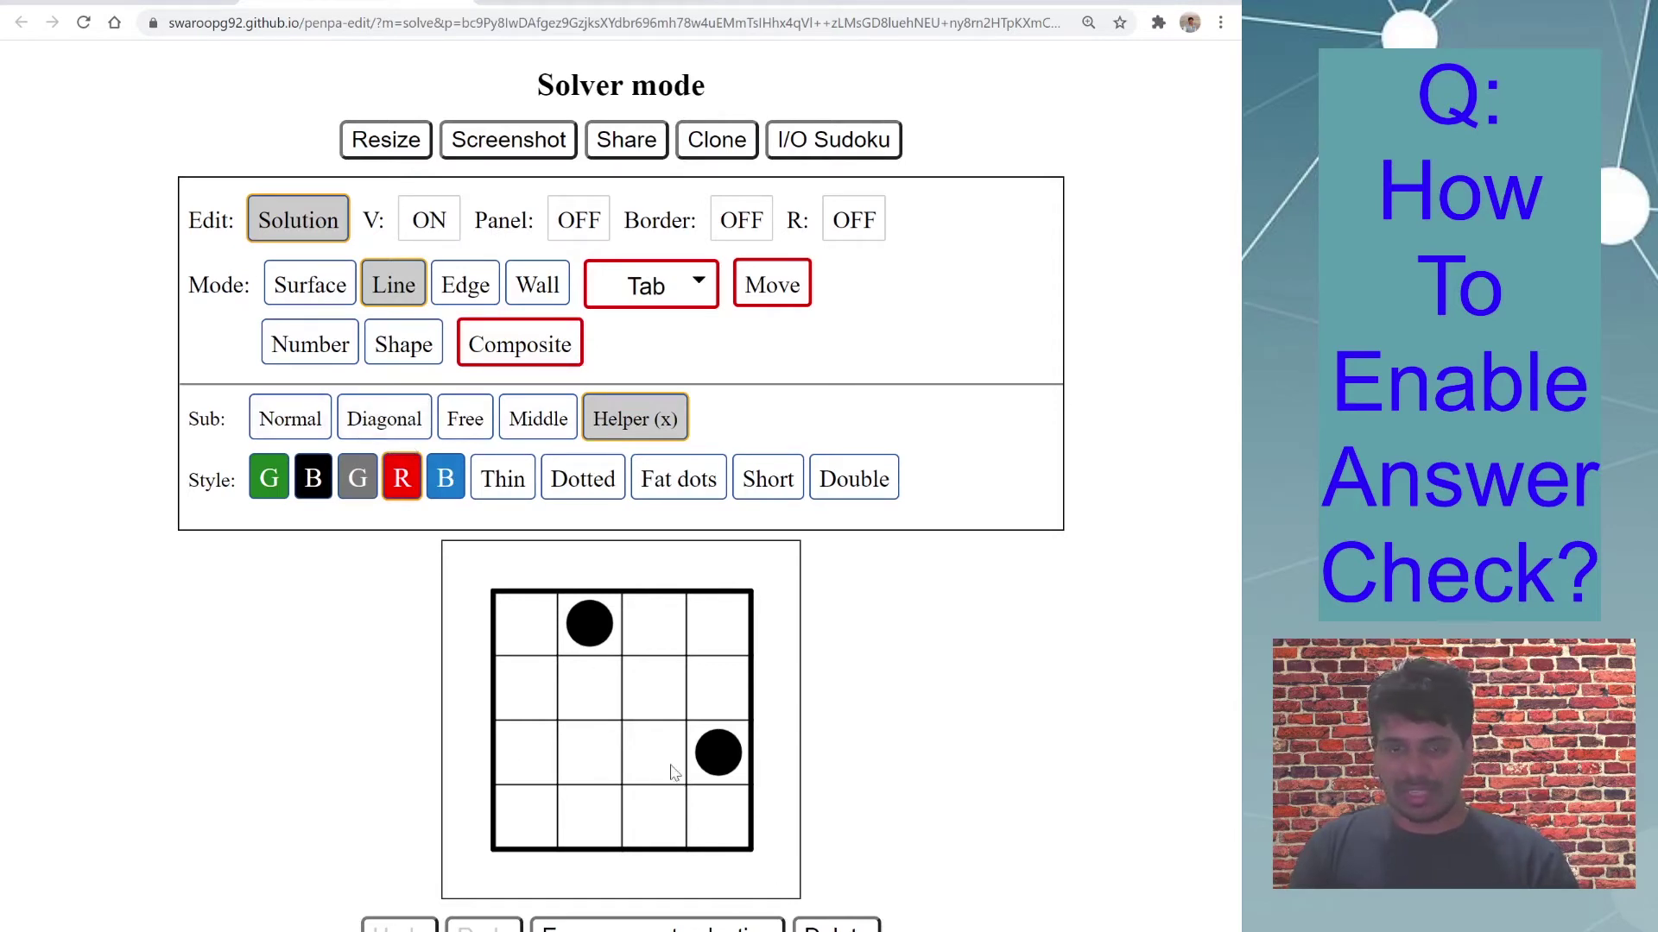
# Step: Solve the loop puzzle with a green normal line forming a rectangle through both black circles, spanning rows 1 to 3 and columns 2 to 4
pyautogui.click(307, 429)
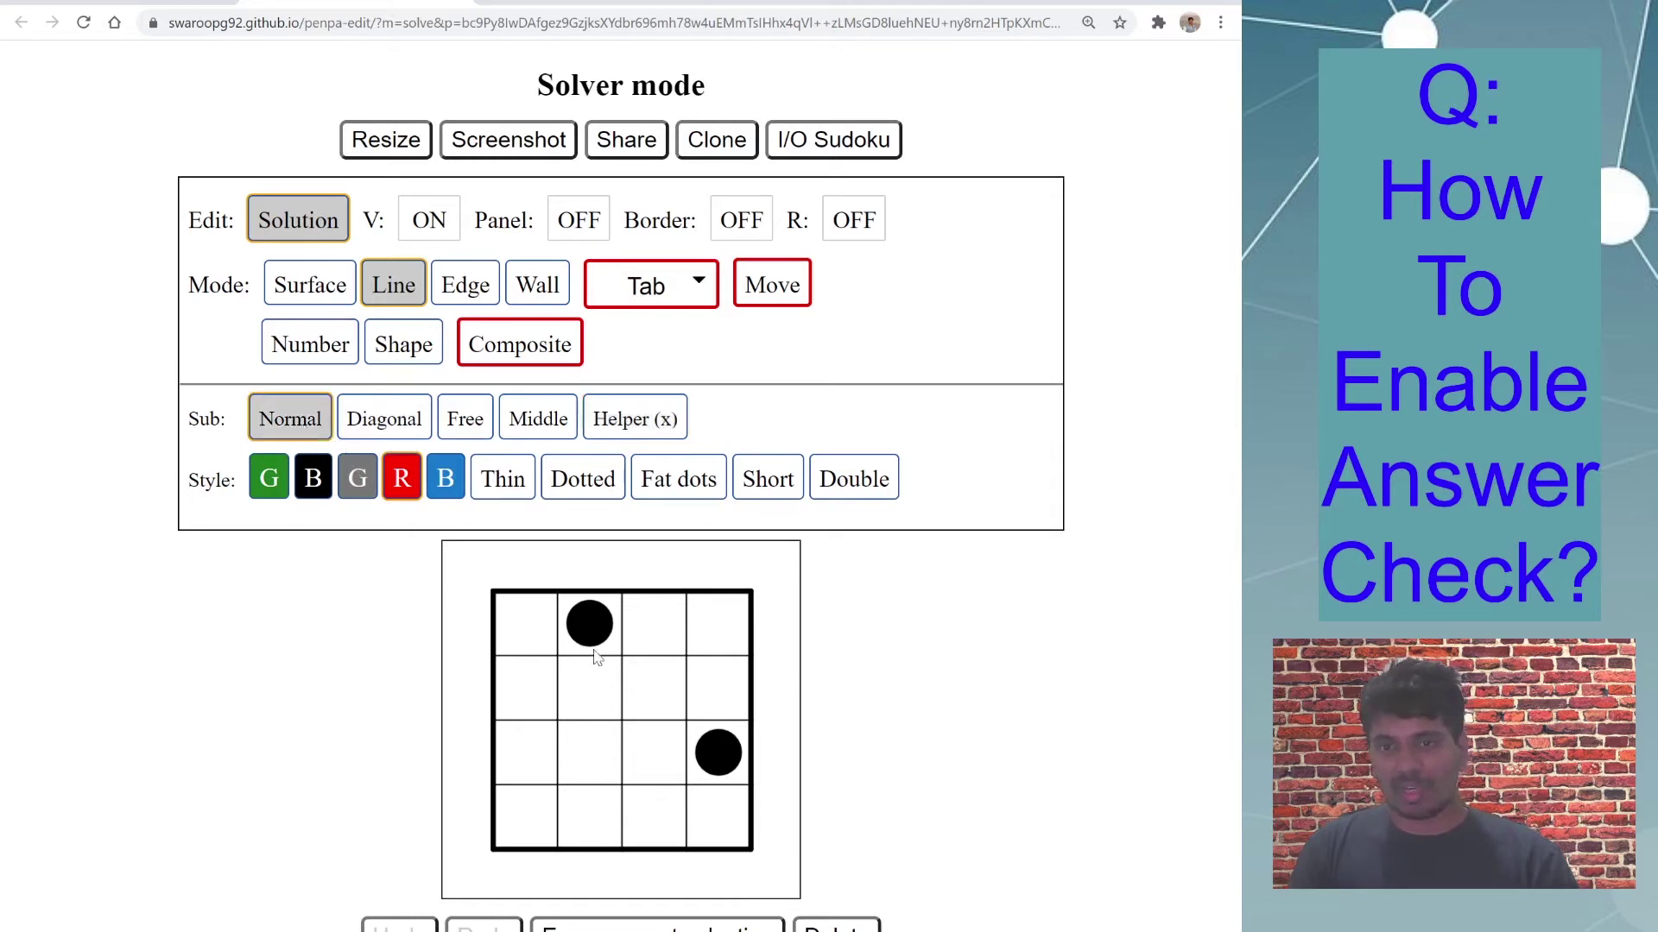
pyautogui.click(263, 496)
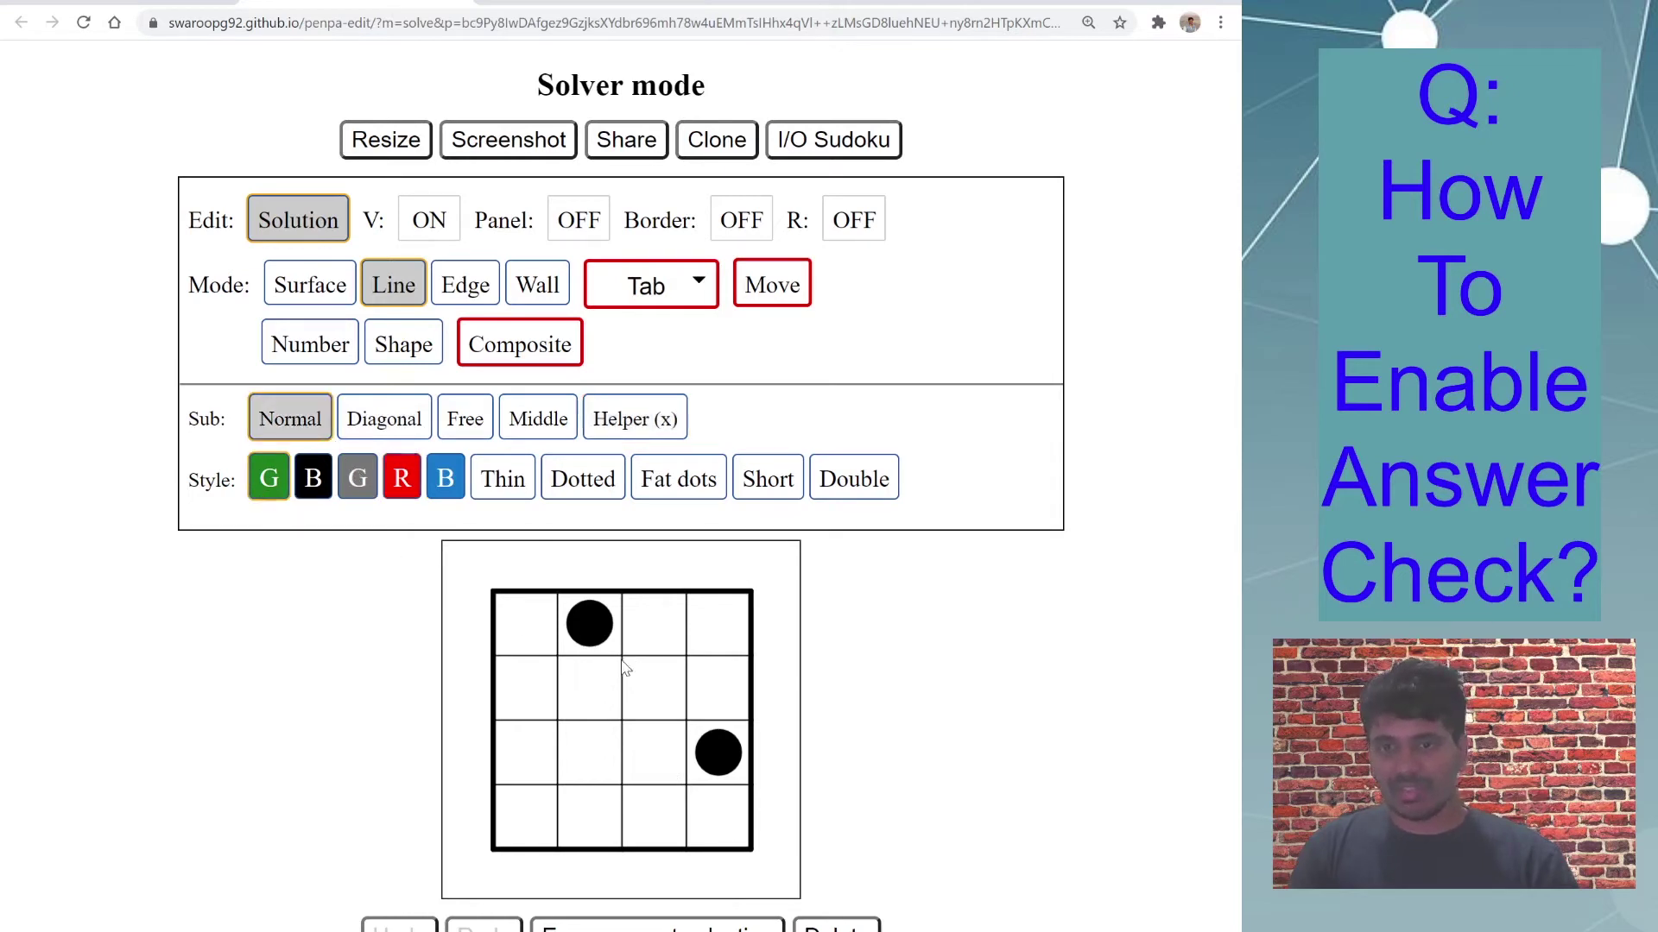
pyautogui.moveTo(602, 643); pyautogui.dragTo(618, 733)
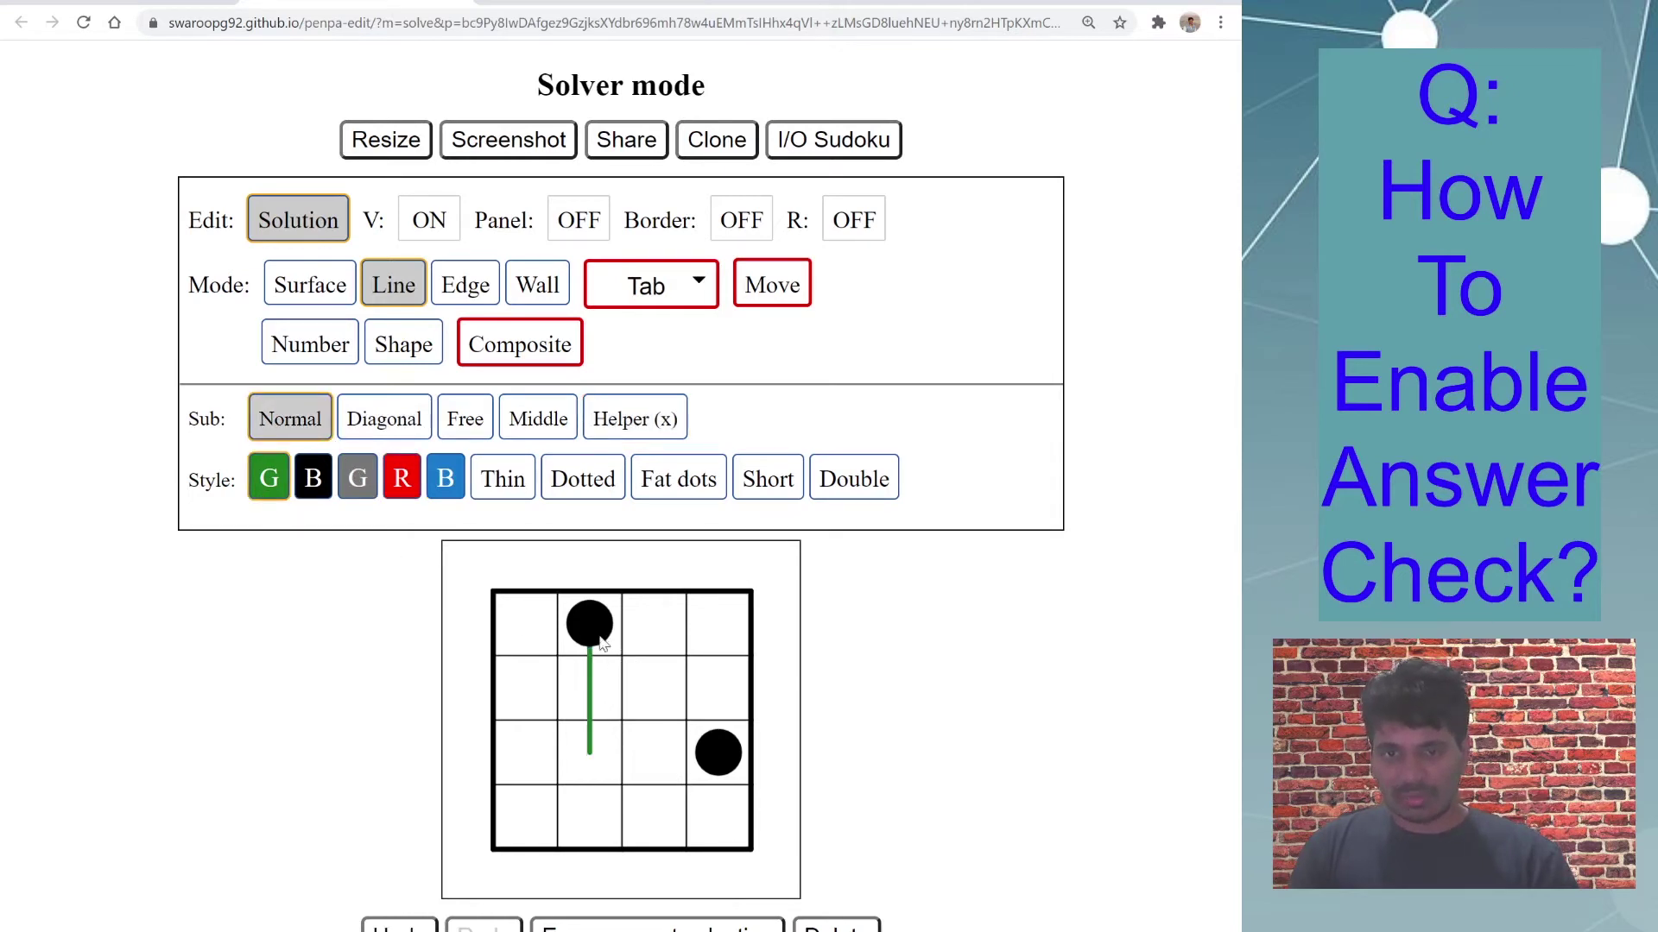
pyautogui.moveTo(616, 640)
pyautogui.mouseDown()
pyautogui.moveTo(726, 727)
pyautogui.moveTo(677, 775)
pyautogui.moveTo(591, 777)
pyautogui.mouseUp()
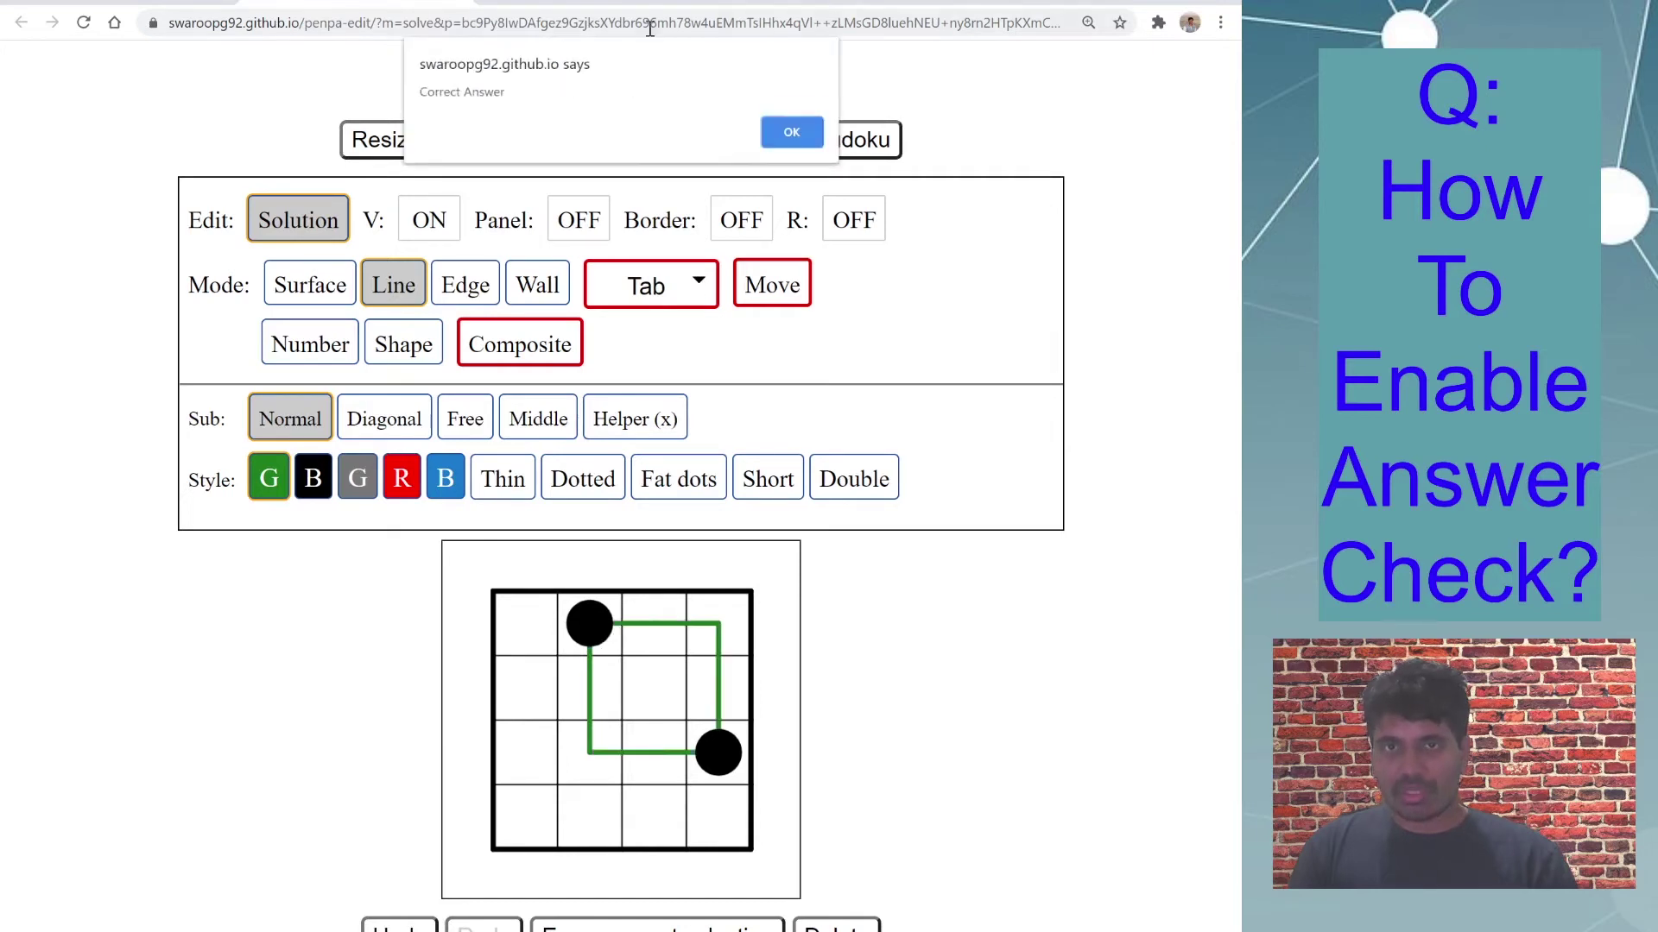
pyautogui.click(791, 137)
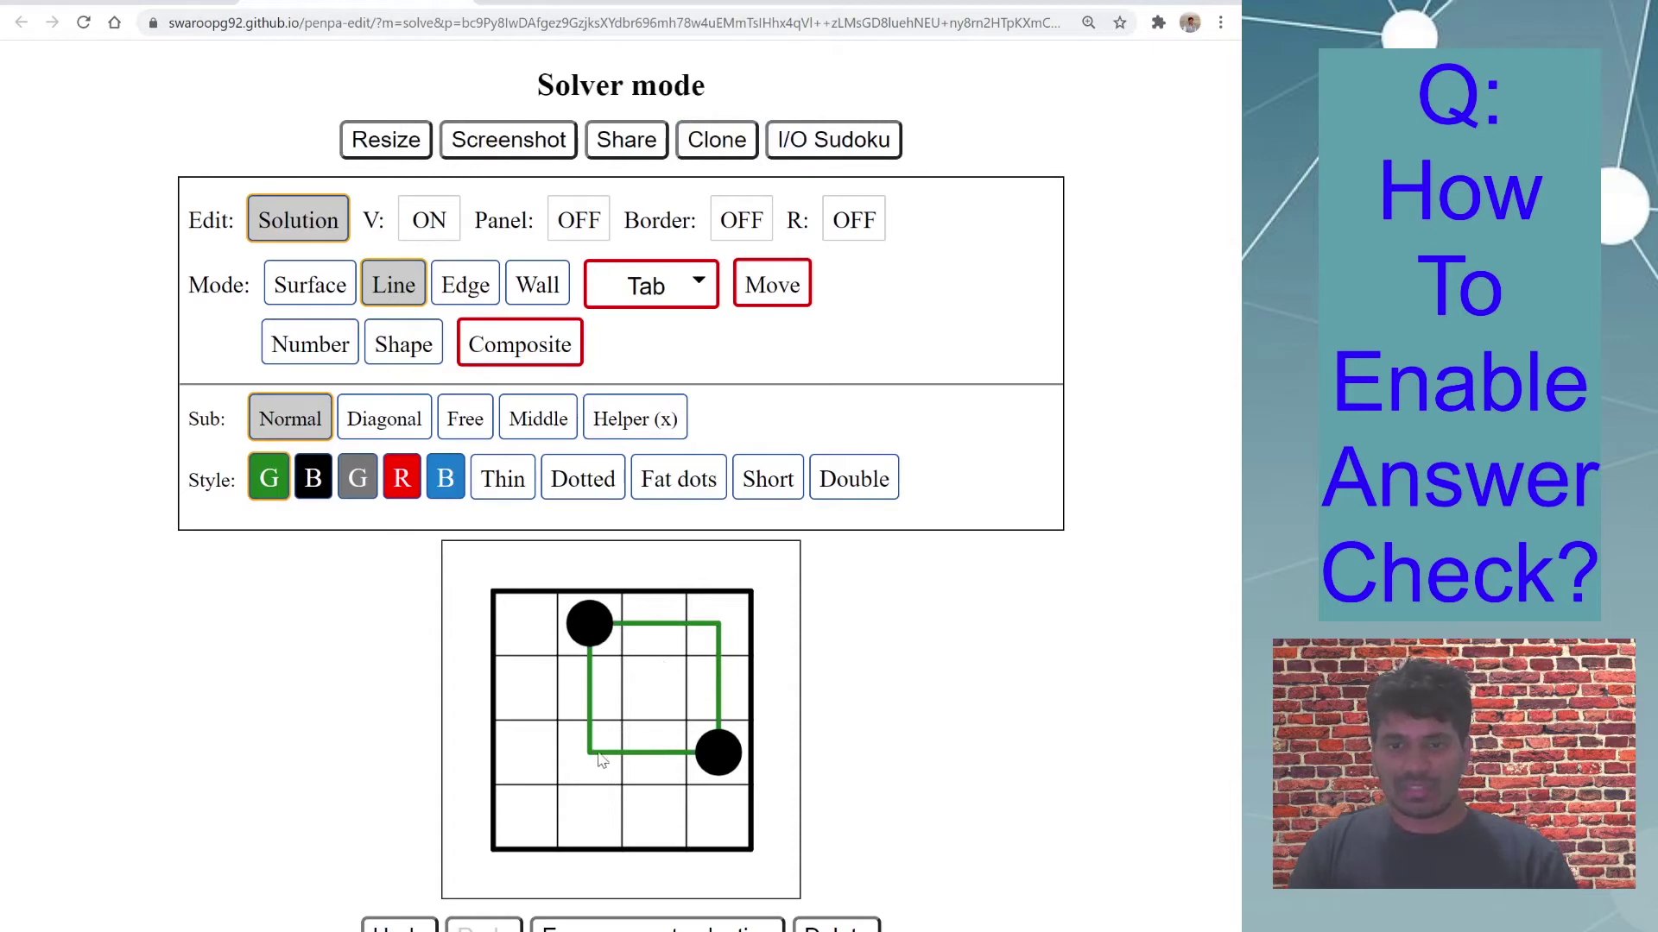
# Step: Test a red line in place of the green loop segment between rows 2 and 3 of column 2, and remove it again
pyautogui.moveTo(600, 760); pyautogui.dragTo(592, 716)
pyautogui.click(412, 473)
pyautogui.moveTo(596, 693); pyautogui.dragTo(601, 747)
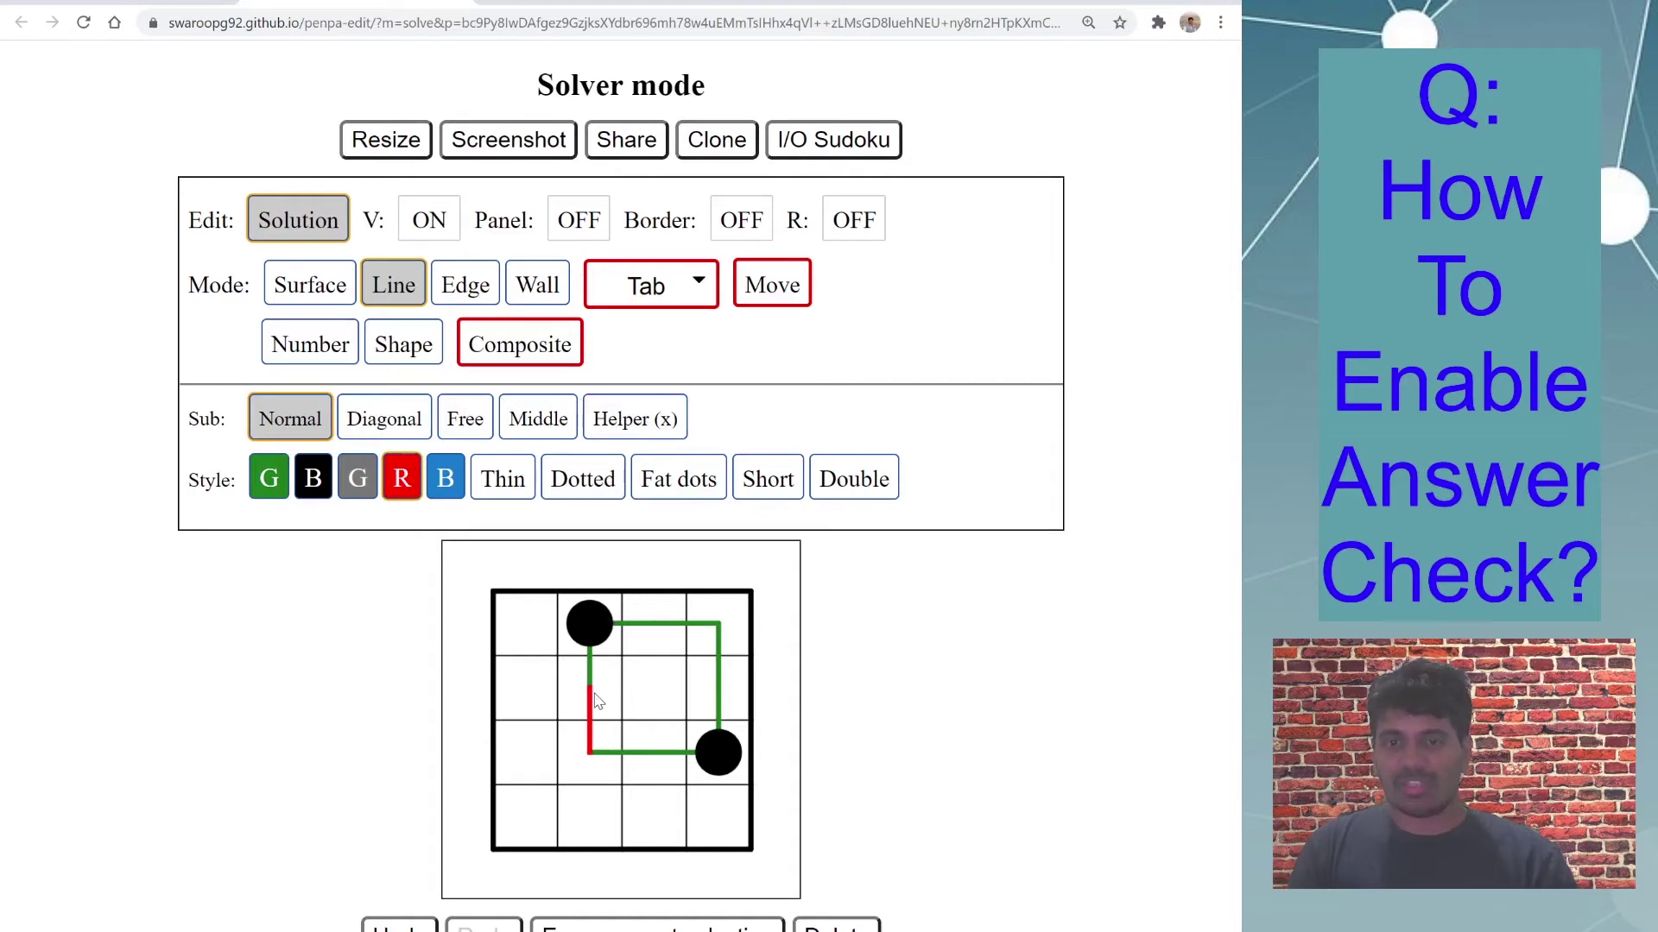
pyautogui.moveTo(596, 696); pyautogui.dragTo(594, 756)
# Step: Add helper crosses on both side borders of row 2's second cell and between the first two cells of row 3
pyautogui.click(655, 418)
pyautogui.click(622, 689)
pyautogui.click(557, 688)
pyautogui.click(557, 753)
# Step: Try a blue normal line for the missing loop segment between rows 2 and 3 of column 2, and erase it
pyautogui.click(446, 486)
pyautogui.click(592, 724)
pyautogui.click(590, 717)
pyautogui.click(290, 419)
pyautogui.moveTo(594, 717); pyautogui.dragTo(594, 779)
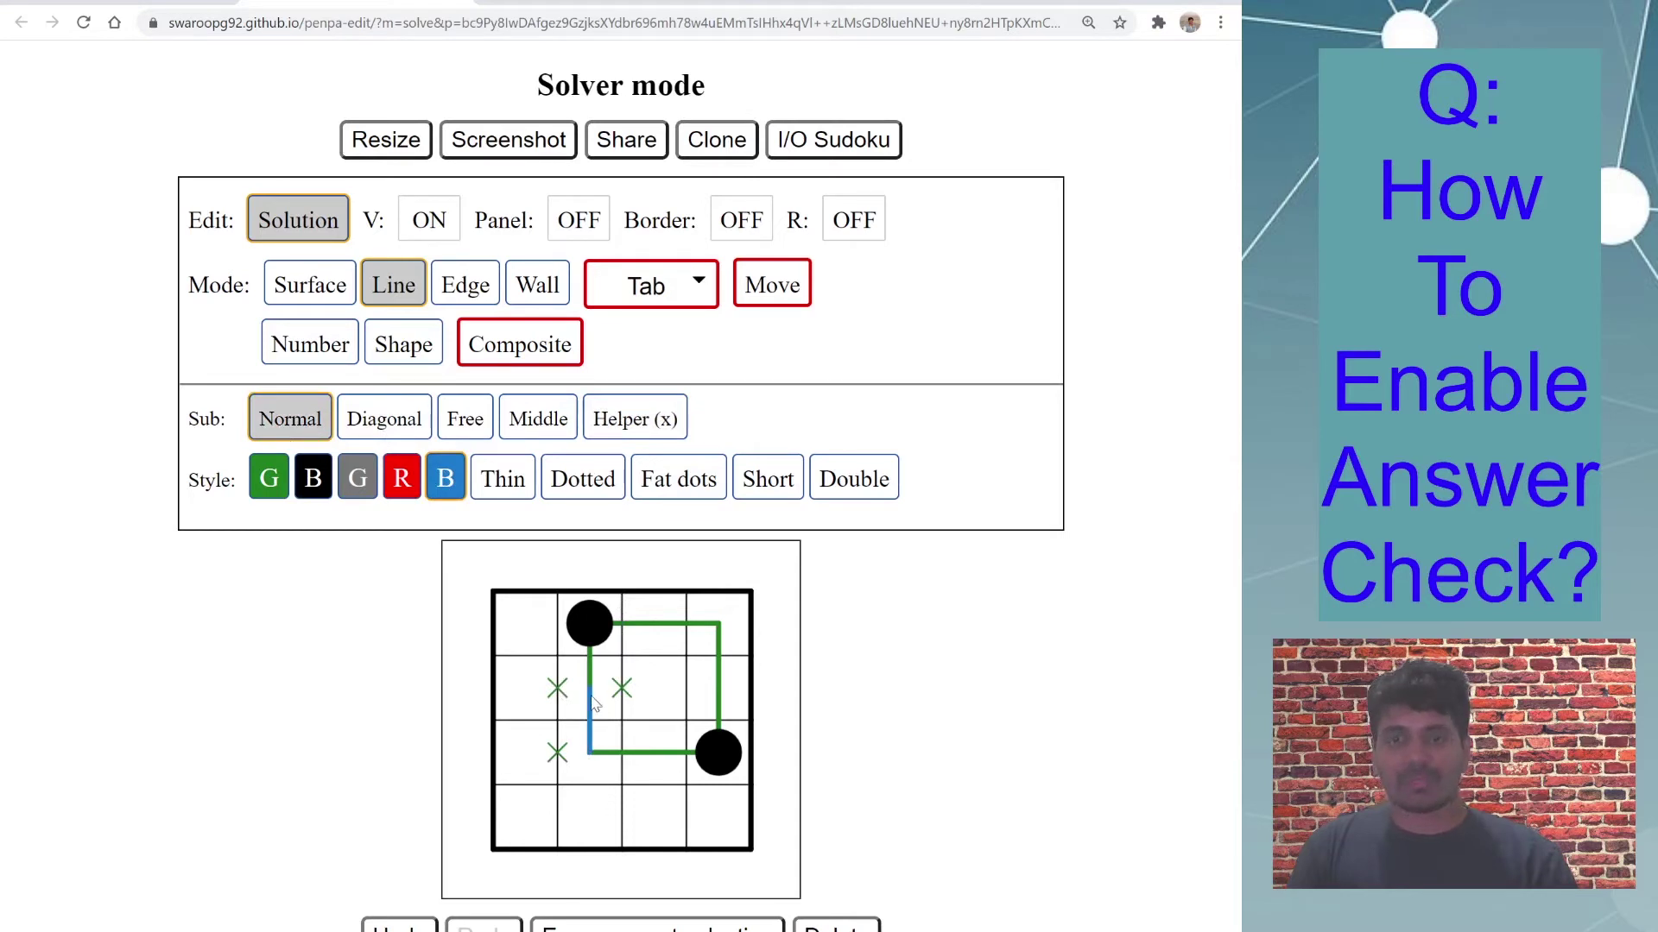
pyautogui.moveTo(593, 704); pyautogui.dragTo(594, 768)
# Step: Close the loop again with a green line between rows 2 and 3 of column 2
pyautogui.click(270, 485)
pyautogui.moveTo(596, 708); pyautogui.dragTo(594, 767)
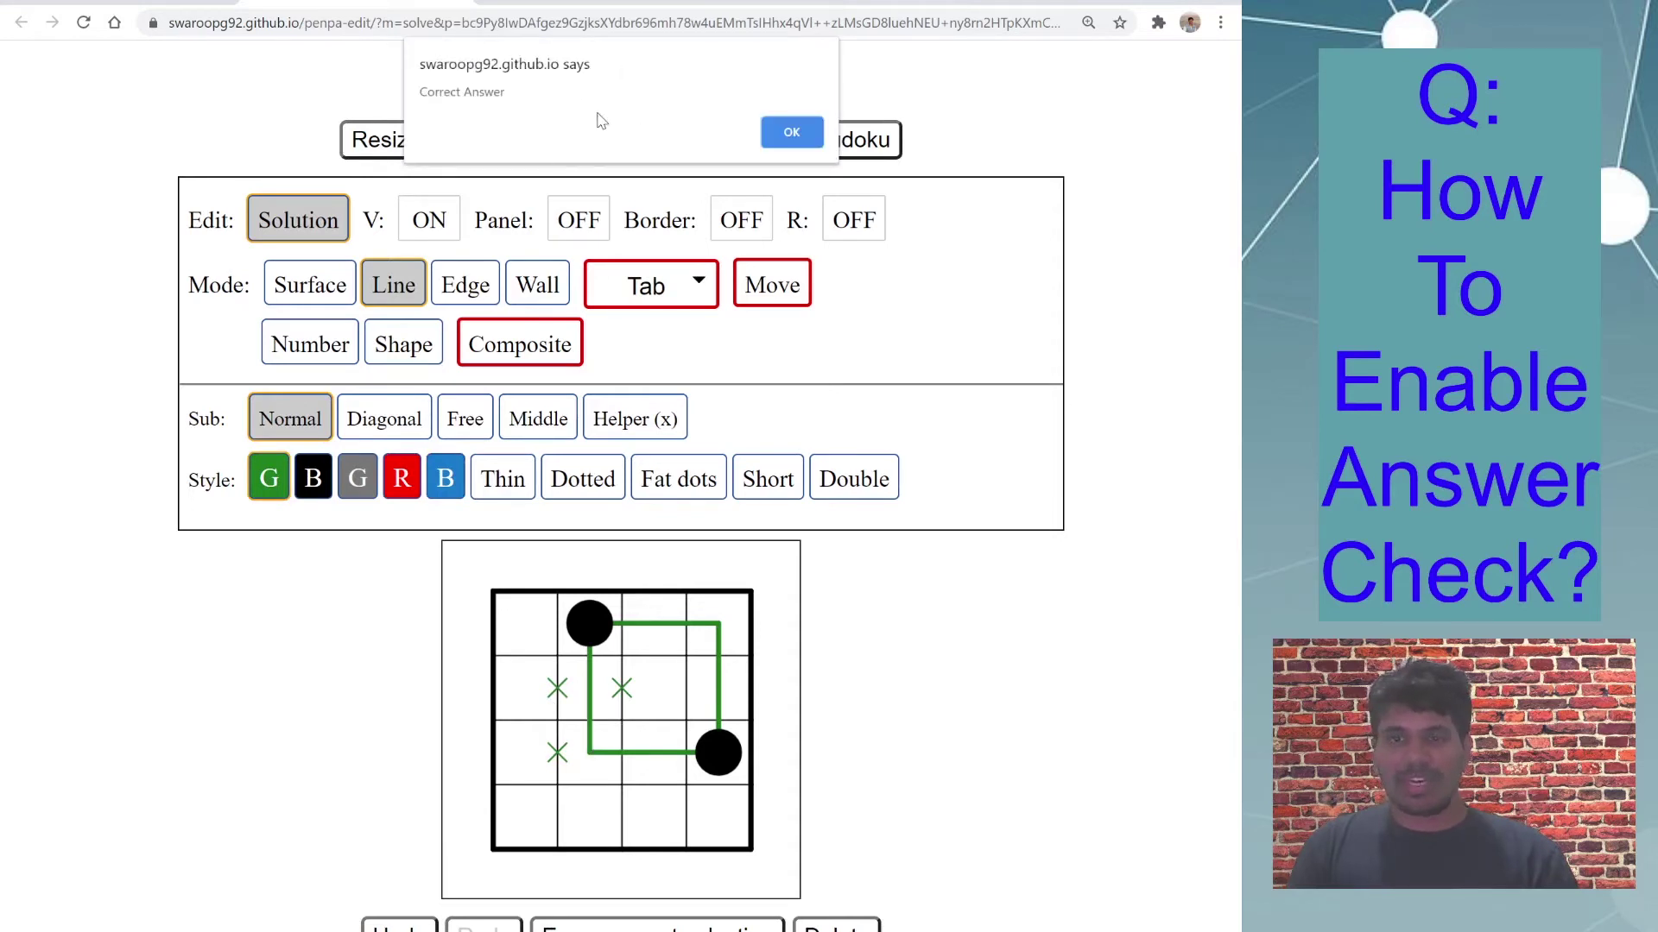
pyautogui.click(776, 138)
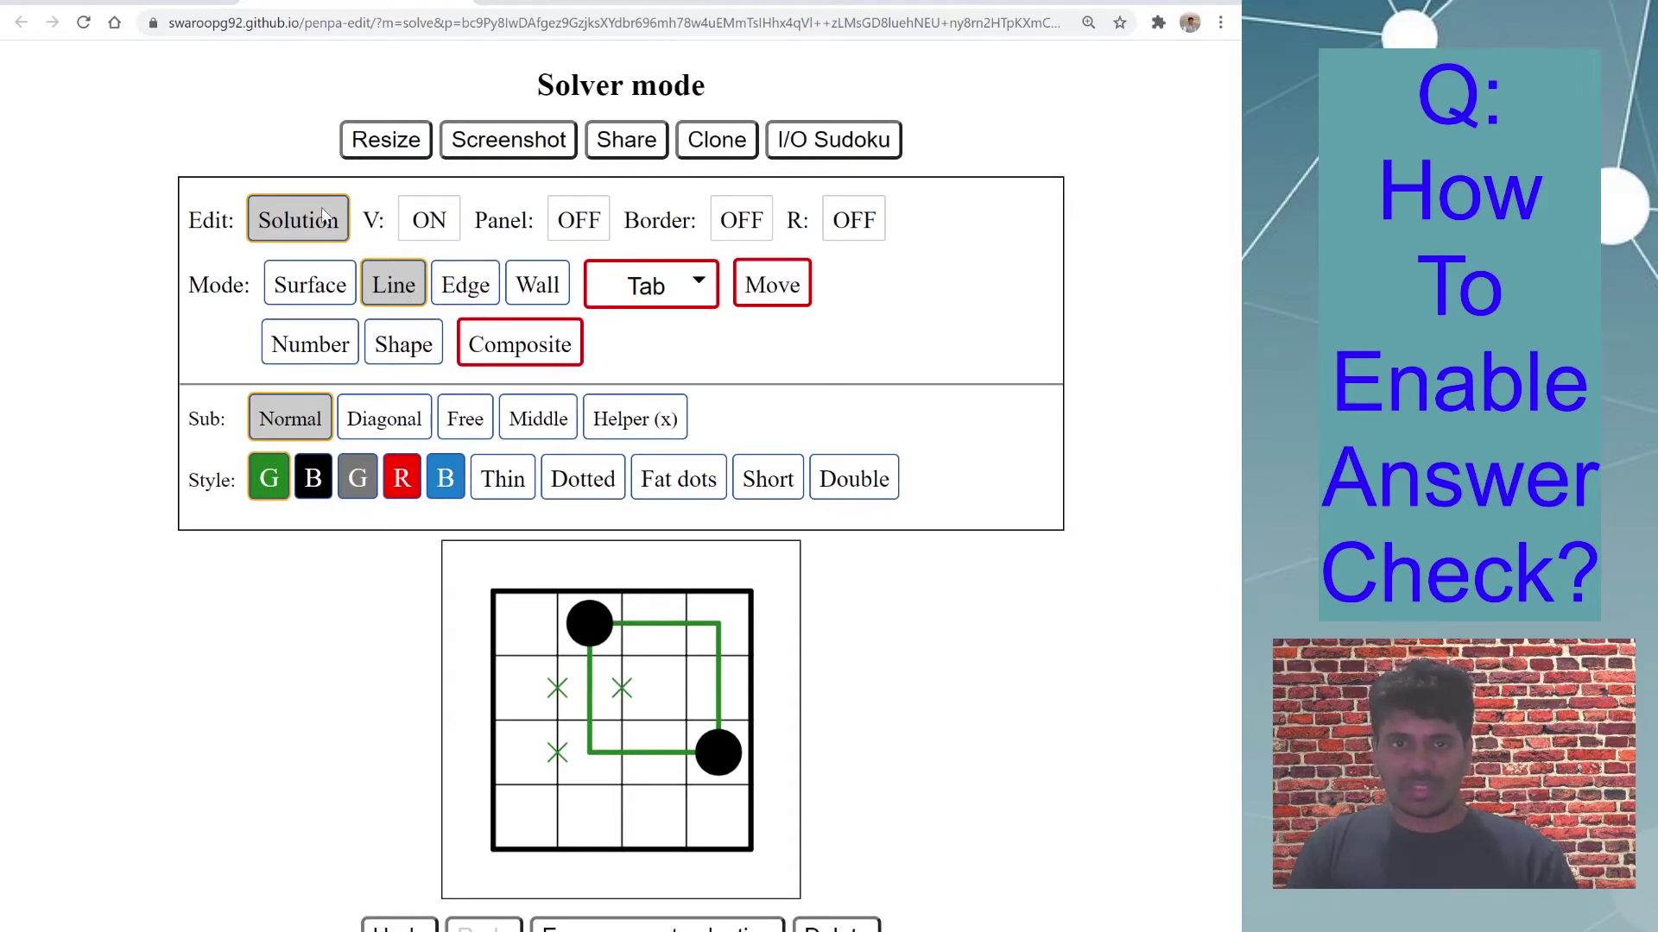
# Step: Return to the setter tab and delete all solution elements and all problem elements of the loop puzzle
pyautogui.click(173, 3)
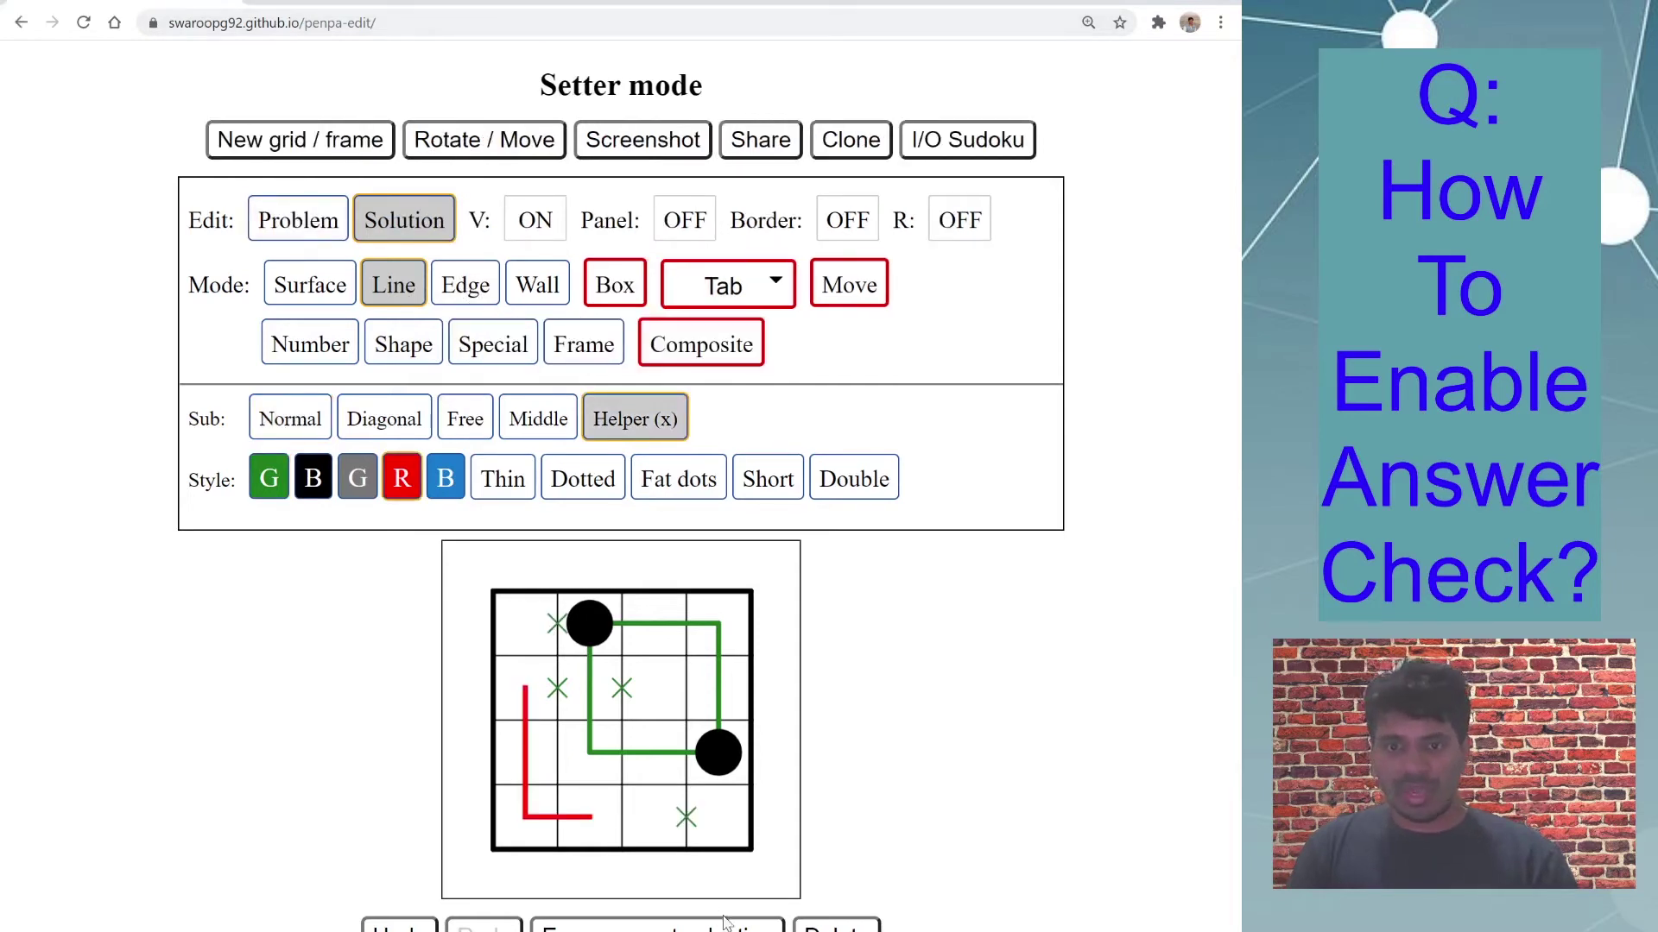
pyautogui.click(836, 927)
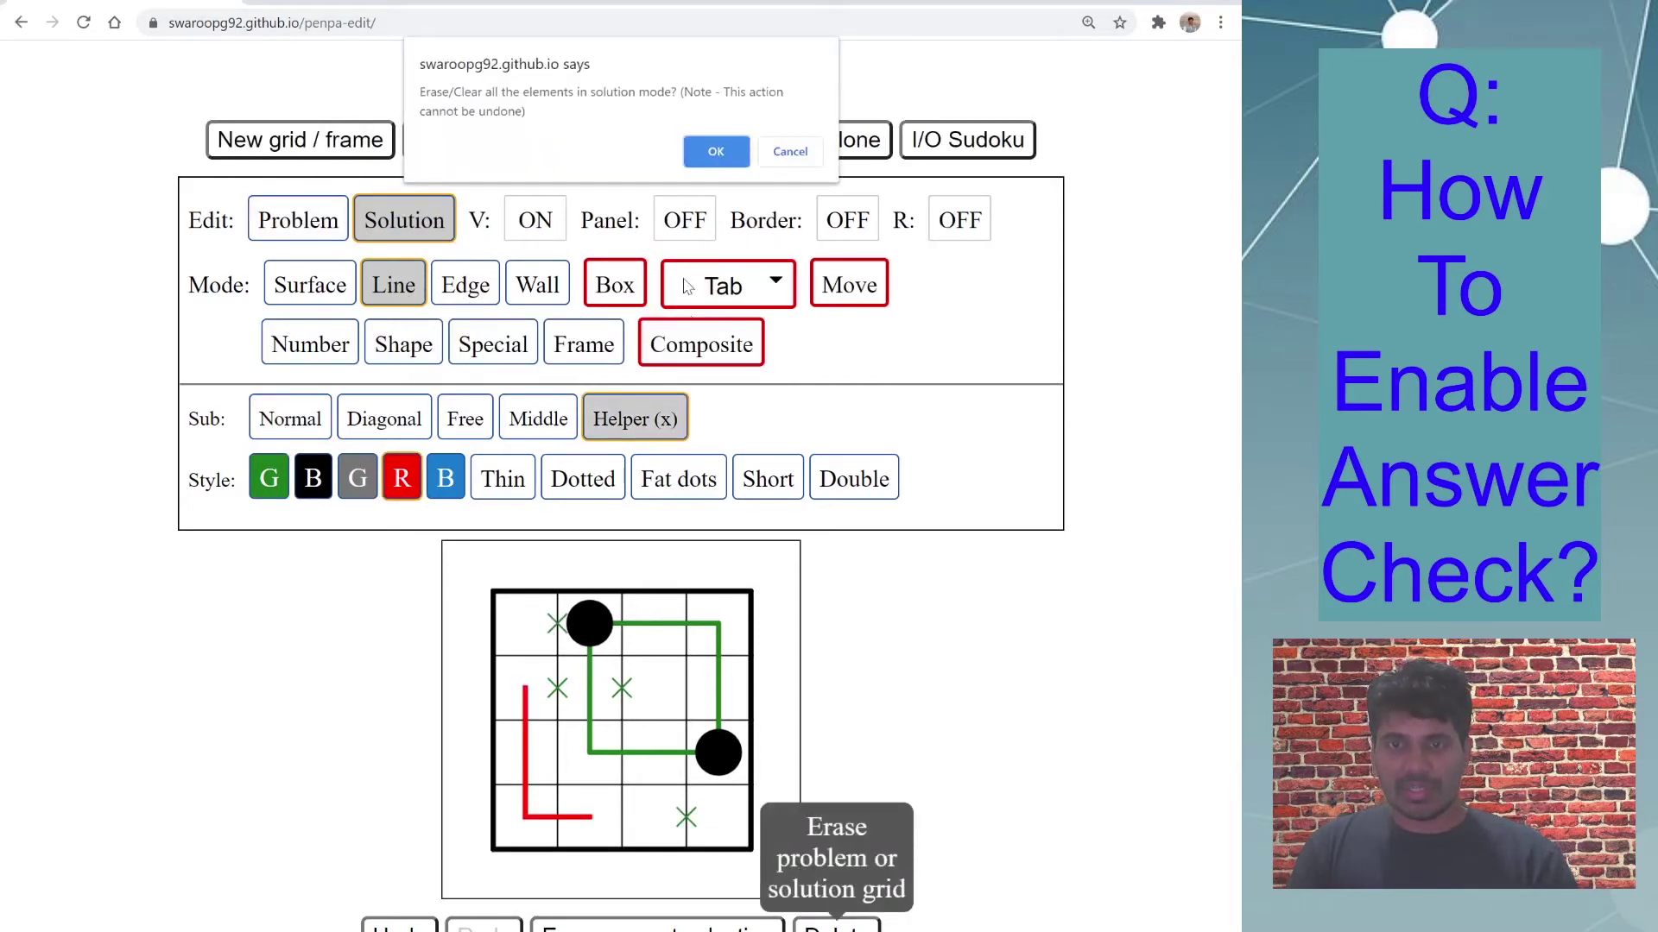
pyautogui.click(697, 155)
pyautogui.click(333, 240)
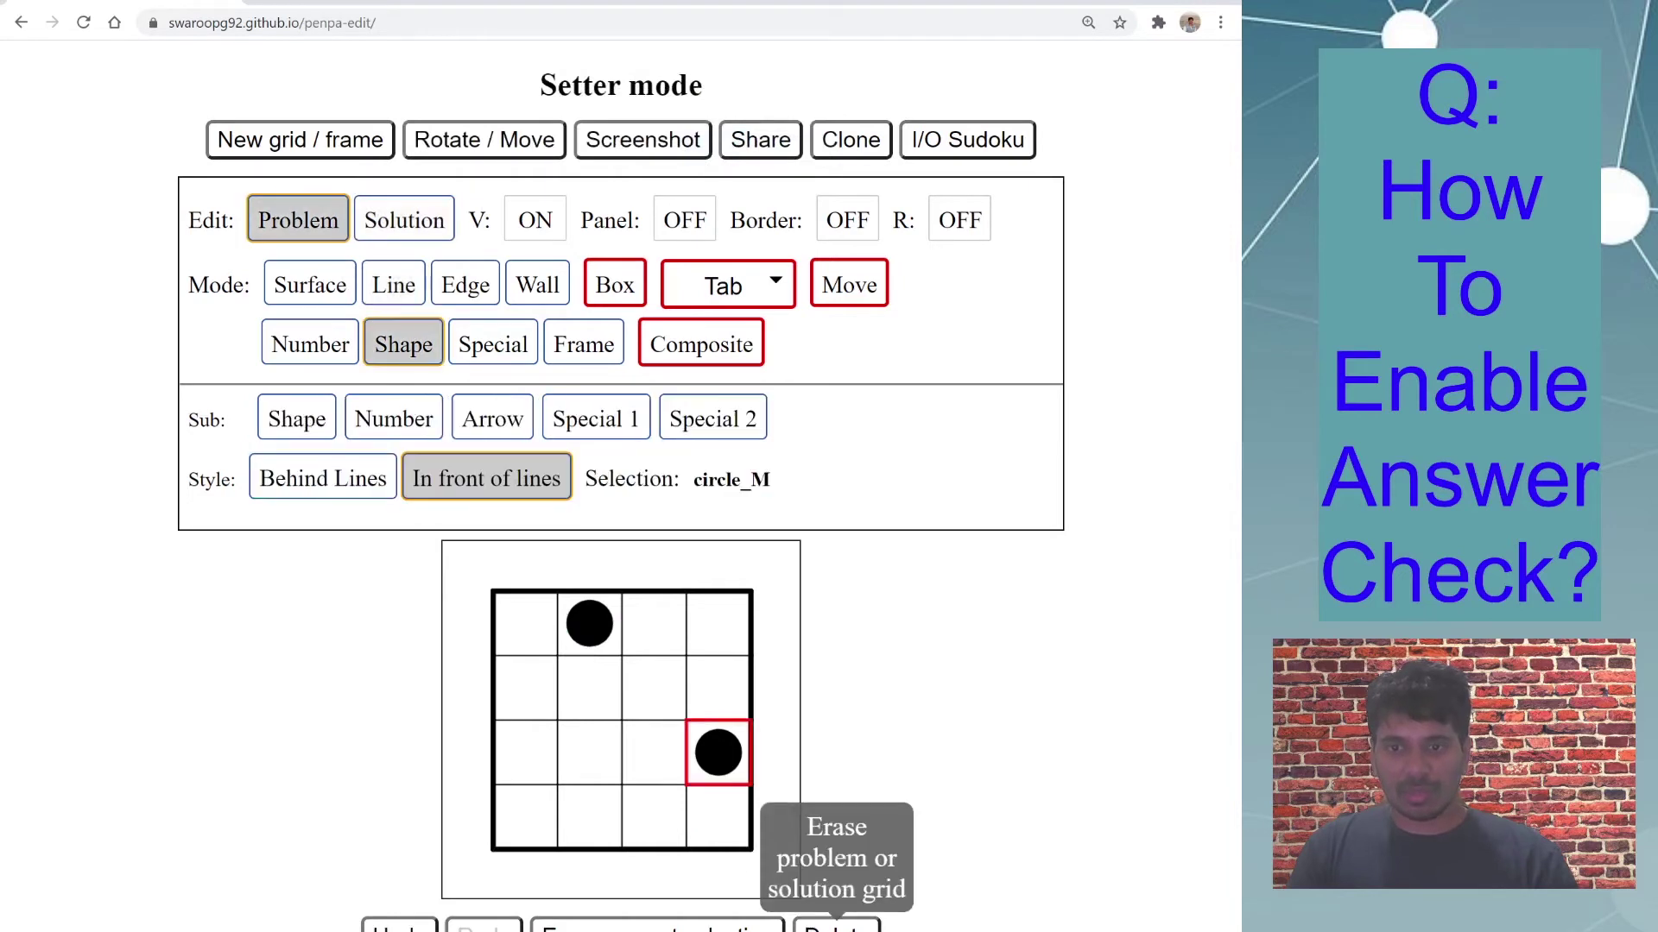
pyautogui.click(836, 927)
pyautogui.click(719, 155)
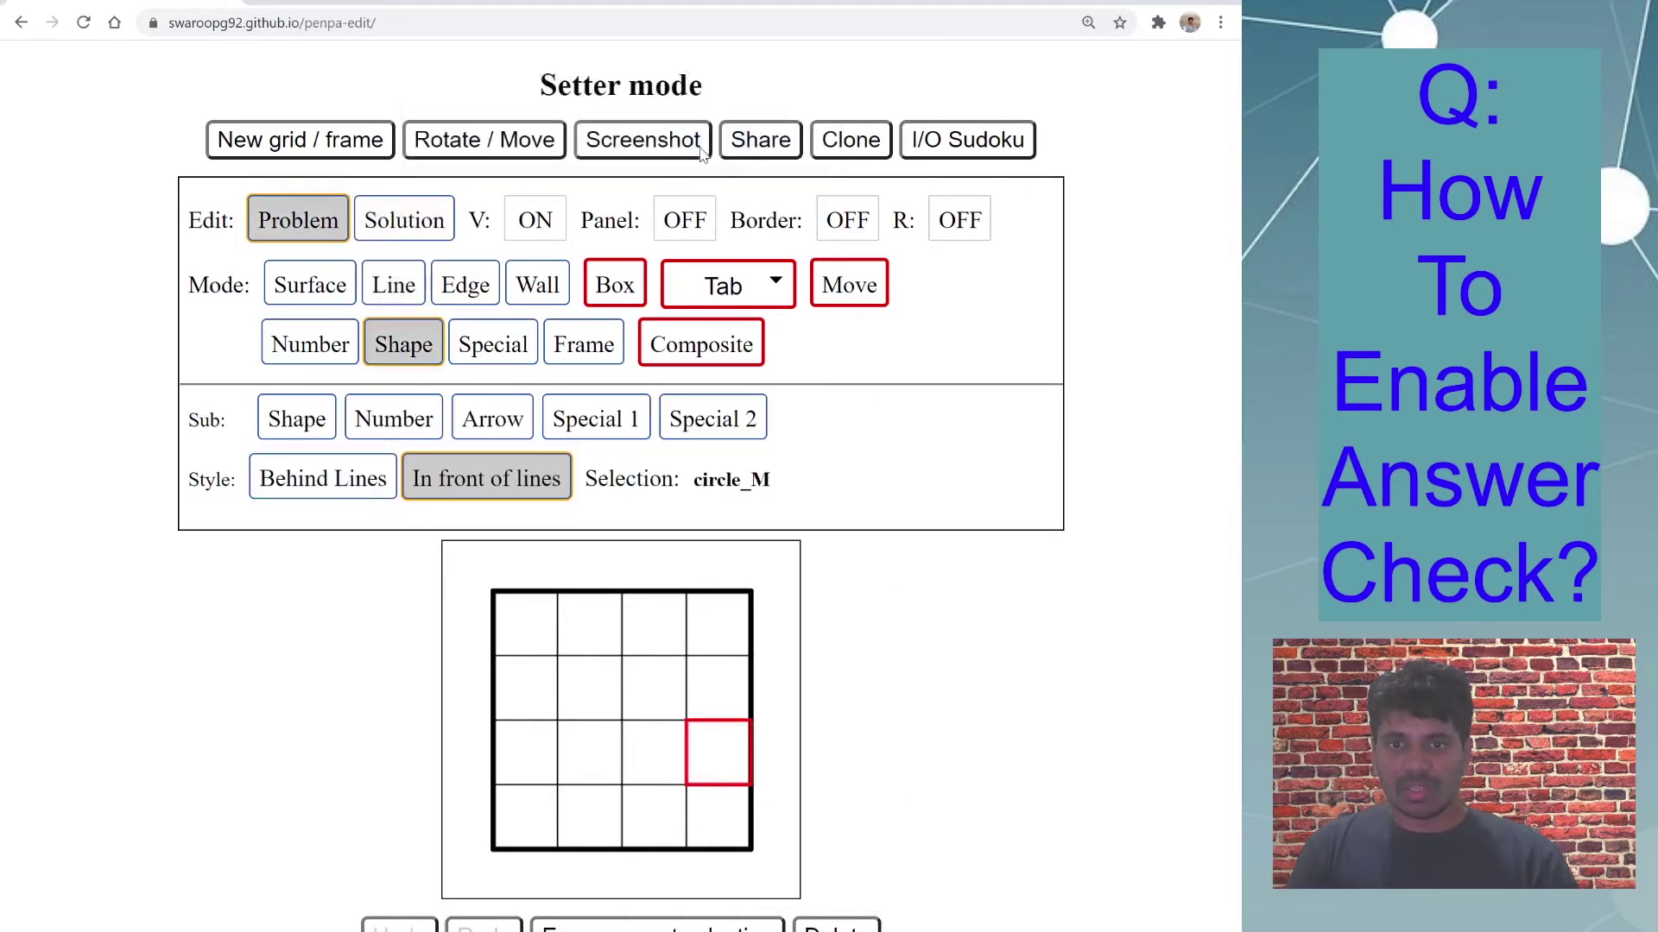
# Step: Reset the board to a square dotted grid with 3 rows and 3 columns
pyautogui.click(317, 148)
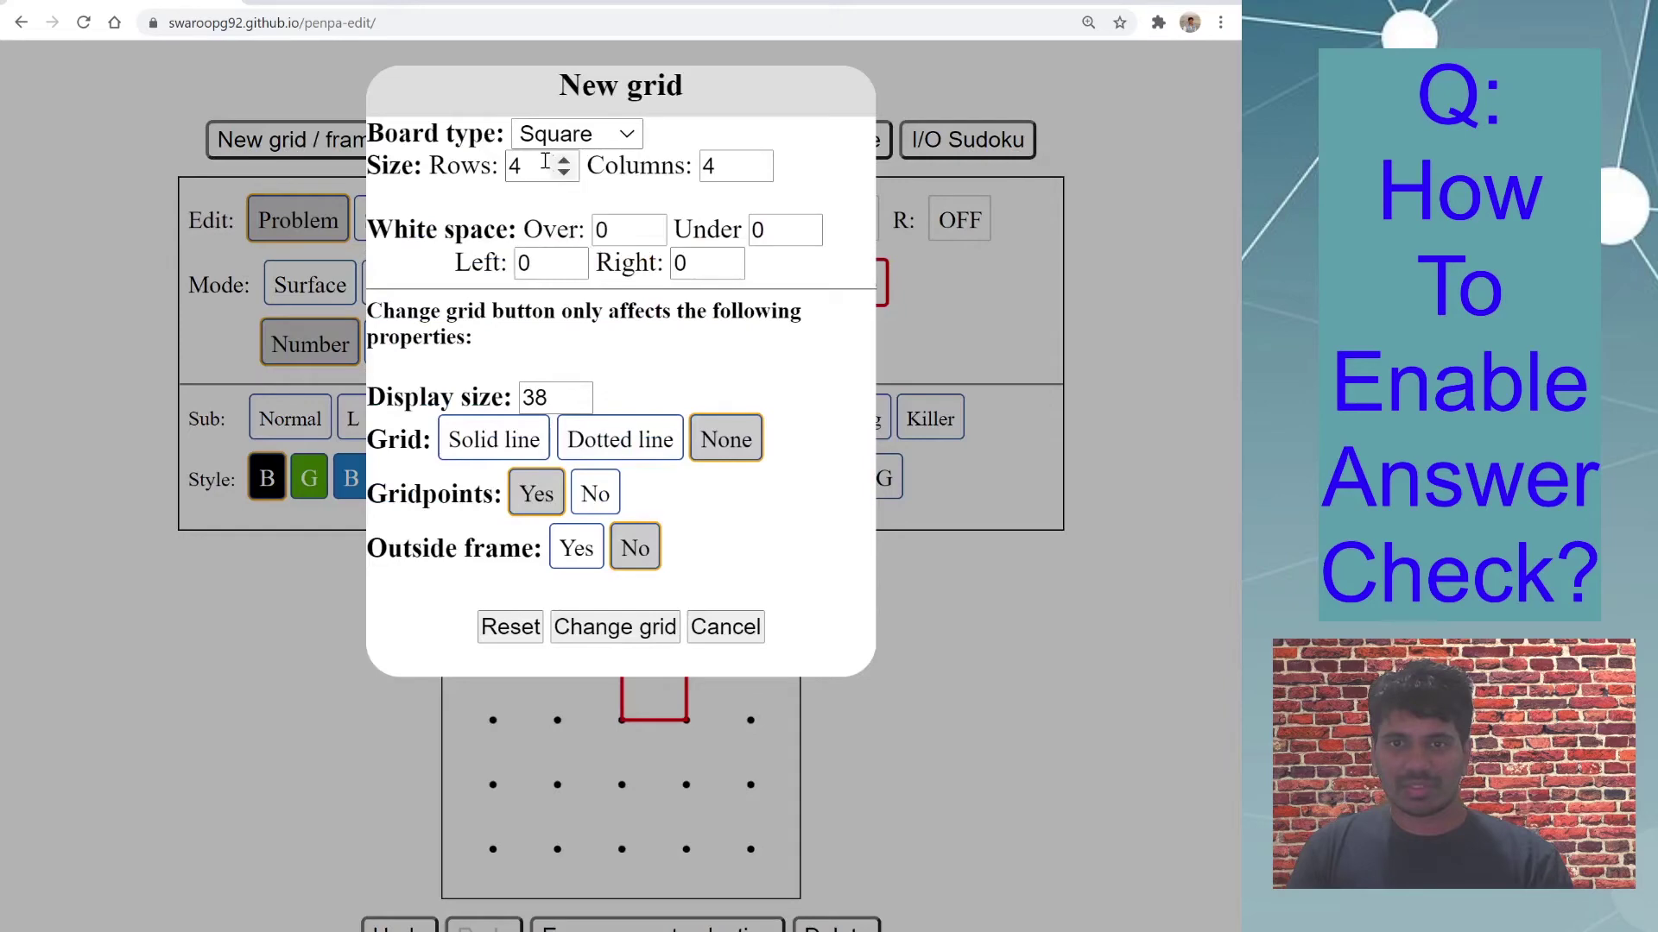
pyautogui.moveTo(542, 164); pyautogui.dragTo(460, 171)
pyautogui.write('3')
pyautogui.moveTo(744, 166); pyautogui.dragTo(689, 171)
pyautogui.write('3')
pyautogui.click(590, 637)
pyautogui.click(304, 142)
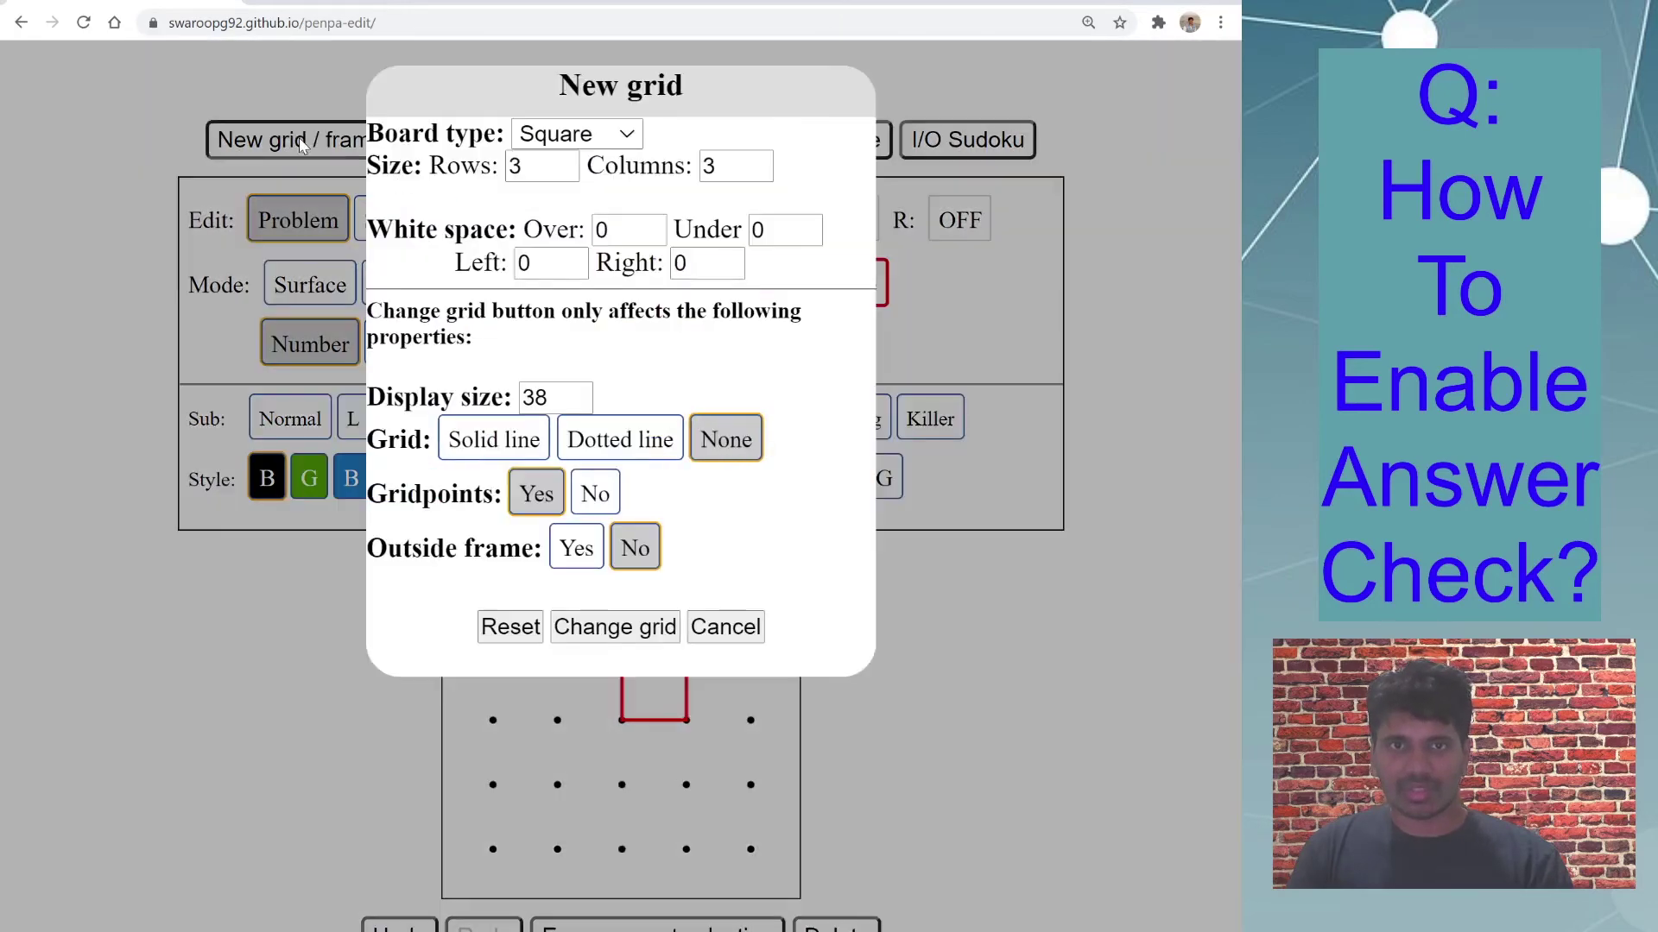
pyautogui.click(510, 628)
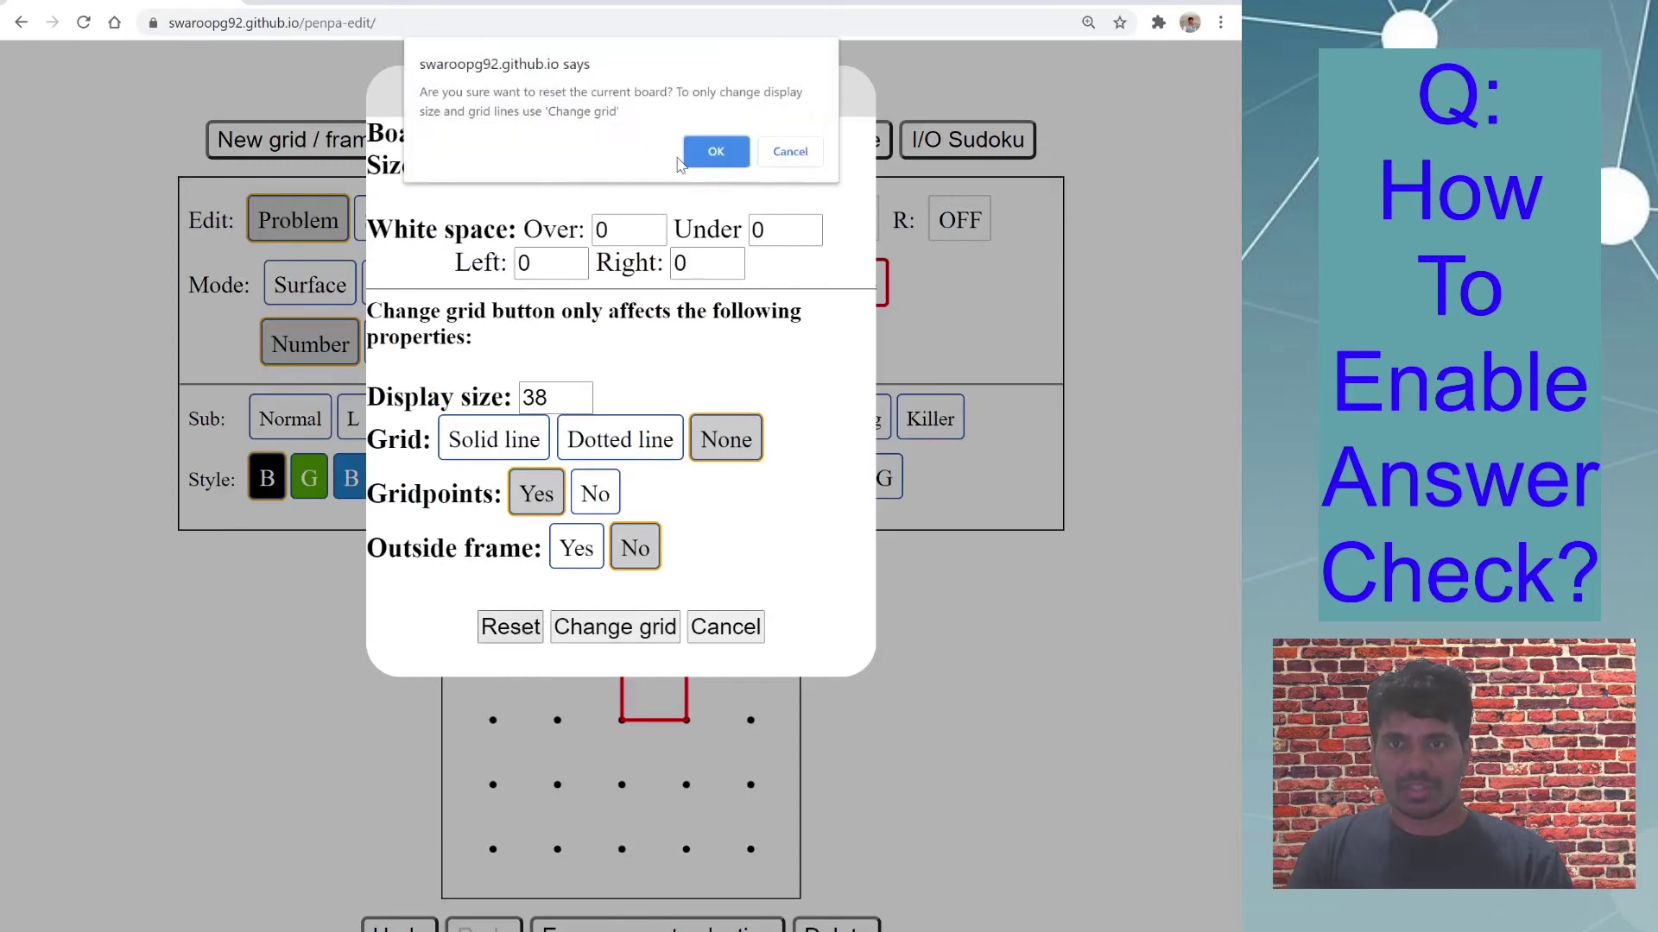
pyautogui.click(714, 153)
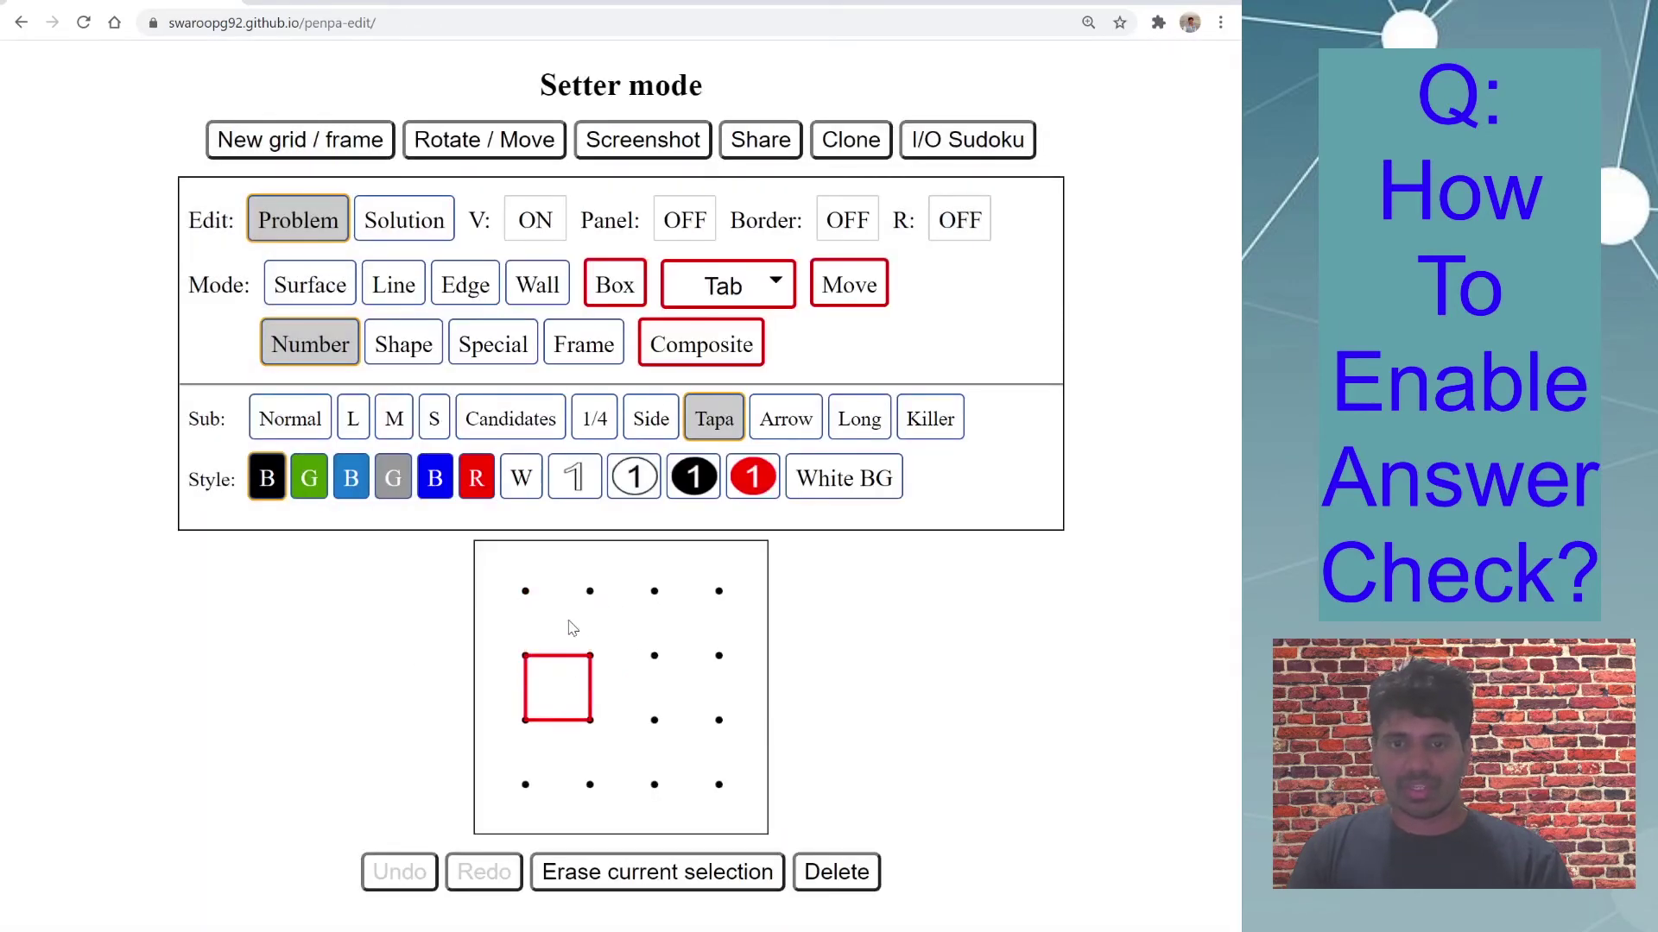
# Step: Enter the clues 1, 2 and 3 across row 1 of the problem
pyautogui.write('1')
pyautogui.click(628, 643)
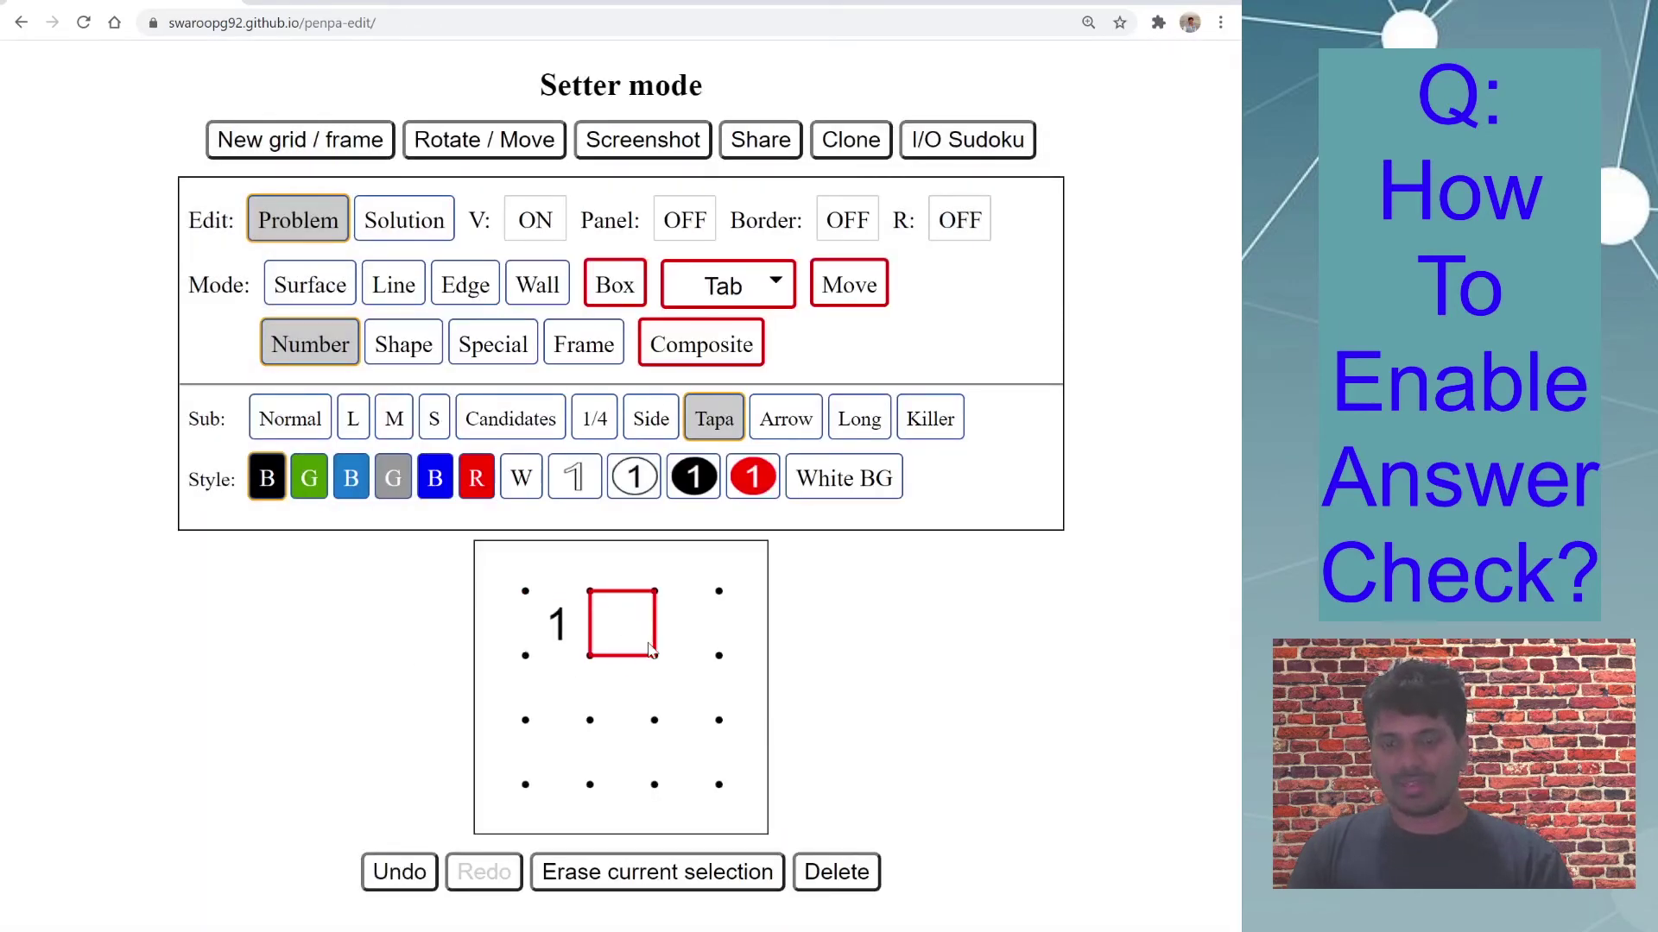
pyautogui.write('2')
pyautogui.click(665, 639)
pyautogui.write('3')
pyautogui.click(635, 691)
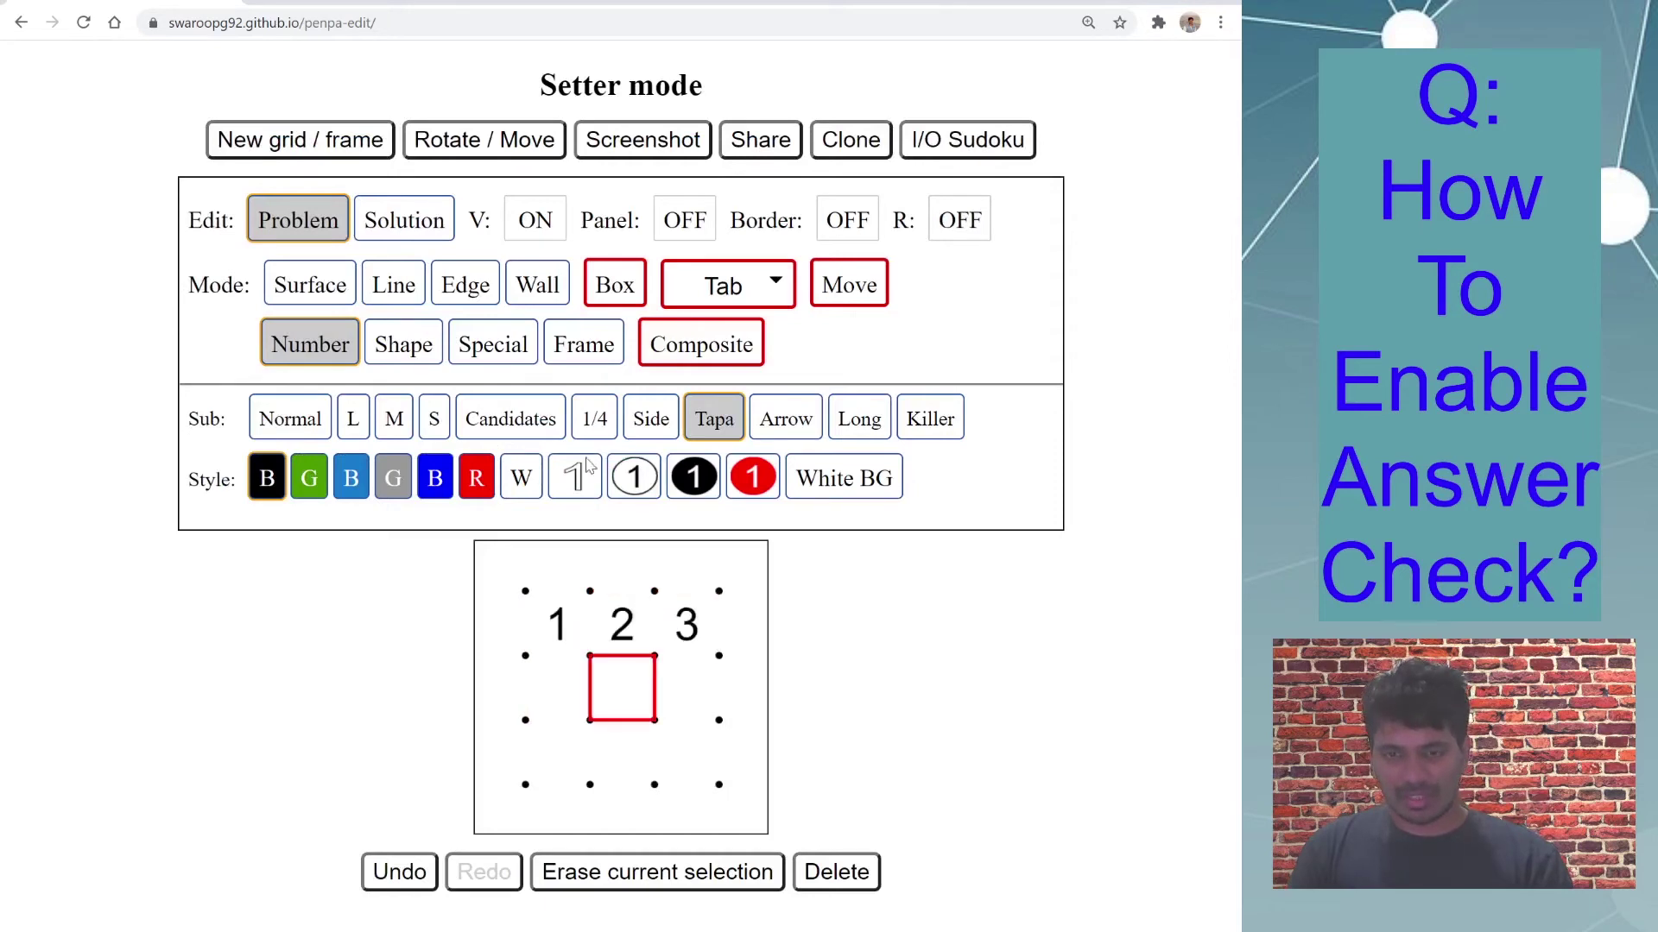
# Step: Draw green normal edges in the solution along the top and right sides of the cell with clue 3
pyautogui.click(394, 219)
pyautogui.click(622, 594)
pyautogui.click(639, 595)
pyautogui.click(272, 413)
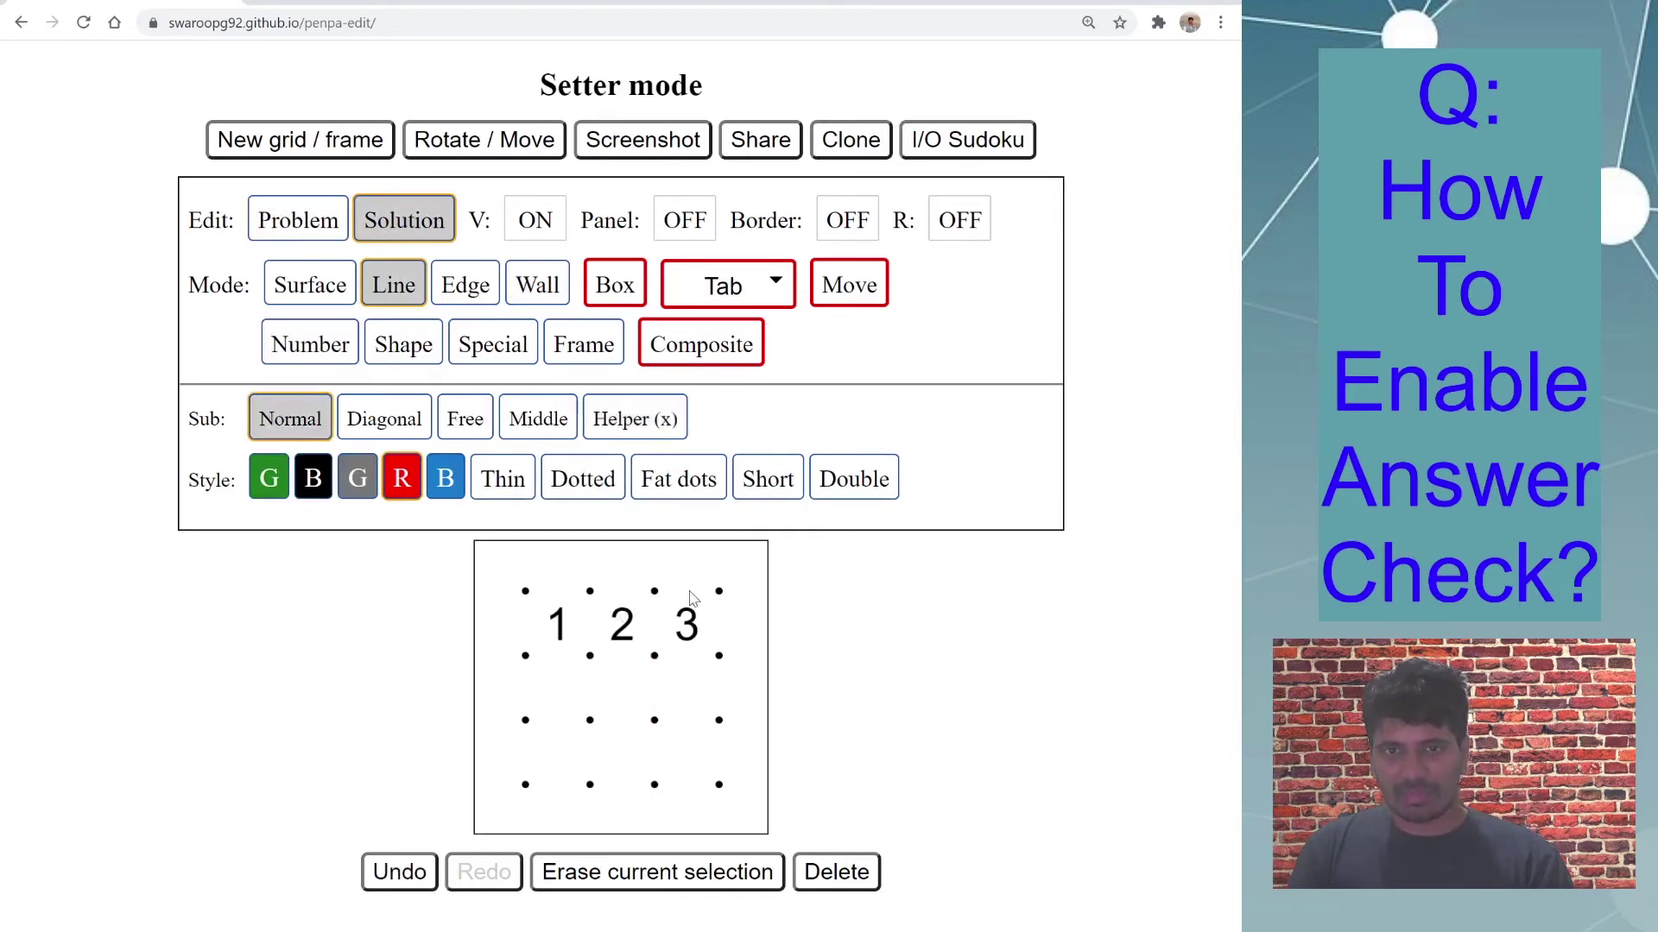
pyautogui.click(481, 295)
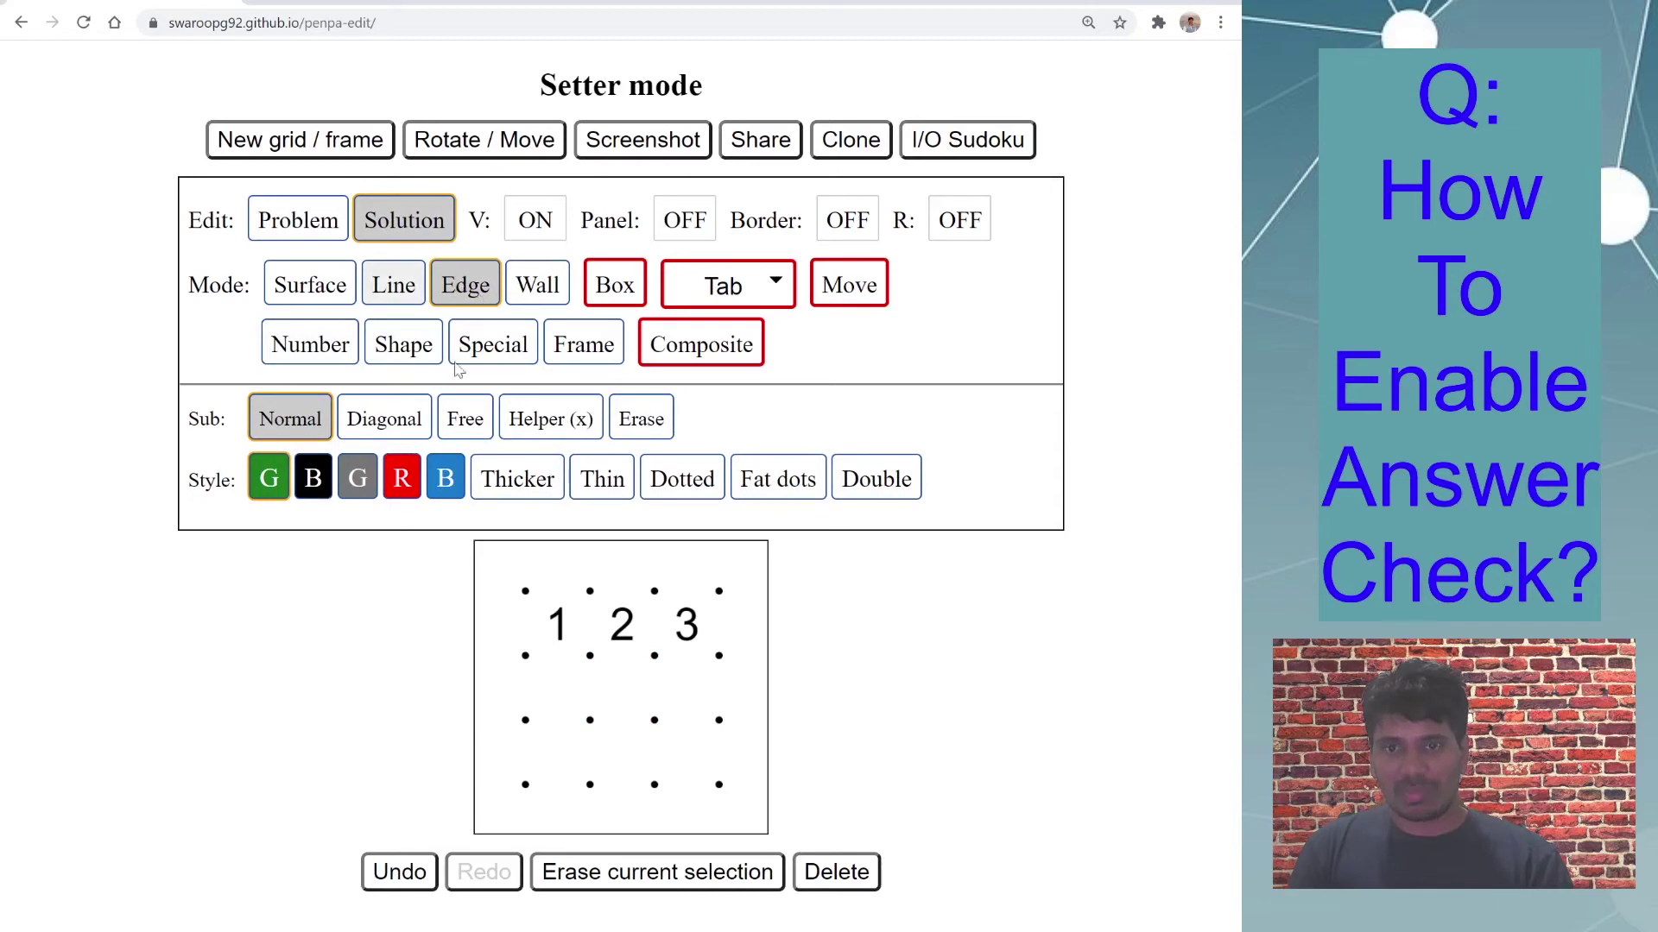
pyautogui.moveTo(691, 602)
pyautogui.mouseDown()
pyautogui.moveTo(725, 621)
pyautogui.moveTo(728, 670)
pyautogui.mouseUp()
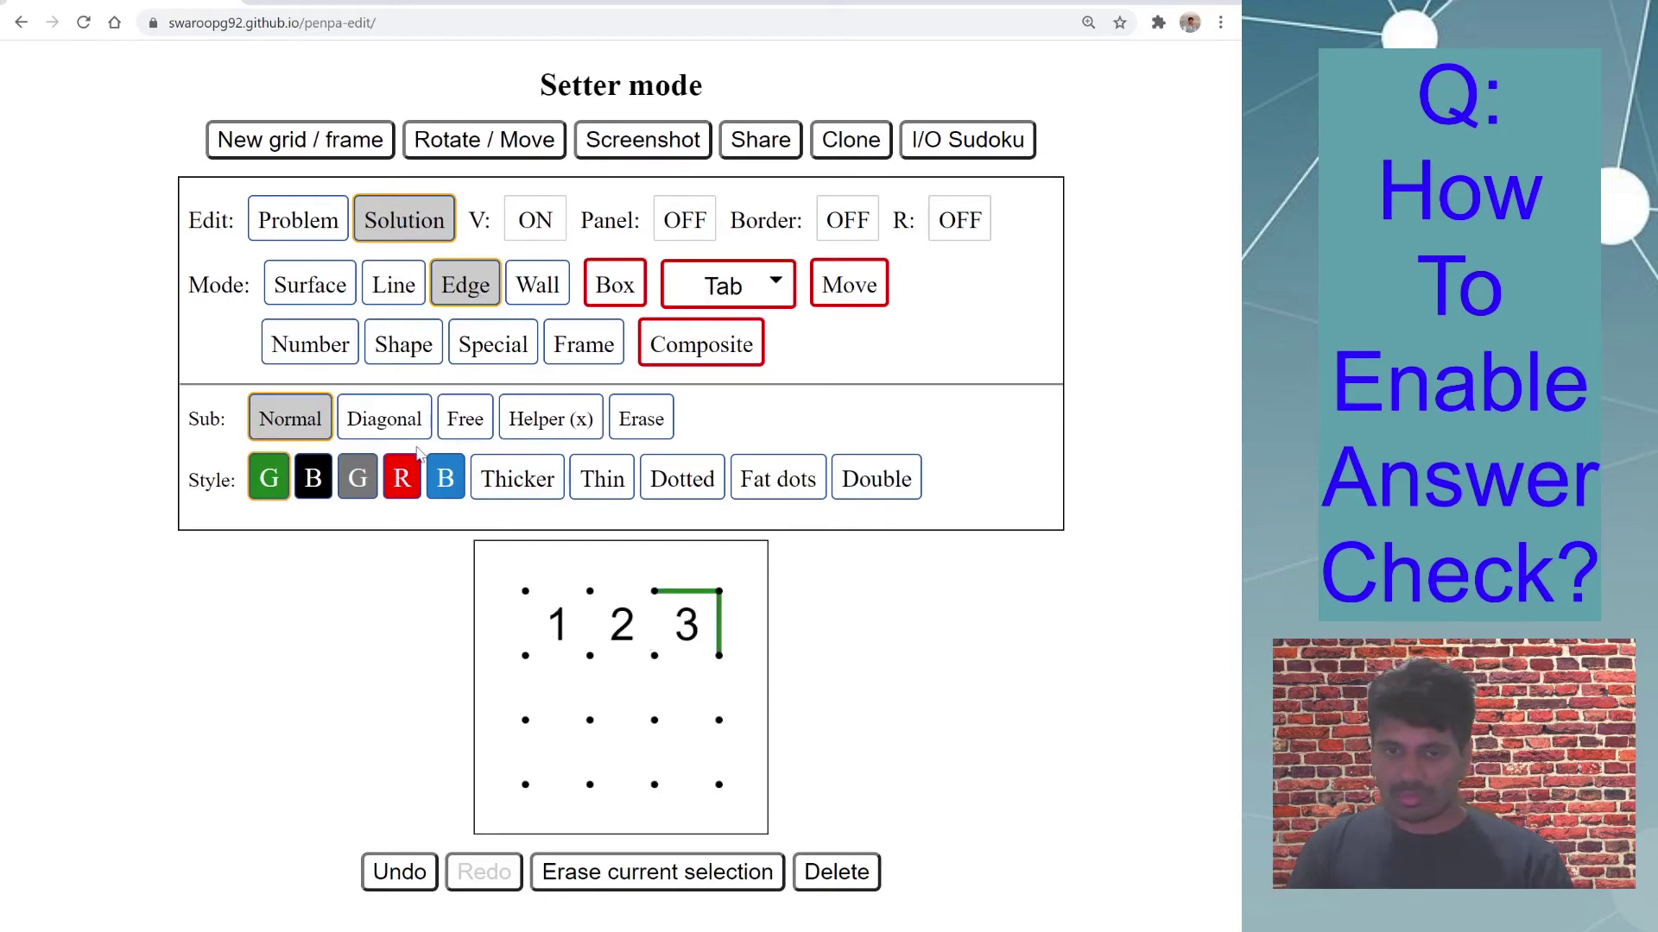
# Step: Add problem clues 1 and 2 in row 2's first two cells and 1 in row 3's third cell
pyautogui.click(314, 232)
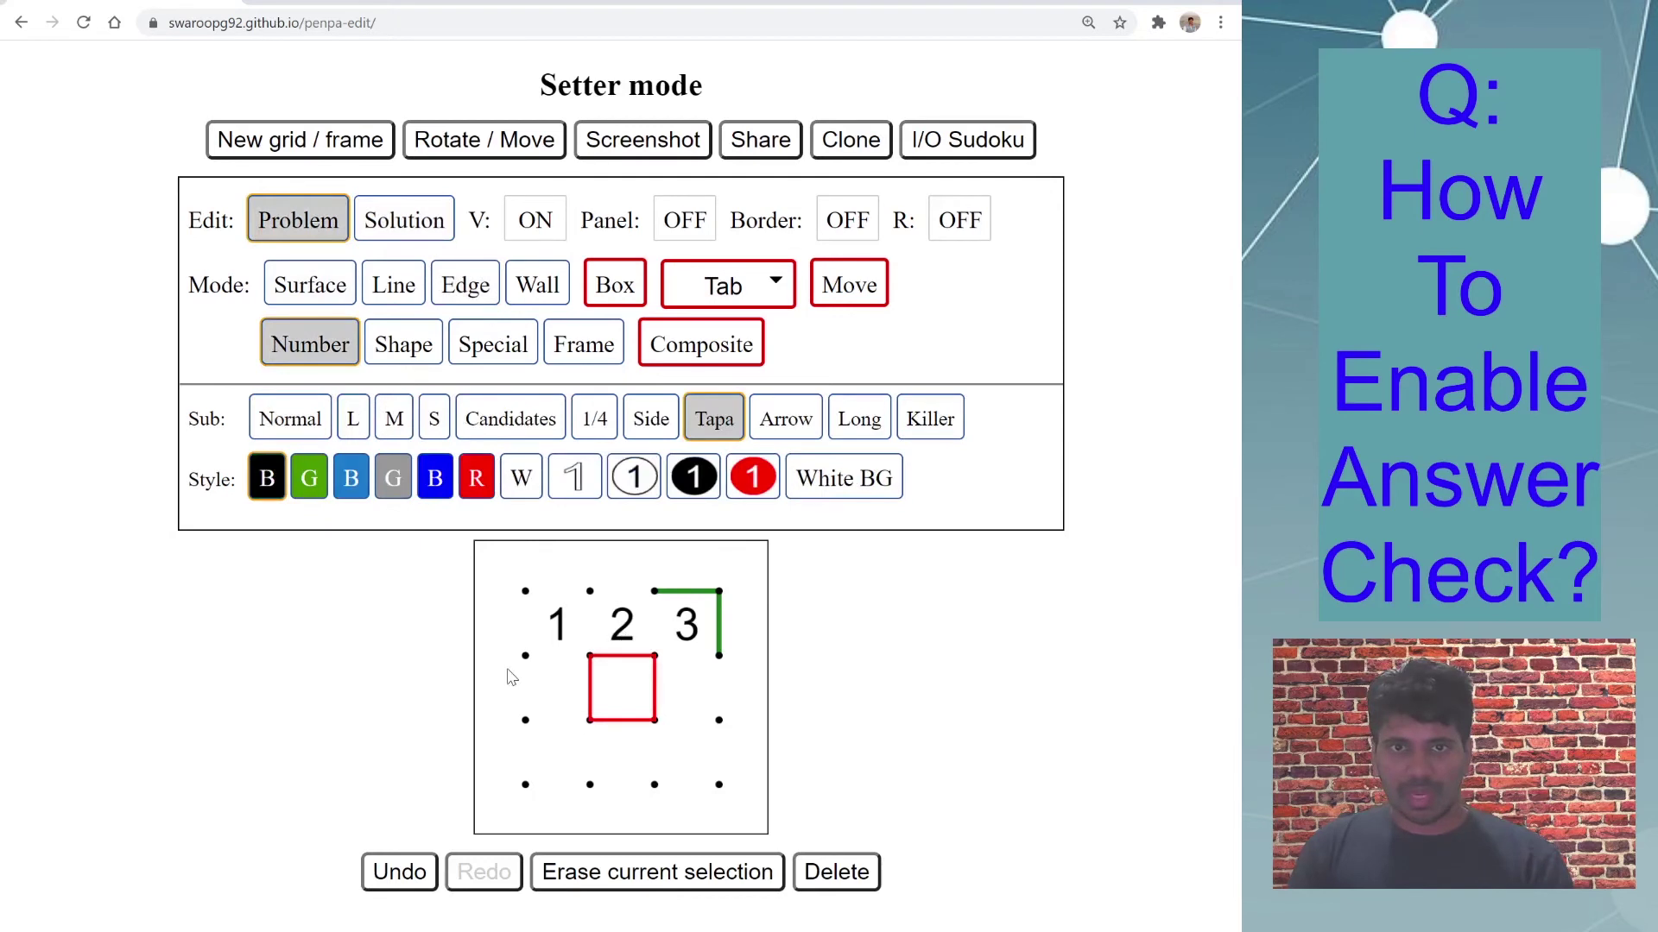
pyautogui.click(546, 690)
pyautogui.write('1')
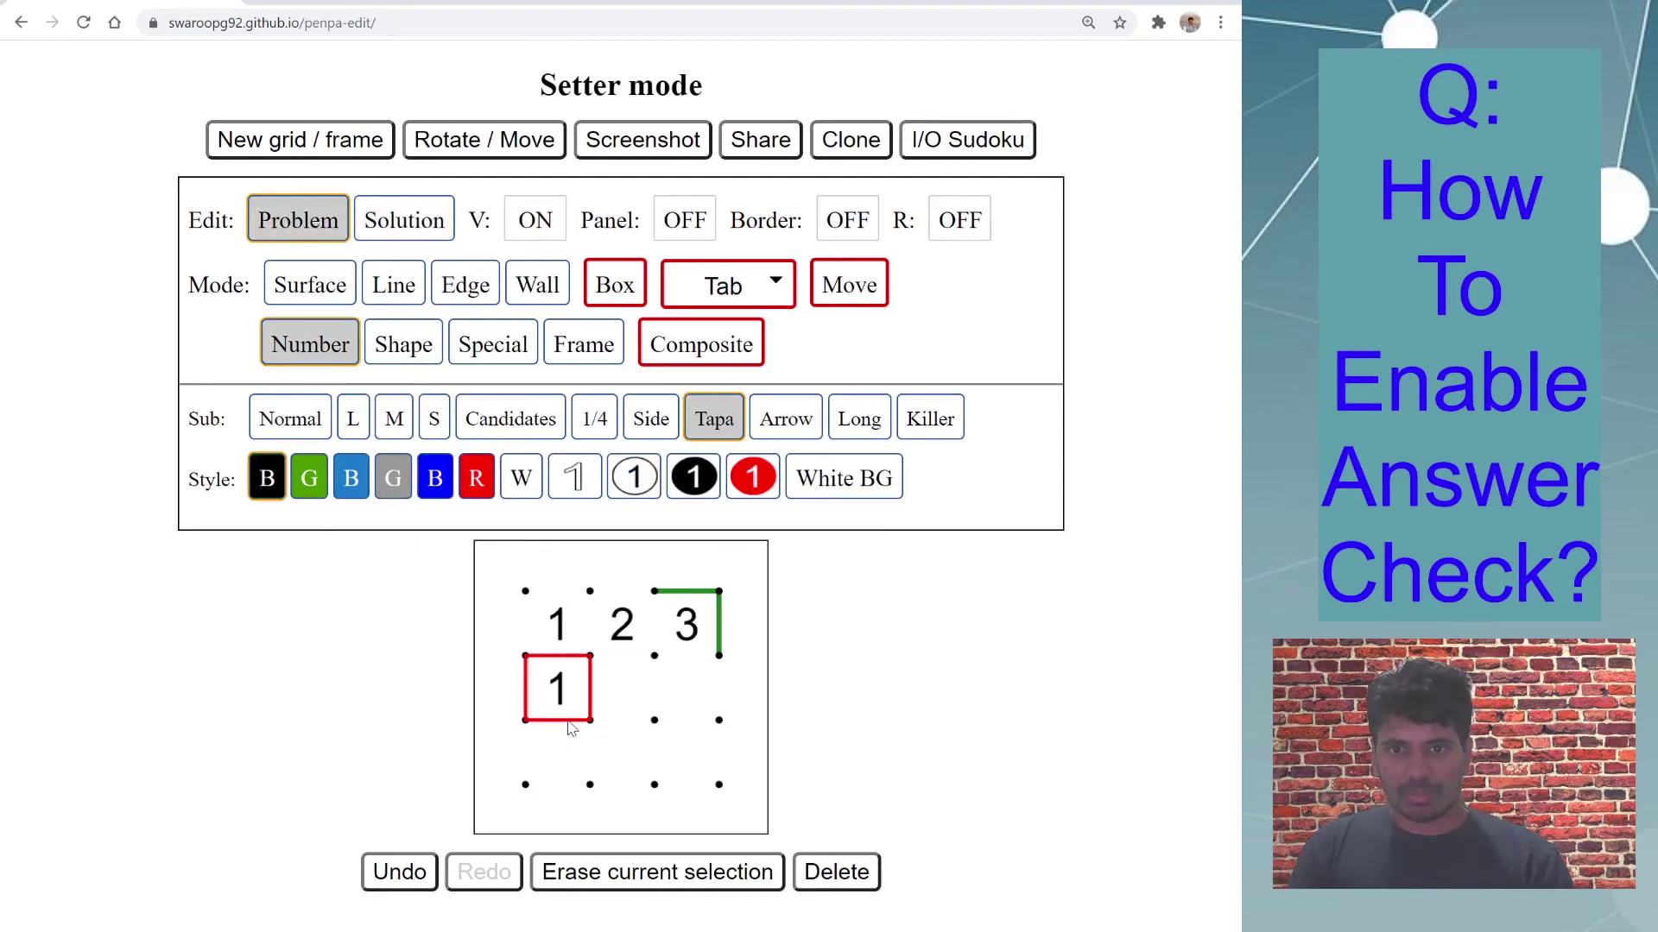
pyautogui.click(627, 706)
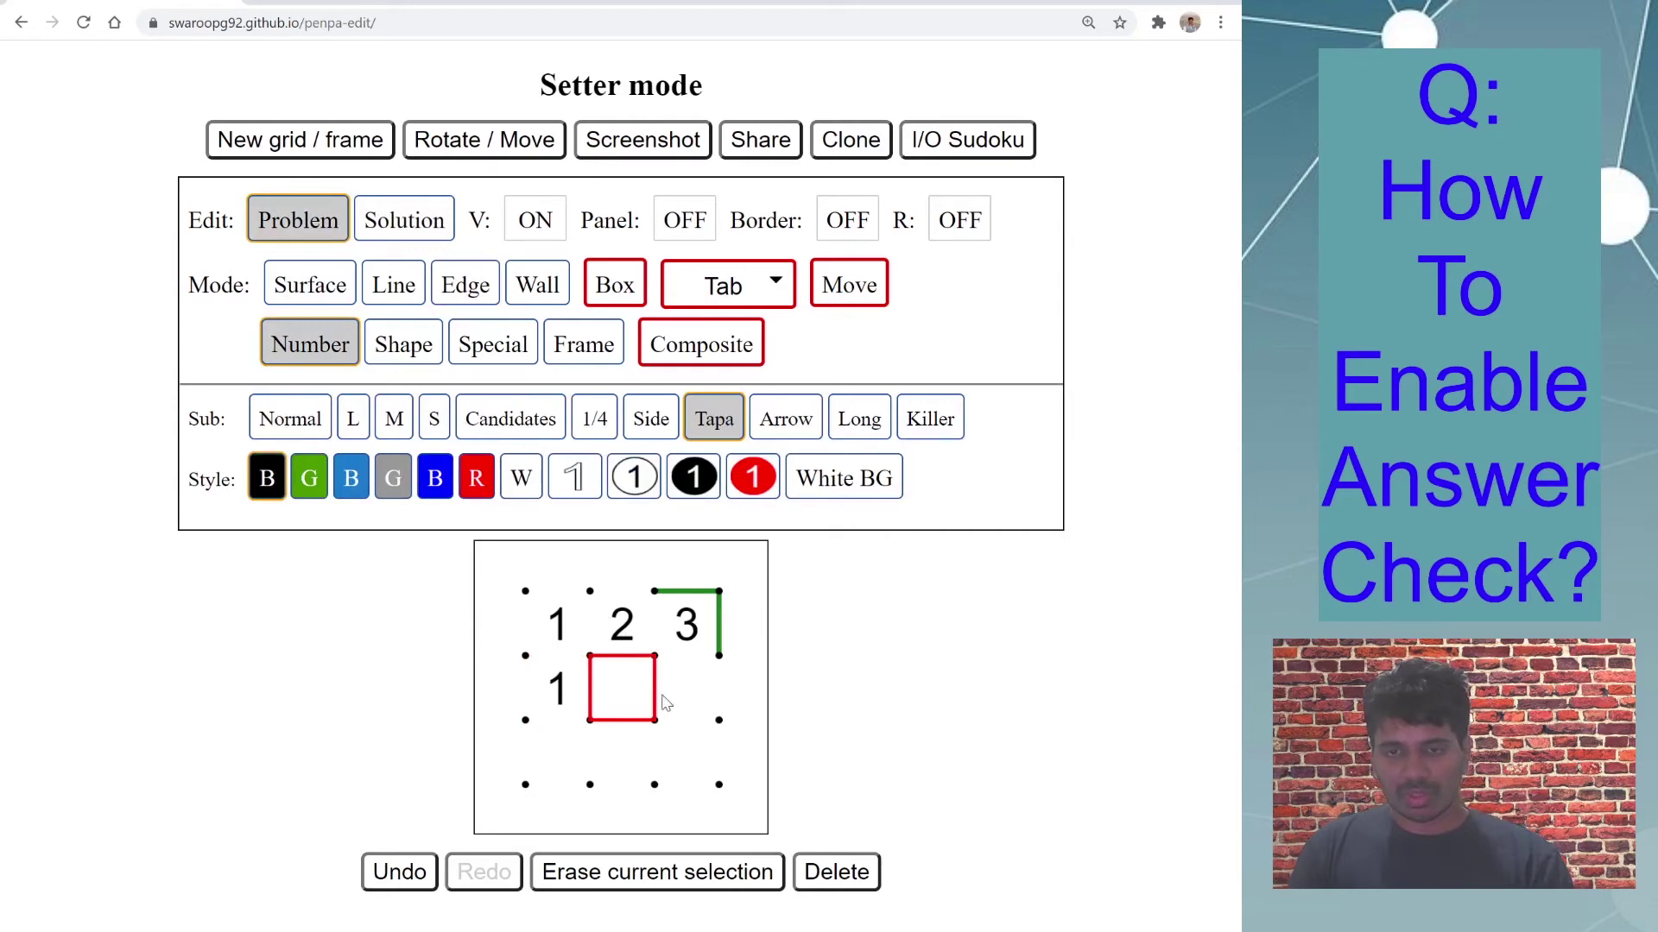
pyautogui.press('2')
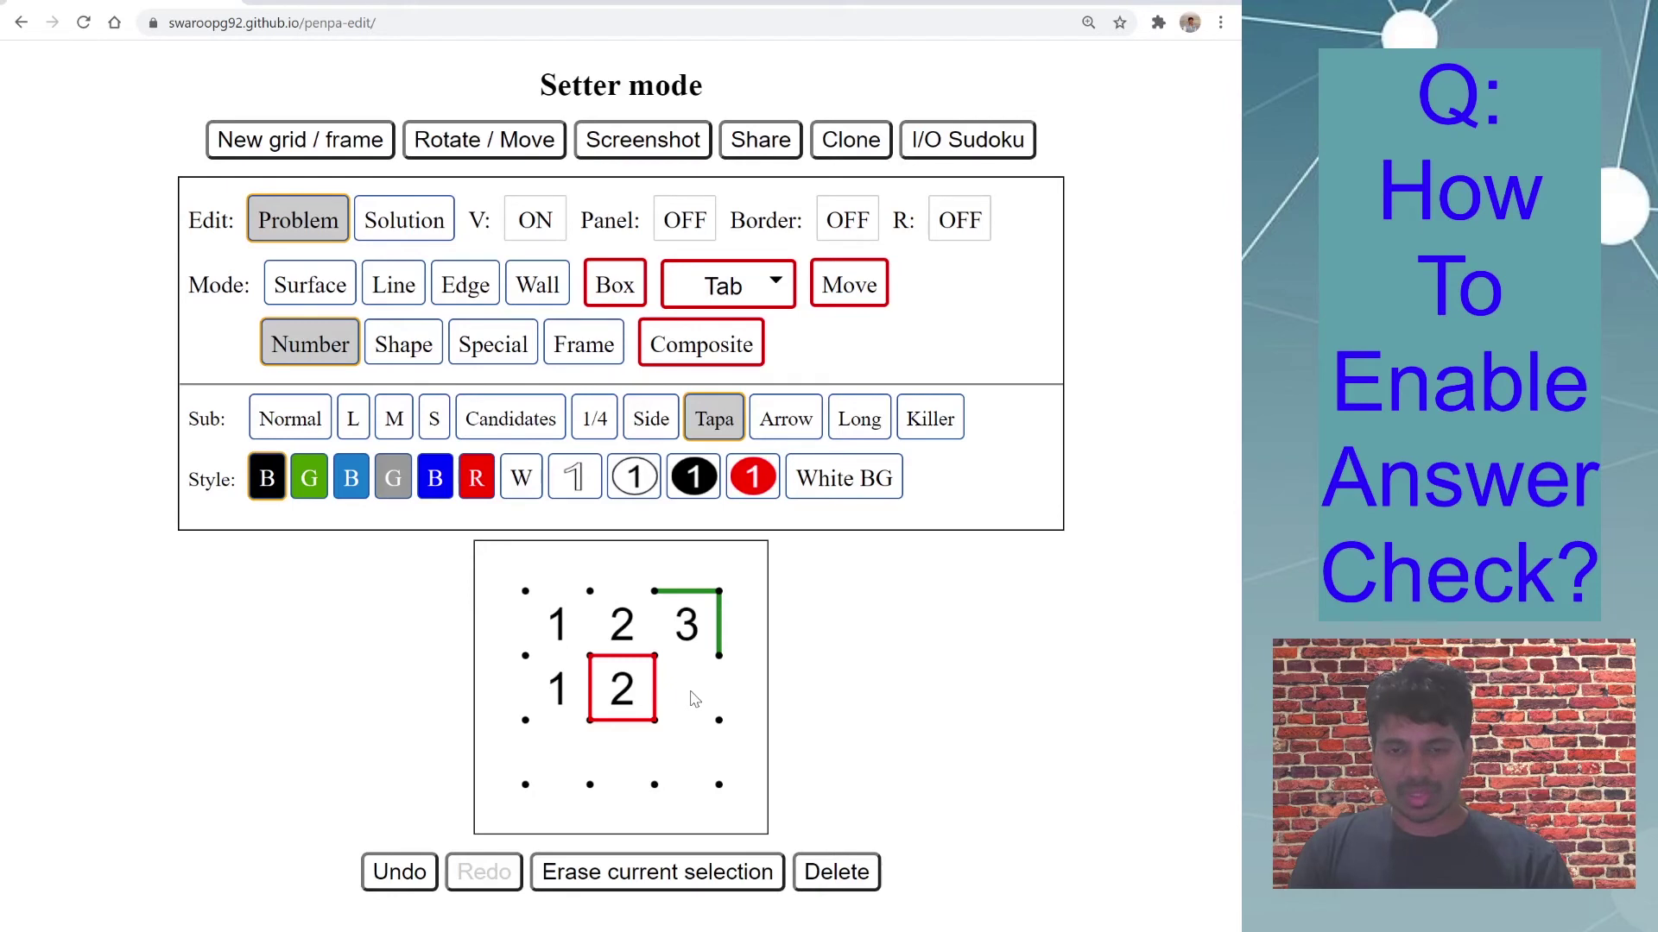
pyautogui.click(679, 760)
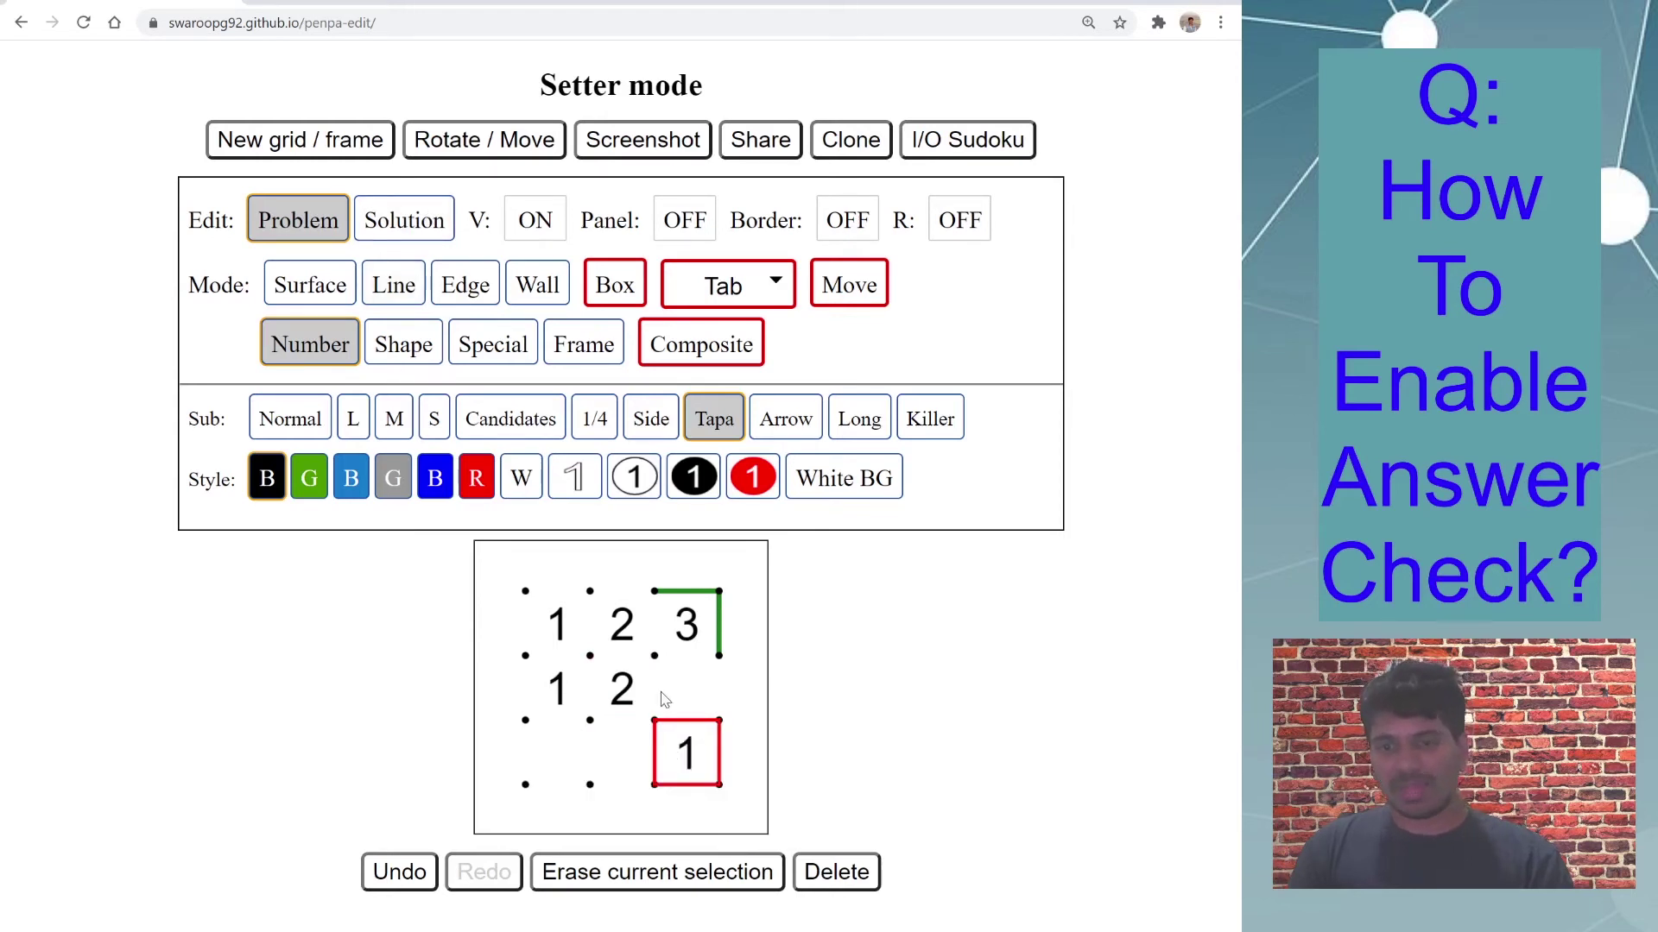
pyautogui.click(688, 645)
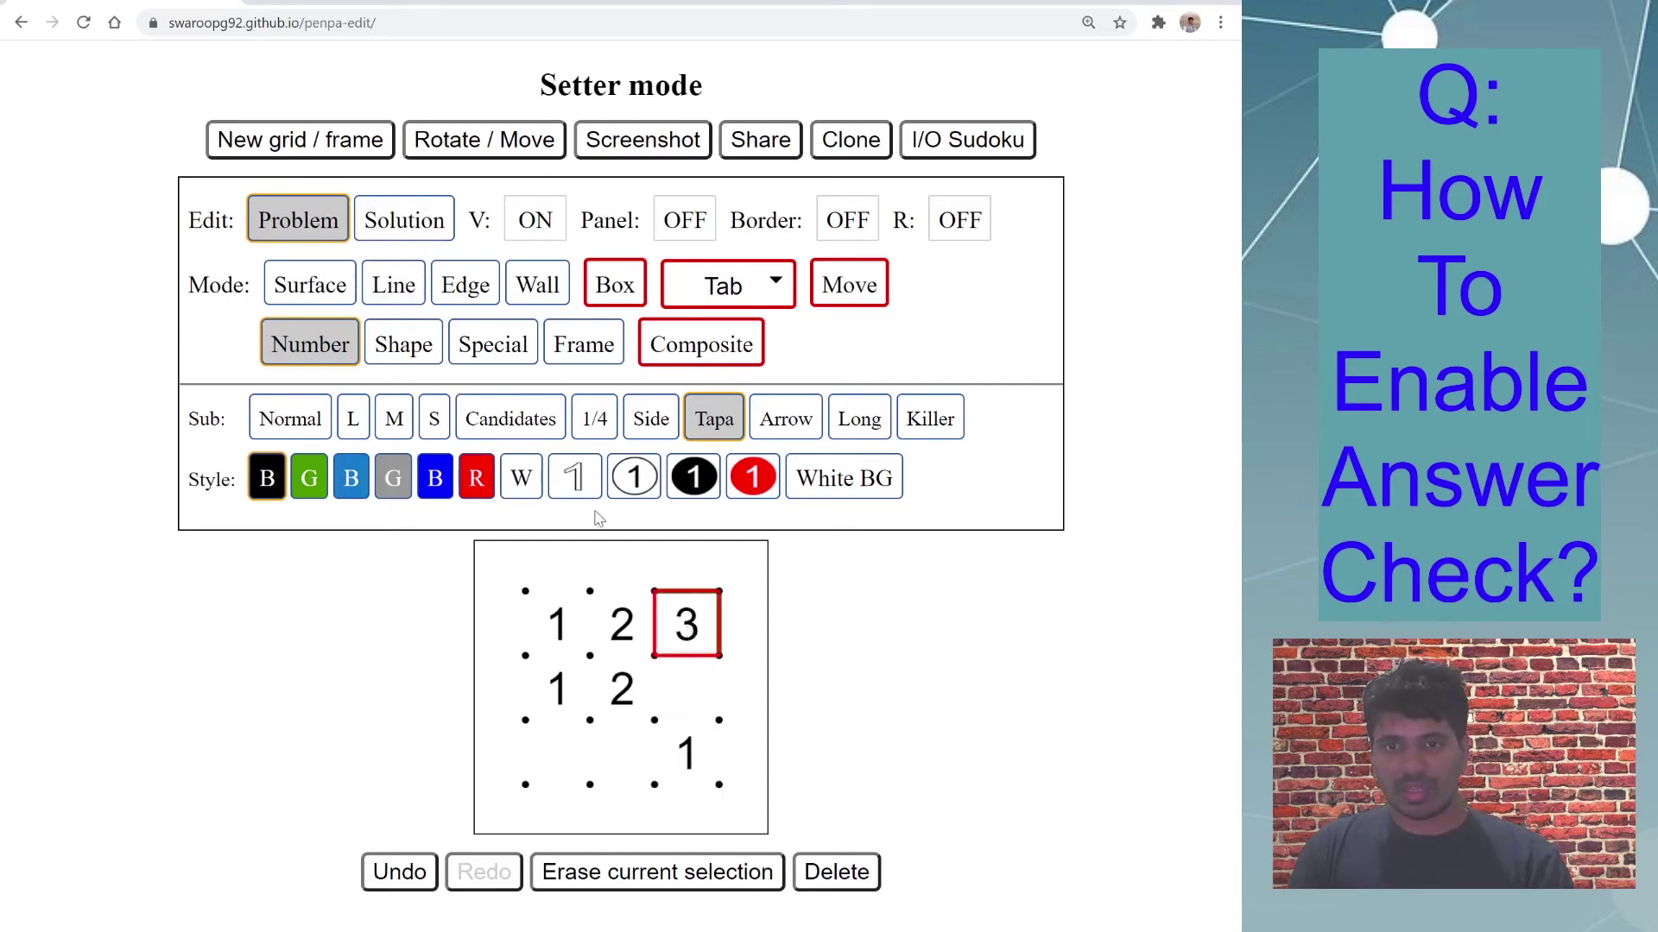
# Step: Complete the green solution edge loop so it encloses all three cells of column 2 and row 1's third cell
pyautogui.click(389, 212)
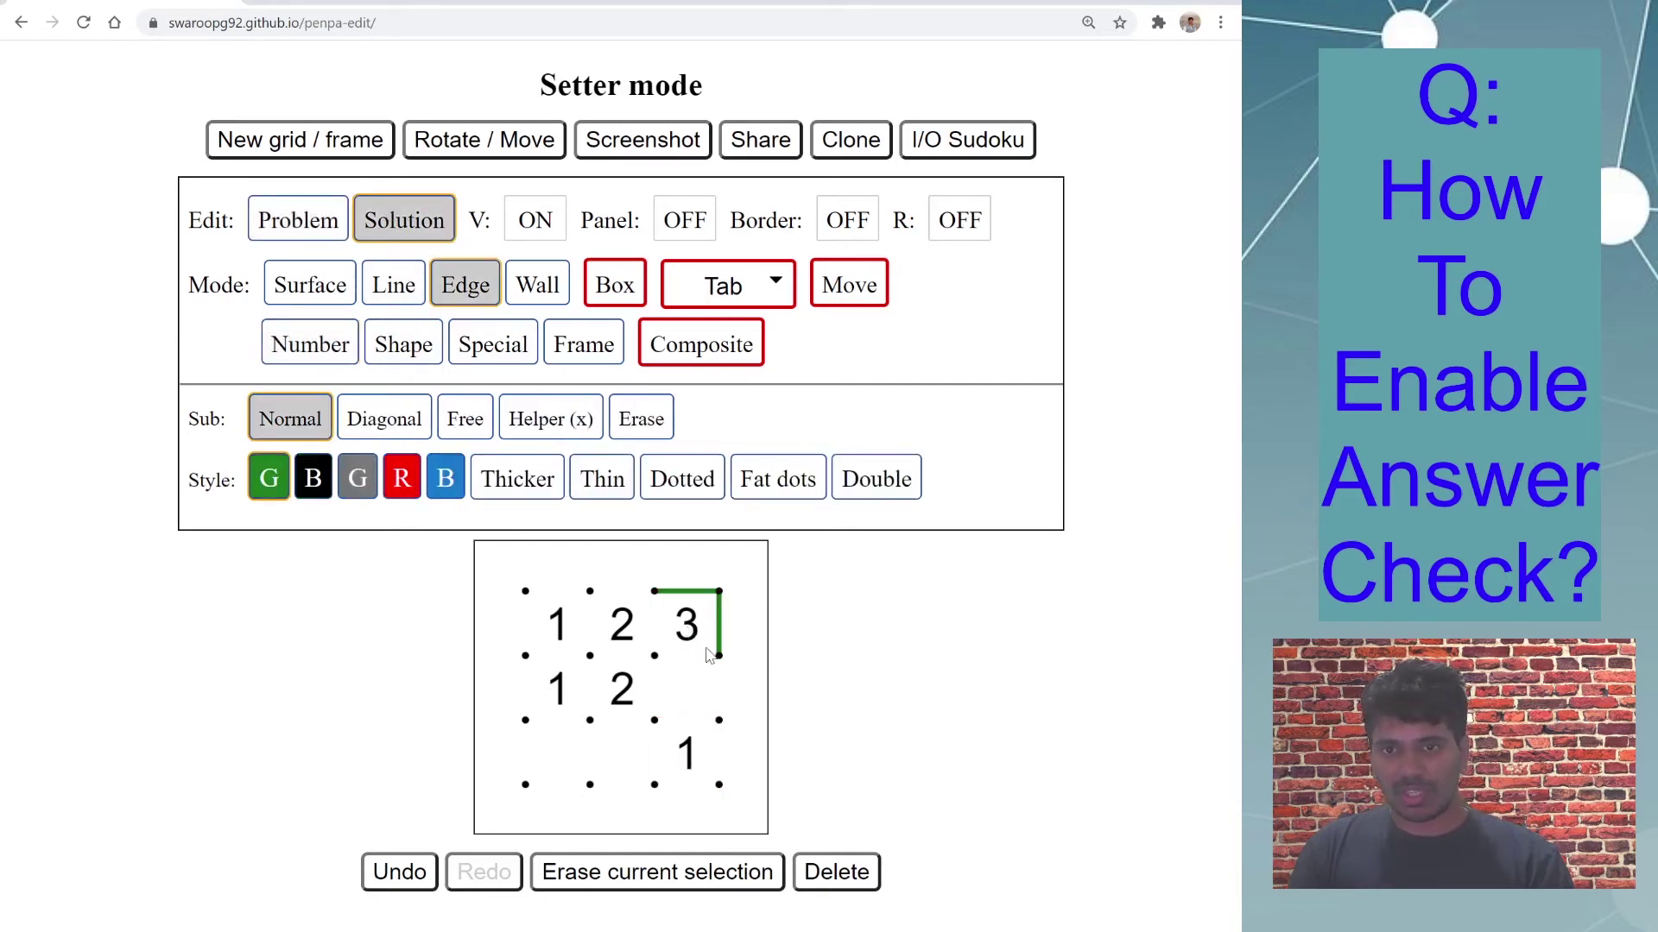
pyautogui.moveTo(650, 609)
pyautogui.mouseDown()
pyautogui.moveTo(592, 595)
pyautogui.moveTo(602, 656)
pyautogui.mouseUp()
pyautogui.moveTo(716, 656)
pyautogui.mouseDown()
pyautogui.moveTo(601, 671)
pyautogui.moveTo(583, 773)
pyautogui.moveTo(652, 786)
pyautogui.moveTo(665, 744)
pyautogui.mouseUp()
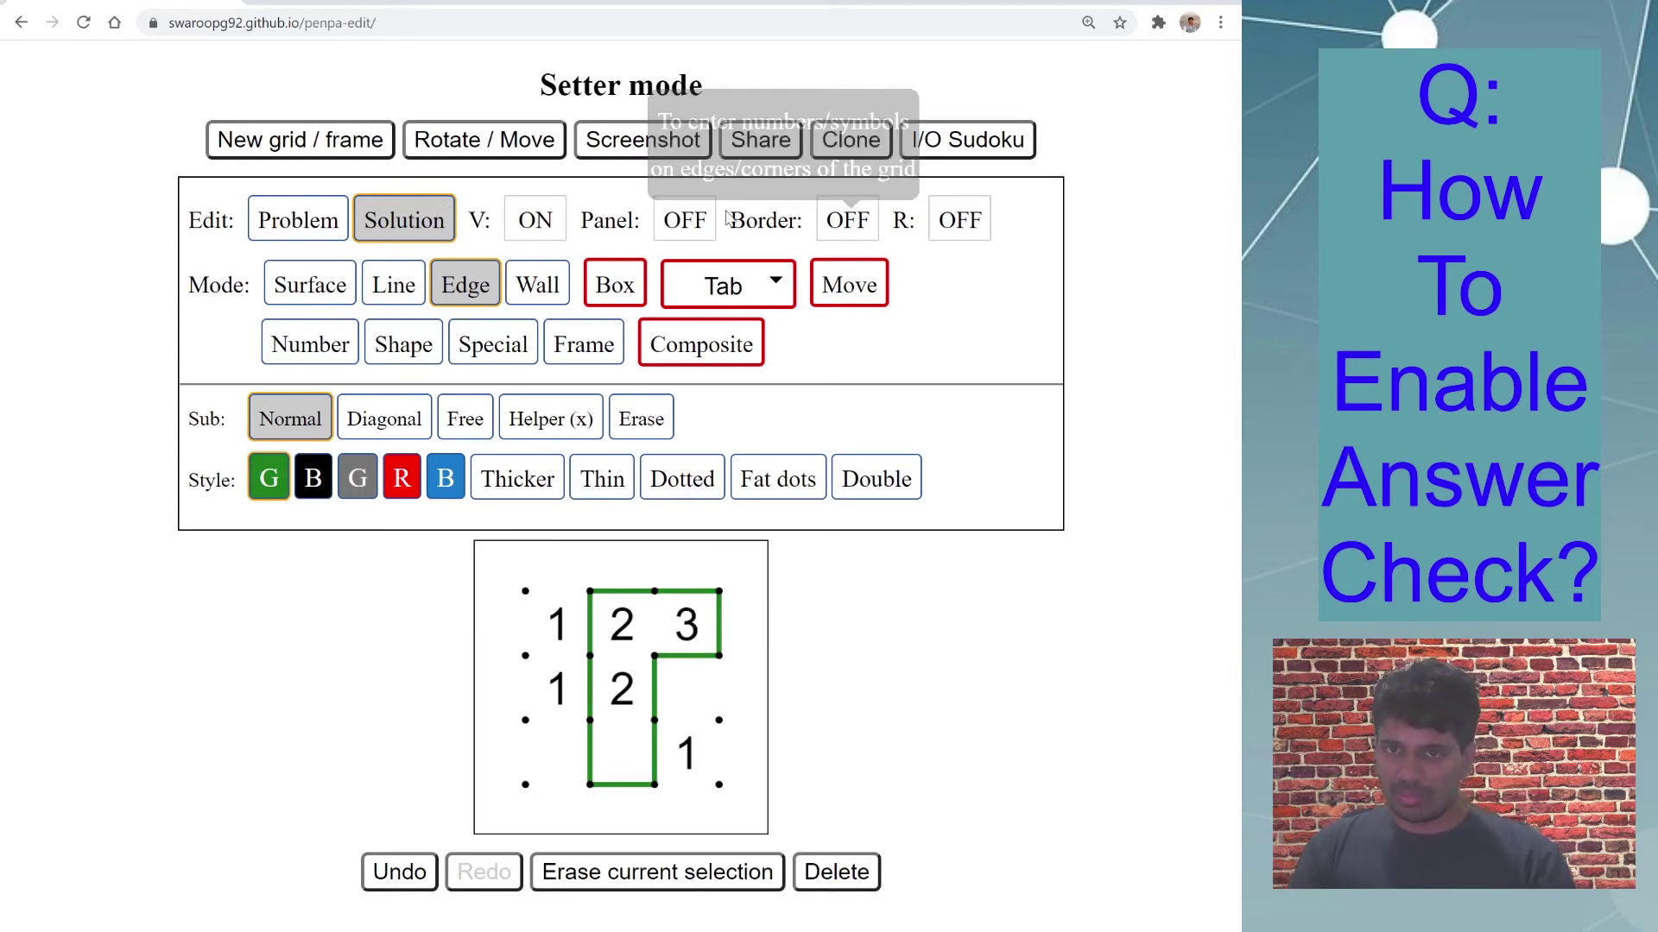
# Step: Generate a solving URL with answer check for the 3-by-3 puzzle and open it in a new browser tab
pyautogui.click(770, 151)
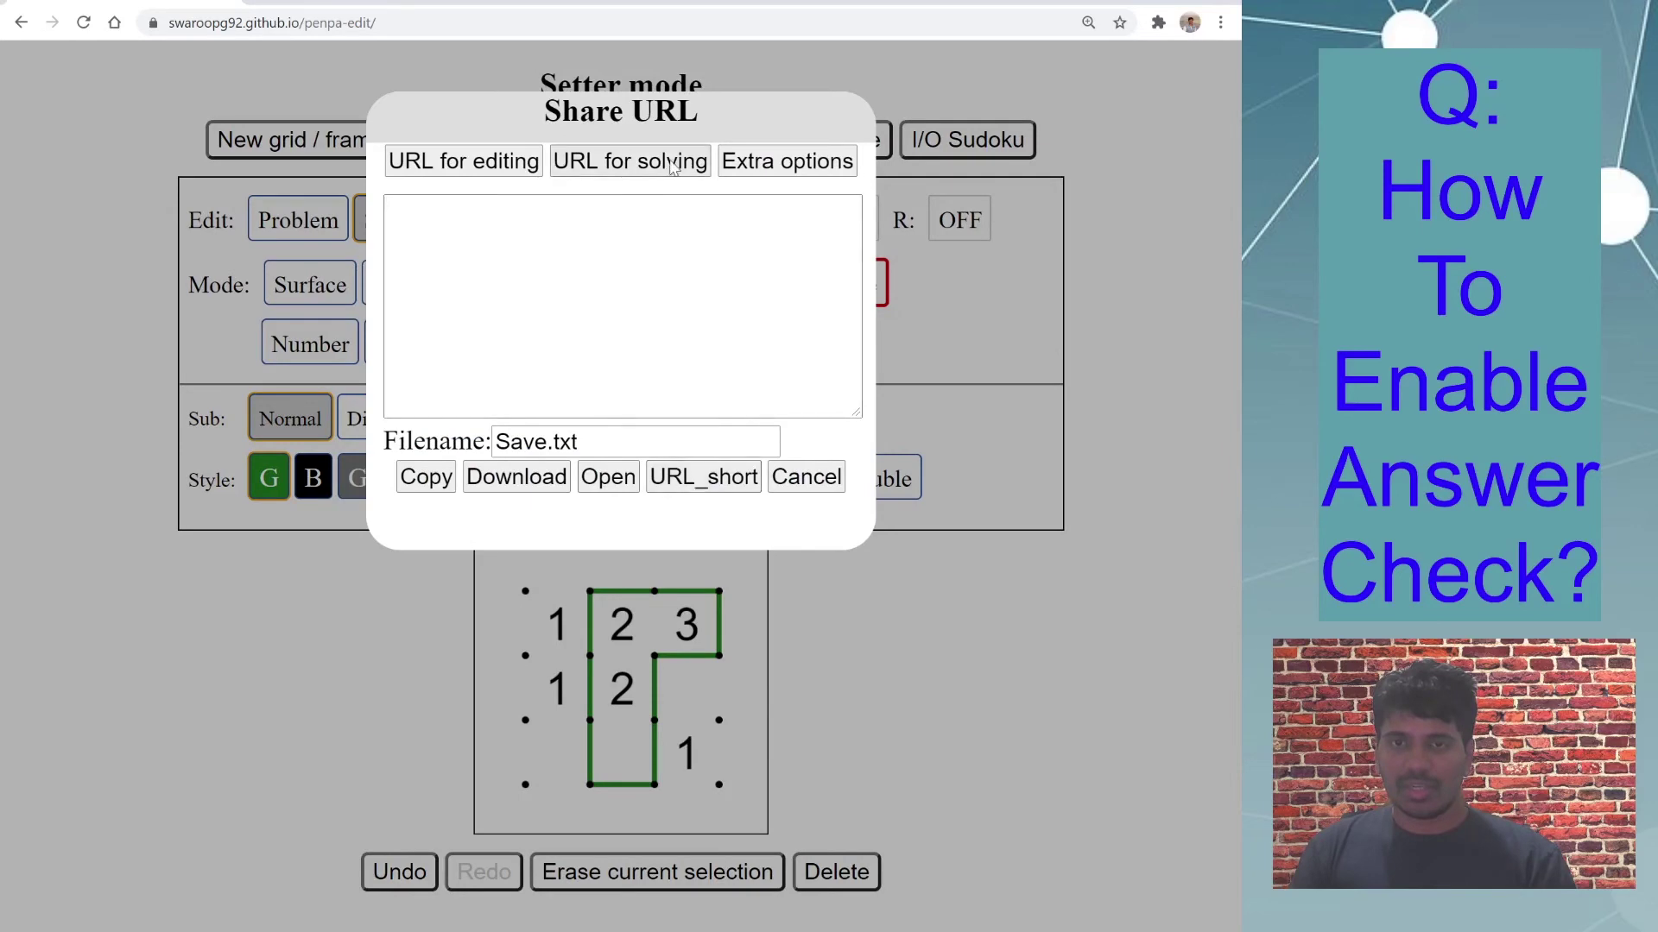
pyautogui.click(760, 162)
pyautogui.click(614, 789)
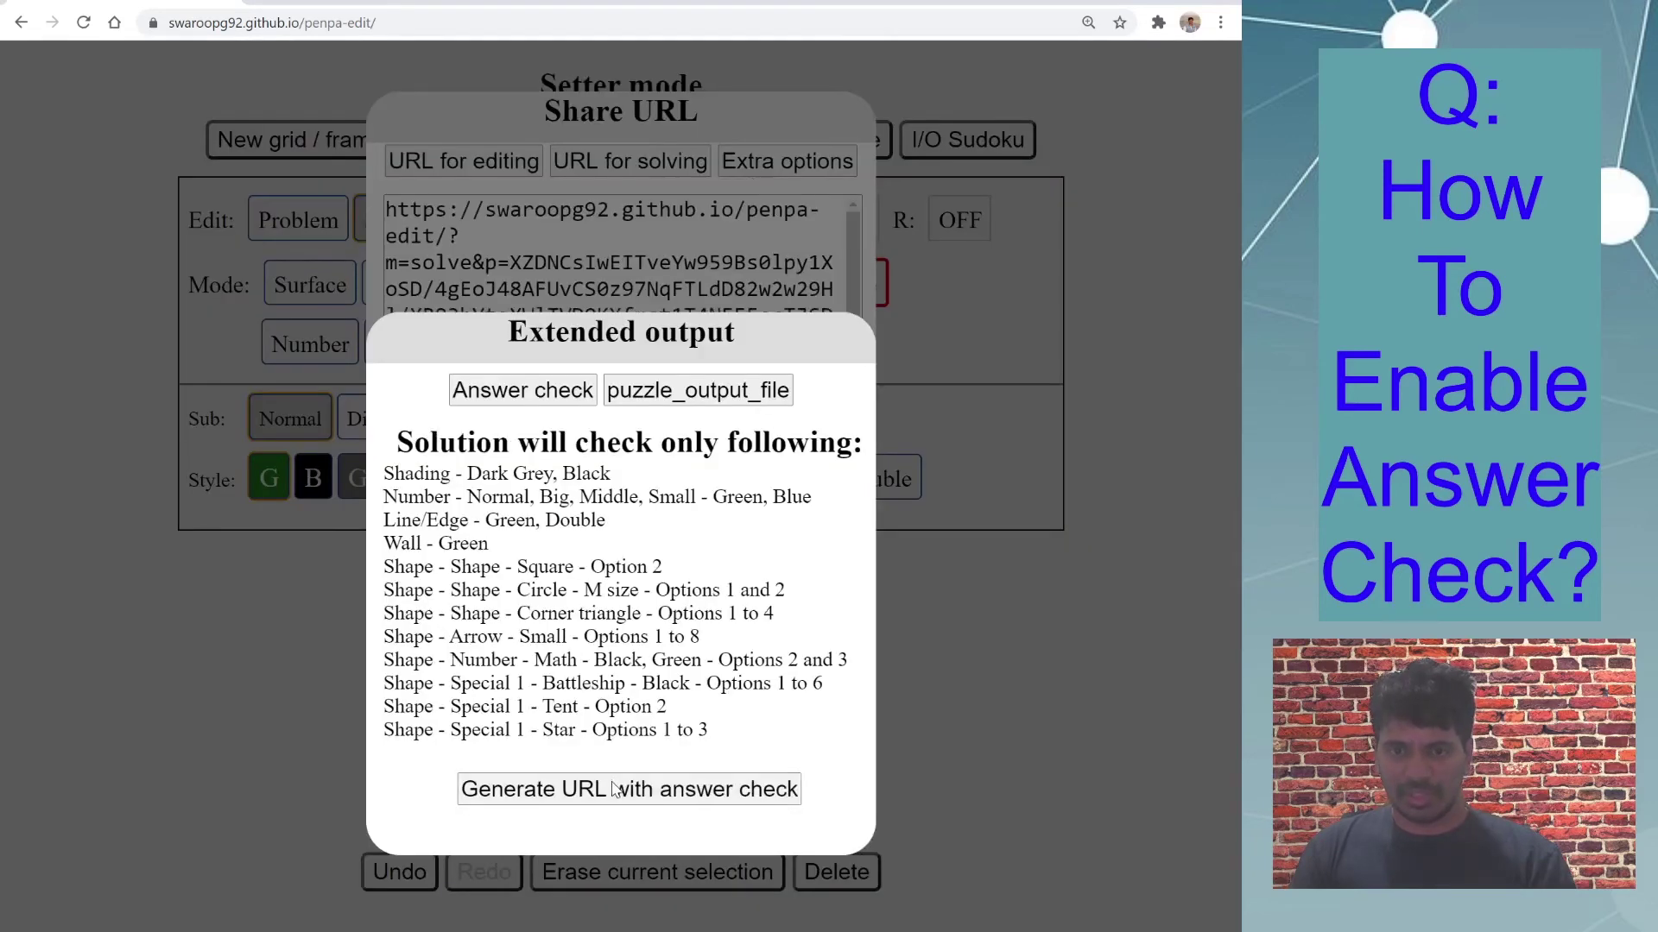
pyautogui.click(662, 297)
pyautogui.click(608, 478)
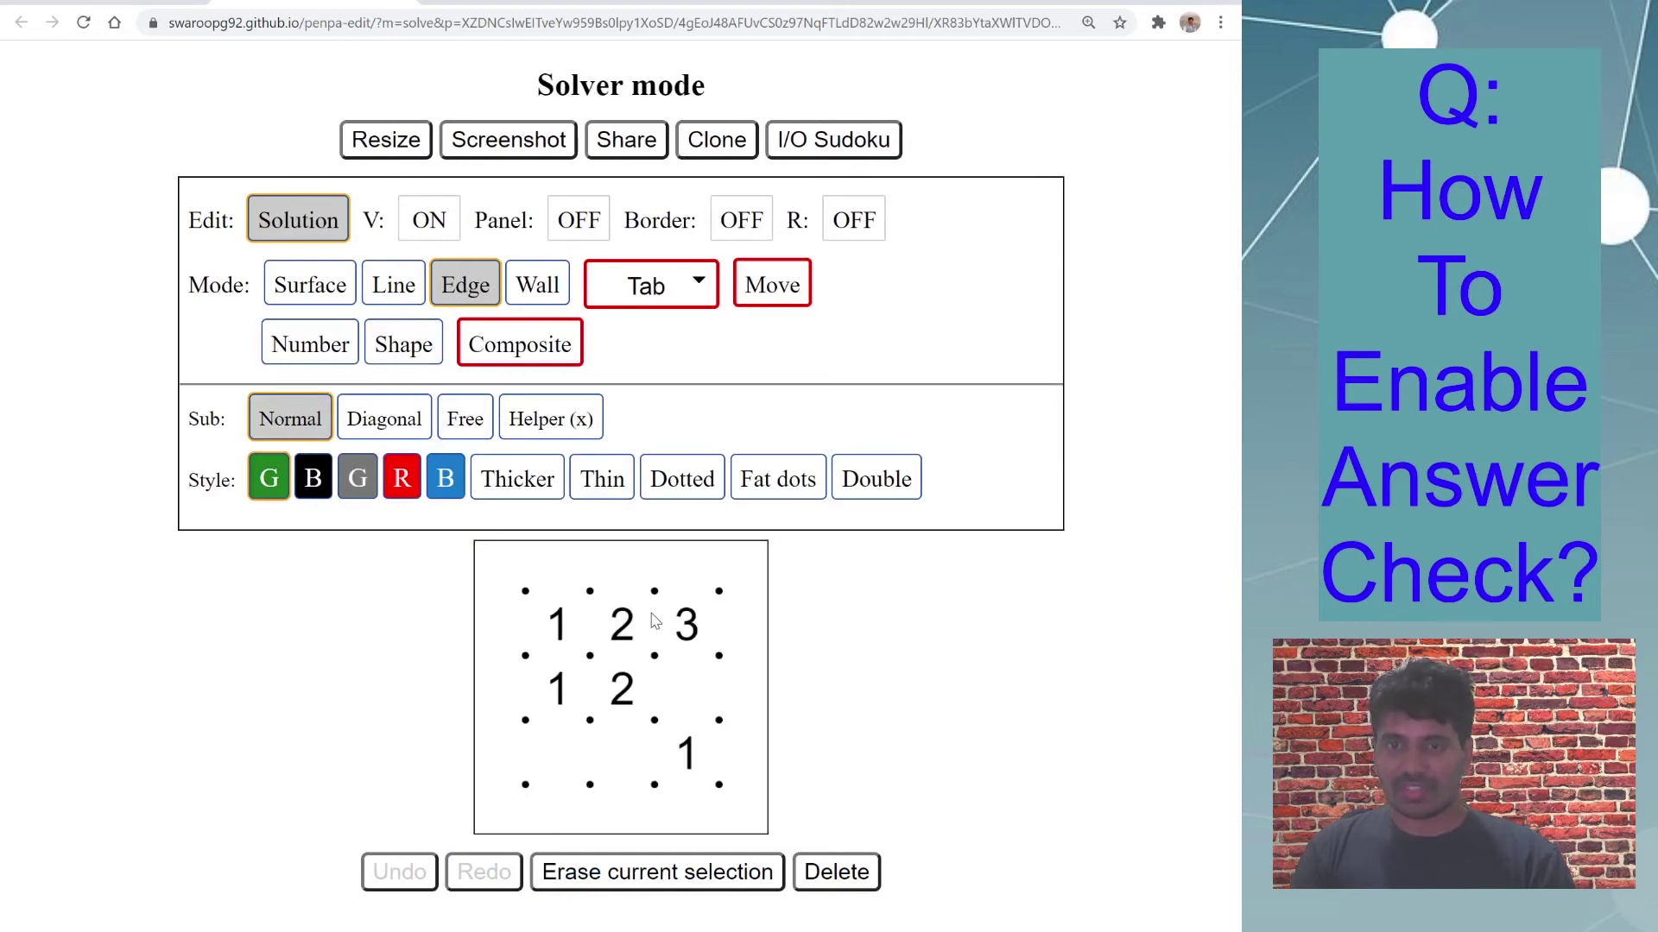
# Step: Solve the 3-by-3 puzzle in solver mode with a green edge loop around column 2 and row 1's third cell
pyautogui.moveTo(653, 592)
pyautogui.mouseDown()
pyautogui.moveTo(716, 660)
pyautogui.moveTo(654, 782)
pyautogui.moveTo(594, 710)
pyautogui.moveTo(614, 596)
pyautogui.moveTo(653, 593)
pyautogui.mouseUp()
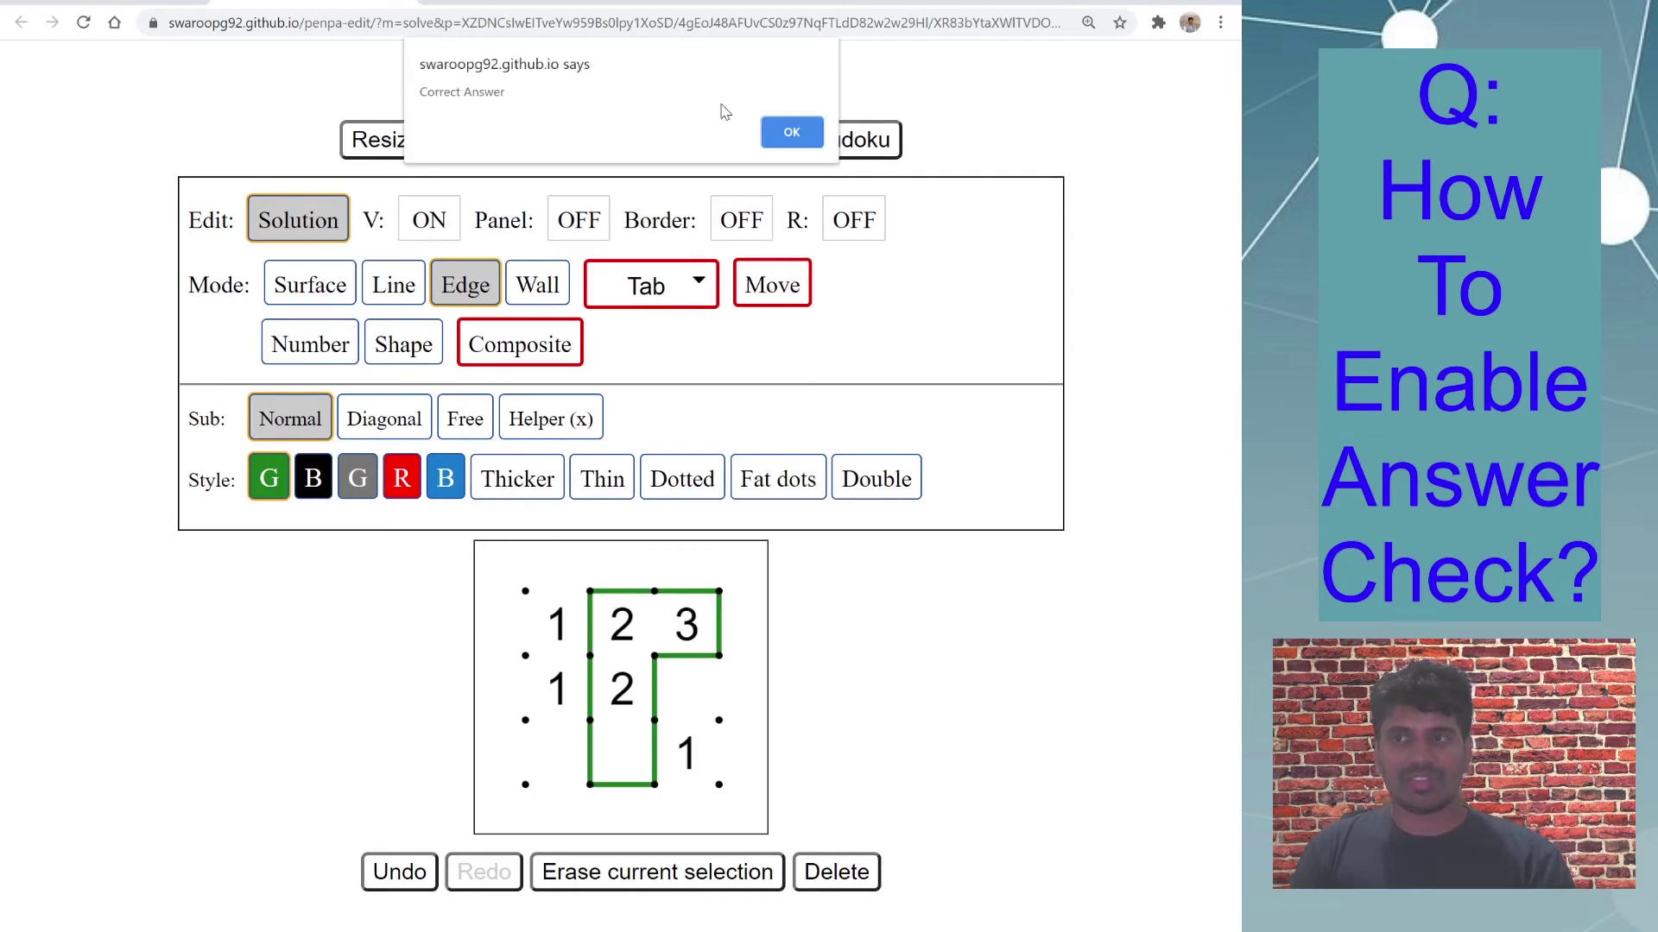
pyautogui.click(792, 133)
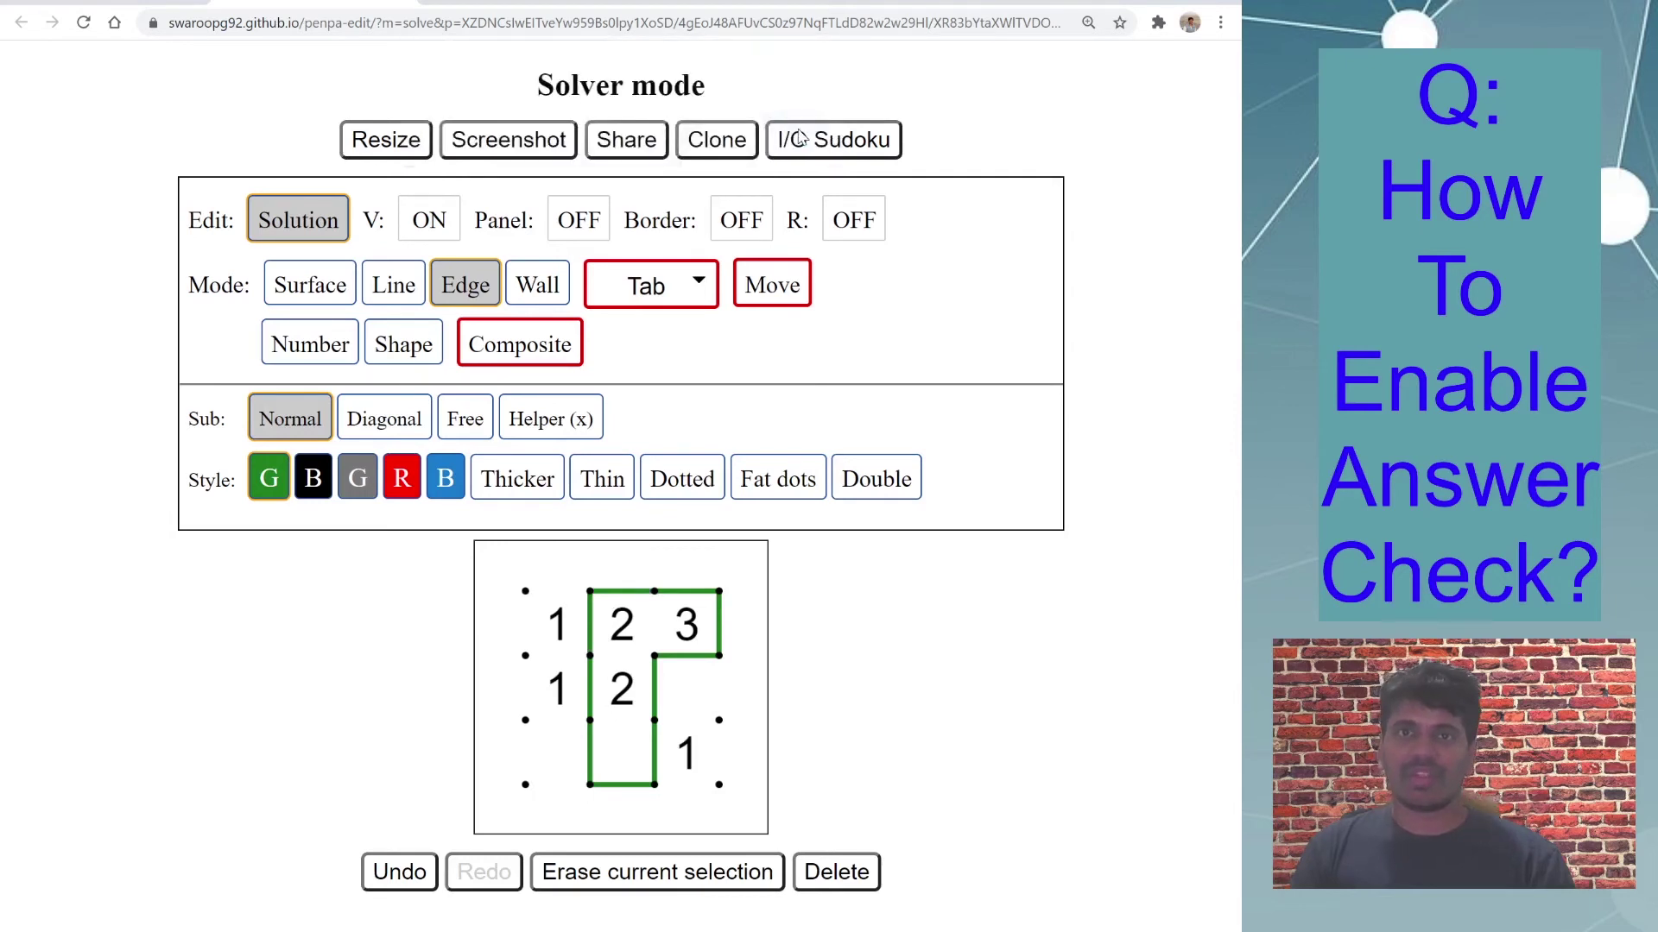
# Step: Switch back to the setter tab and examine the list of solution elements covered by the answer check
pyautogui.click(333, 347)
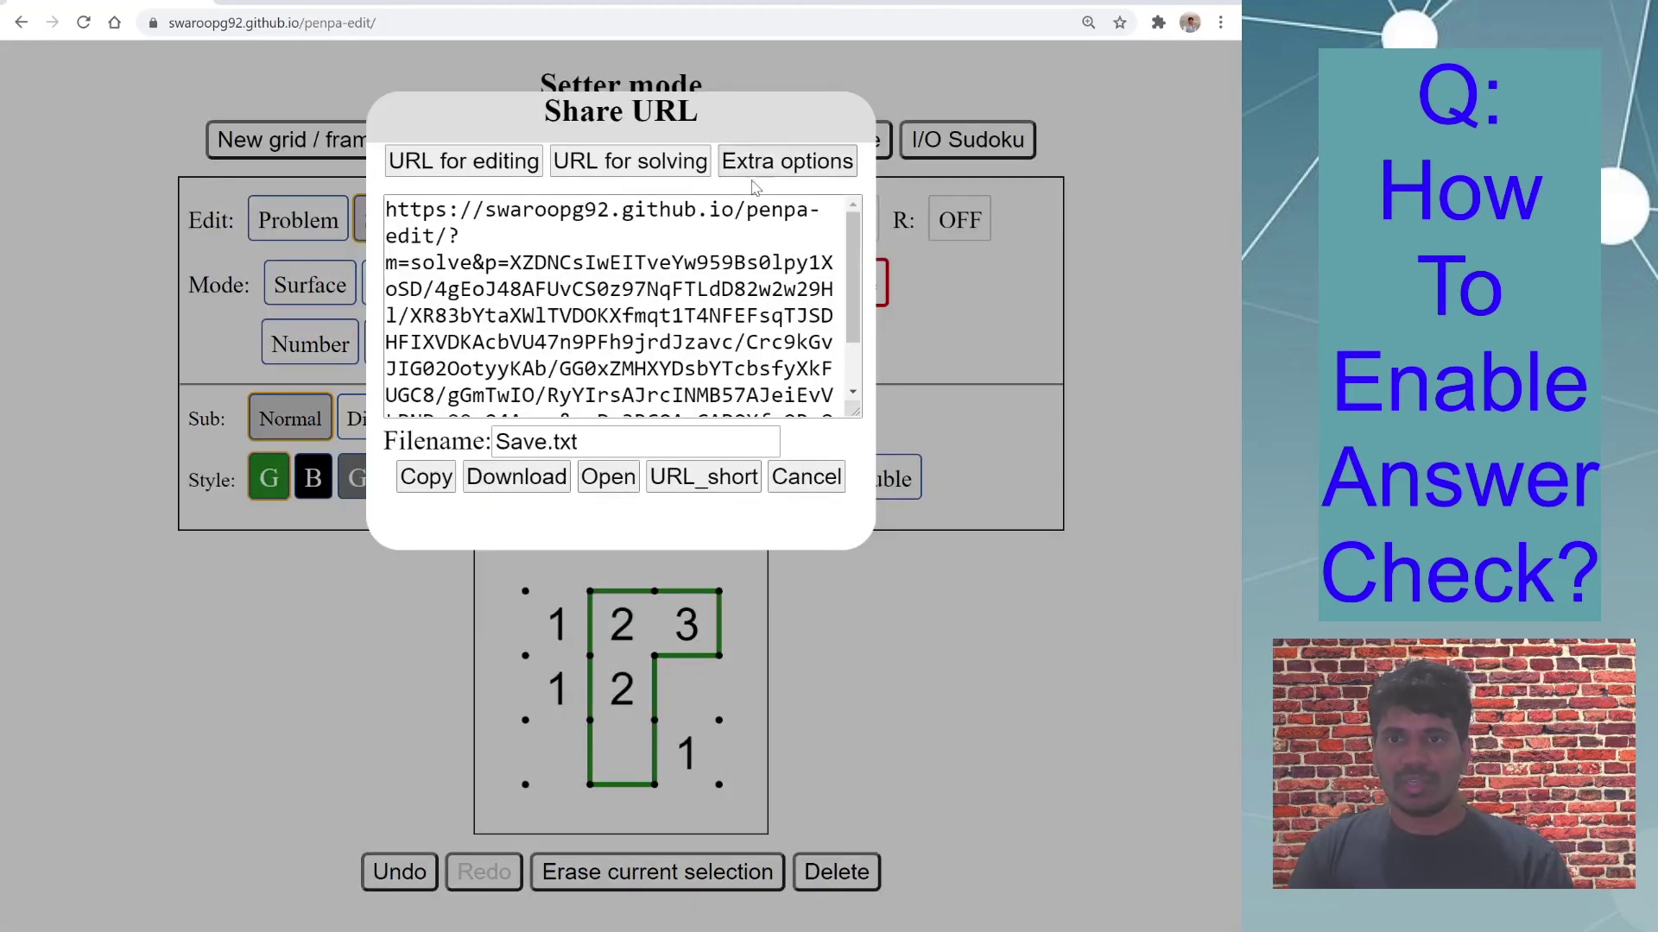
pyautogui.click(1002, 613)
pyautogui.click(742, 160)
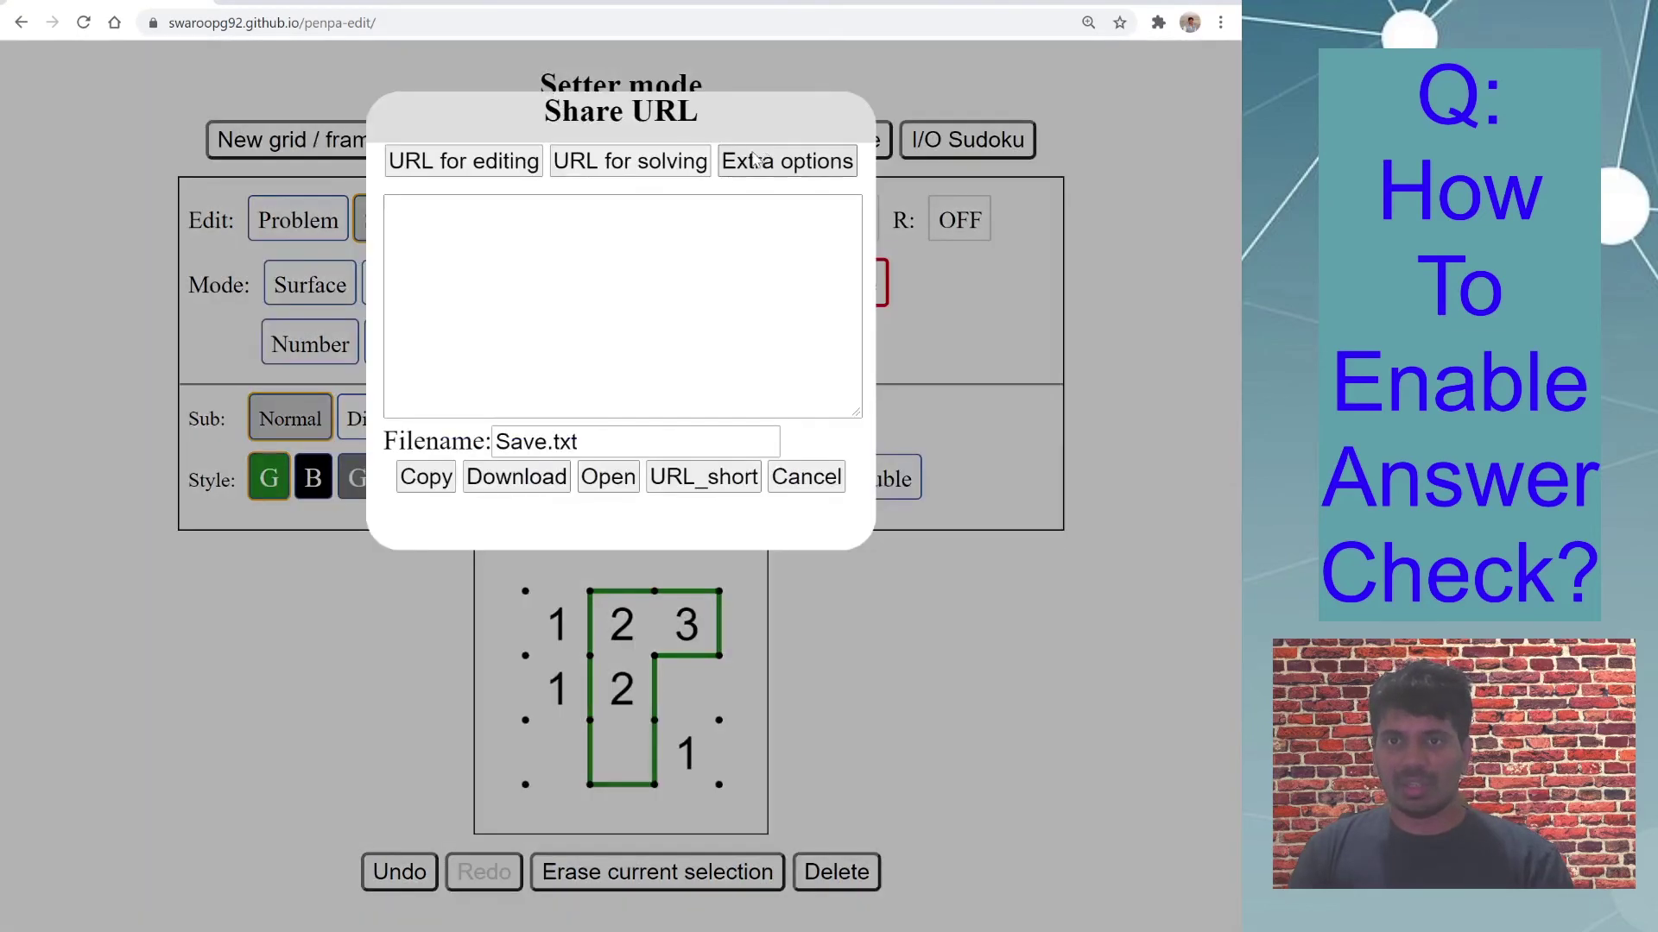
pyautogui.click(763, 164)
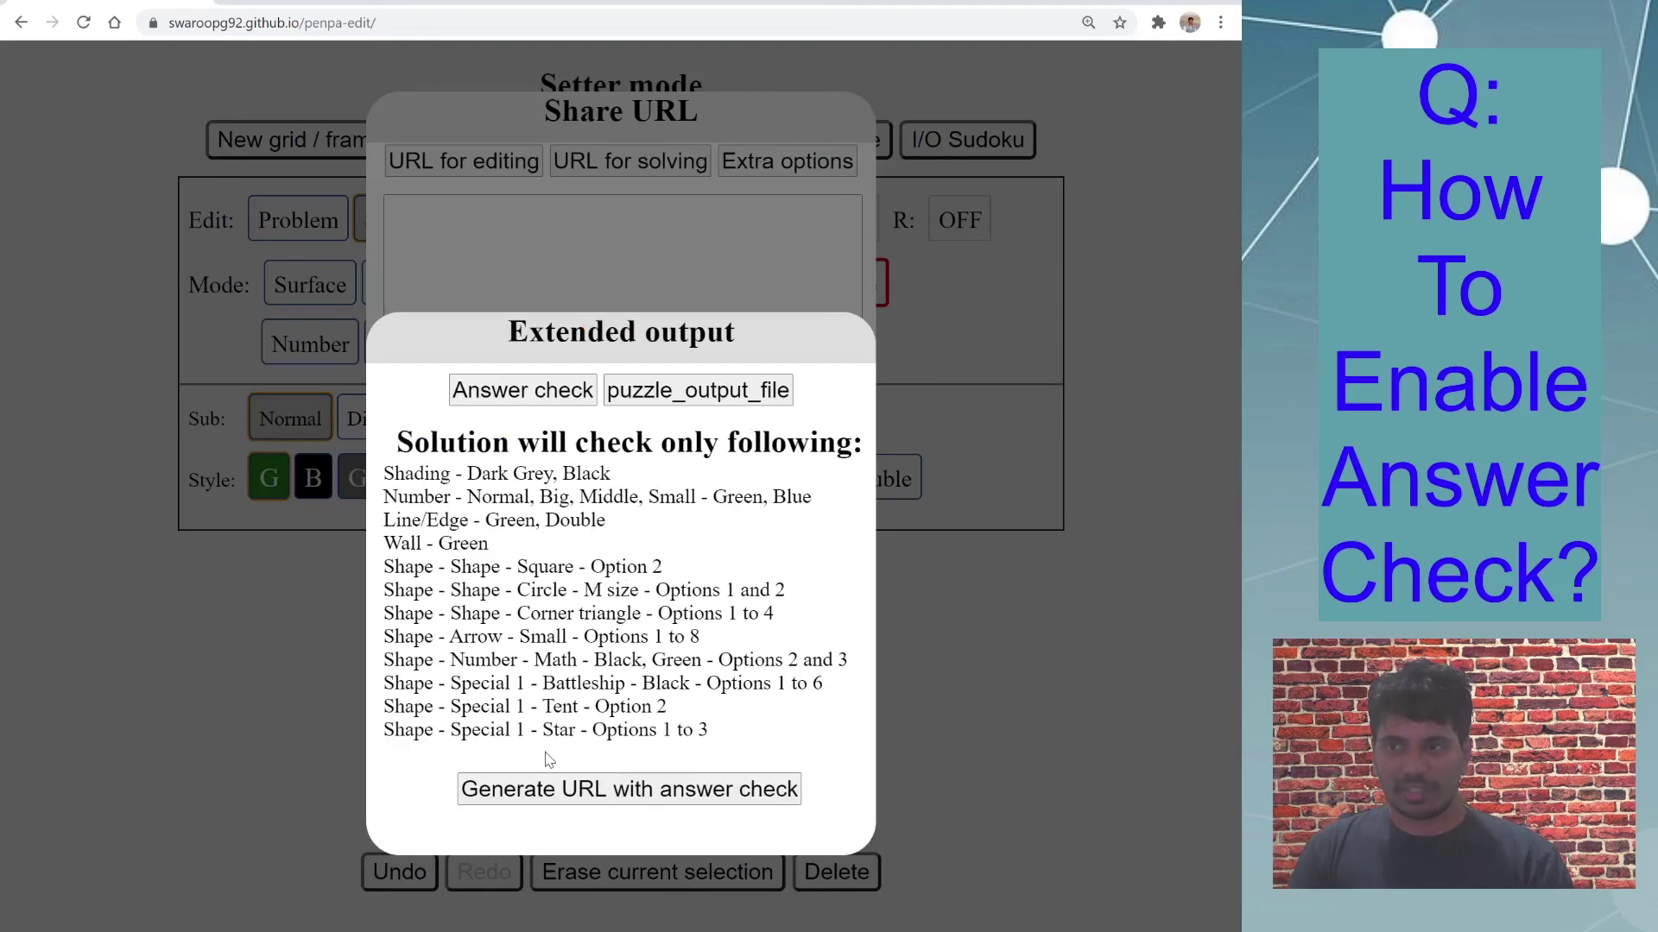
pyautogui.click(940, 656)
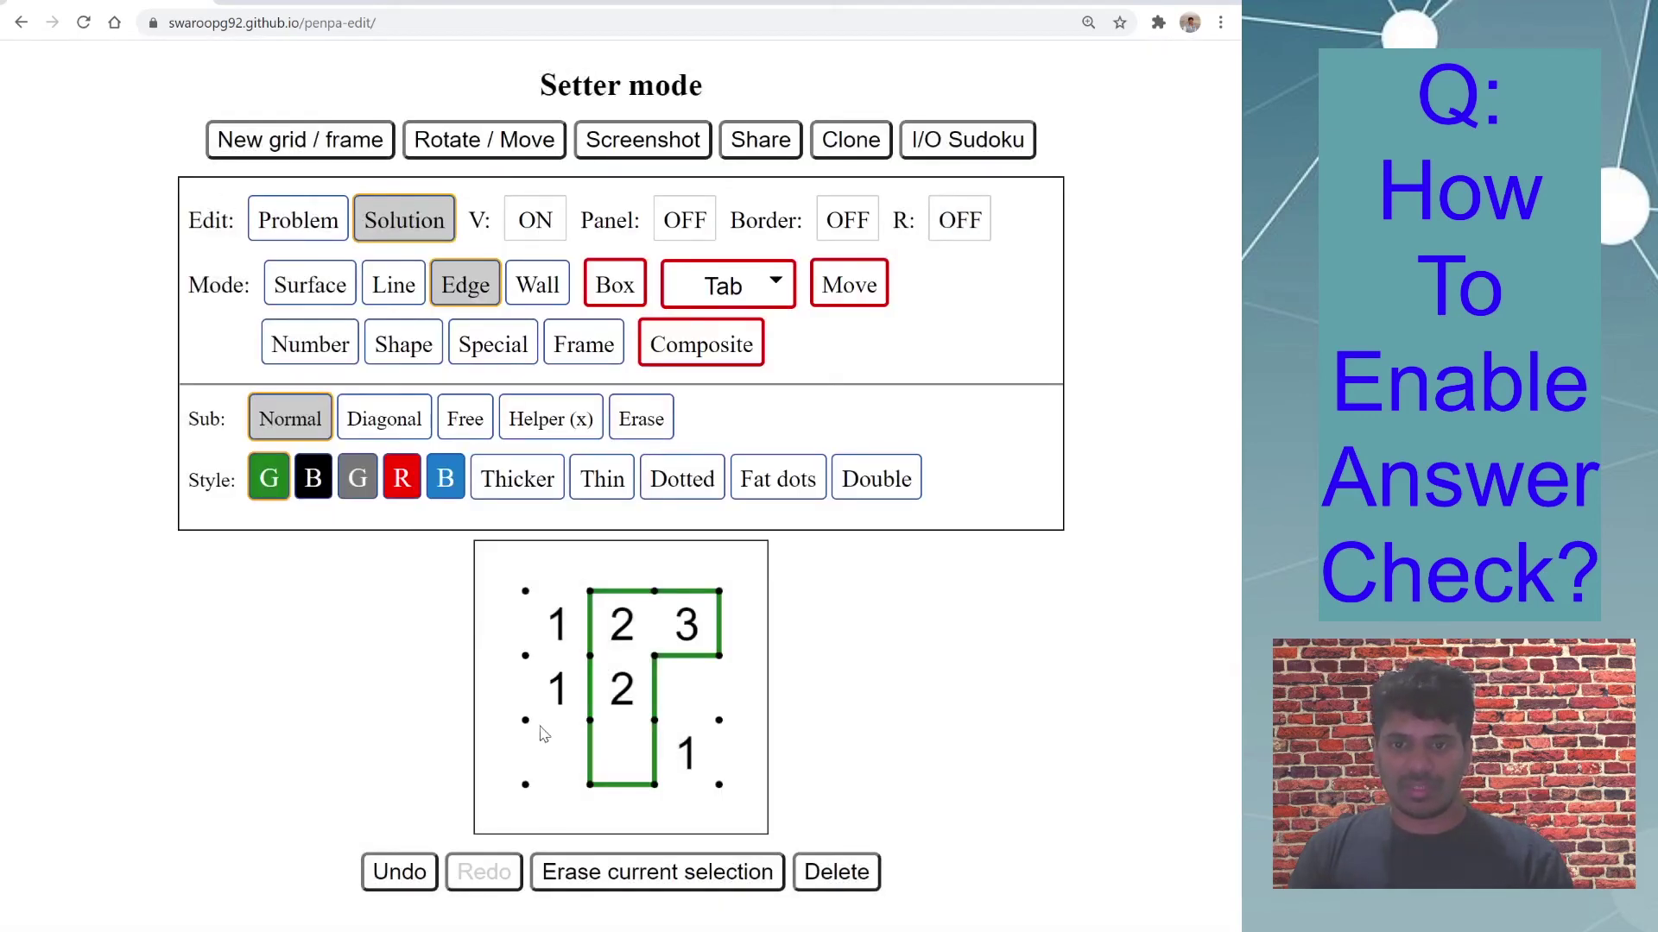
# Step: Reset the board to an empty 3-by-3 square grid with solid grid lines, gridpoints and an outside frame
pyautogui.click(273, 140)
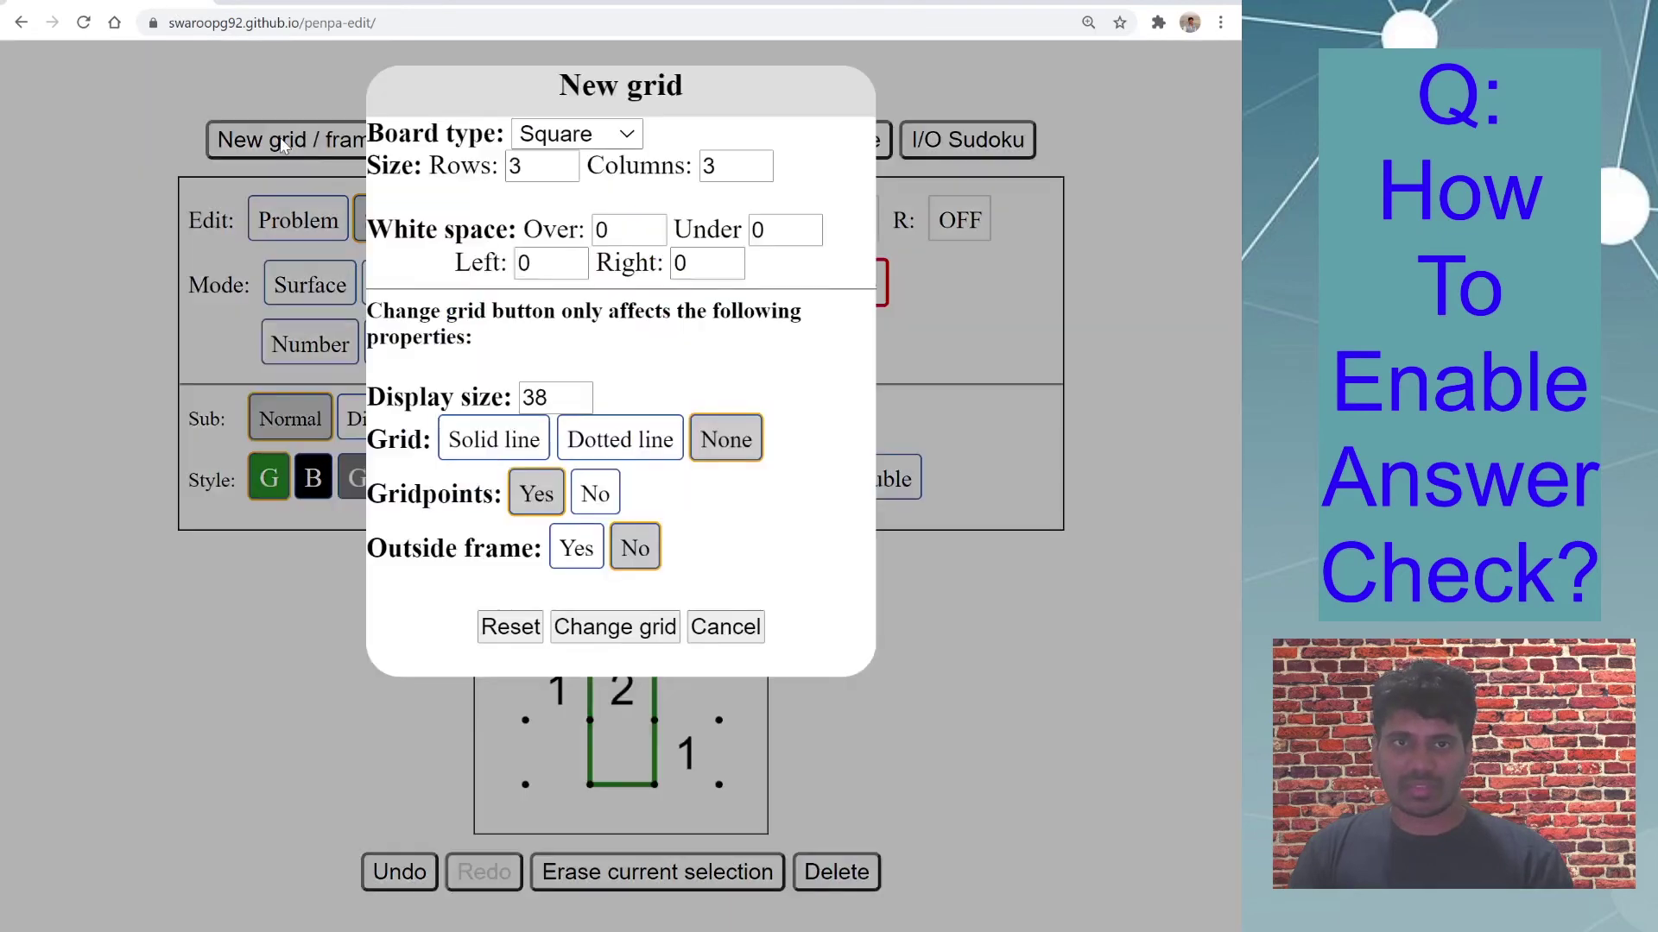
pyautogui.click(528, 628)
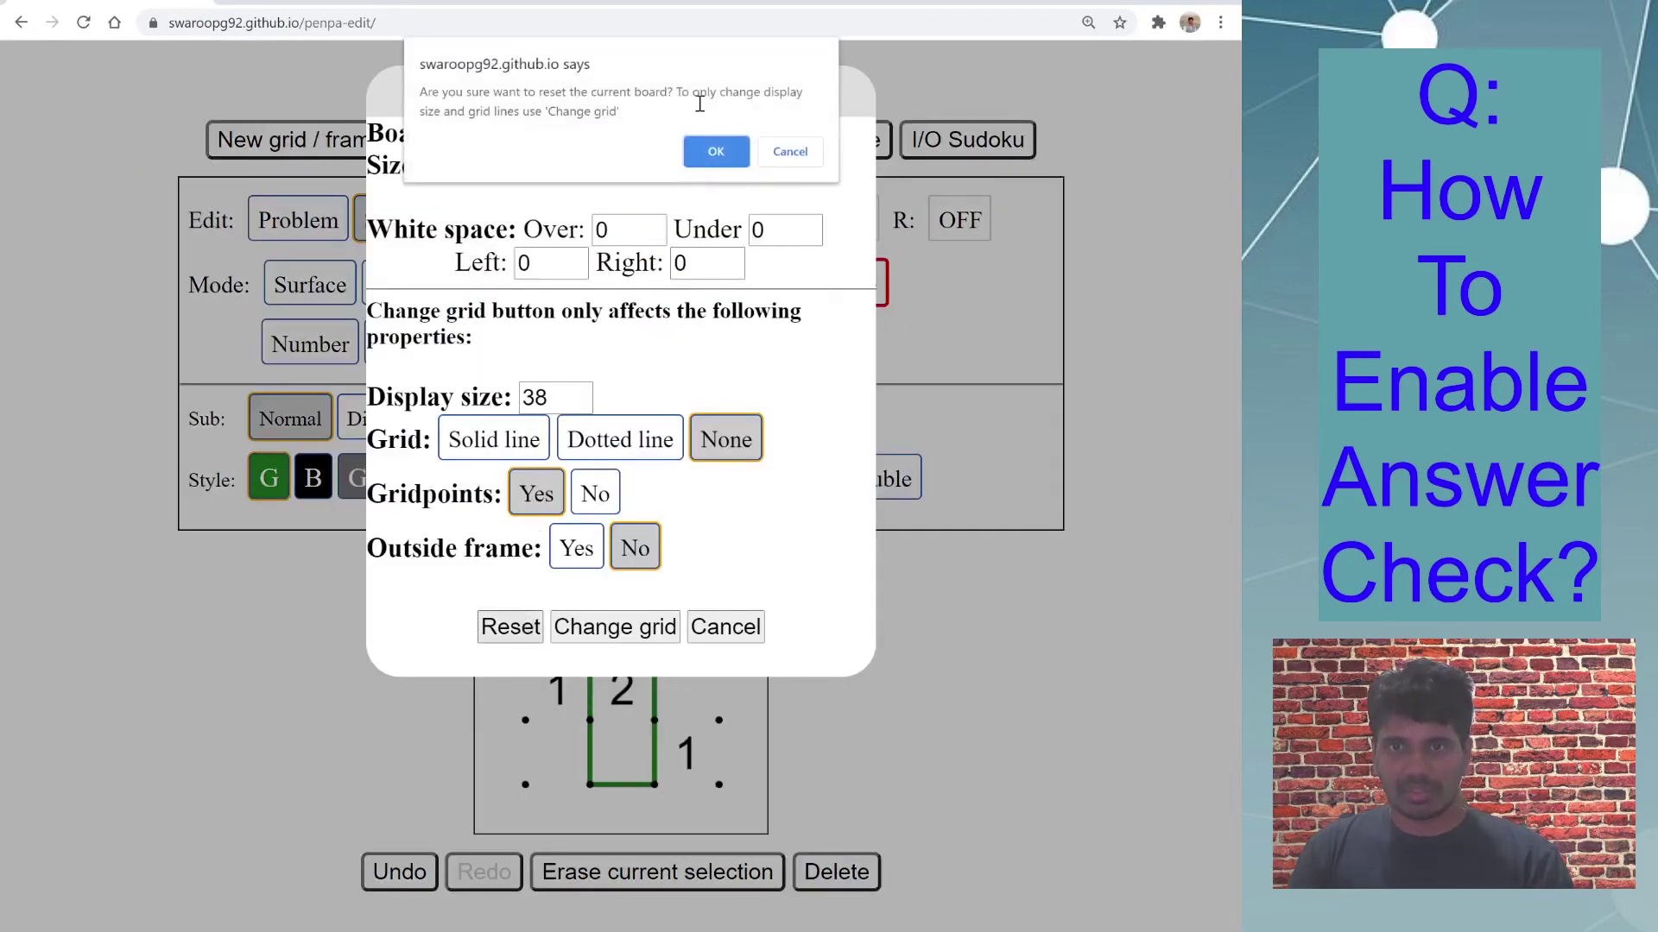
pyautogui.click(715, 150)
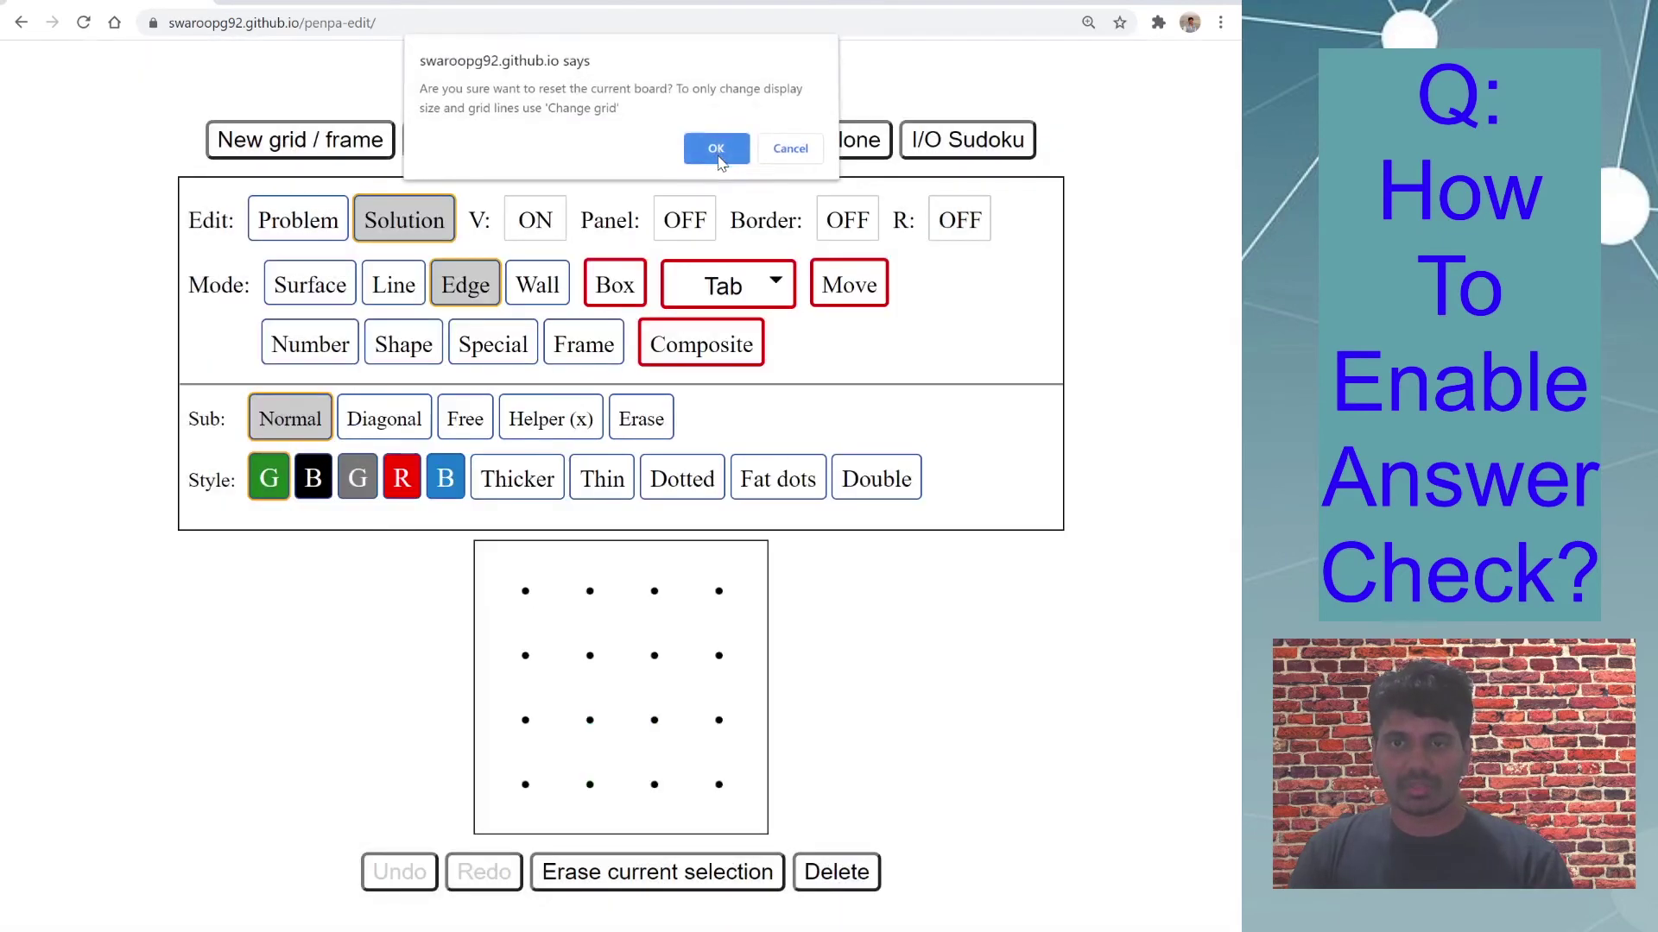
pyautogui.click(310, 133)
pyautogui.click(512, 450)
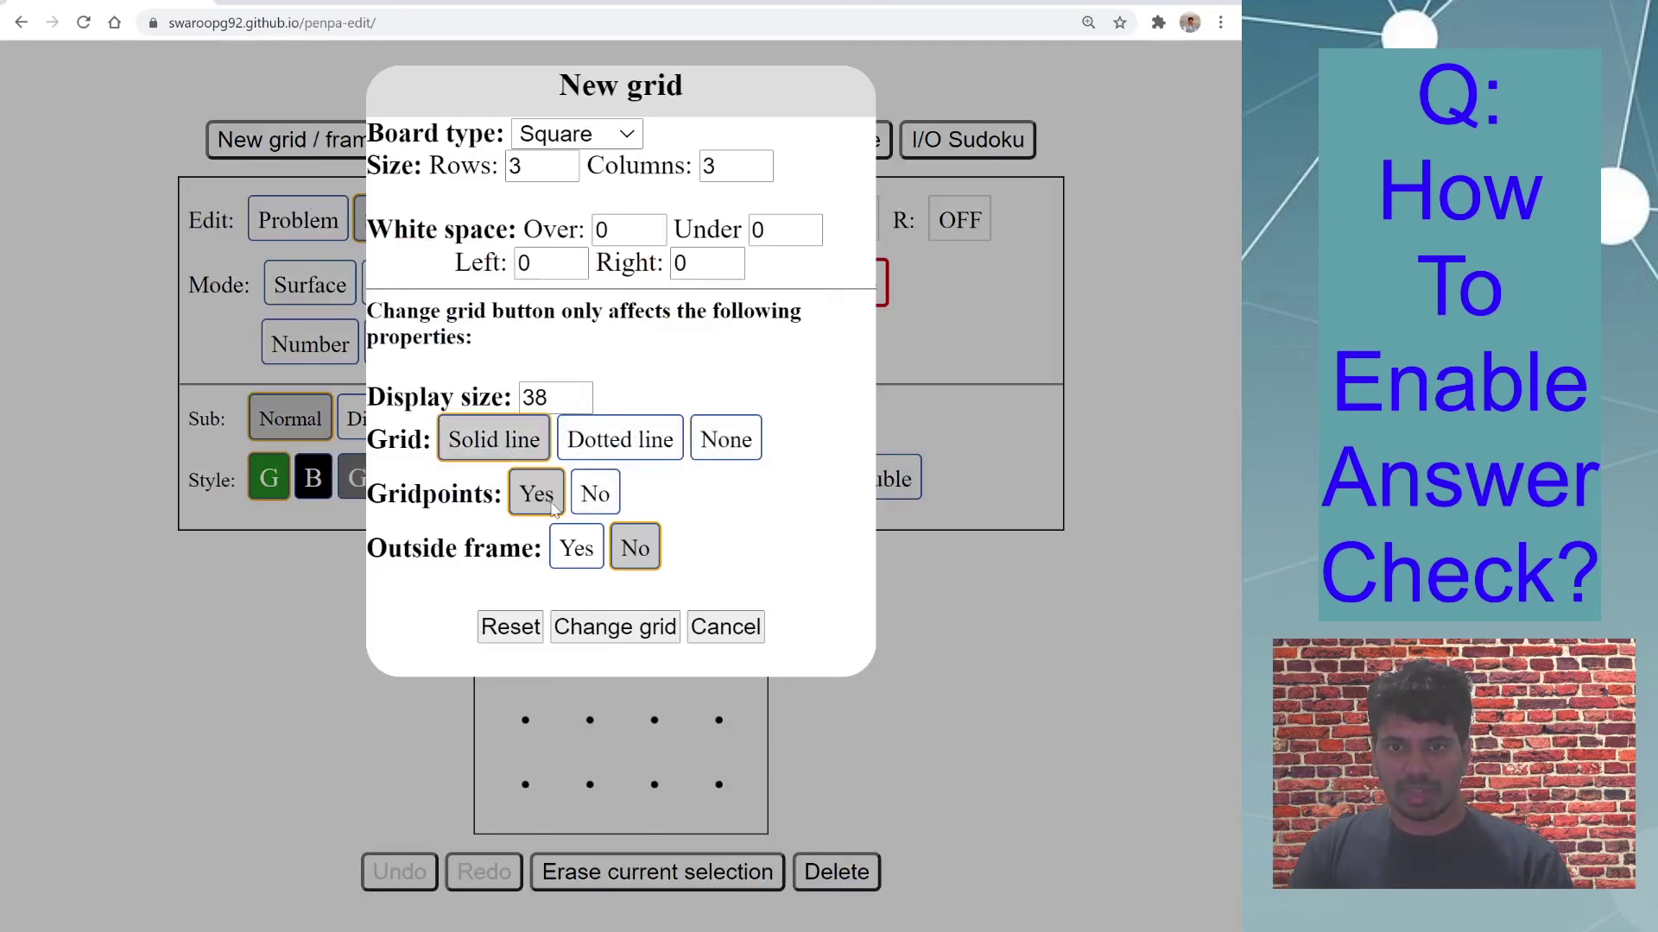
pyautogui.click(577, 548)
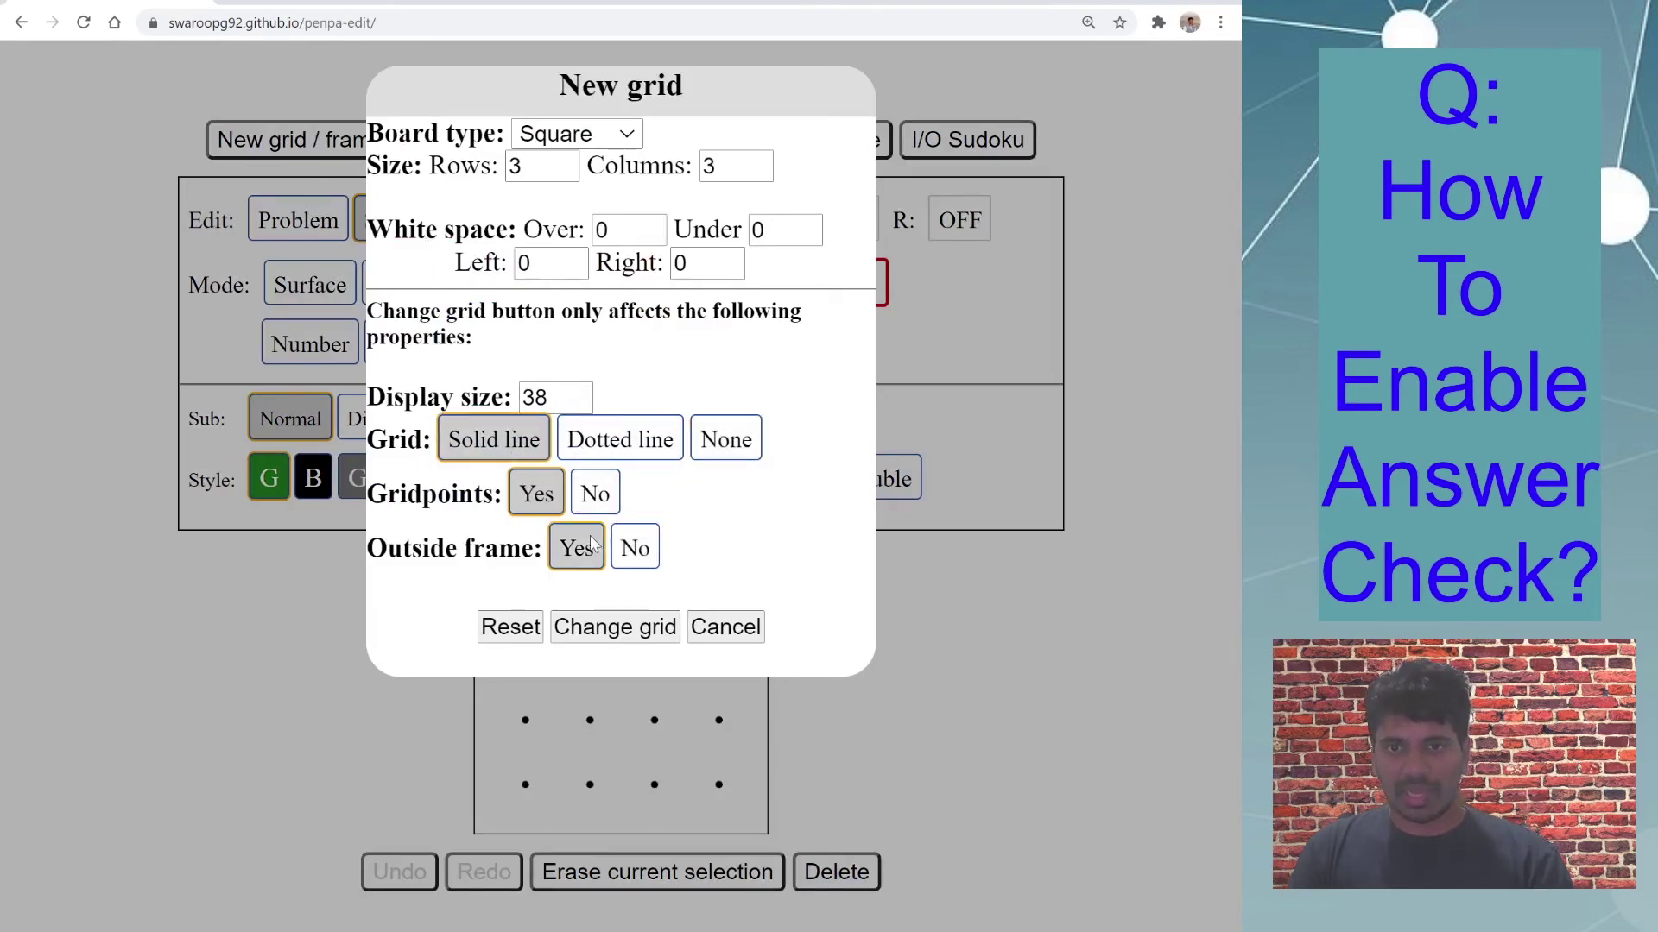
pyautogui.click(510, 627)
pyautogui.click(723, 153)
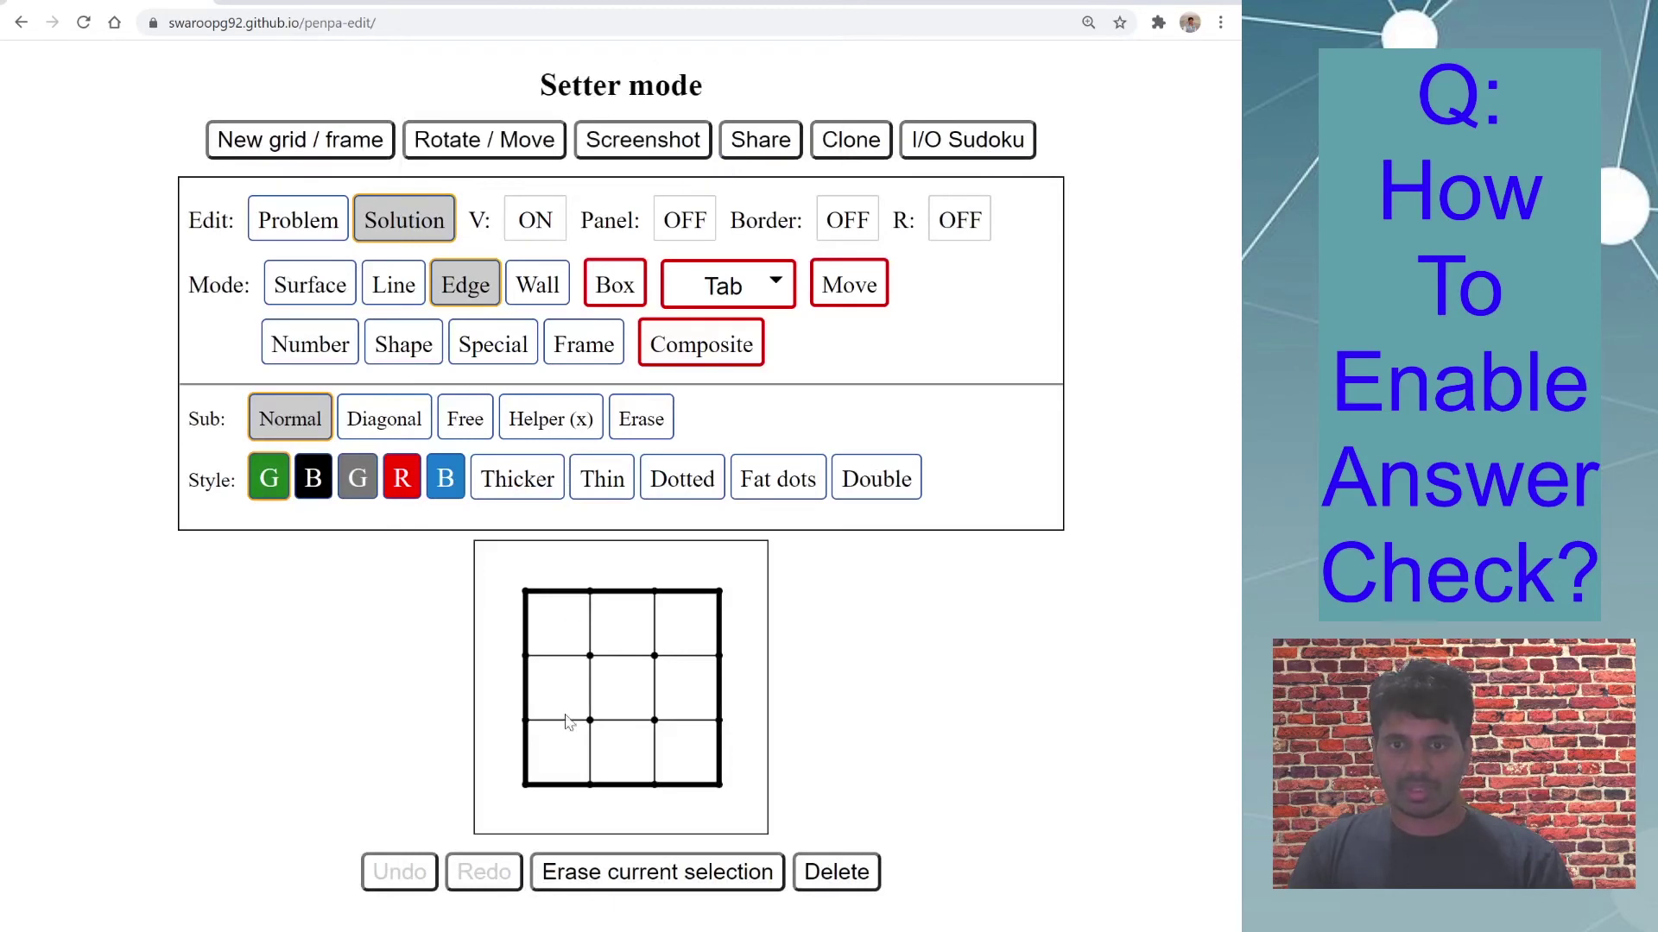
# Step: Remove the gridpoints from the current grid, keeping the solid lines and outside frame
pyautogui.click(332, 161)
pyautogui.click(602, 503)
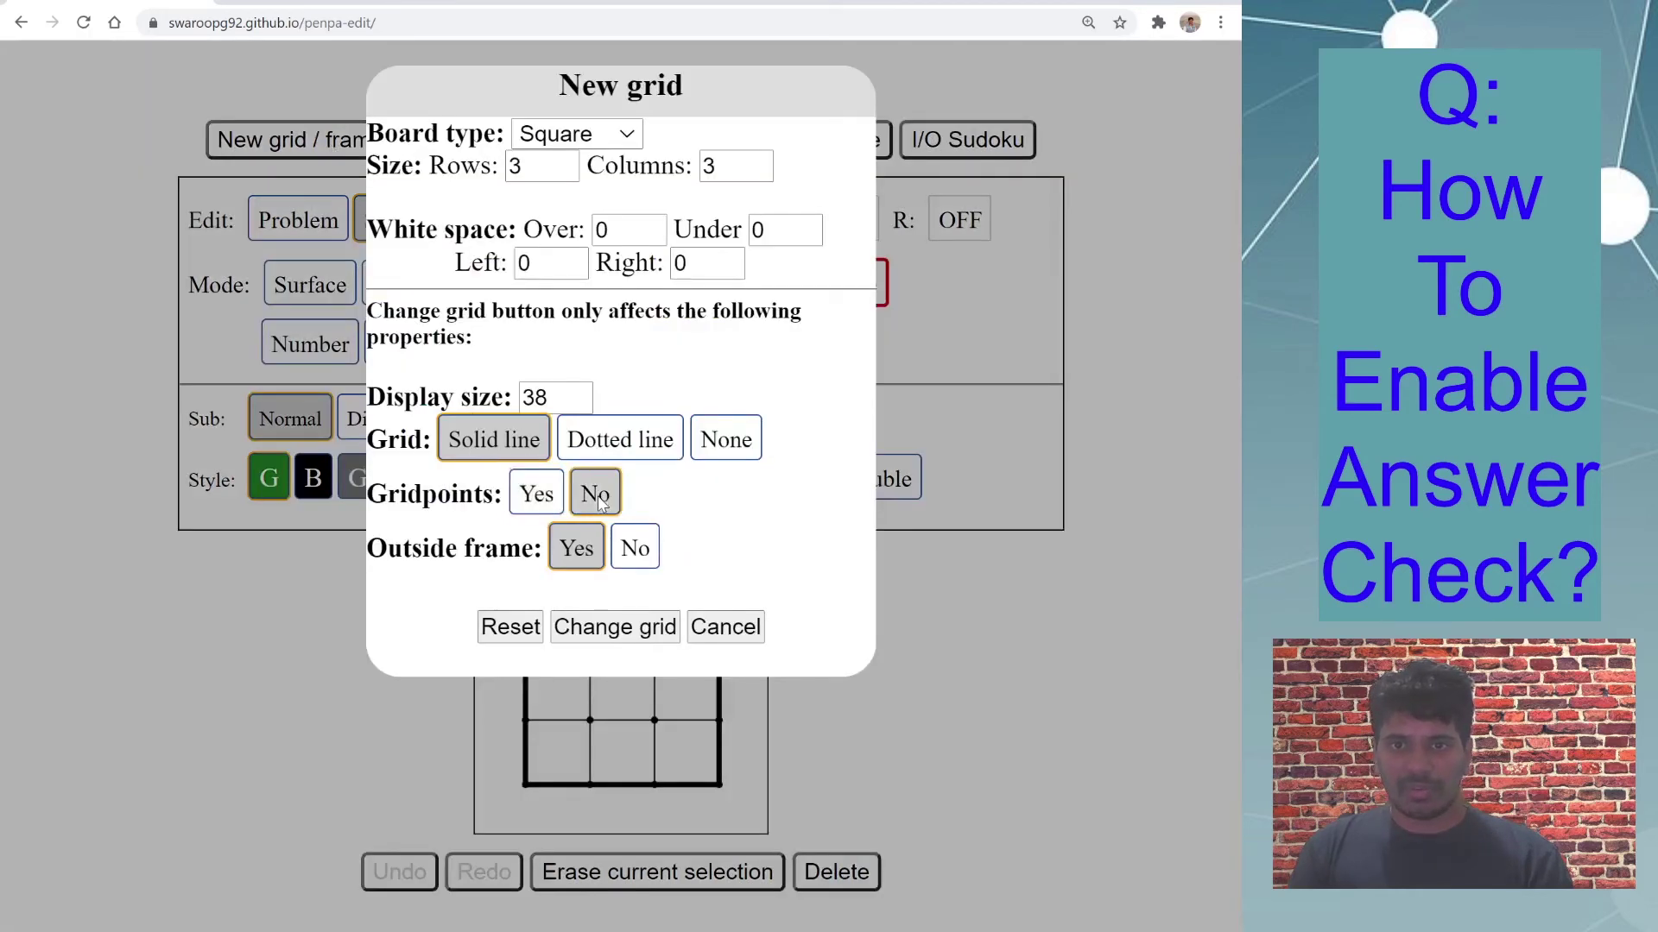
pyautogui.click(604, 636)
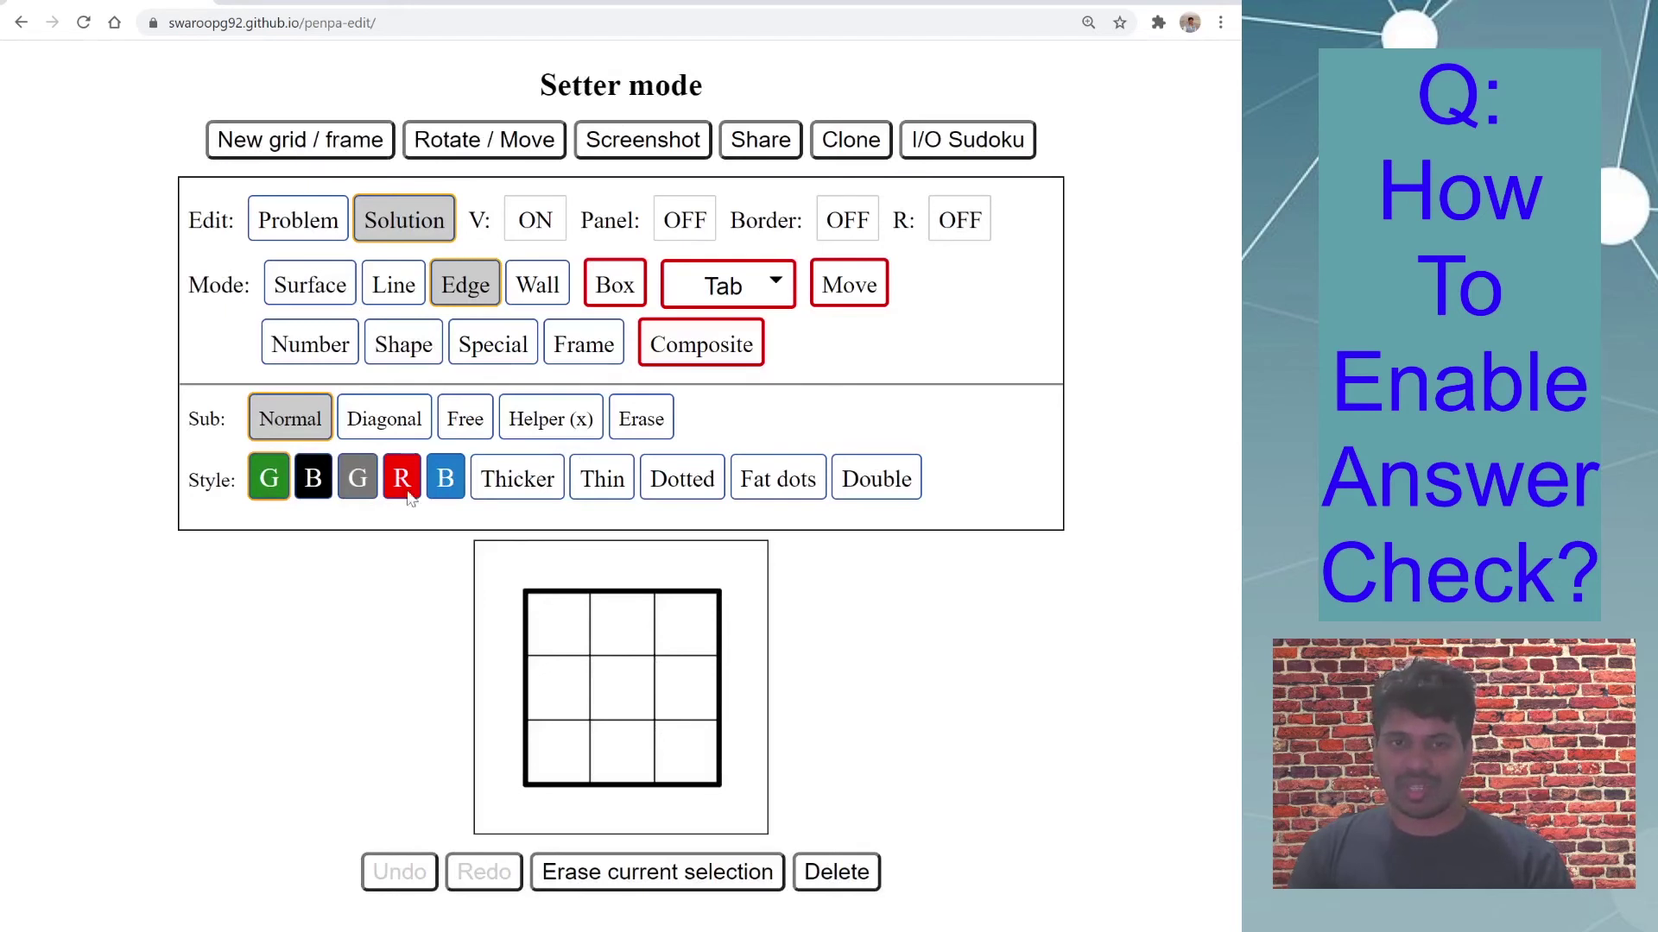
# Step: Add black problem numbers 1 in row 1's first cell and 2 in the centre cell
pyautogui.click(319, 346)
pyautogui.click(329, 229)
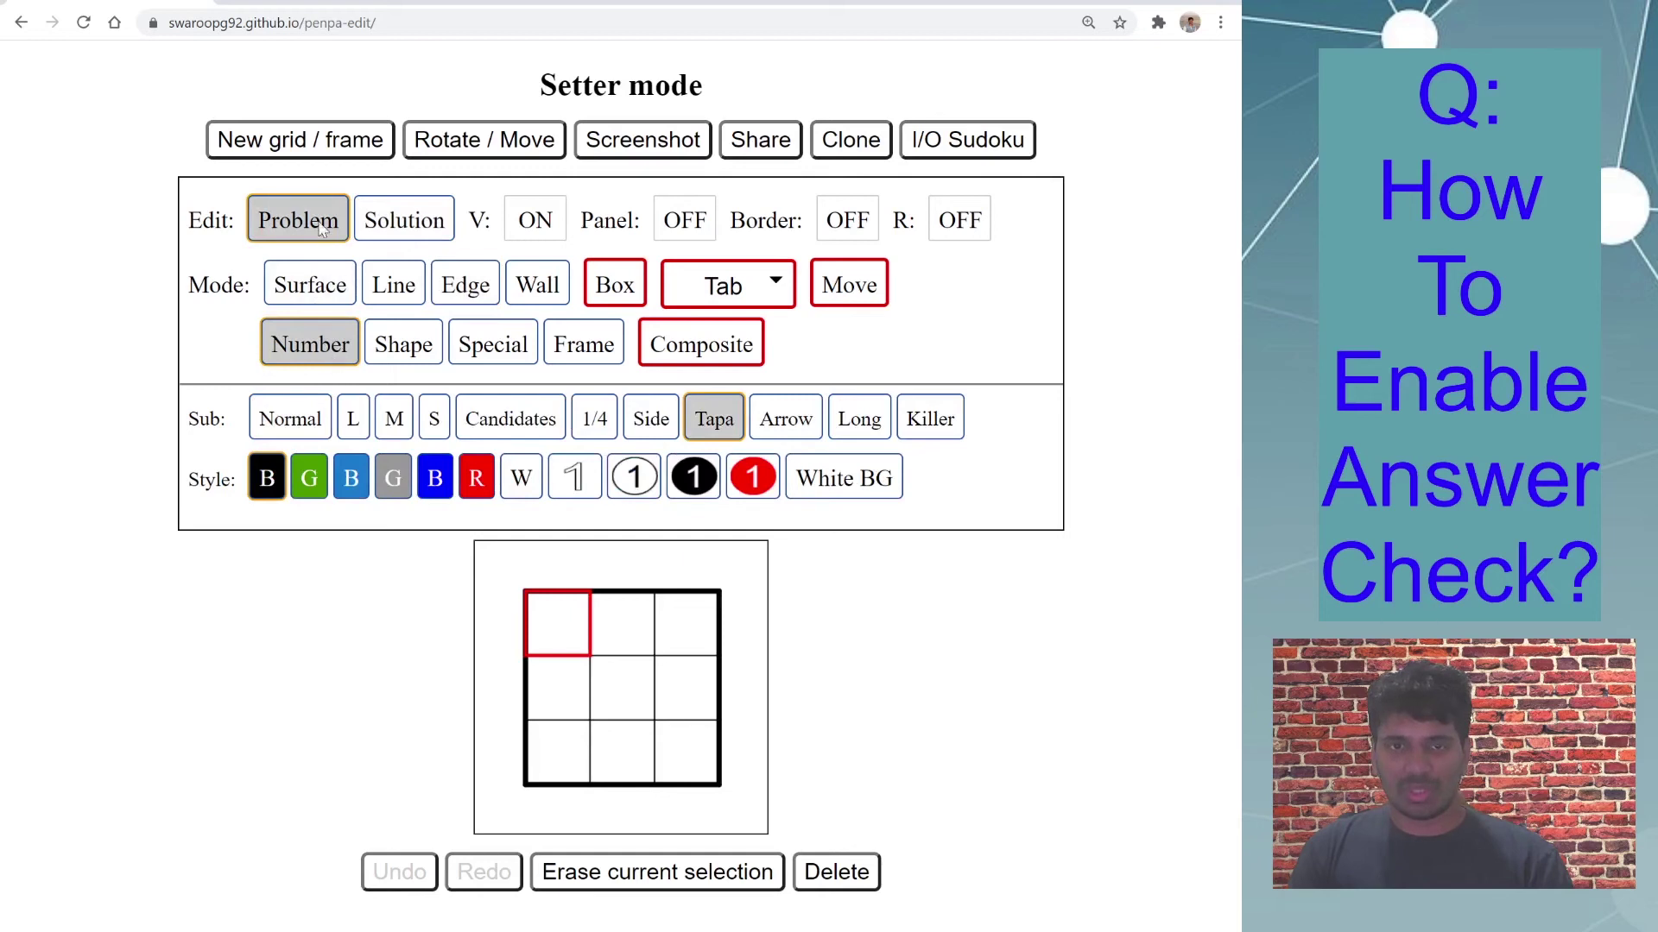
pyautogui.write('1')
pyautogui.click(622, 691)
pyautogui.write('2')
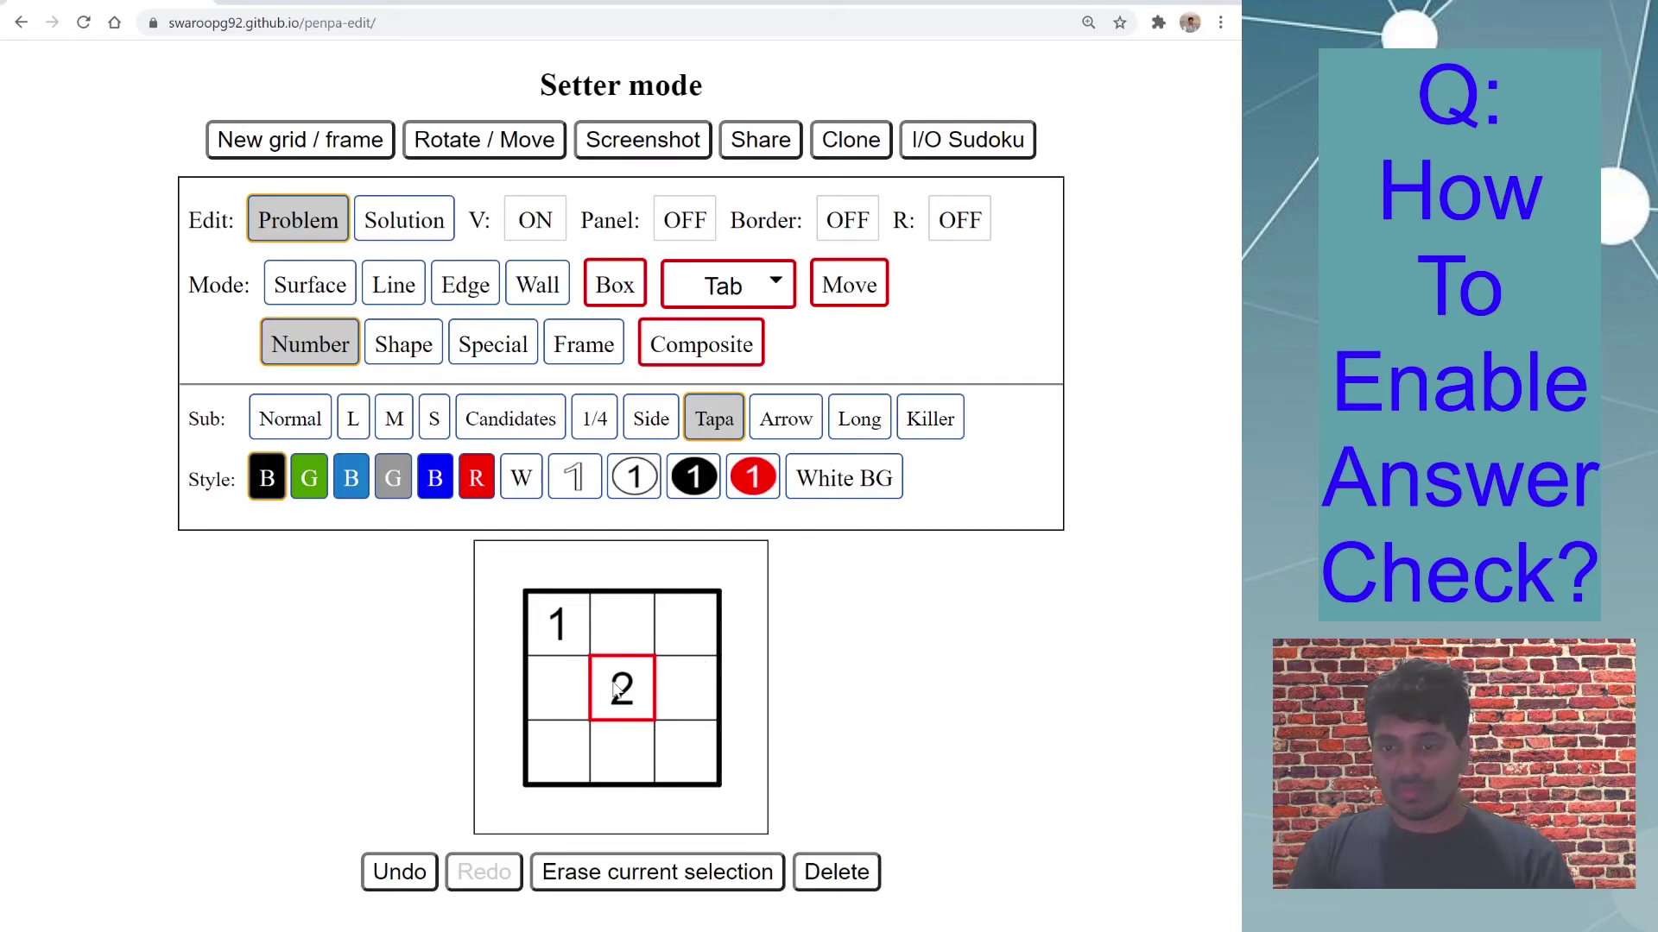
# Step: Enter normal-size solution numbers in row 1: a green 3 in the second cell and a light blue 2 in the third
pyautogui.click(387, 233)
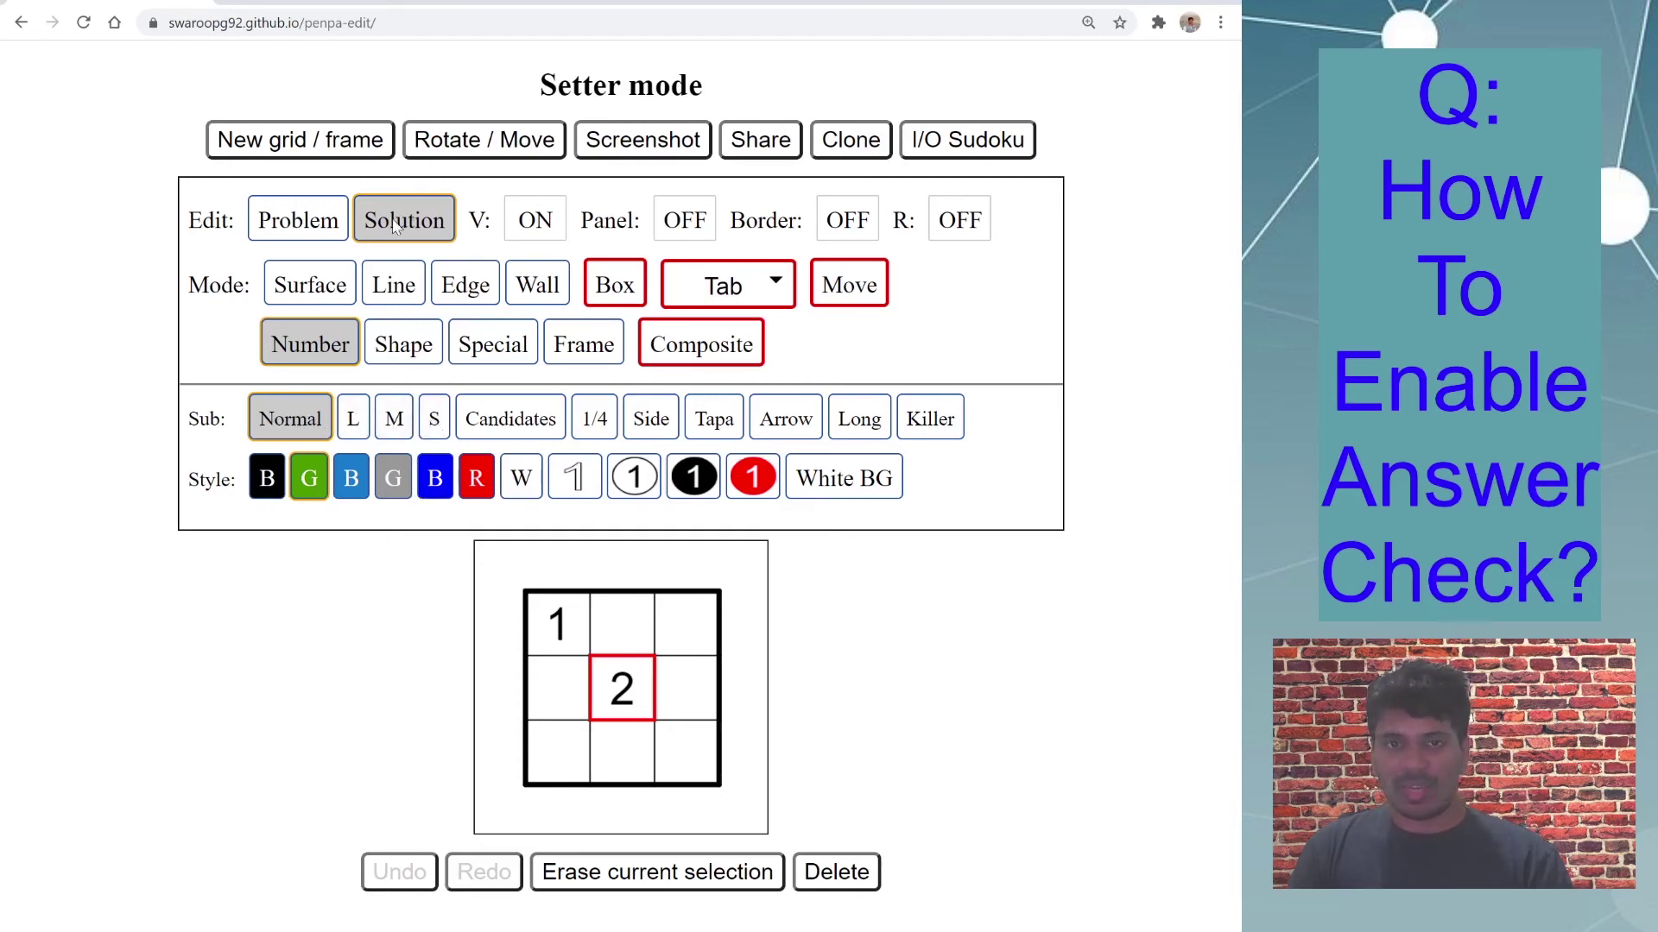
pyautogui.click(641, 642)
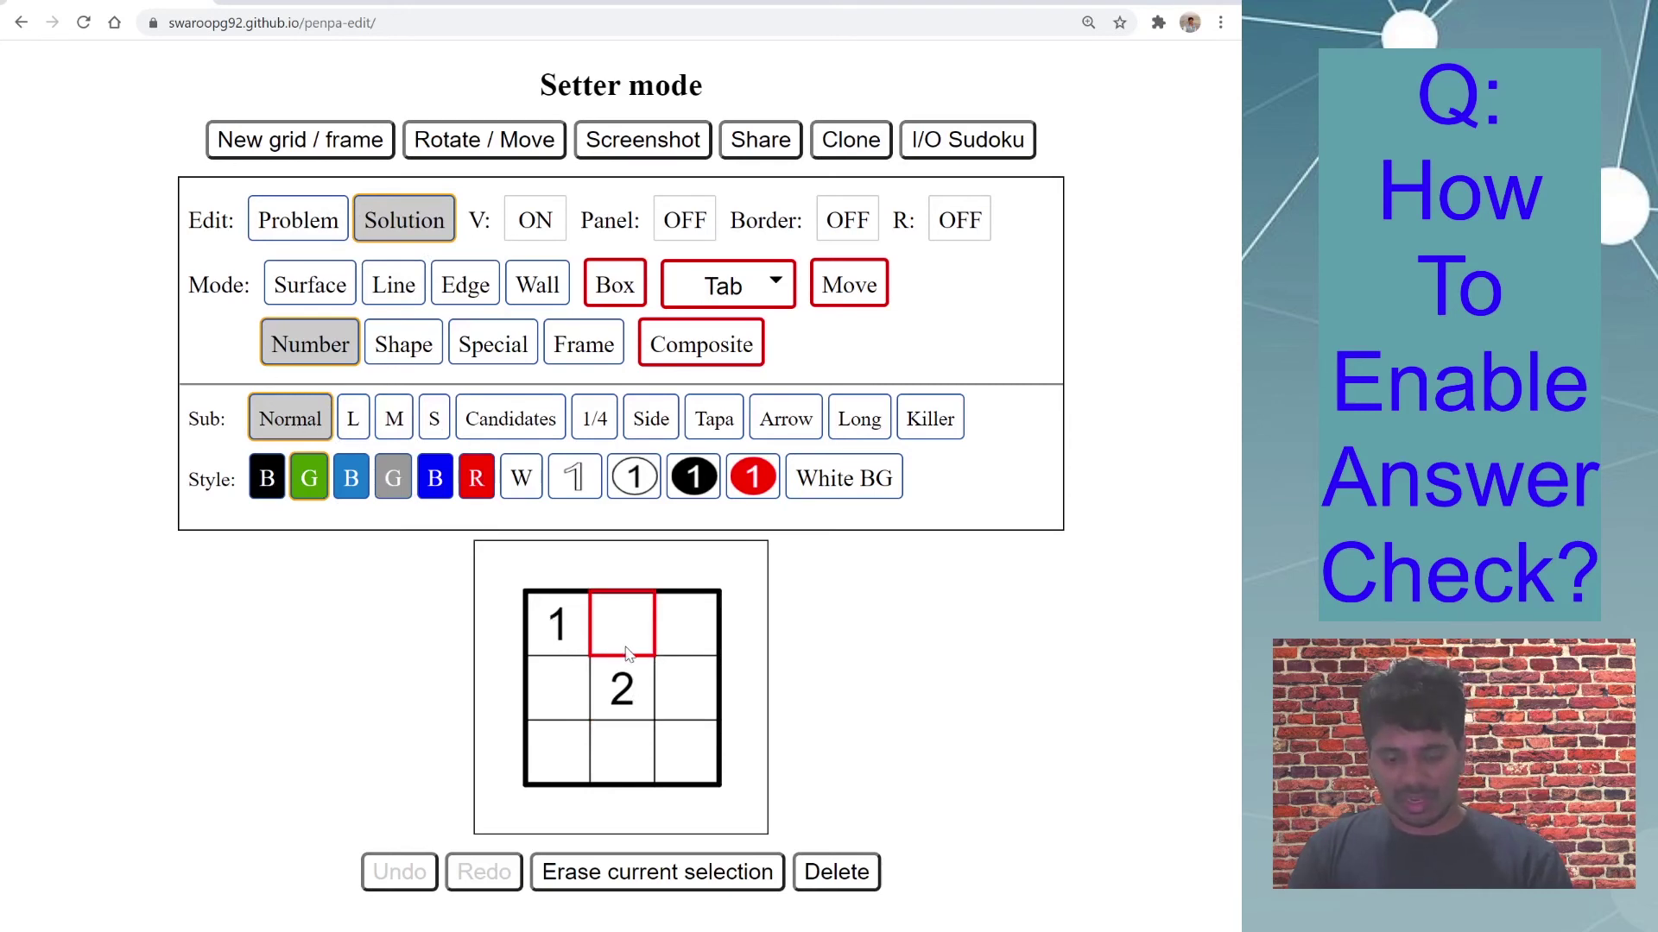
pyautogui.write('13')
pyautogui.click(348, 486)
pyautogui.press('Right')
pyautogui.write('2')
# Step: Add light blue solution numbers in column 3: a size L 1 in row 2 and a size M 3 in row 3
pyautogui.click(357, 420)
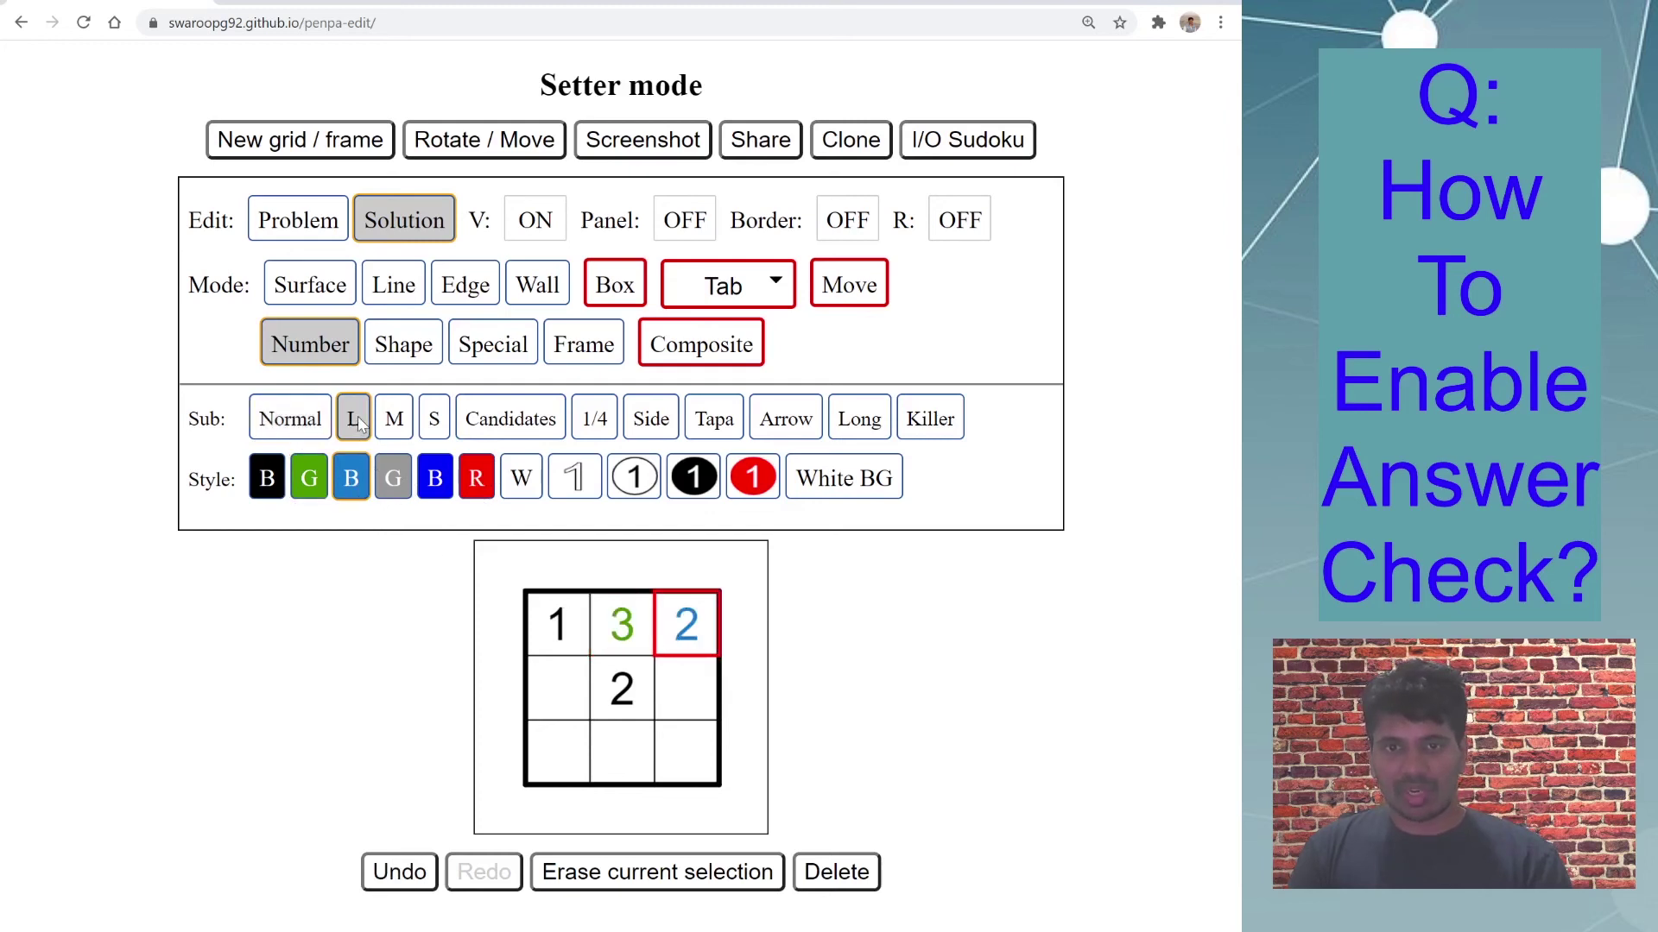
pyautogui.click(684, 707)
pyautogui.write('1')
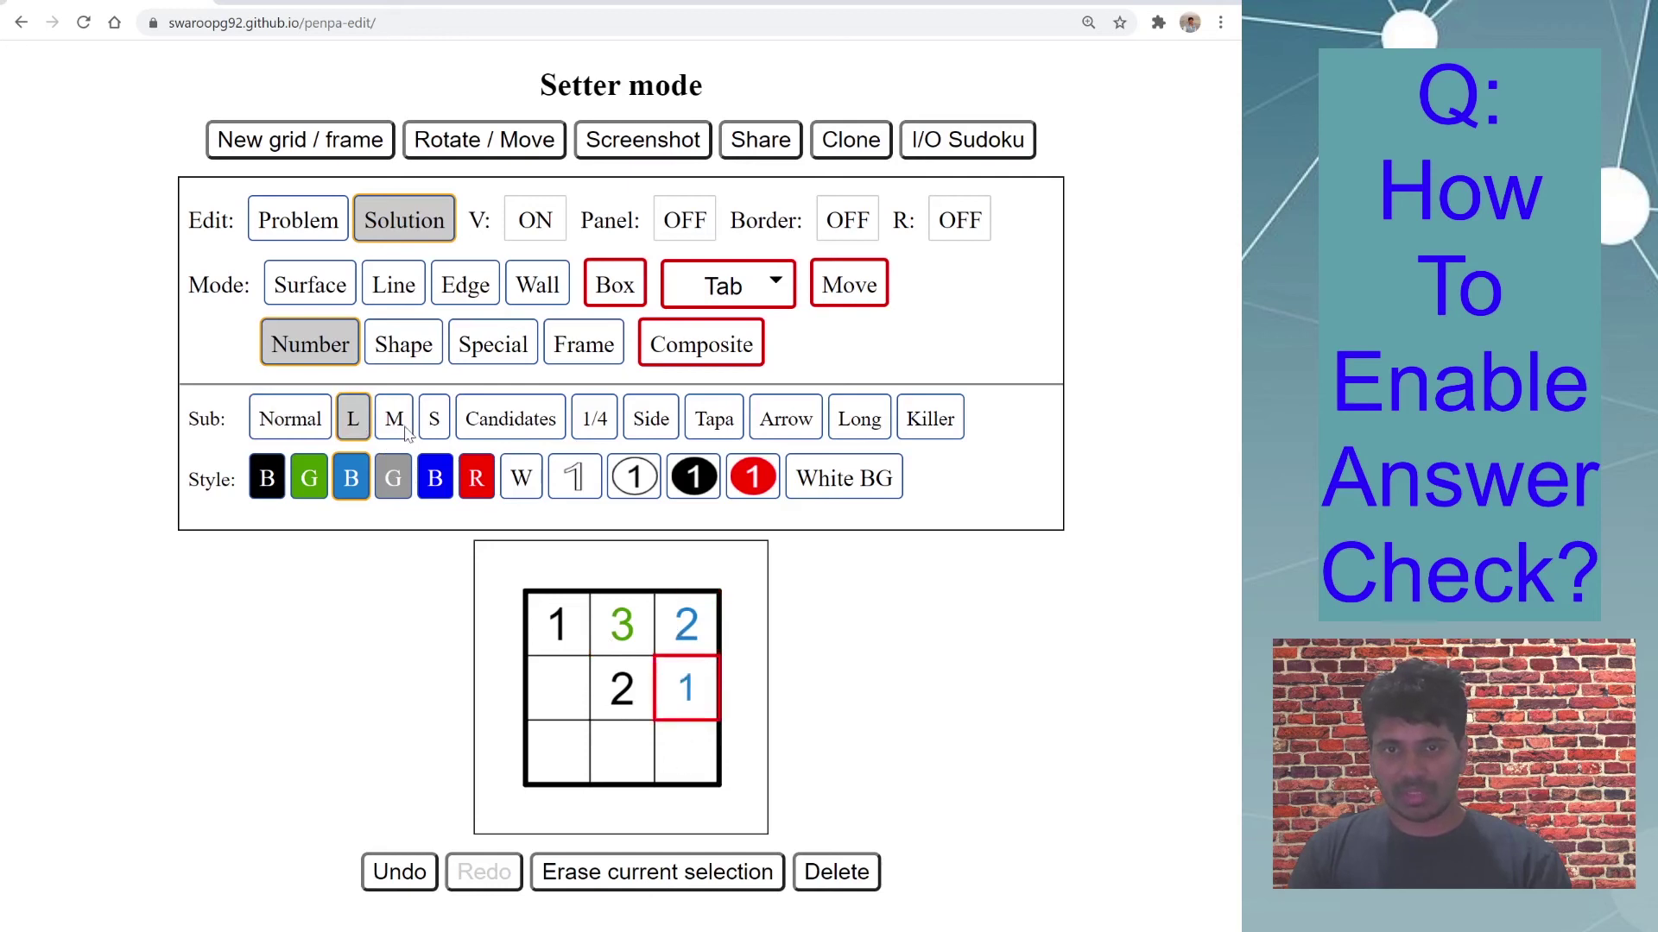
pyautogui.click(393, 421)
pyautogui.click(680, 782)
# Step: Enter size S dark blue solution numbers 1 in row 3's second cell and 2 in its first cell
pyautogui.click(434, 419)
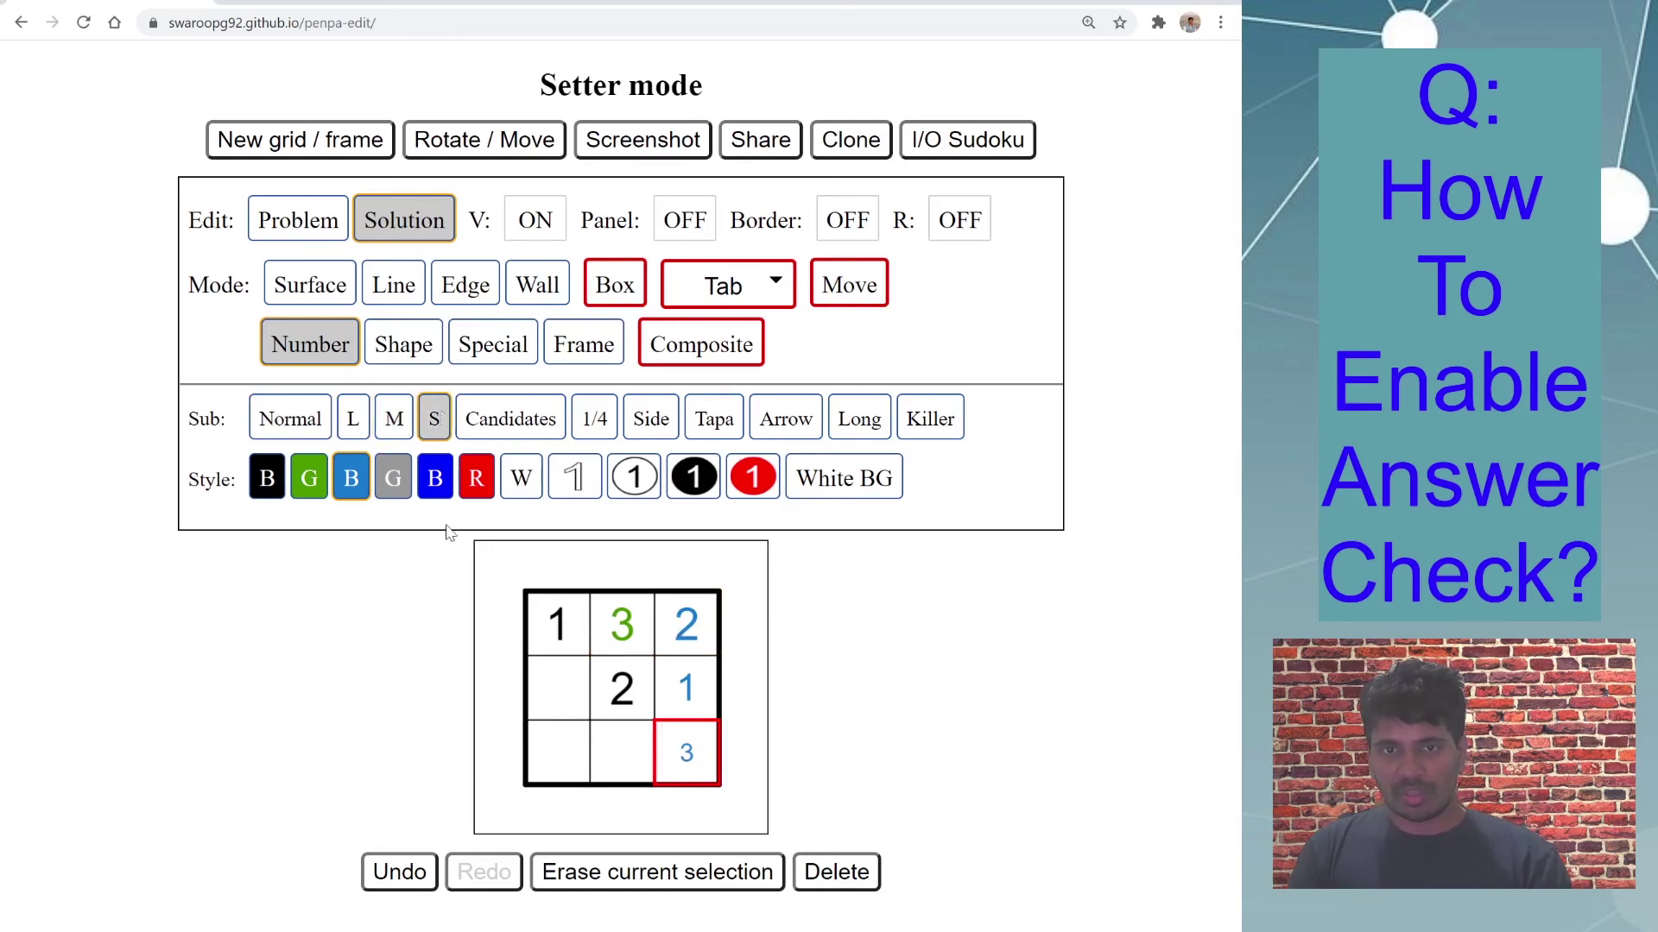
pyautogui.click(435, 489)
pyautogui.click(615, 742)
pyautogui.write('1')
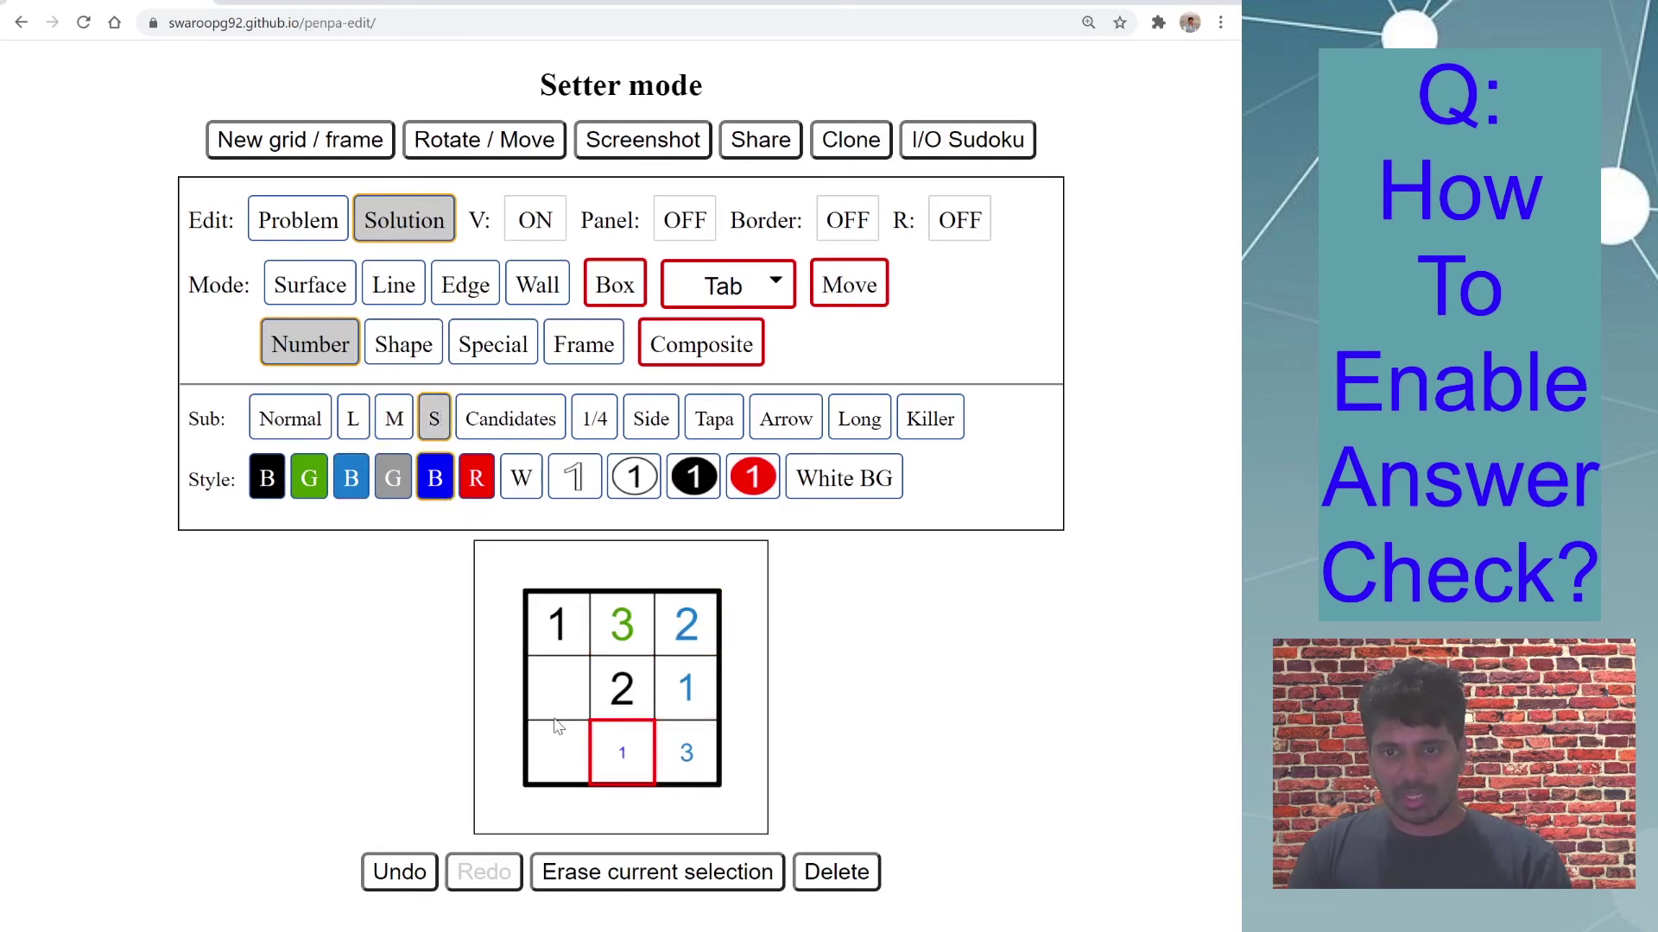
pyautogui.click(568, 760)
pyautogui.write('2')
# Step: Enter a green 3 as a candidate number in row 2's first cell of the solution
pyautogui.click(318, 475)
pyautogui.click(300, 436)
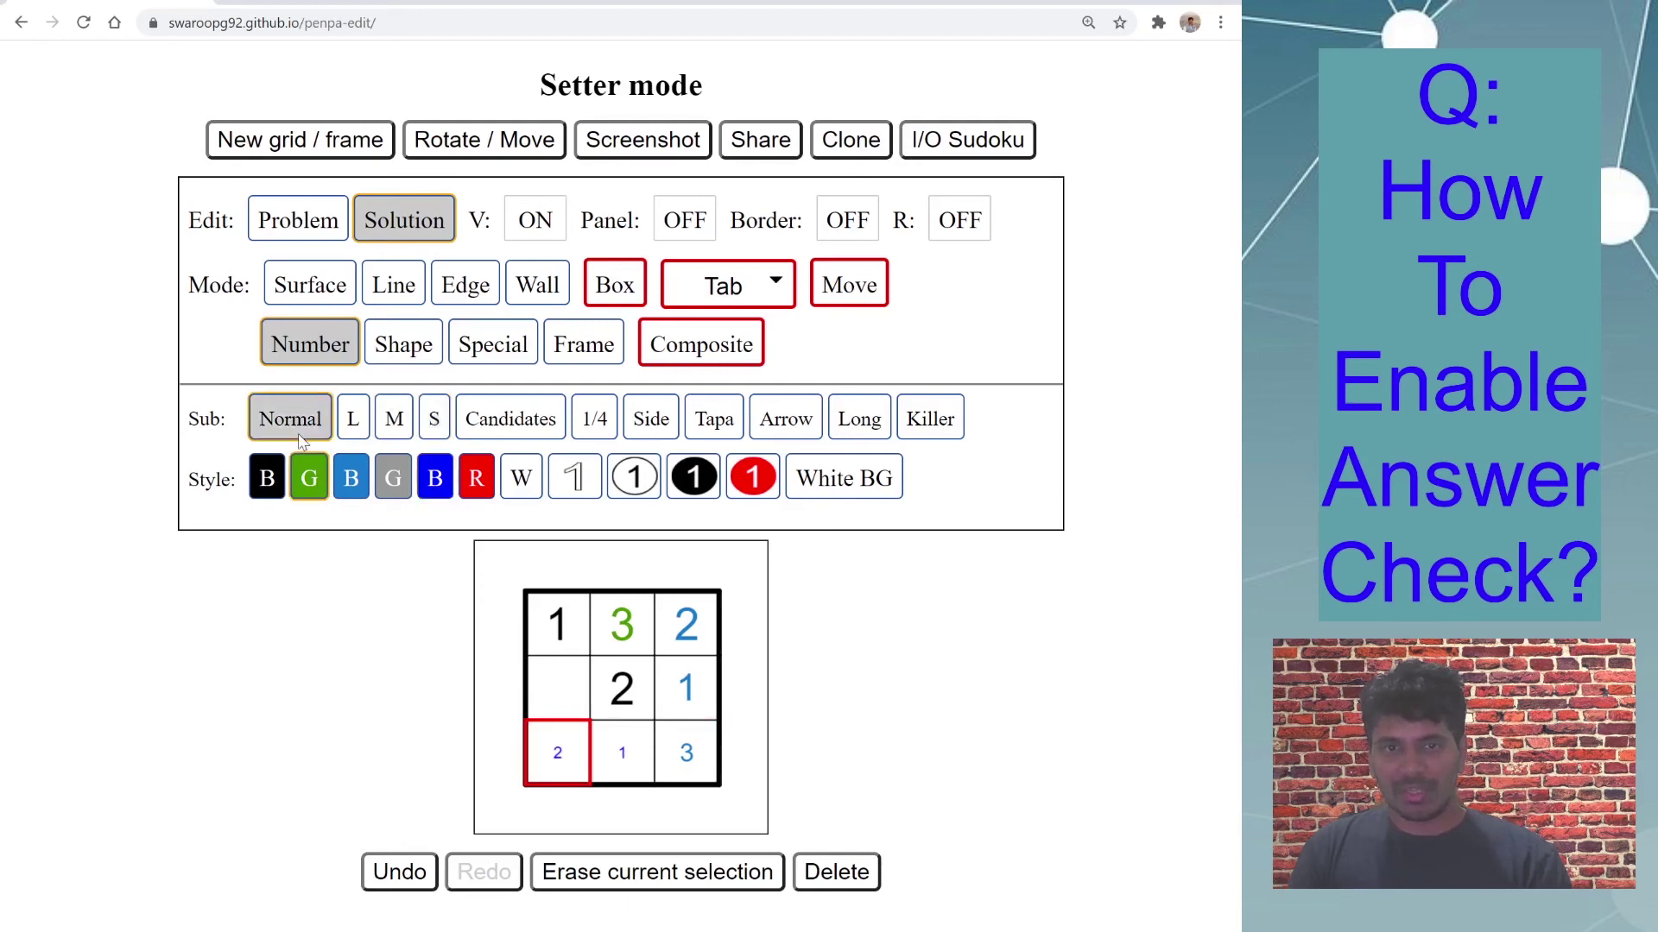
pyautogui.click(511, 421)
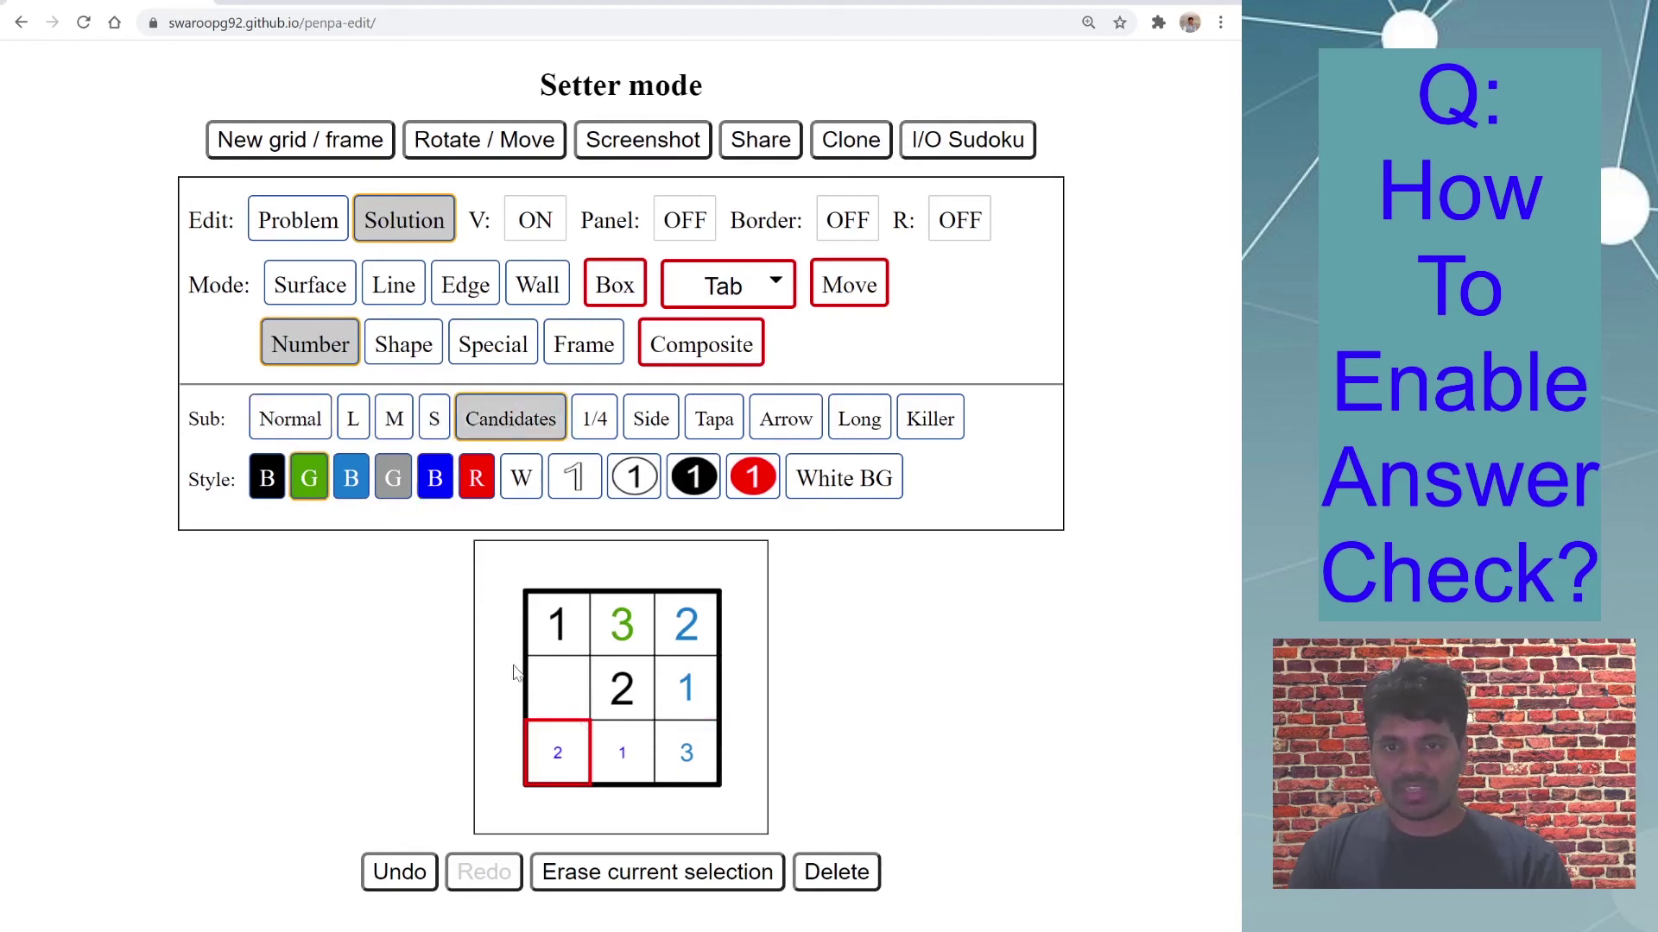
pyautogui.click(573, 708)
pyautogui.write('3')
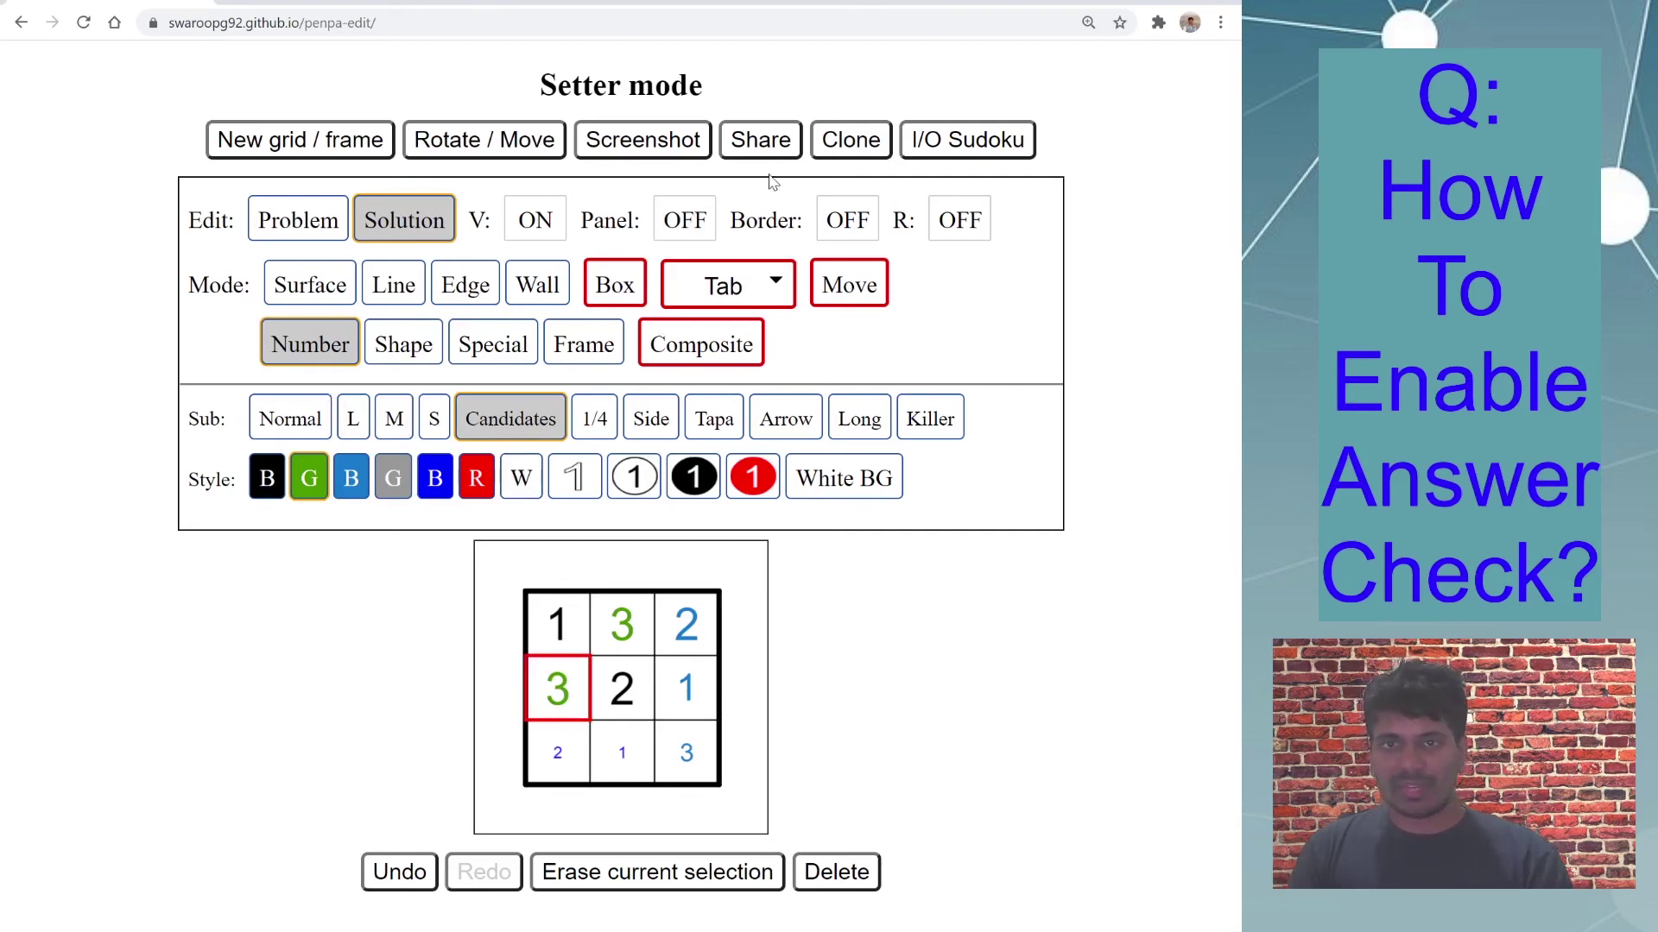
# Step: Generate a solving URL with answer check for the number puzzle and open it in a new tab
pyautogui.click(759, 143)
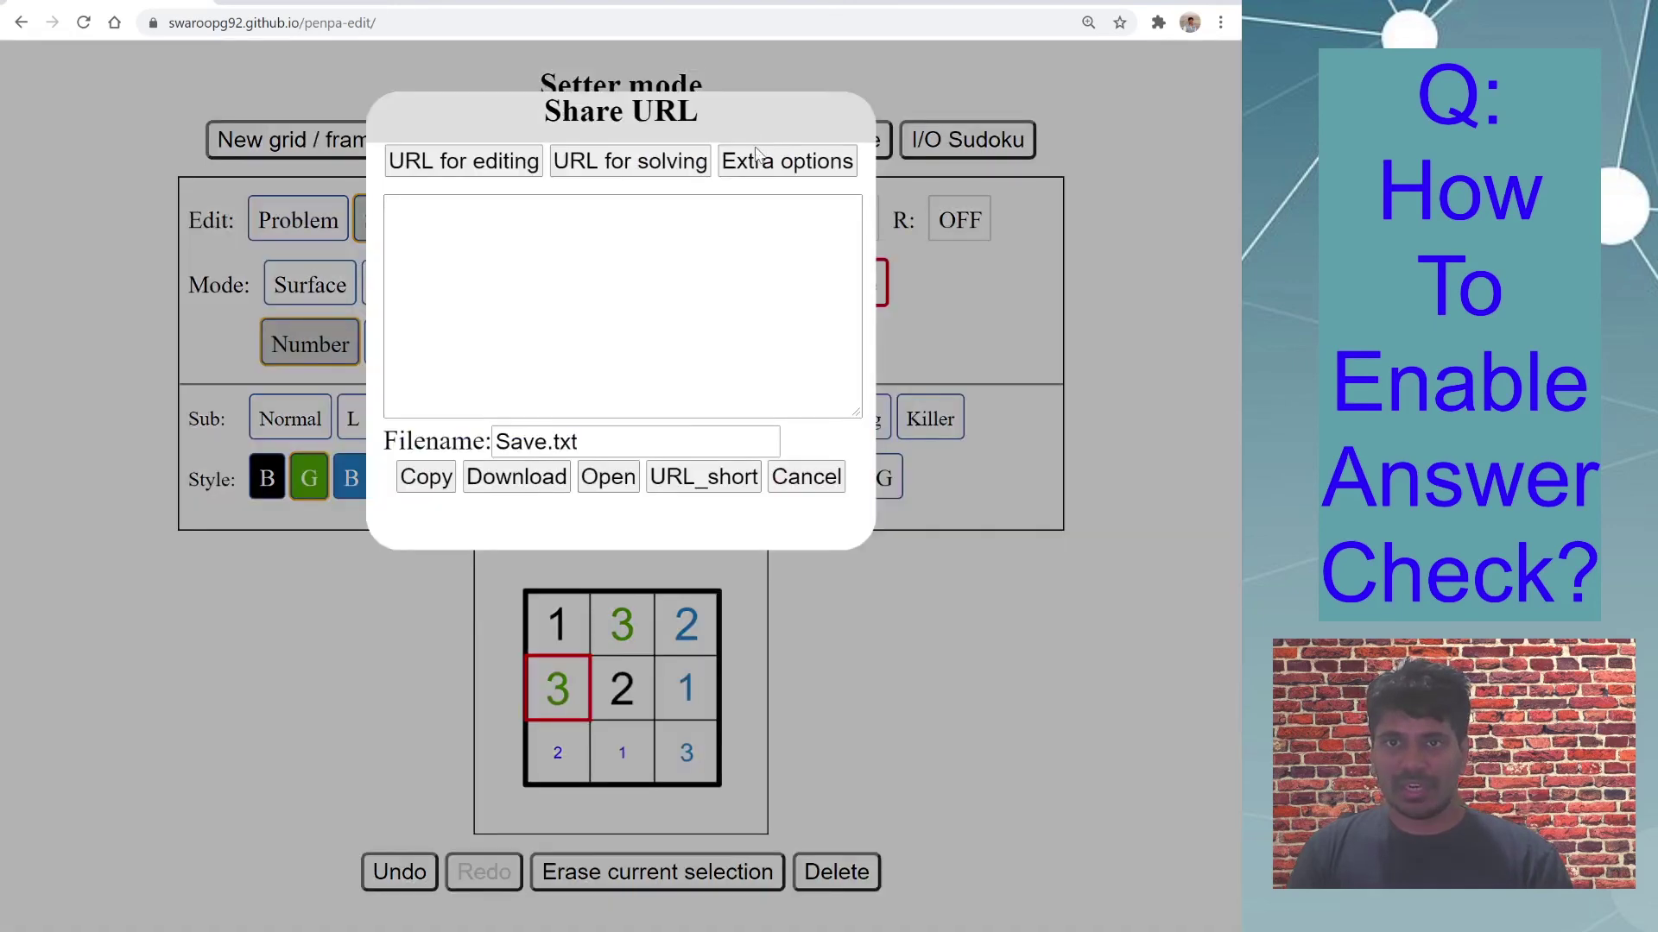
pyautogui.click(767, 170)
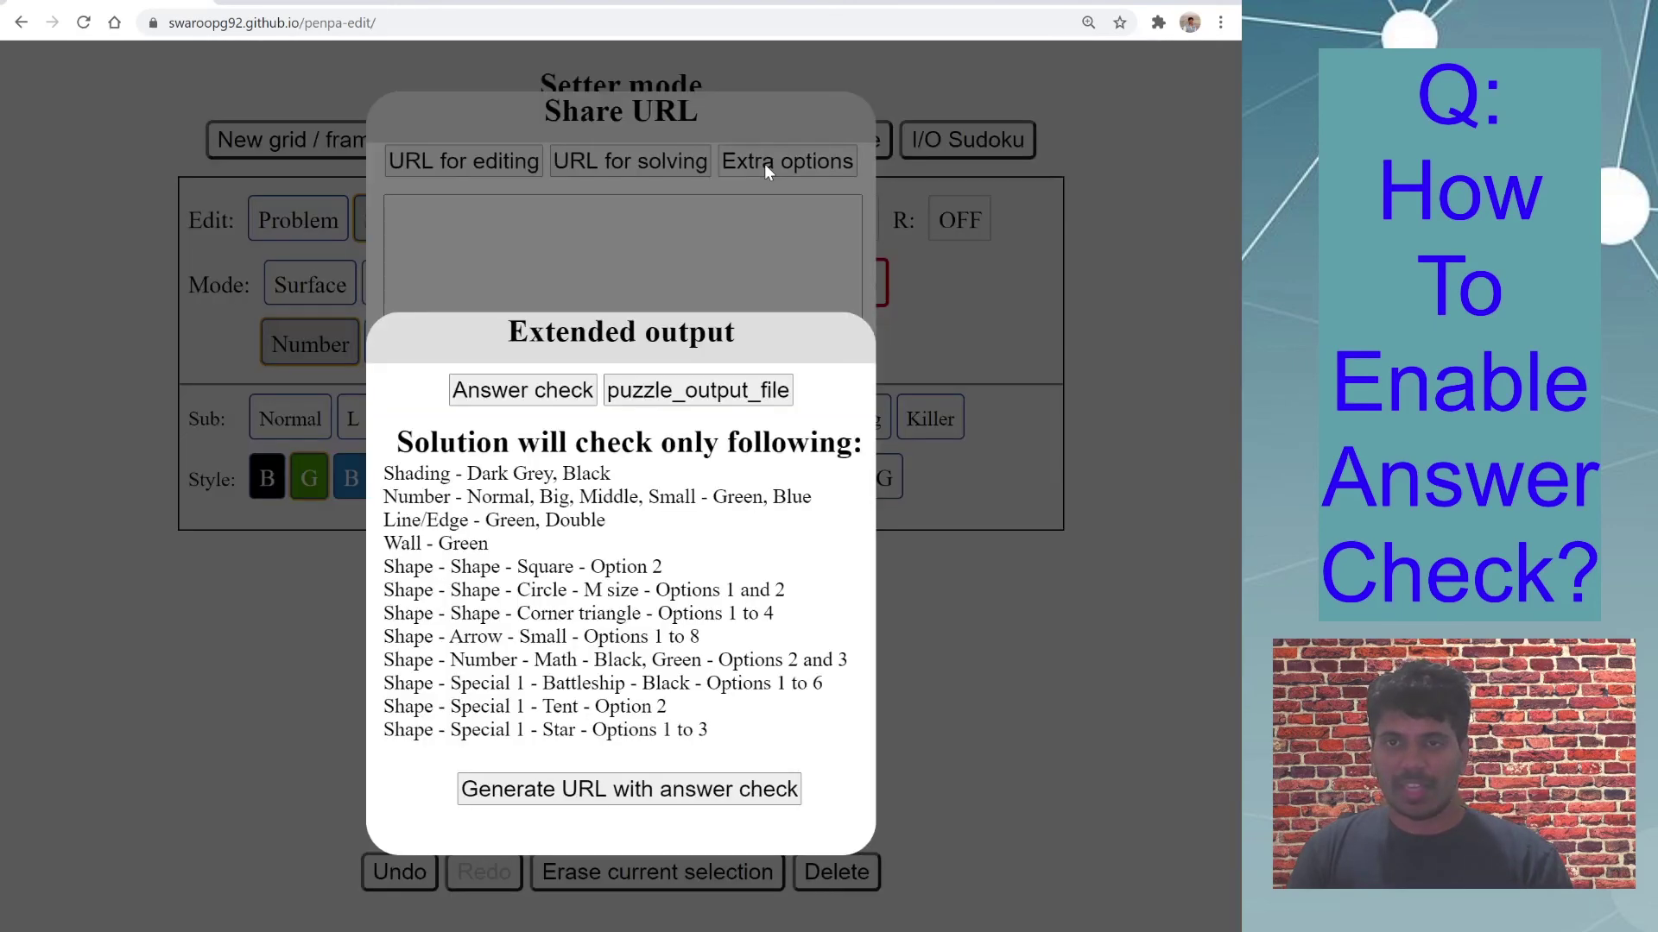
pyautogui.click(612, 784)
pyautogui.click(649, 275)
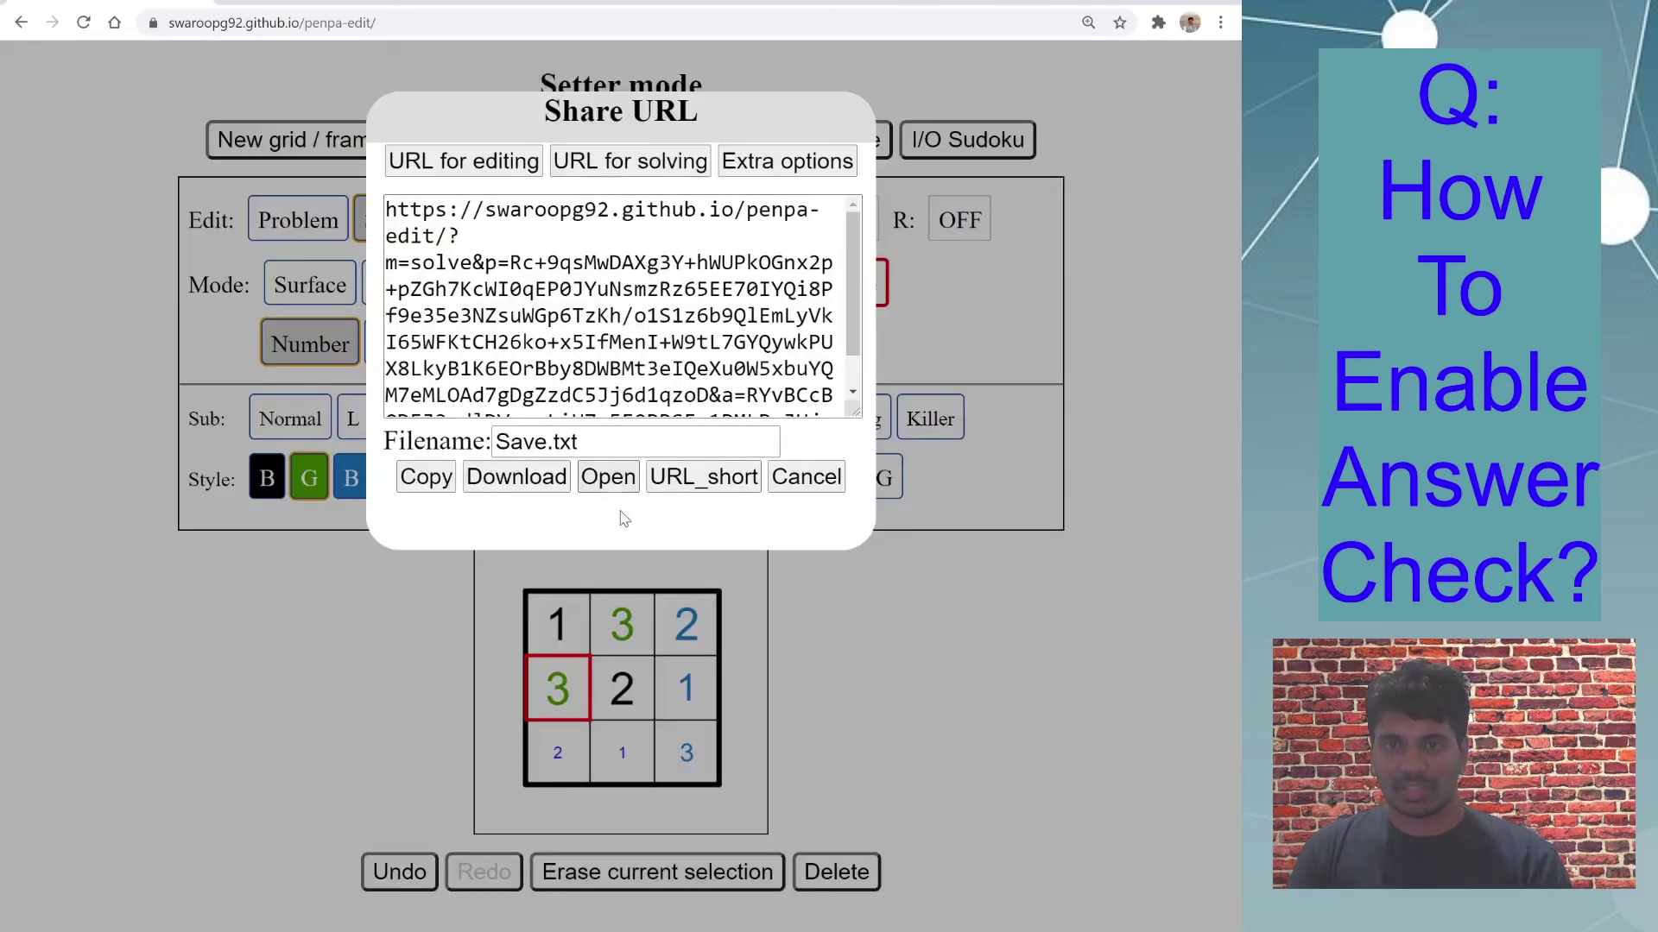
pyautogui.click(609, 478)
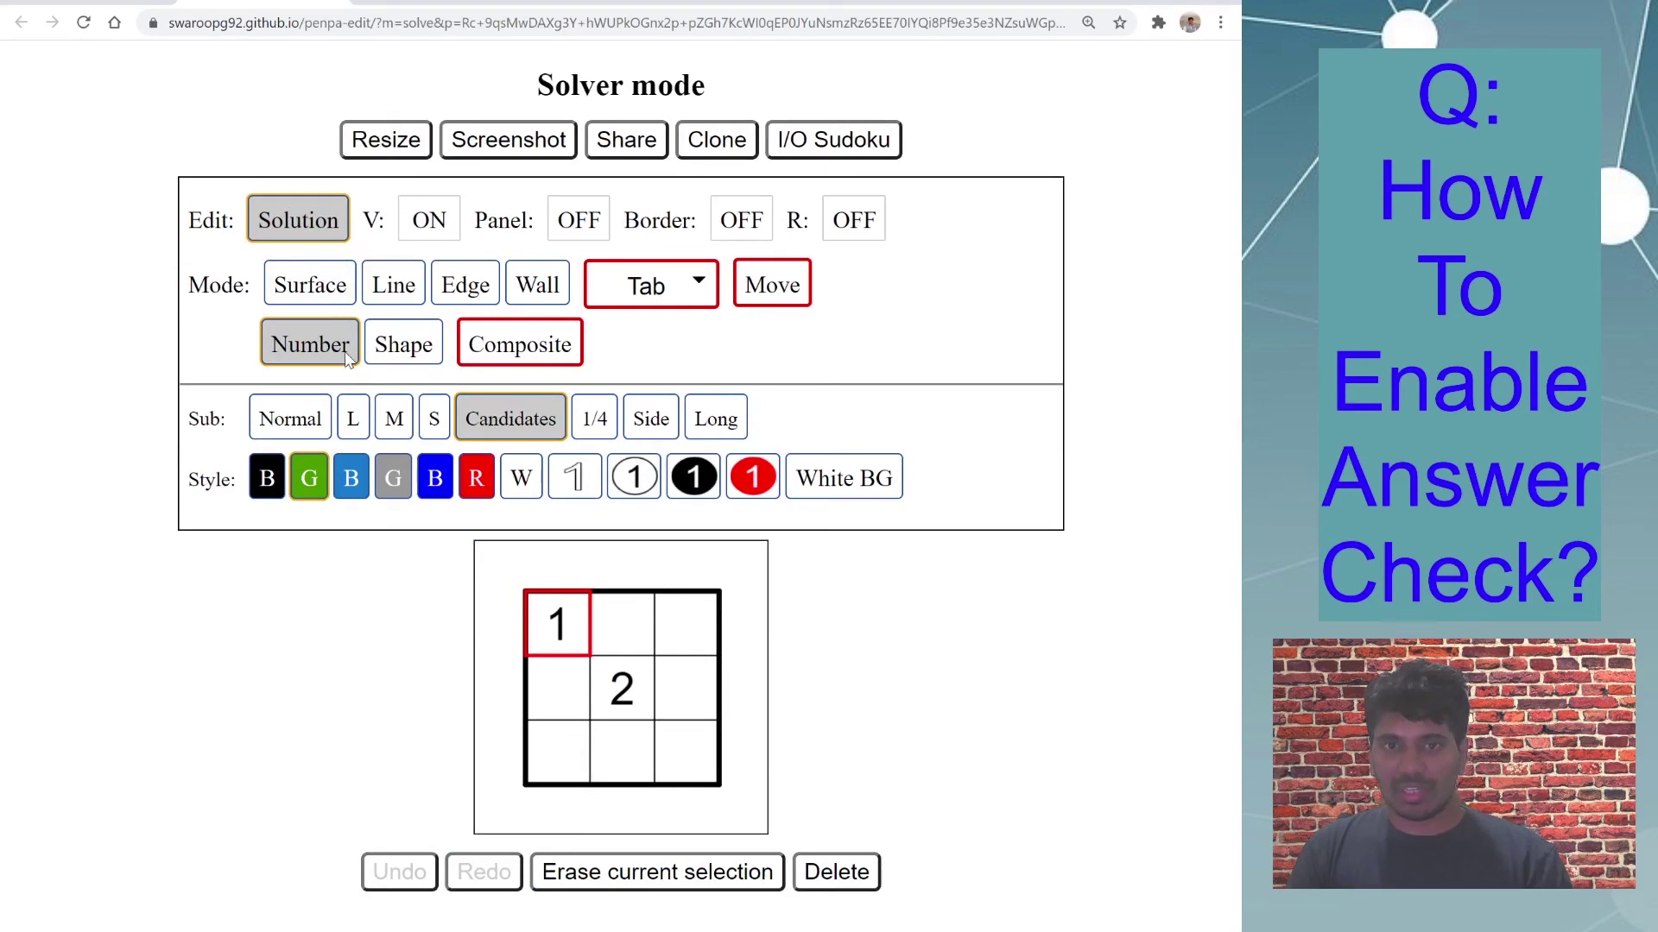
# Step: Fill row 1 in solver mode with normal-size dark blue numbers, 3 in the second cell and 2 in the third
pyautogui.click(290, 419)
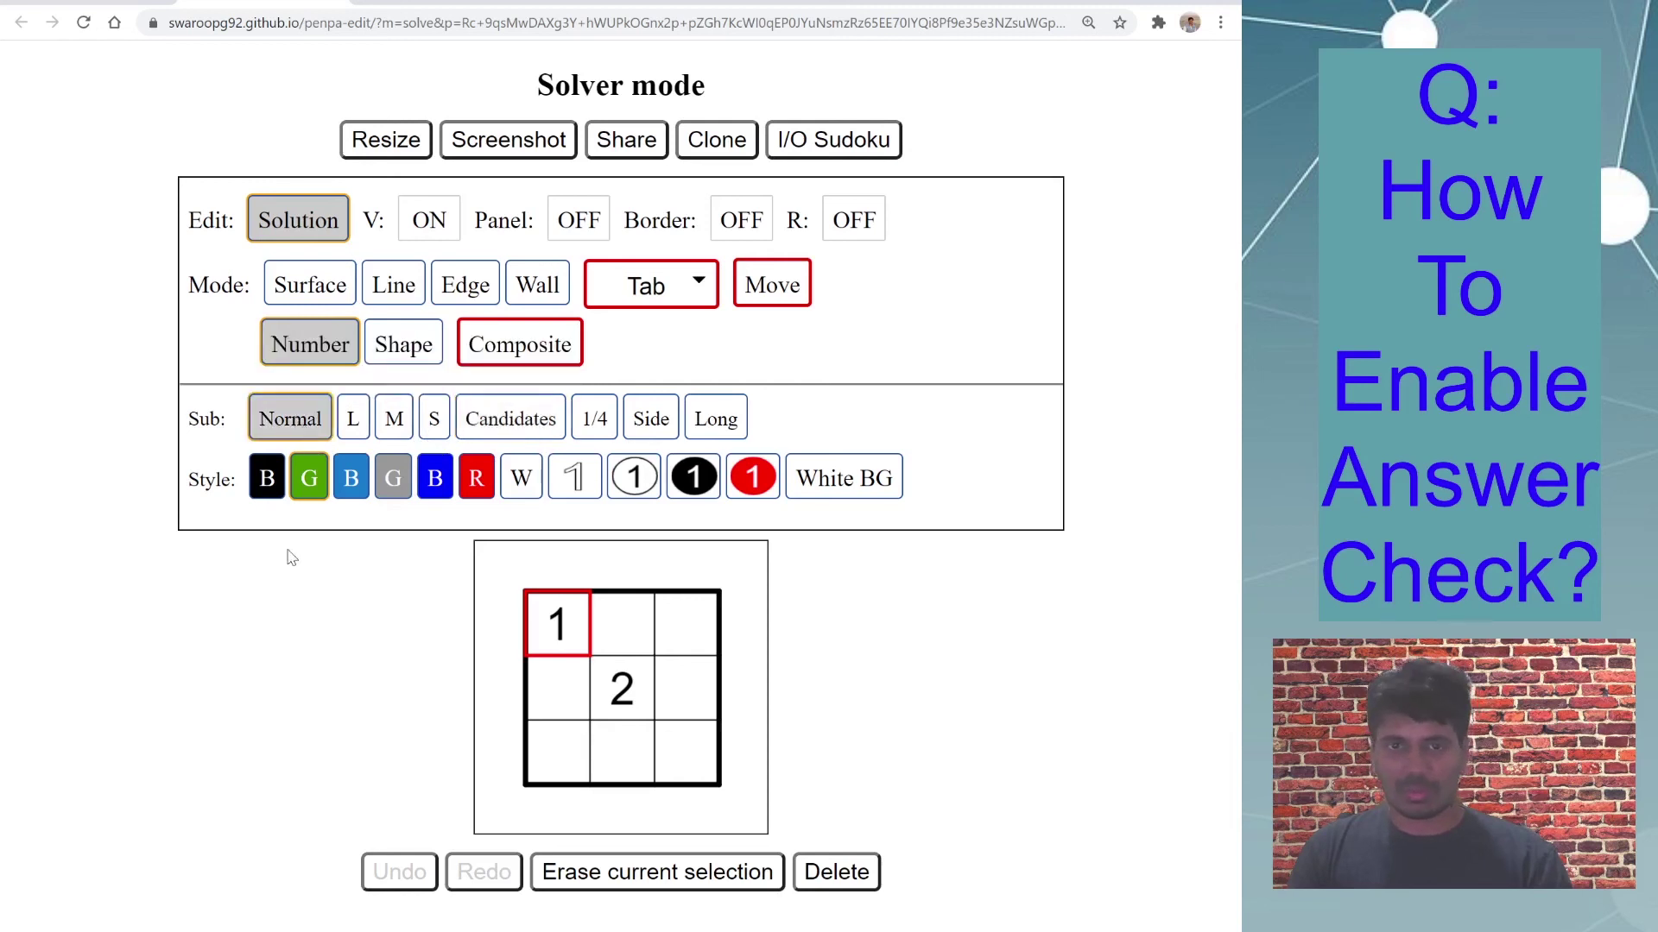
pyautogui.click(598, 629)
pyautogui.click(436, 477)
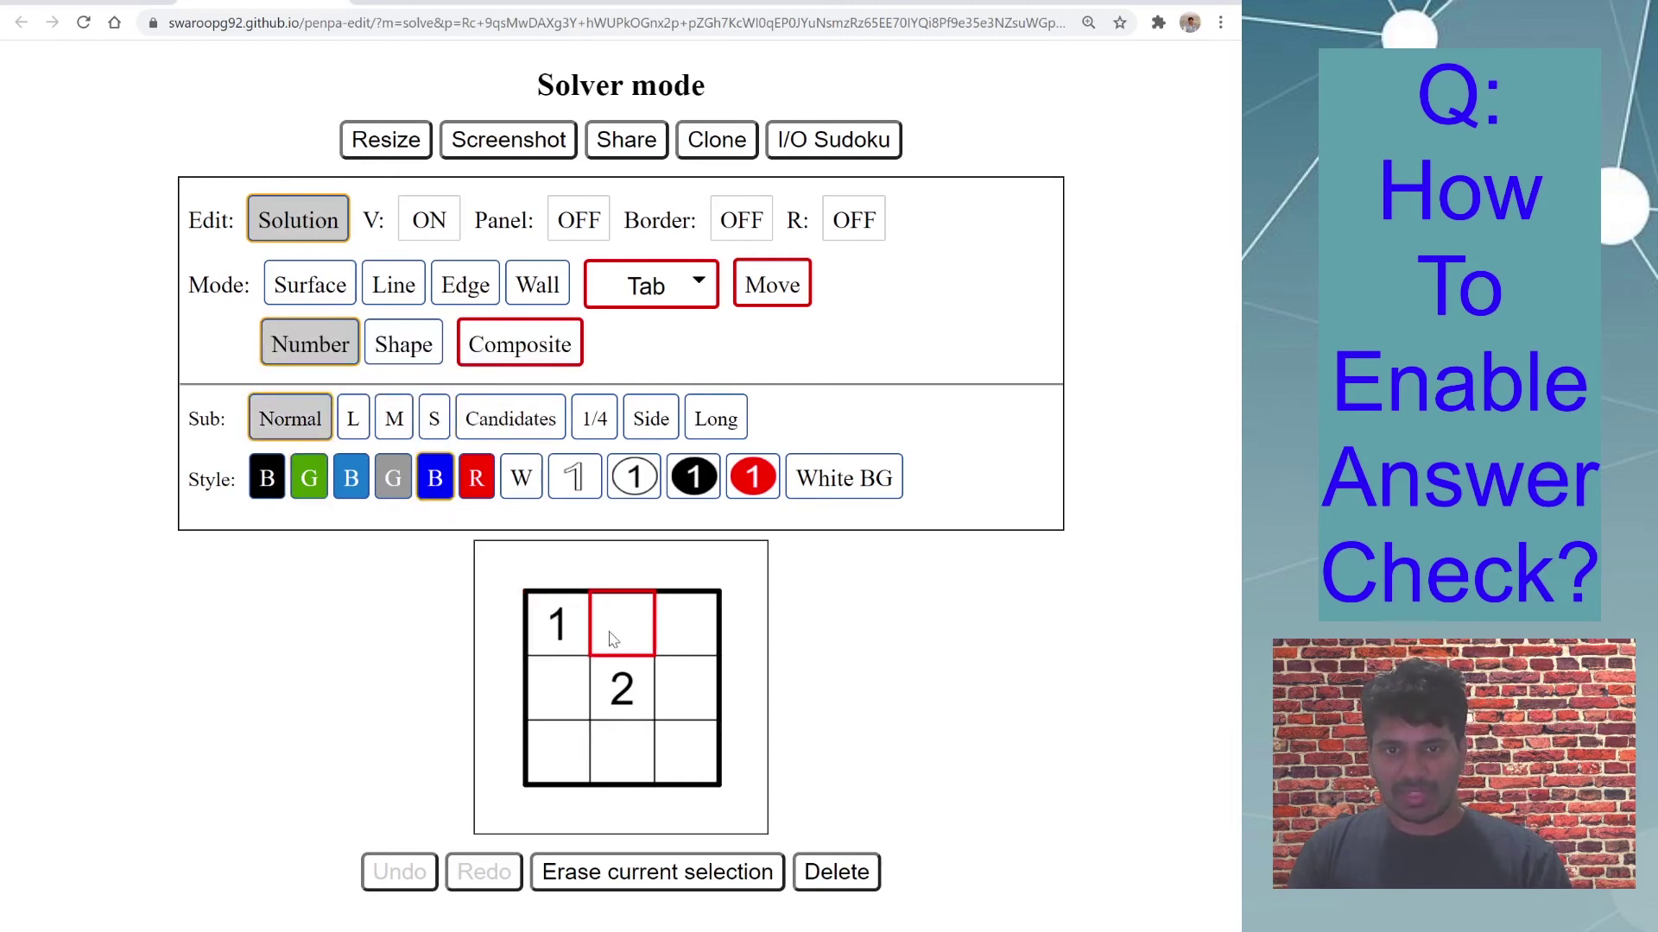
pyautogui.press('3')
pyautogui.click(696, 636)
pyautogui.press('2')
# Step: Enter size M light blue numbers in column 3, 1 in row 2 and 3 in row 3
pyautogui.click(389, 438)
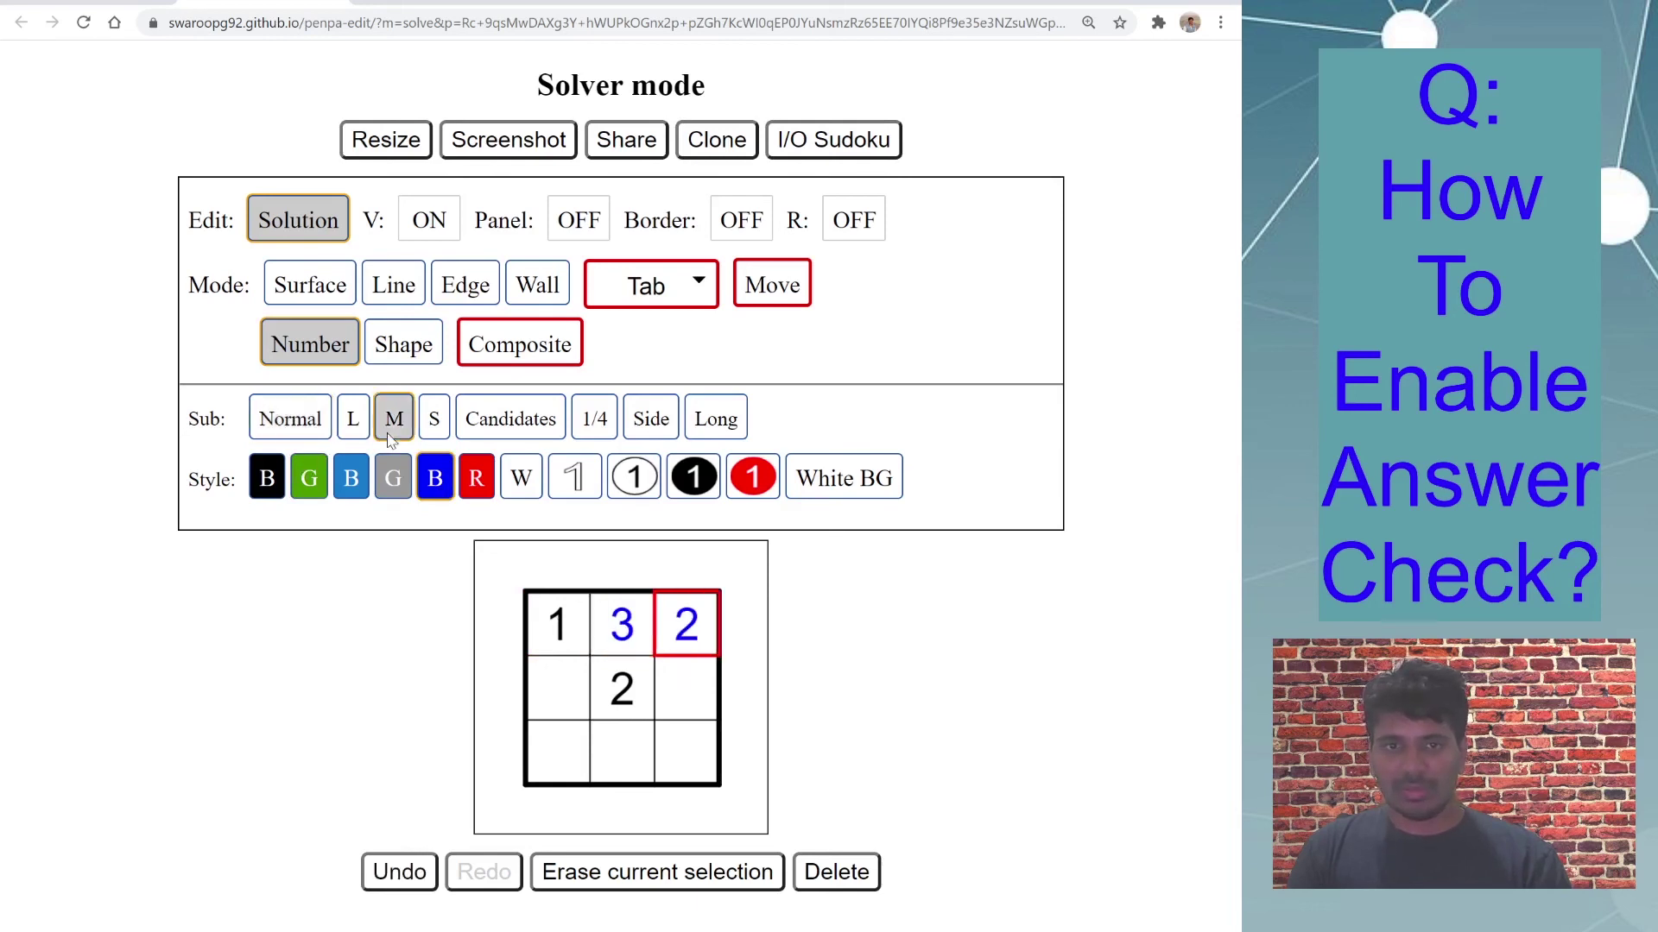
pyautogui.click(350, 486)
pyautogui.click(678, 708)
pyautogui.press('1')
pyautogui.click(679, 778)
pyautogui.press('3')
# Step: Complete the solve with green candidate numbers: 1 and 2 in row 3's second and first cells, and 3 in row 2's first cell
pyautogui.click(299, 492)
pyautogui.click(470, 428)
pyautogui.click(620, 749)
pyautogui.press('1')
pyautogui.click(545, 760)
pyautogui.press('2')
pyautogui.click(554, 706)
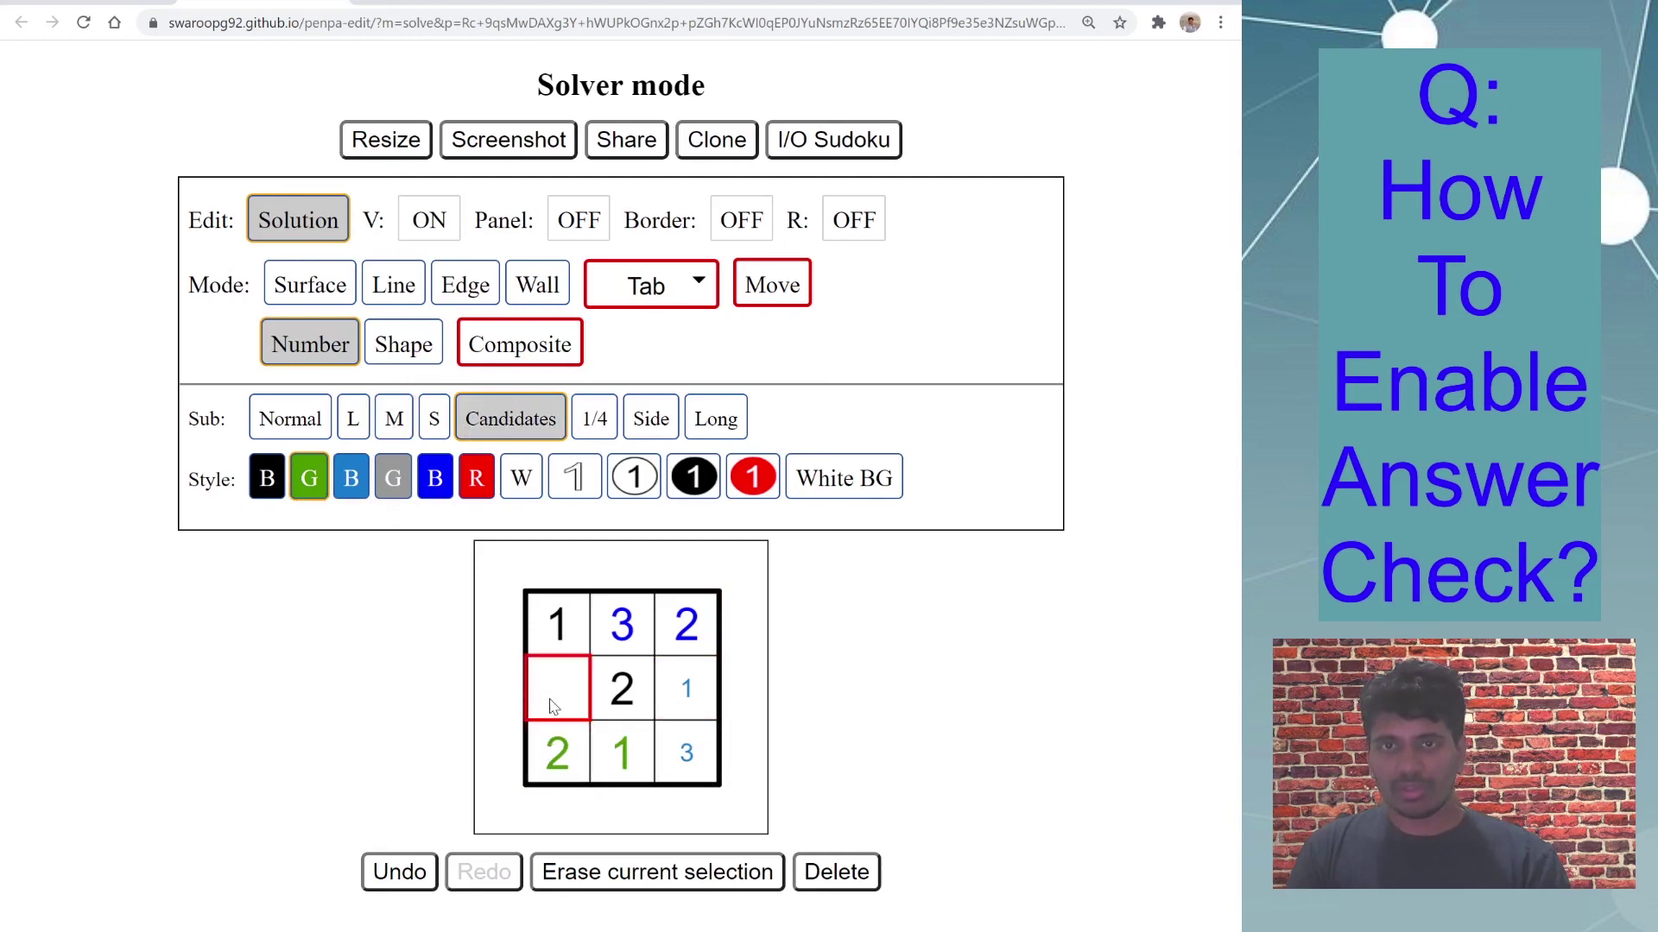
pyautogui.press('3')
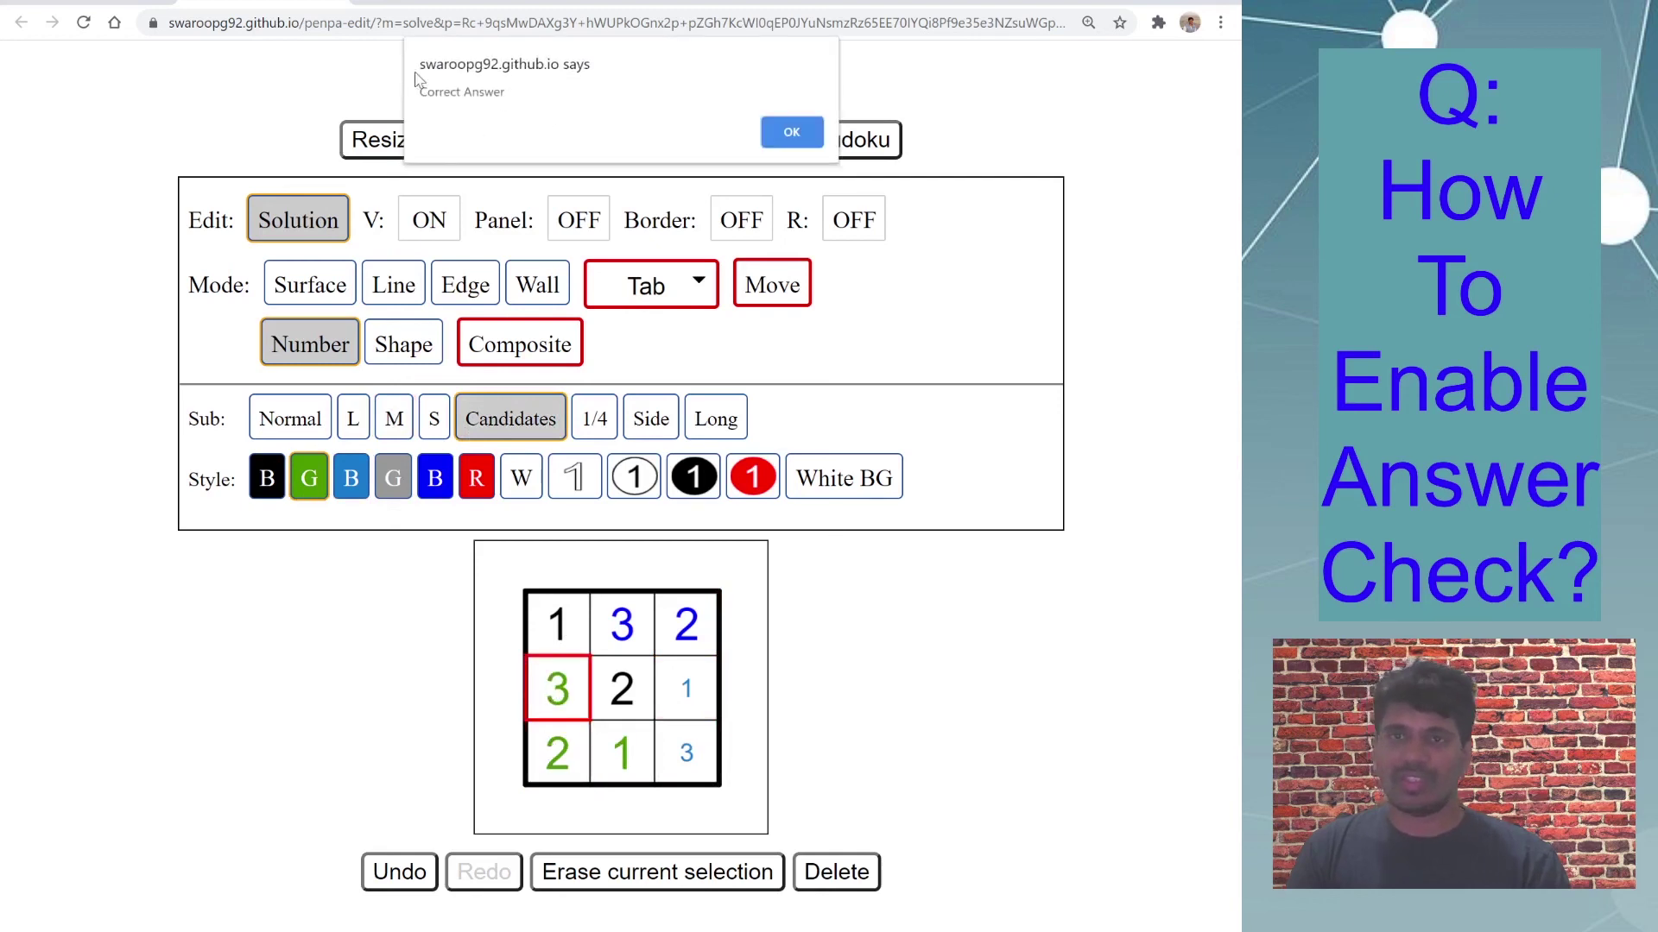
pyautogui.click(791, 133)
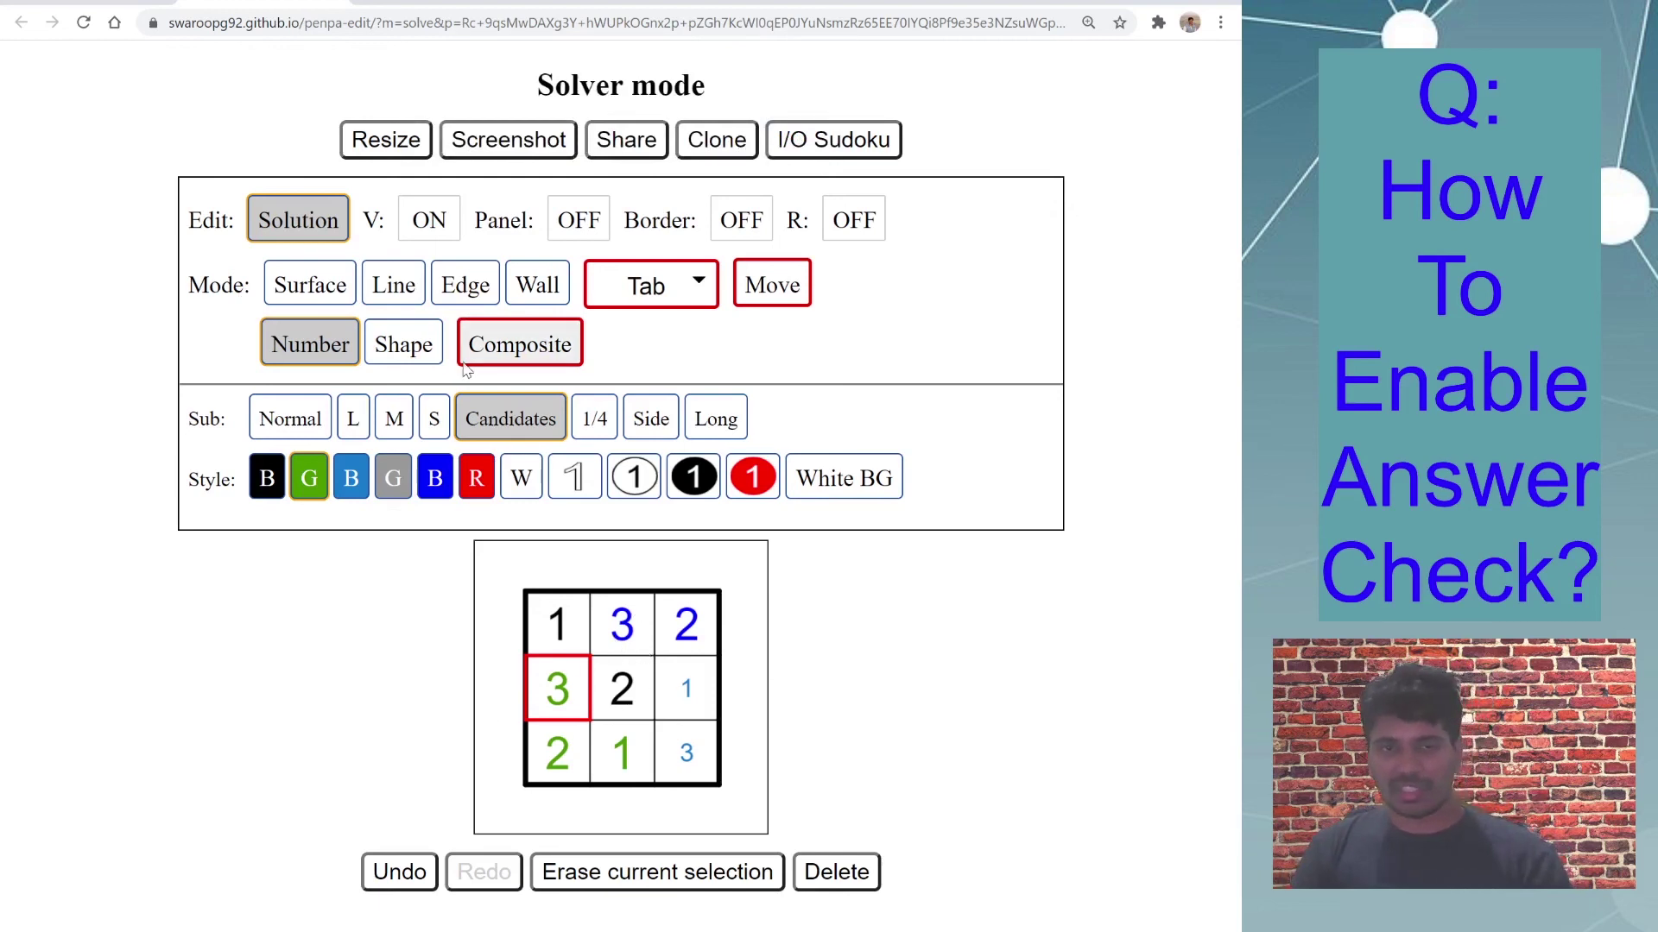
pyautogui.click(322, 284)
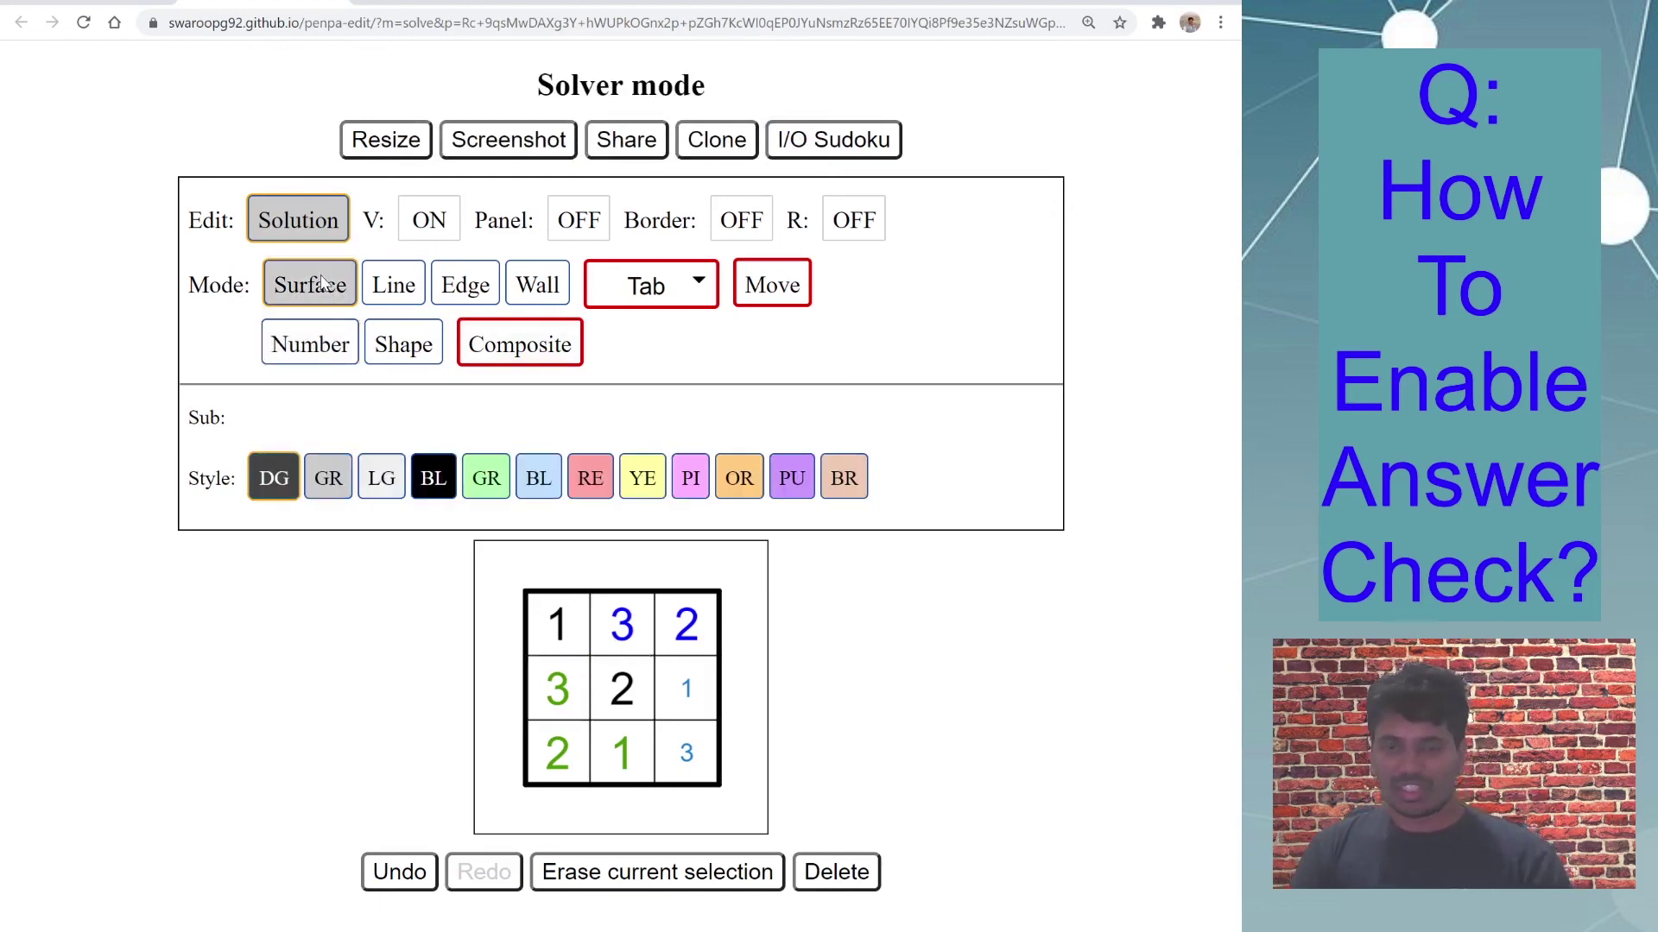
pyautogui.click(322, 352)
pyautogui.click(391, 295)
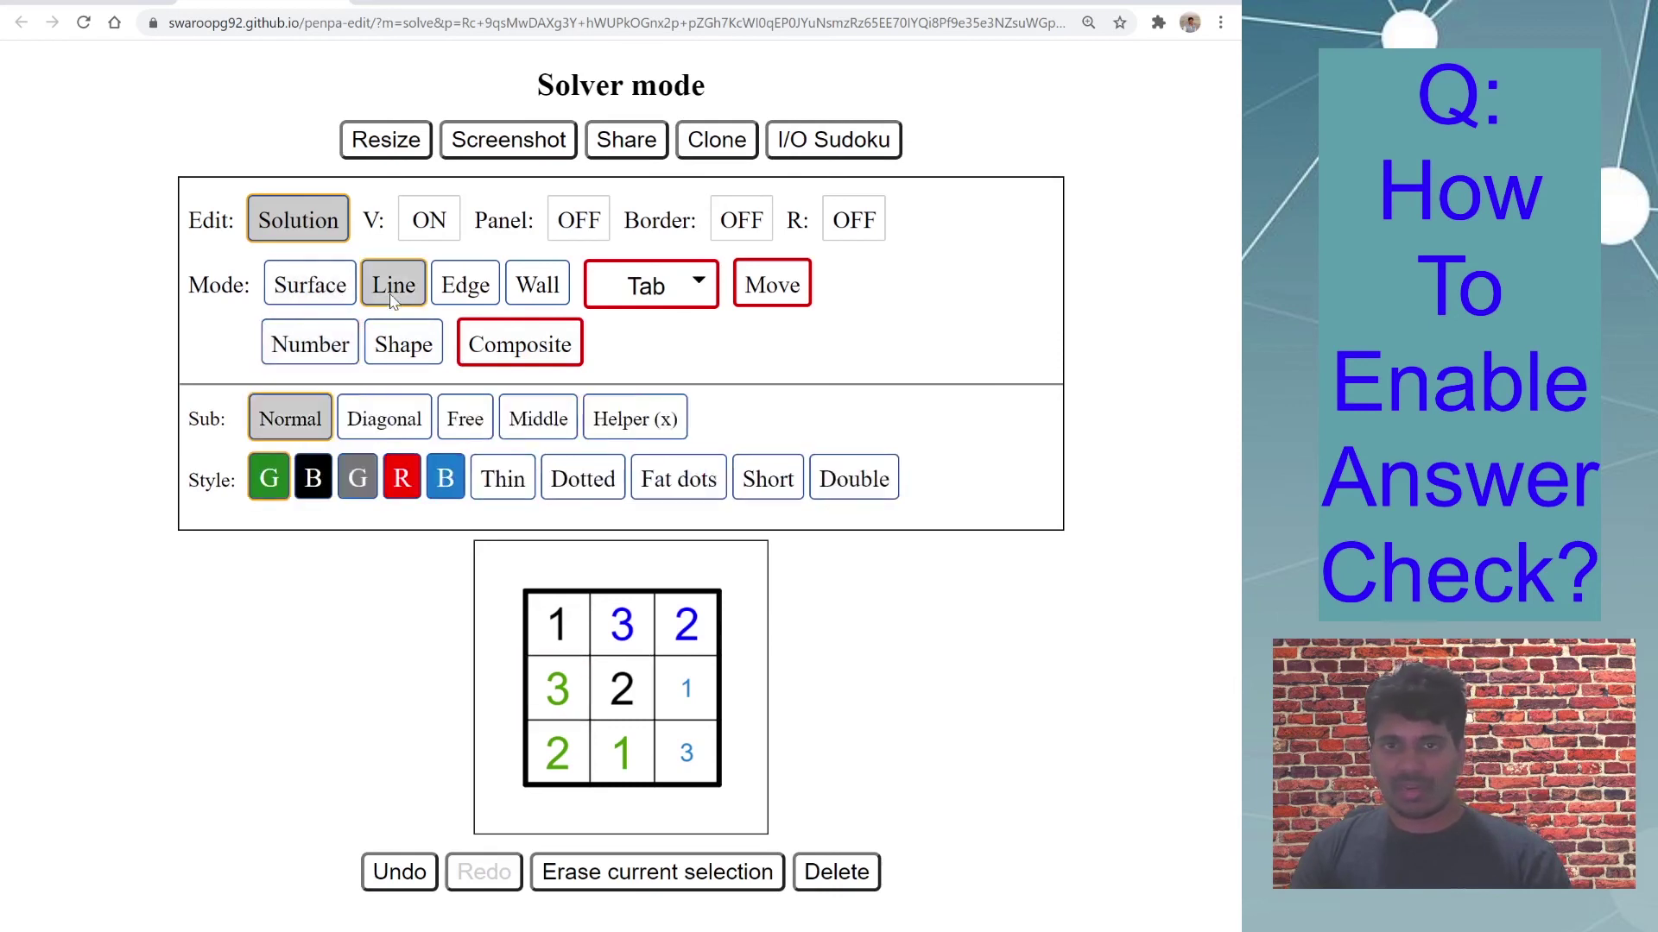
pyautogui.click(453, 302)
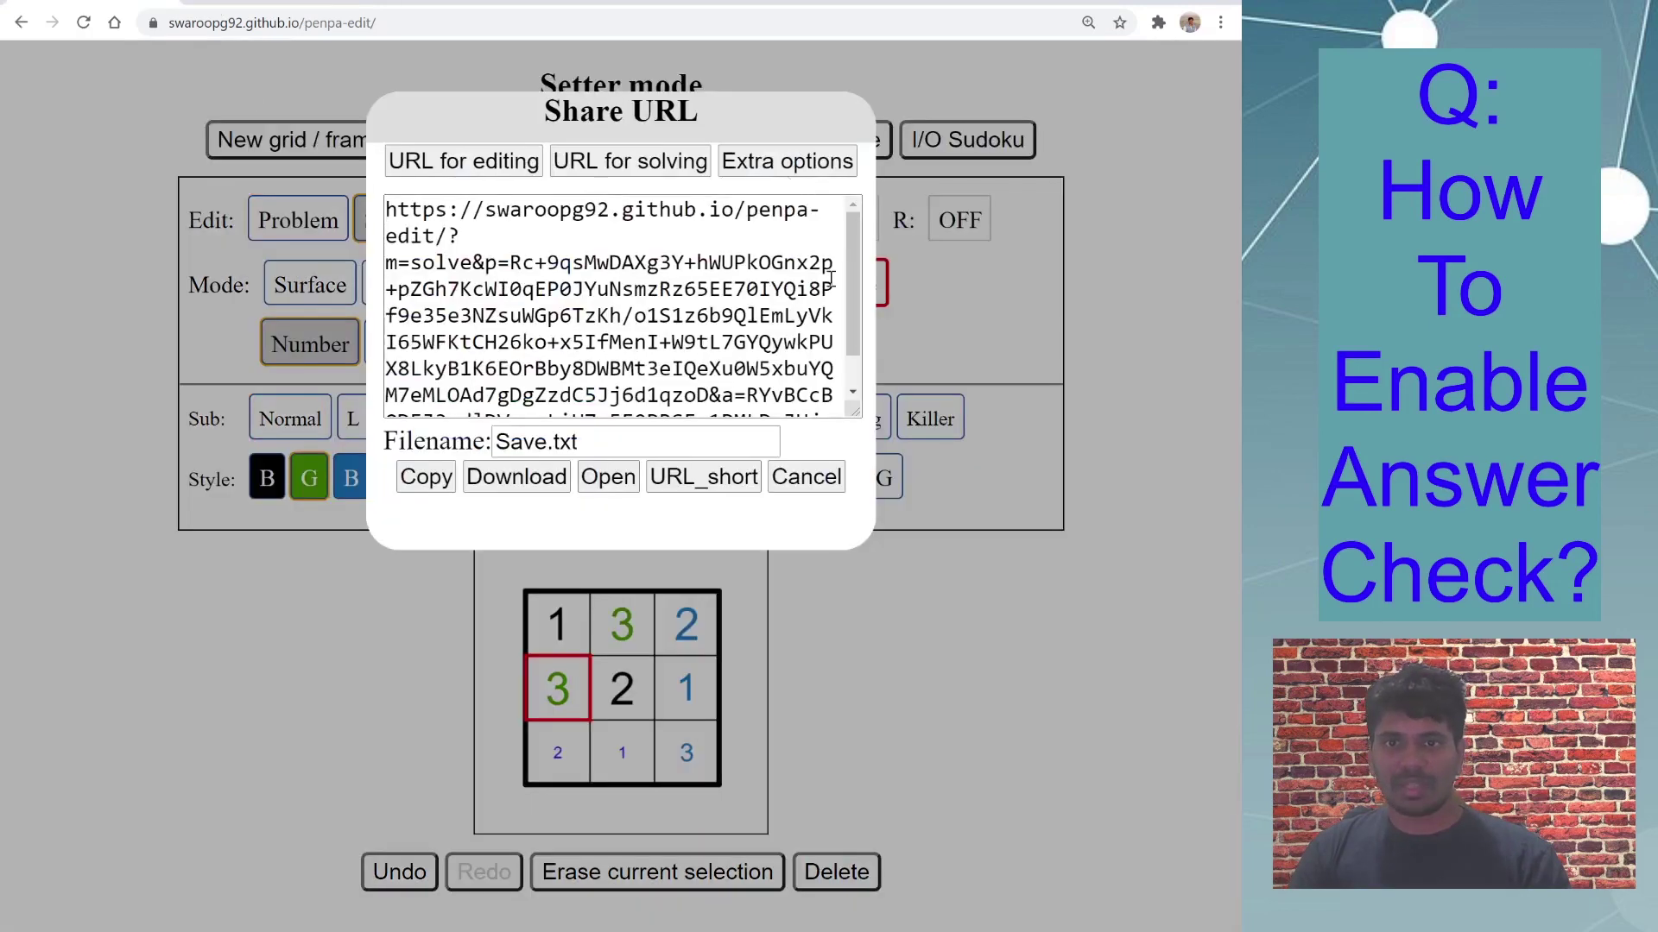
# Step: Return to the setter tab and review the answer check's list of supported solution elements again
pyautogui.click(771, 162)
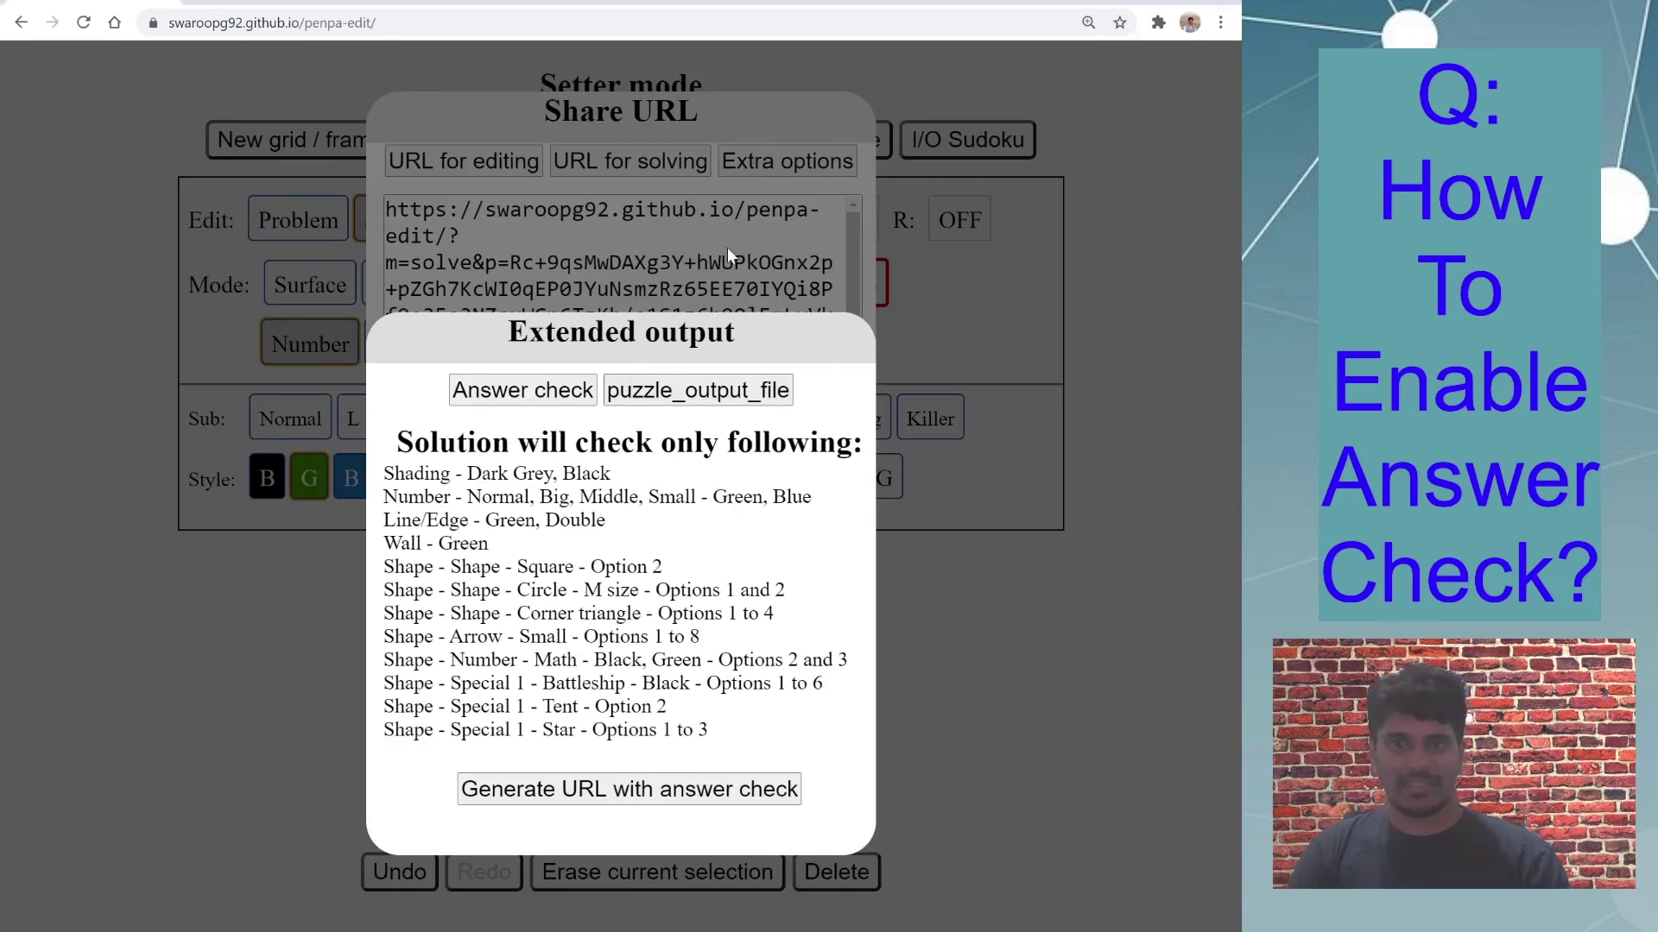
pyautogui.click(1110, 693)
pyautogui.click(1118, 708)
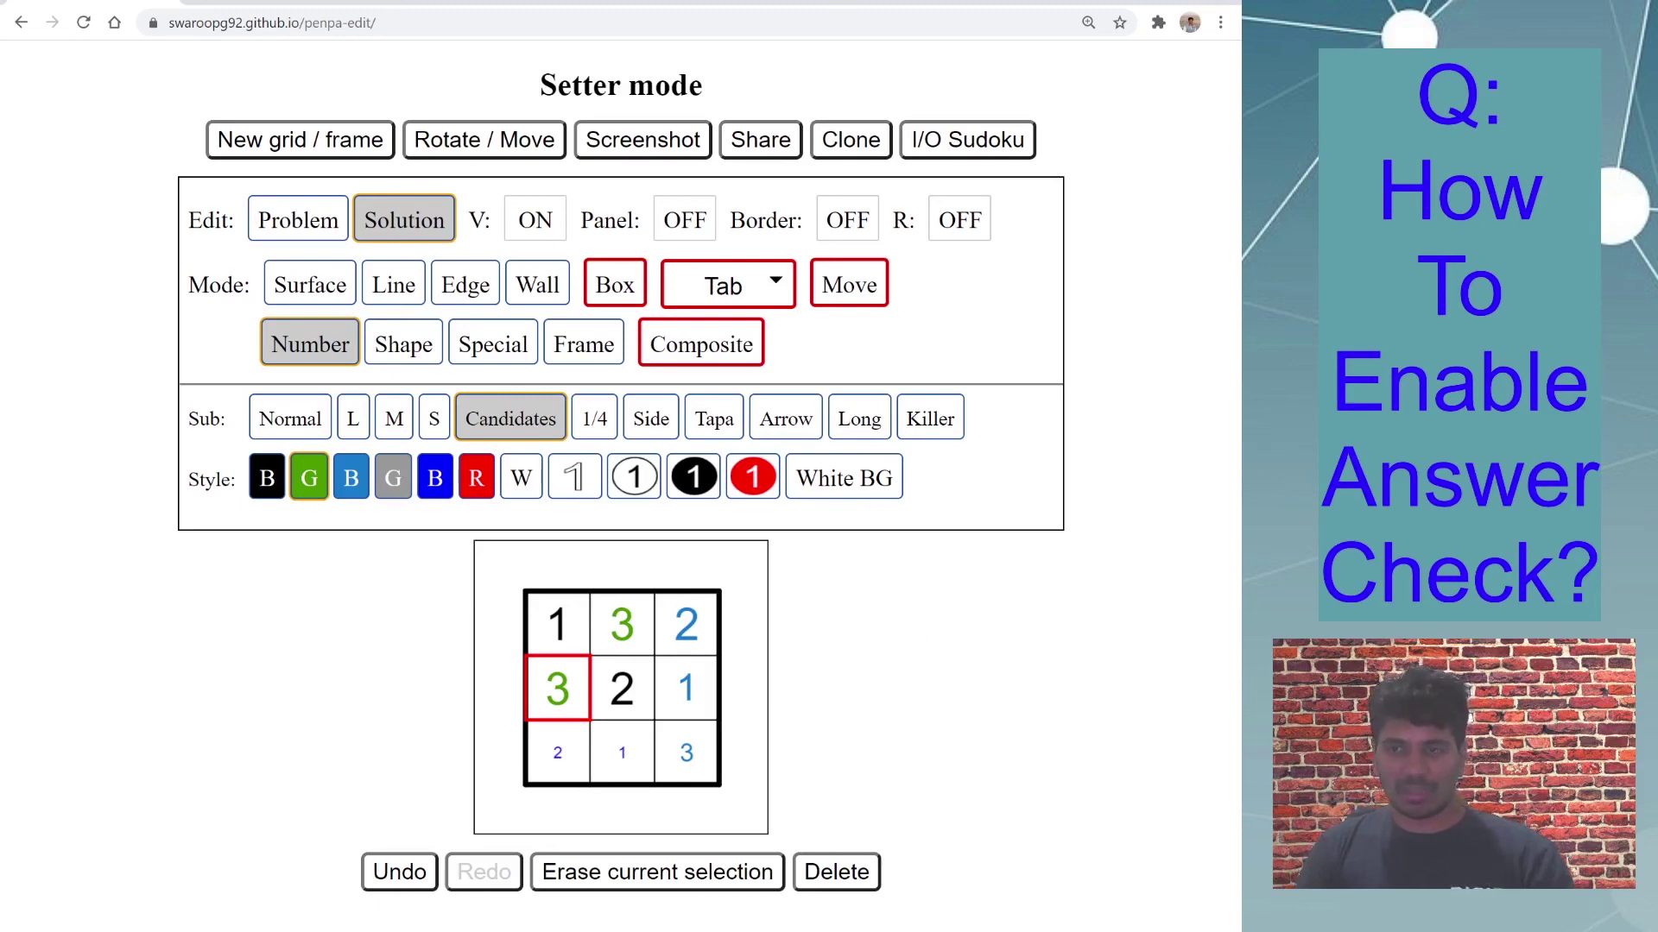
# Step: Zoom the page out to view the timer and the tutorial and help links below the grid
pyautogui.hotkey('ctrl', '-')
pyautogui.hotkey('ctrl', '-')
pyautogui.hotkey('ctrl', '+')
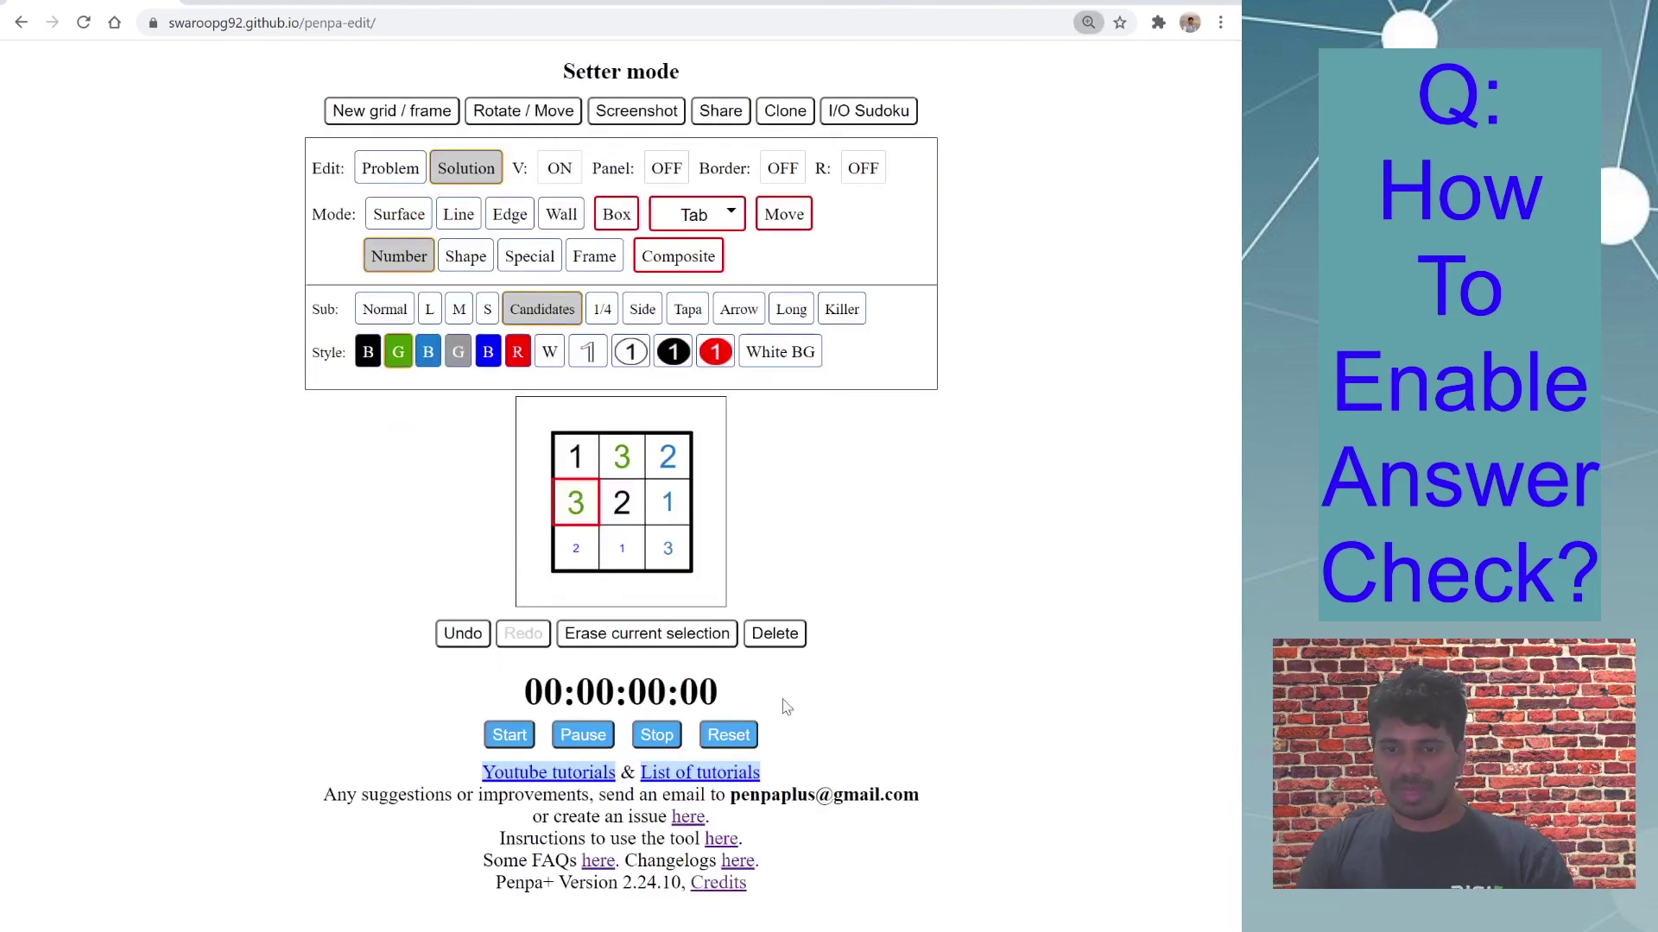